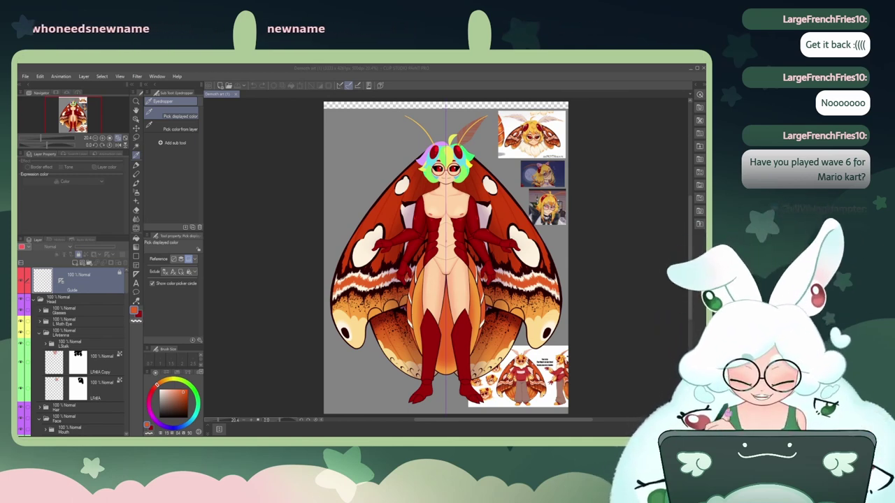
{"action": "key", "text": "alt+Tab"}
{"action": "left_click_drag", "start_coordinate": [72, 118], "coordinate": [76, 111]}
{"action": "left_click", "coordinate": [103, 138]}
{"action": "left_click", "coordinate": [103, 138]}
{"action": "left_click", "coordinate": [103, 138]}
{"action": "left_click", "coordinate": [103, 138]}
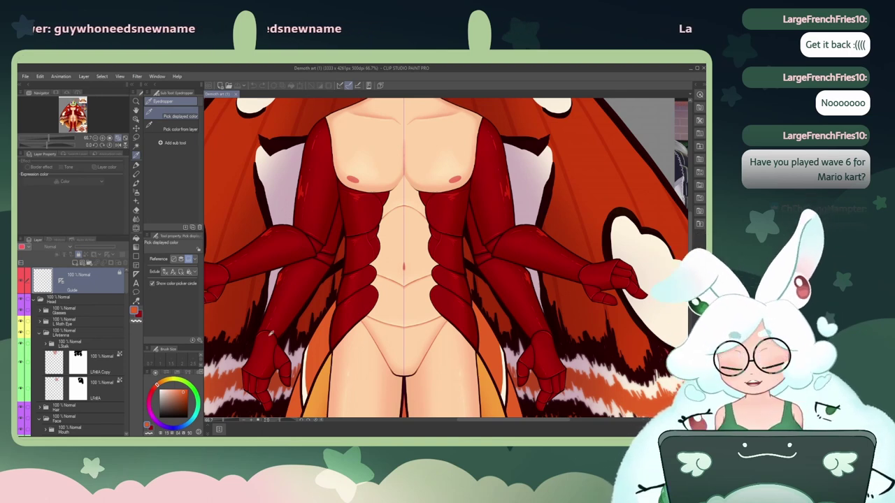
{"action": "left_click", "coordinate": [118, 138]}
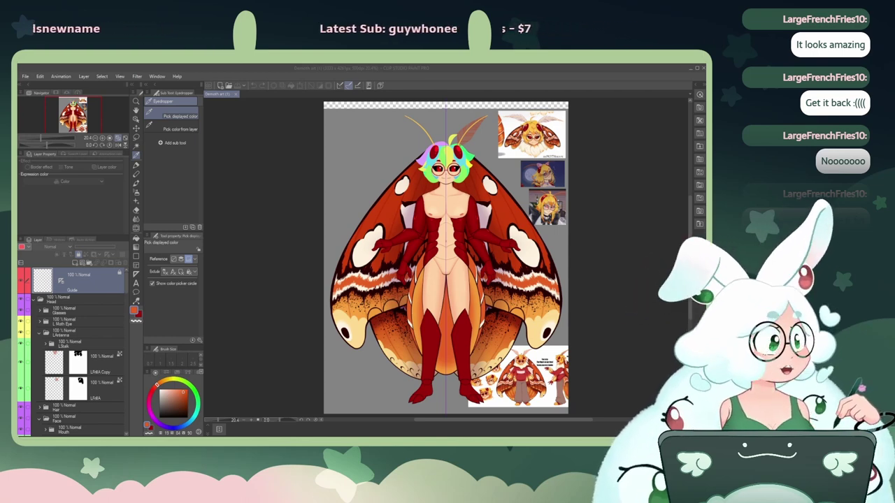
{"action": "key", "text": "alt+Tab"}
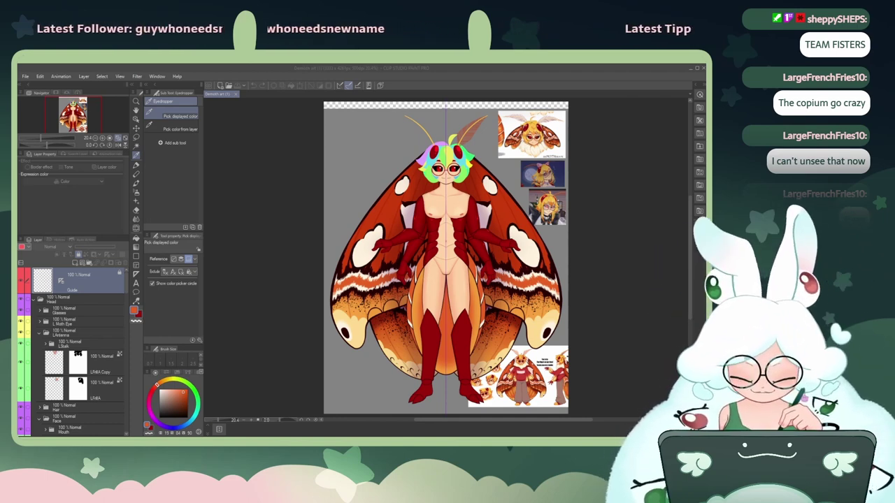
Step: Use the Object tool to select the artwork layer on the character's chest
{"action": "left_click_drag", "start_coordinate": [67, 117], "coordinate": [68, 115]}
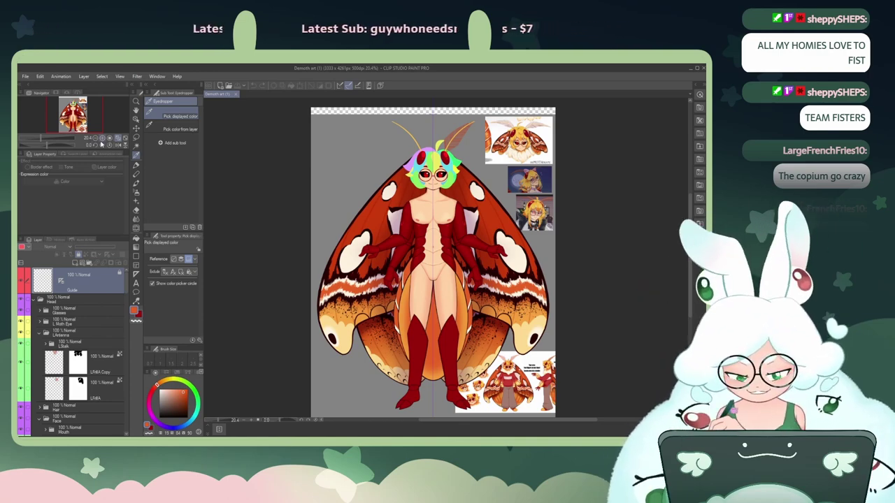
{"action": "left_click", "coordinate": [102, 138]}
{"action": "left_click", "coordinate": [102, 139]}
{"action": "left_click", "coordinate": [102, 139]}
{"action": "left_click_drag", "start_coordinate": [72, 112], "coordinate": [73, 111]}
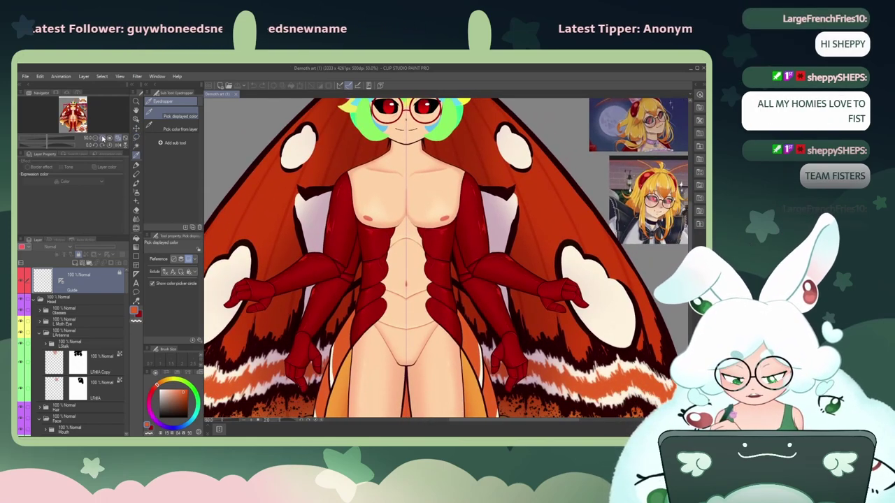
{"action": "left_click", "coordinate": [102, 139]}
{"action": "mouse_move", "coordinate": [74, 111]}
{"action": "left_mouse_down"}
{"action": "mouse_move", "coordinate": [65, 113]}
{"action": "mouse_move", "coordinate": [73, 111]}
{"action": "left_mouse_up"}
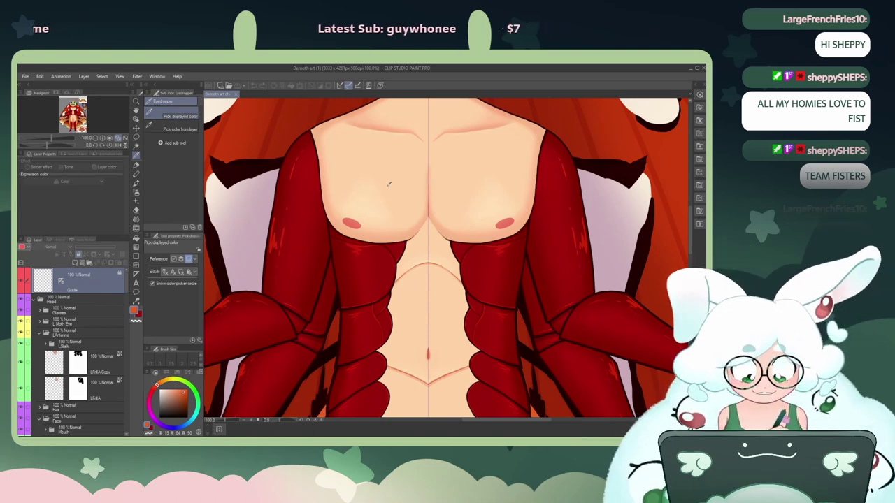
{"action": "left_click", "coordinate": [137, 120]}
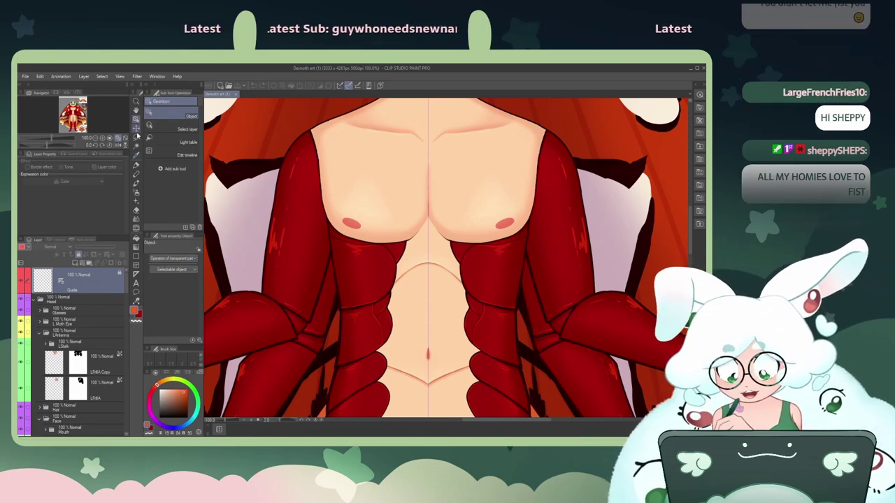
{"action": "left_click", "coordinate": [368, 214]}
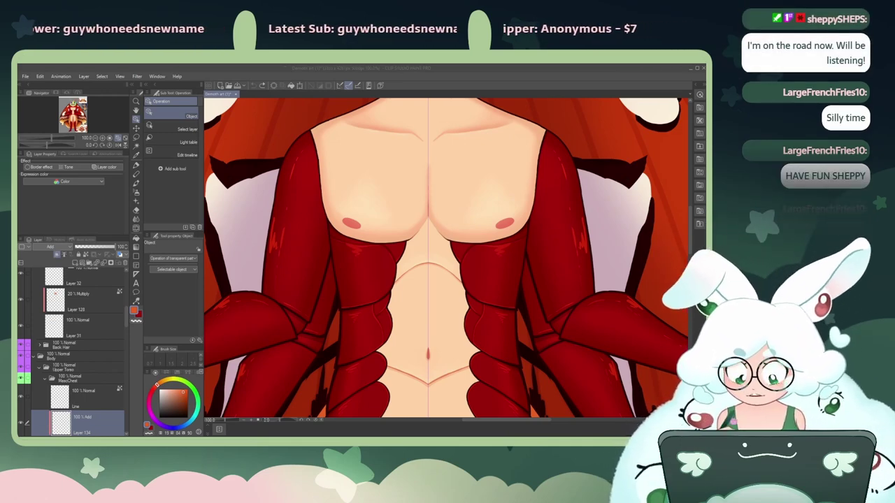
Step: Examine the shading and highlights on the character's abdomen, hips and thighs up close and at reduced zoom
{"action": "left_click_drag", "start_coordinate": [73, 111], "coordinate": [68, 115]}
{"action": "scroll", "coordinate": [445, 259], "scroll_direction": "up", "scroll_amount": 6}
{"action": "scroll", "coordinate": [446, 259], "scroll_direction": "up", "scroll_amount": 3}
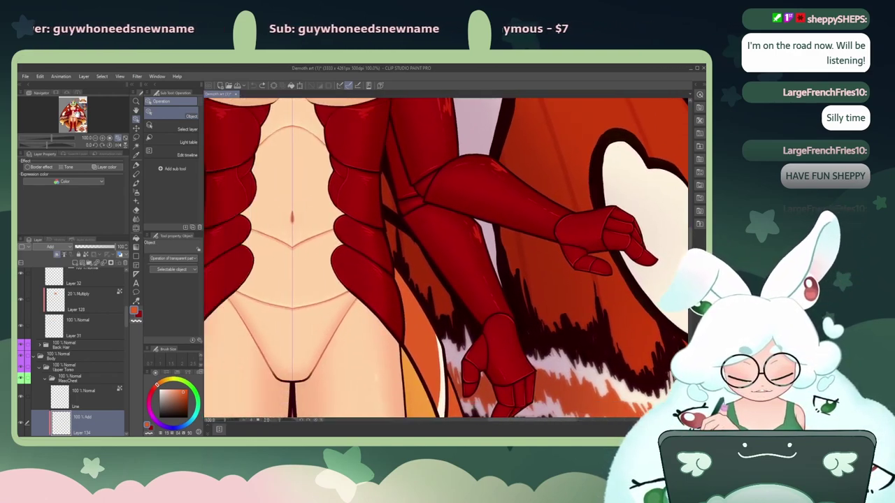
{"action": "left_click", "coordinate": [102, 138]}
{"action": "left_click", "coordinate": [103, 138]}
{"action": "left_click_drag", "start_coordinate": [74, 117], "coordinate": [75, 119]}
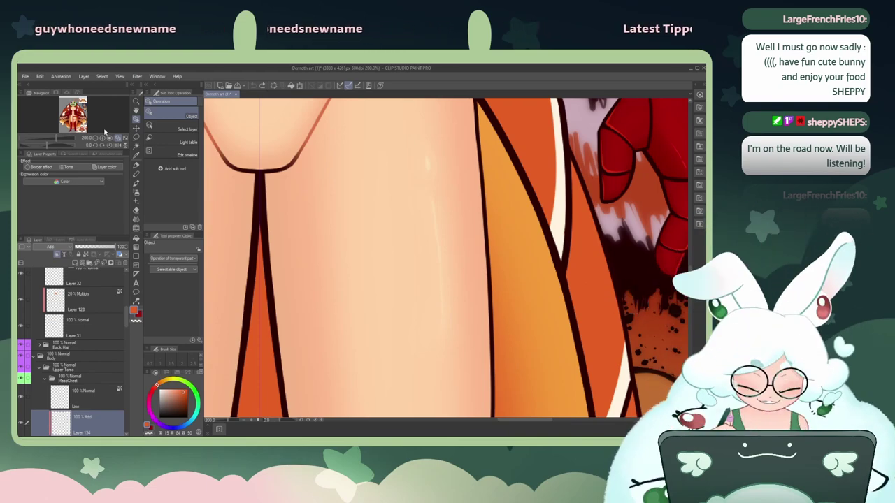
{"action": "left_click_drag", "start_coordinate": [77, 116], "coordinate": [77, 116]}
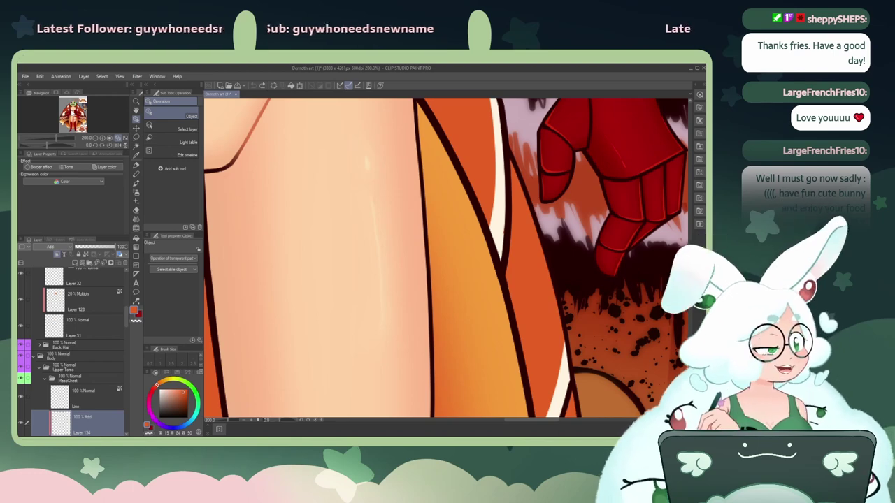
{"action": "left_click_drag", "start_coordinate": [74, 121], "coordinate": [73, 121]}
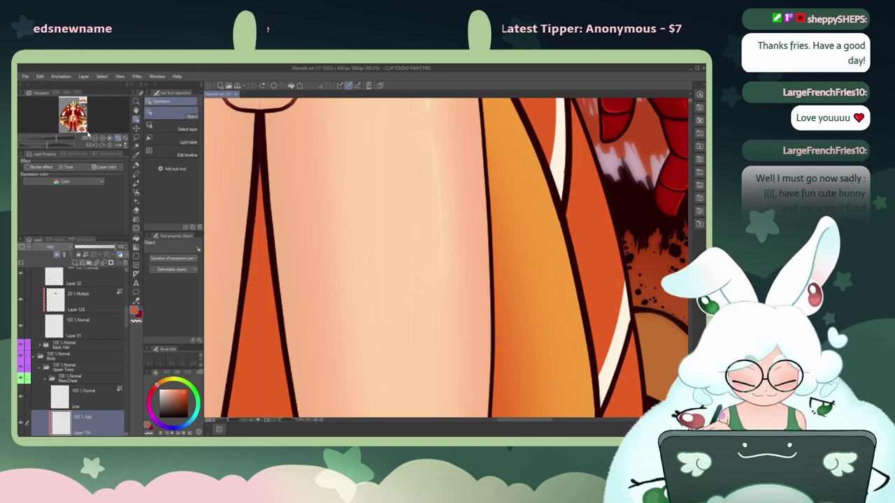
{"action": "left_click", "coordinate": [94, 138]}
{"action": "left_click", "coordinate": [95, 138]}
{"action": "left_click", "coordinate": [95, 137]}
{"action": "left_click", "coordinate": [94, 137]}
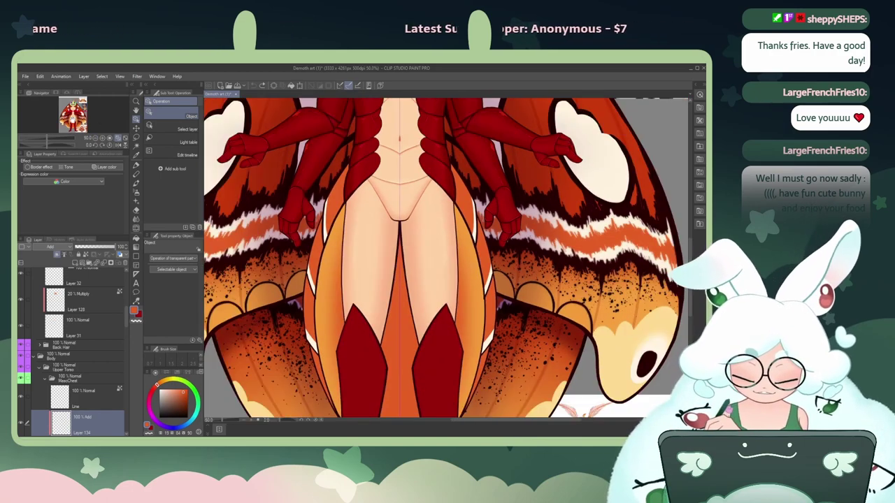
{"action": "left_click_drag", "start_coordinate": [72, 120], "coordinate": [75, 119]}
{"action": "left_click", "coordinate": [102, 138]}
{"action": "left_click", "coordinate": [102, 137]}
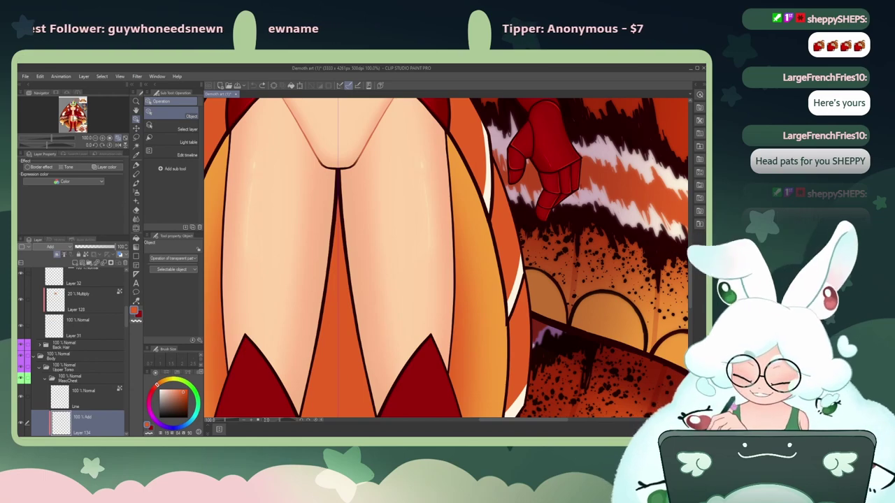
Step: Sample the existing highlight color from the chest and clear the old highlights from the chest's Add layer
{"action": "left_click_drag", "start_coordinate": [76, 120], "coordinate": [73, 109]}
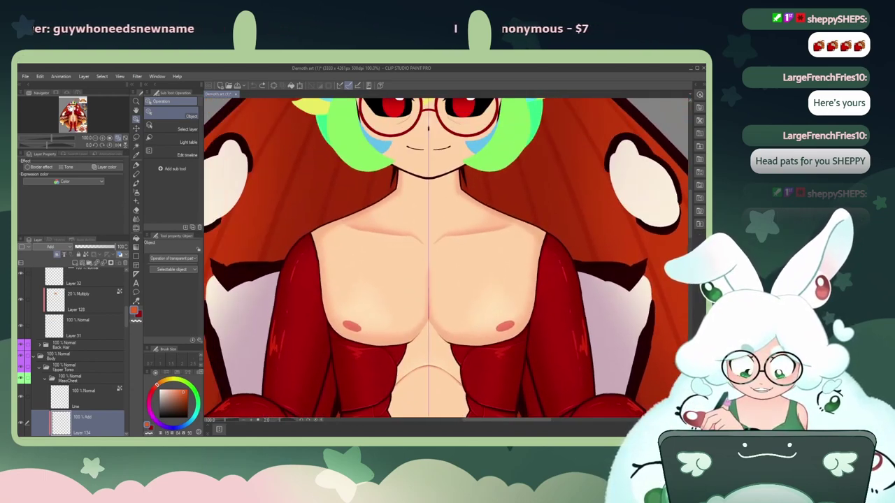
{"action": "scroll", "coordinate": [446, 258], "scroll_direction": "down", "scroll_amount": 5}
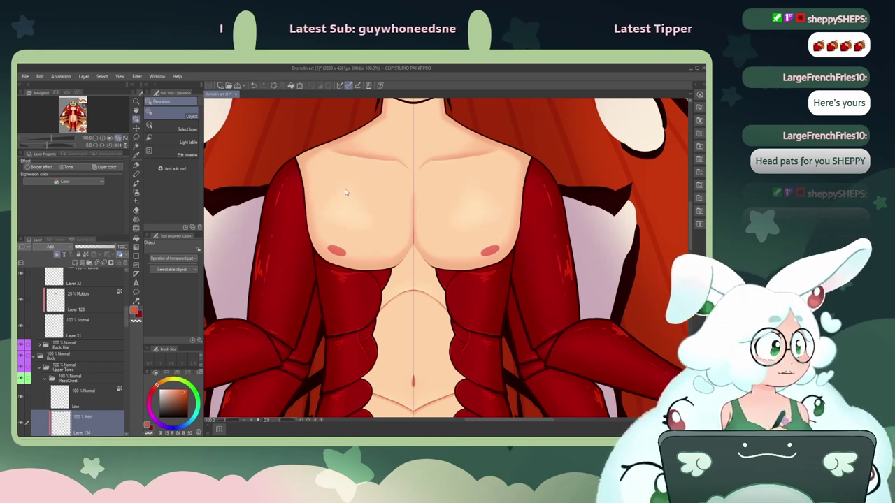
{"action": "left_click", "coordinate": [136, 155]}
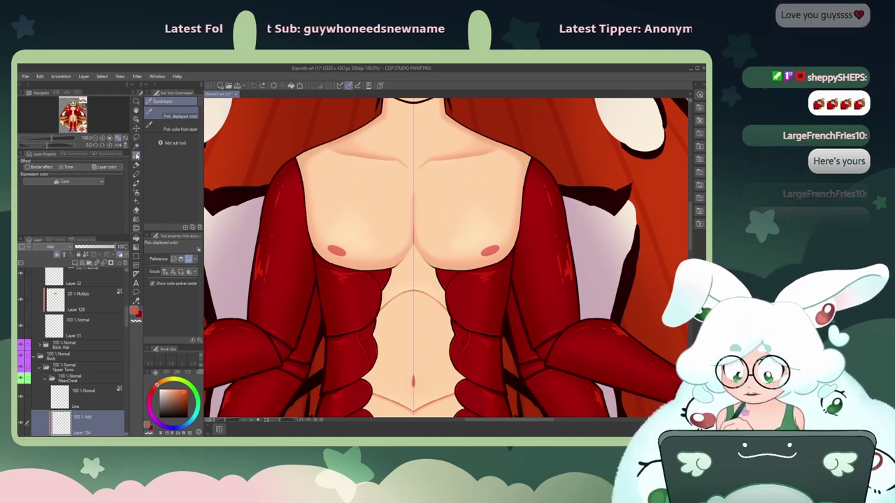
{"action": "left_click", "coordinate": [347, 234]}
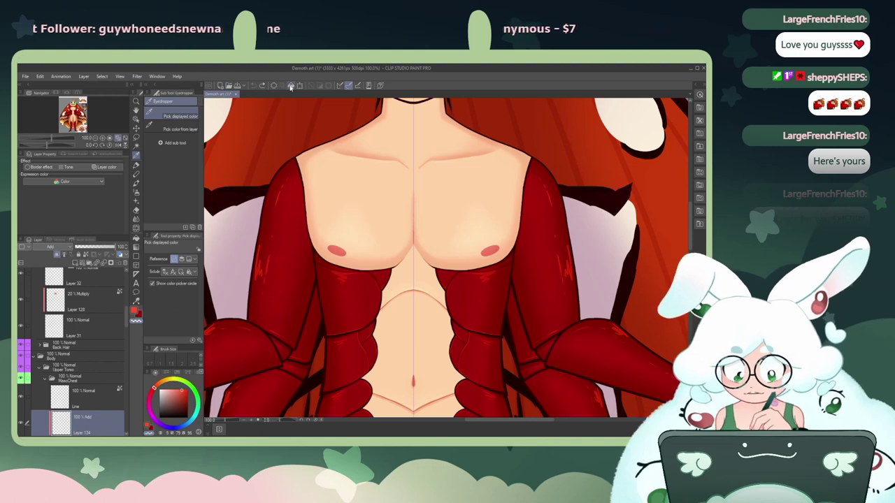
Step: Try painting mirrored highlight strokes along the outer edges of the chest with the Round watercolor brush
{"action": "left_click", "coordinate": [136, 169]}
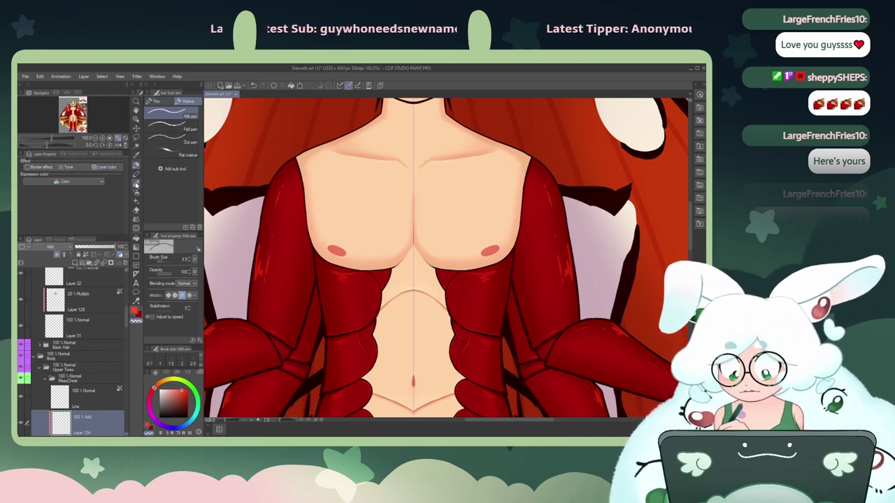
{"action": "left_click", "coordinate": [136, 184]}
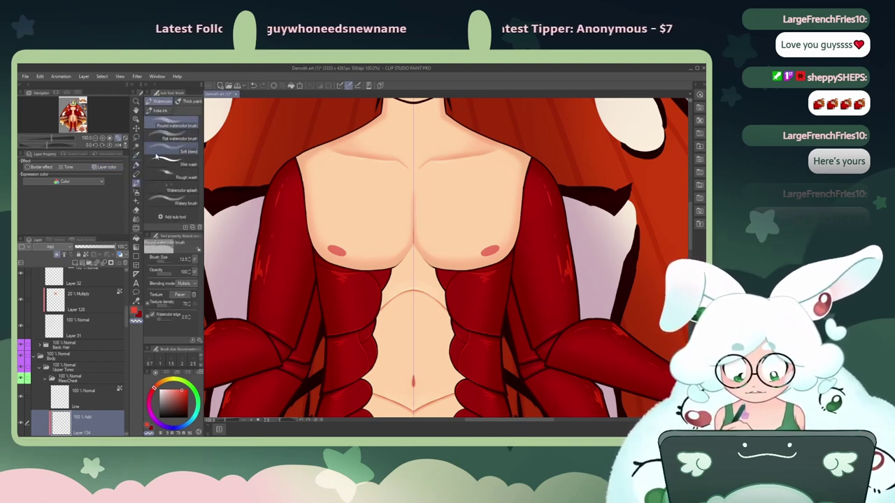
{"action": "left_click", "coordinate": [98, 137]}
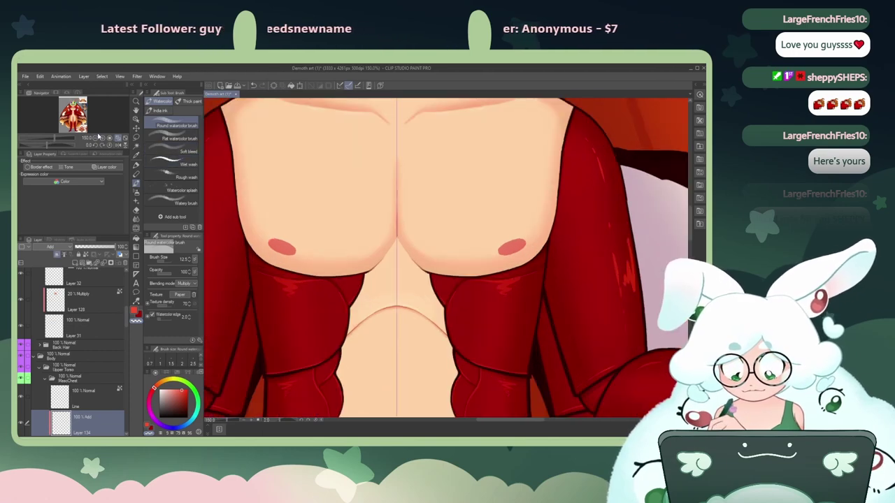
{"action": "left_click_drag", "start_coordinate": [75, 121], "coordinate": [74, 111]}
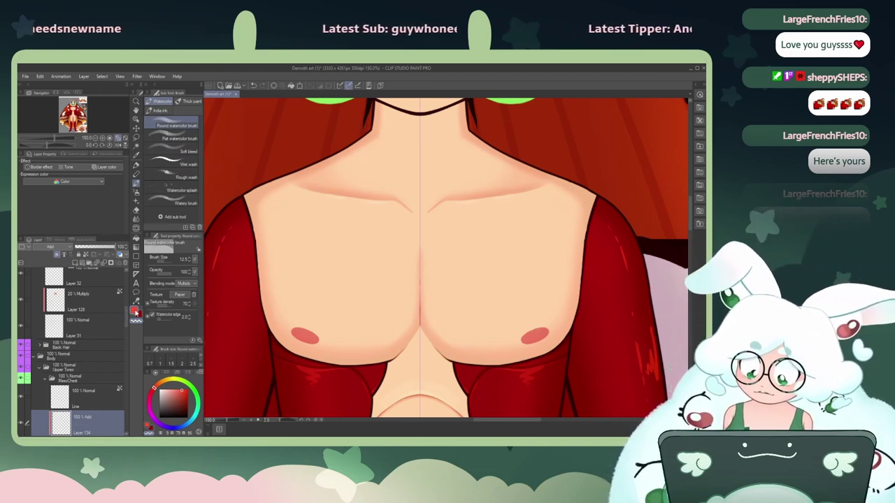
{"action": "mouse_move", "coordinate": [556, 252]}
{"action": "left_mouse_down"}
{"action": "mouse_move", "coordinate": [555, 291]}
{"action": "mouse_move", "coordinate": [534, 321]}
{"action": "mouse_move", "coordinate": [541, 323]}
{"action": "mouse_move", "coordinate": [509, 332]}
{"action": "left_mouse_up"}
{"action": "key", "text": "ctrl+z"}
{"action": "key", "text": "ctrl+z"}
{"action": "mouse_move", "coordinate": [562, 263]}
{"action": "left_mouse_down"}
{"action": "mouse_move", "coordinate": [560, 307]}
{"action": "mouse_move", "coordinate": [549, 321]}
{"action": "left_mouse_up"}
{"action": "key", "text": "ctrl+z"}
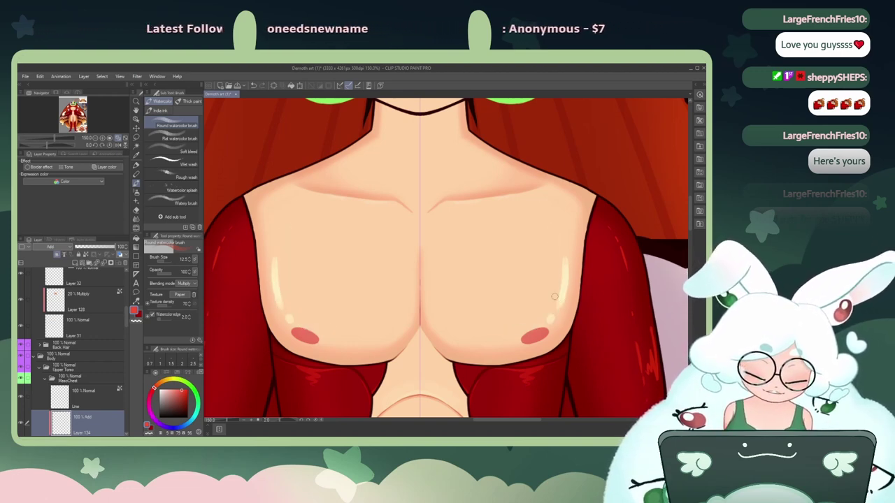
{"action": "key", "text": "ctrl+z"}
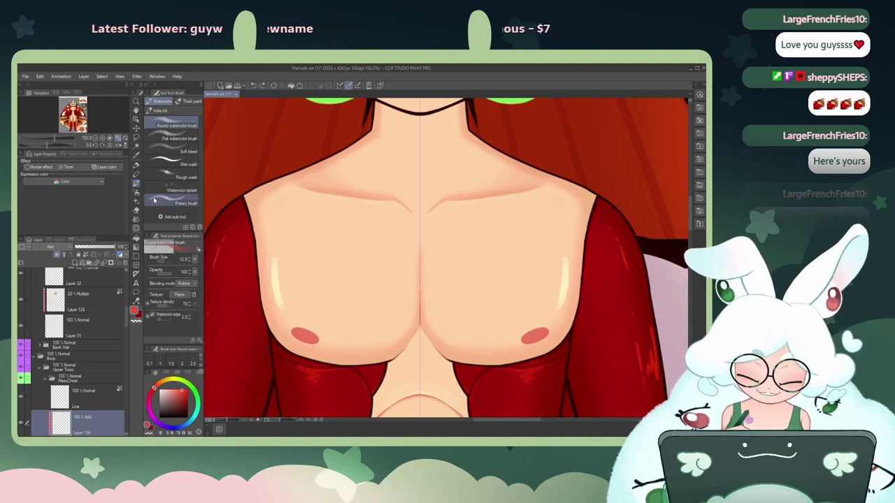
{"action": "key", "text": "ctrl+z"}
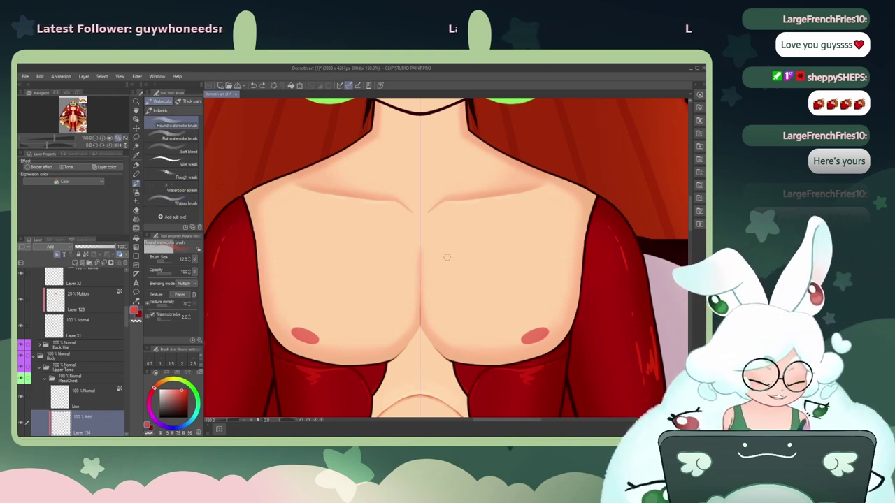
Step: Try short mirrored highlight strokes beside the chest's center line with the same watercolor brush
{"action": "left_click_drag", "start_coordinate": [444, 253], "coordinate": [437, 289]}
{"action": "key", "text": "ctrl+z"}
{"action": "left_click_drag", "start_coordinate": [443, 250], "coordinate": [442, 256]}
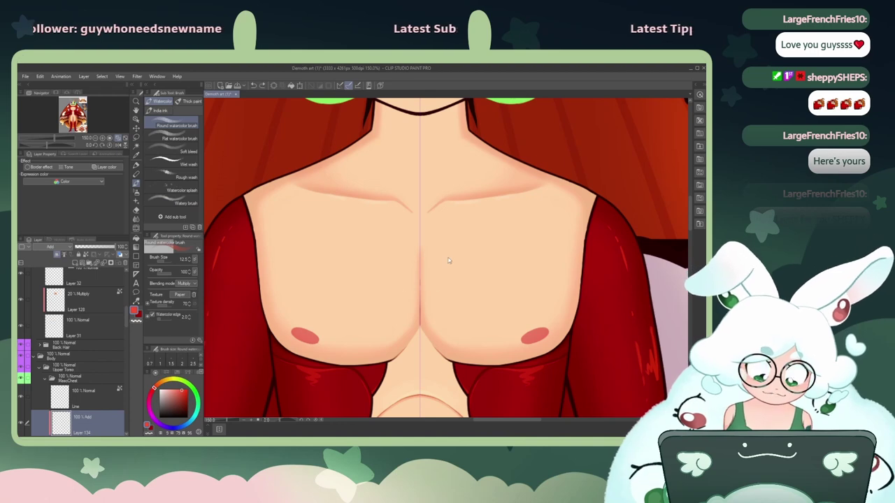
Step: Paint soft mirrored highlights in the middle of both pectorals with the Soft airbrush at a size of about 95
{"action": "left_click", "coordinate": [136, 192]}
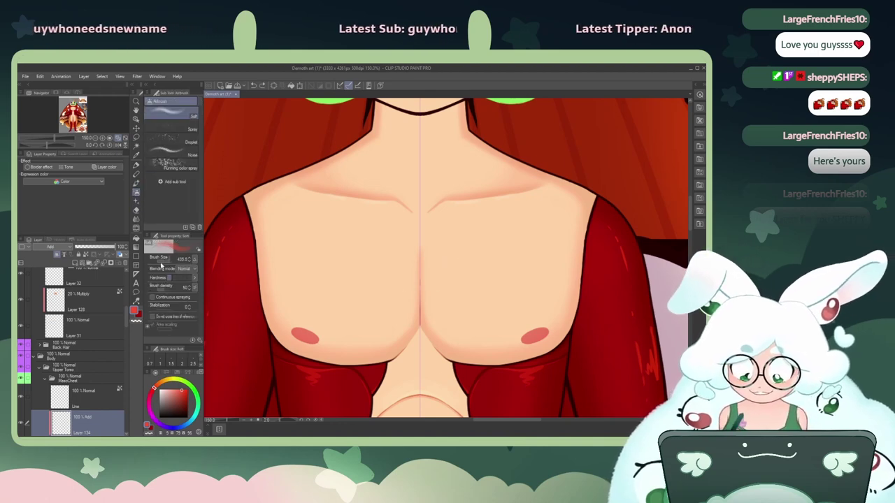
{"action": "left_click_drag", "start_coordinate": [169, 262], "coordinate": [170, 263]}
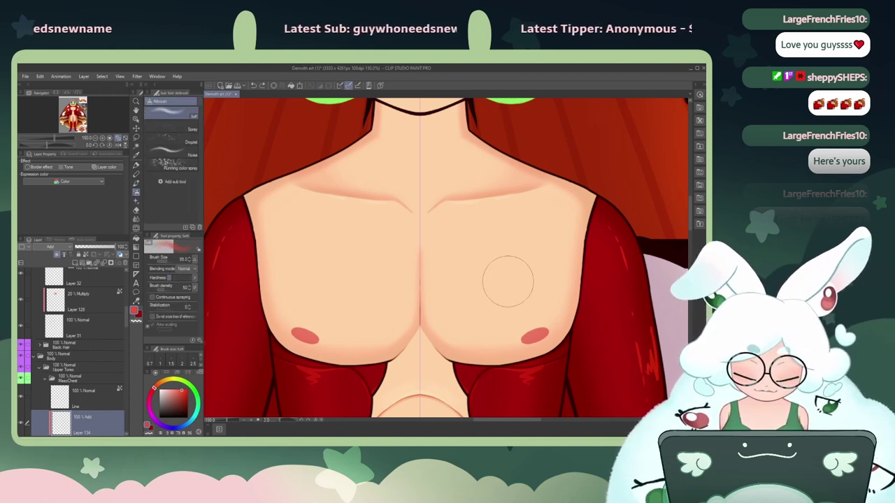
{"action": "mouse_move", "coordinate": [512, 279]}
{"action": "left_mouse_down"}
{"action": "mouse_move", "coordinate": [487, 216]}
{"action": "mouse_move", "coordinate": [454, 181]}
{"action": "mouse_move", "coordinate": [492, 265]}
{"action": "mouse_move", "coordinate": [512, 298]}
{"action": "mouse_move", "coordinate": [518, 295]}
{"action": "mouse_move", "coordinate": [482, 285]}
{"action": "left_mouse_up"}
{"action": "key", "text": "ctrl+z"}
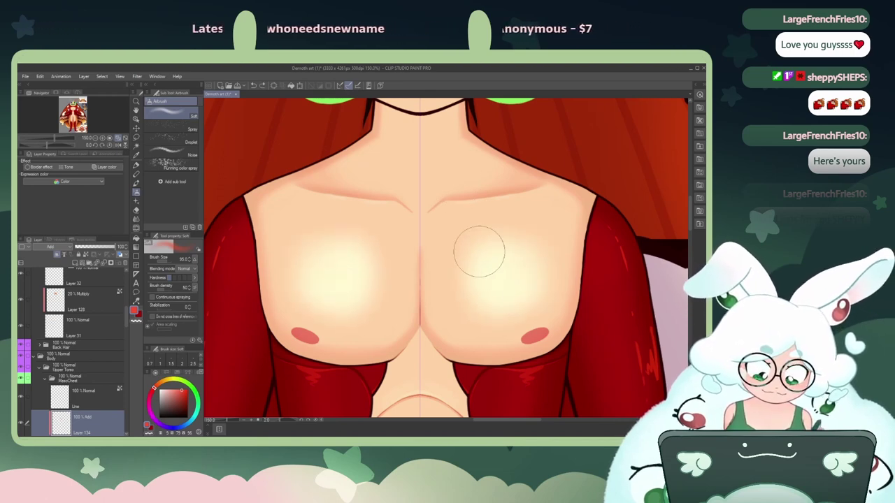
Step: Lower the chest highlight layer's opacity to 32% and compare the chest with the layer hidden and shown
{"action": "left_click", "coordinate": [93, 248]}
{"action": "left_click_drag", "start_coordinate": [92, 248], "coordinate": [89, 249]}
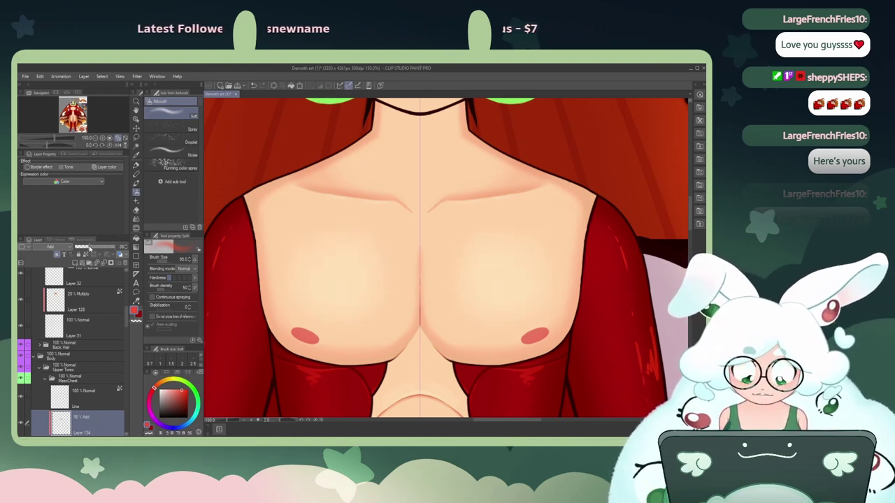
{"action": "left_click", "coordinate": [21, 423]}
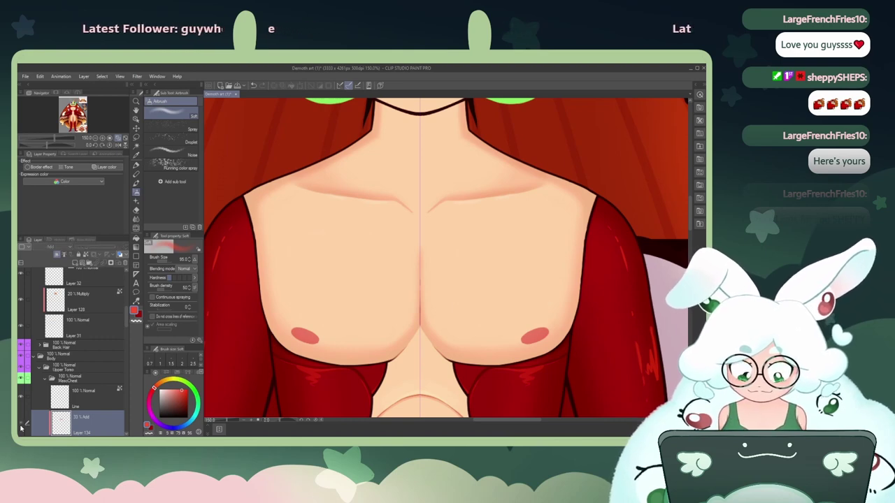
{"action": "left_click", "coordinate": [21, 423]}
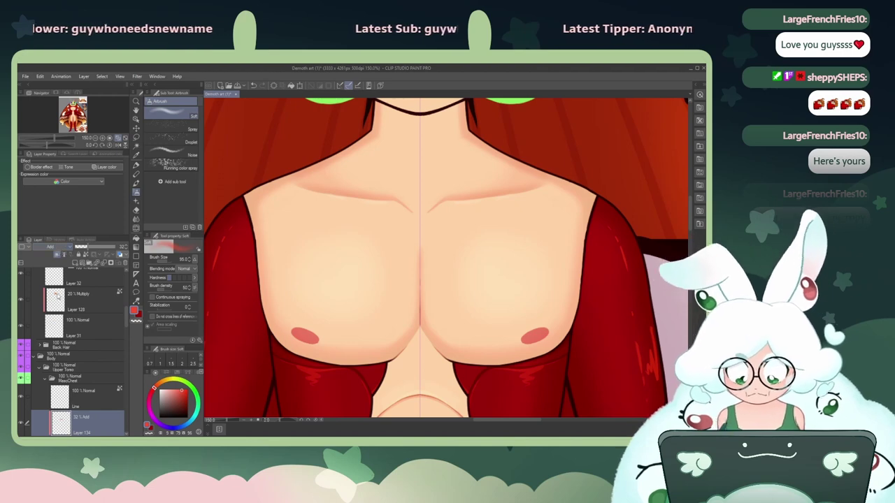
Step: Try the Overlay and Soft light blending modes on the chest highlight layer, and set it to Hard light
{"action": "left_click", "coordinate": [41, 335]}
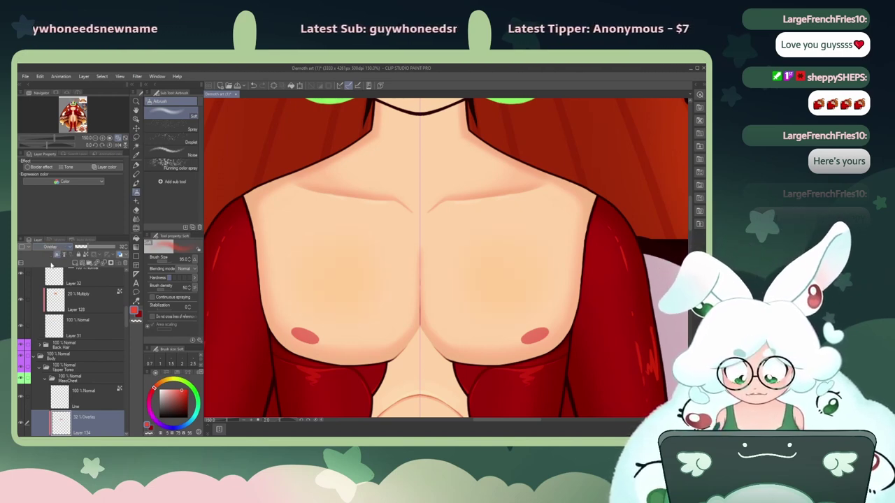
{"action": "key", "text": "alt+shift+f"}
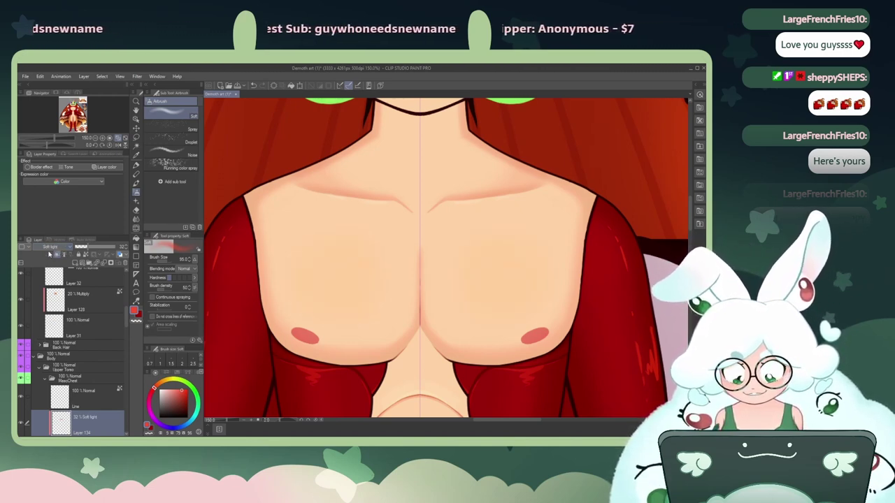
{"action": "left_click", "coordinate": [46, 327]}
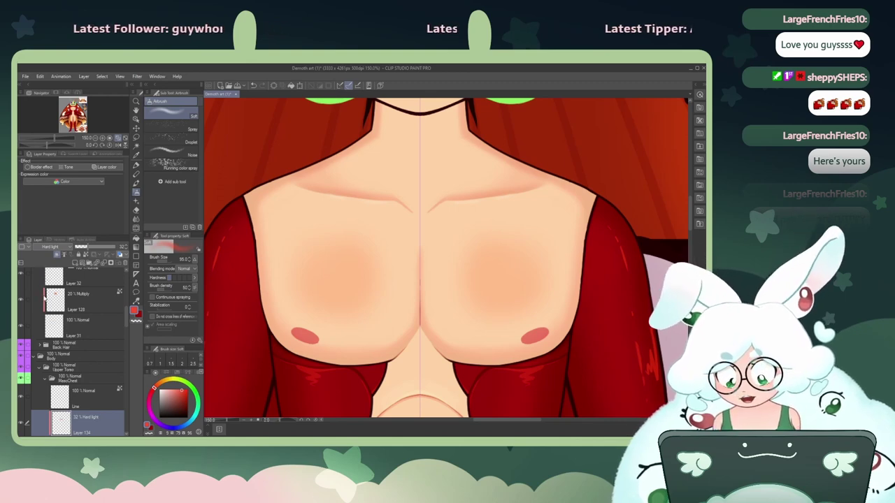
Step: Set the chest highlight layer to Screen at 67% opacity and compare the chest with the layer hidden and shown
{"action": "key", "text": "alt+shift+s"}
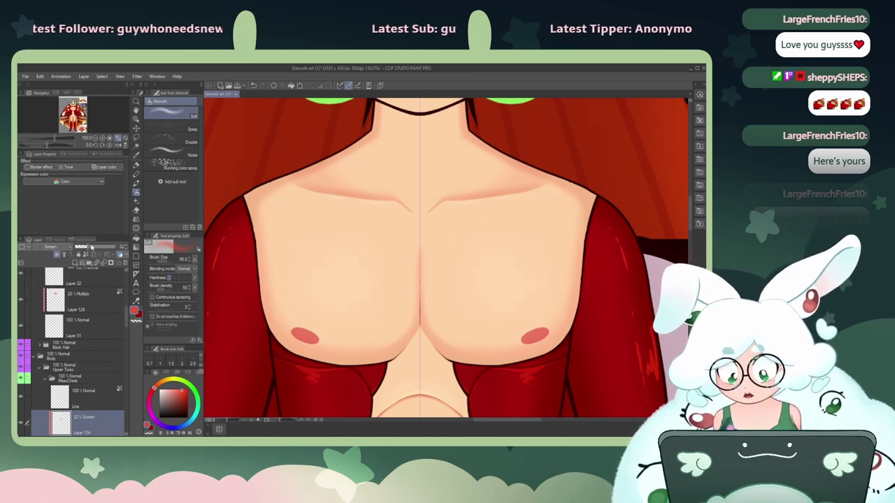
{"action": "mouse_move", "coordinate": [91, 247]}
{"action": "left_mouse_down"}
{"action": "mouse_move", "coordinate": [116, 249]}
{"action": "mouse_move", "coordinate": [102, 253]}
{"action": "left_mouse_up"}
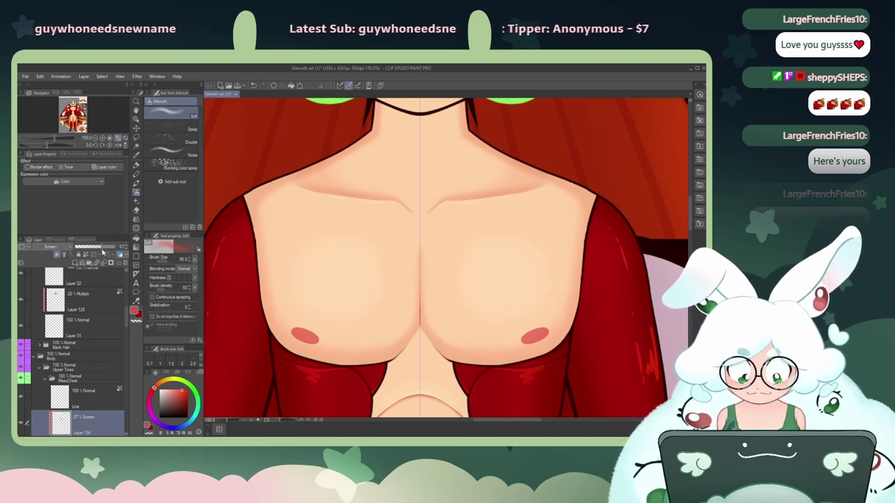
{"action": "left_click", "coordinate": [21, 424]}
{"action": "left_click", "coordinate": [21, 424]}
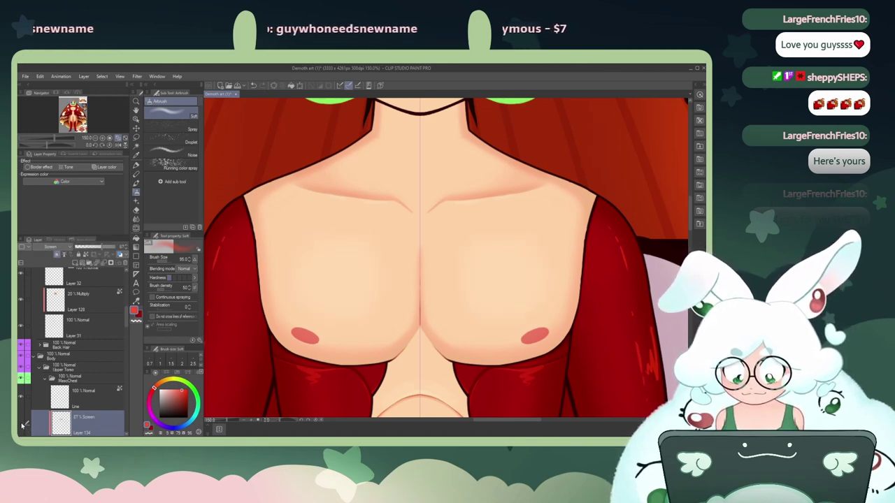
{"action": "left_click", "coordinate": [22, 424]}
{"action": "left_click", "coordinate": [21, 424]}
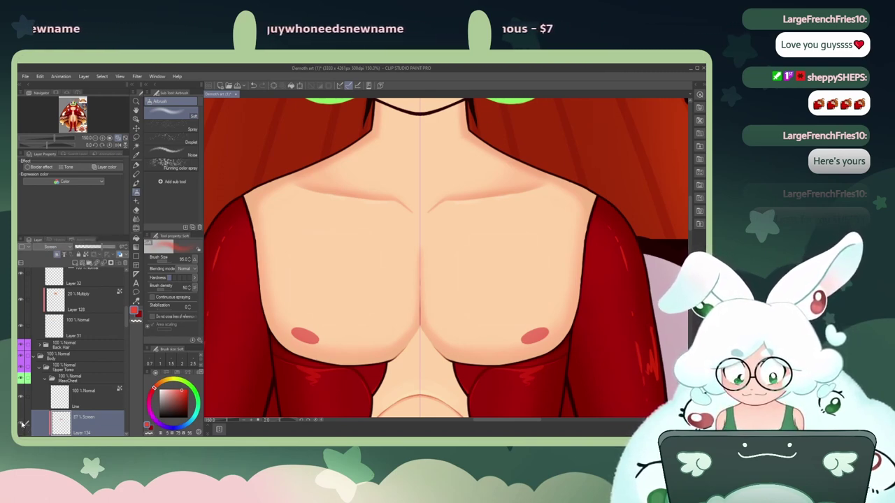
Step: Compare the upper body at a wider view with the chest highlight layer hidden and shown
{"action": "left_click", "coordinate": [95, 139]}
{"action": "left_click", "coordinate": [95, 138]}
{"action": "left_click", "coordinate": [22, 424]}
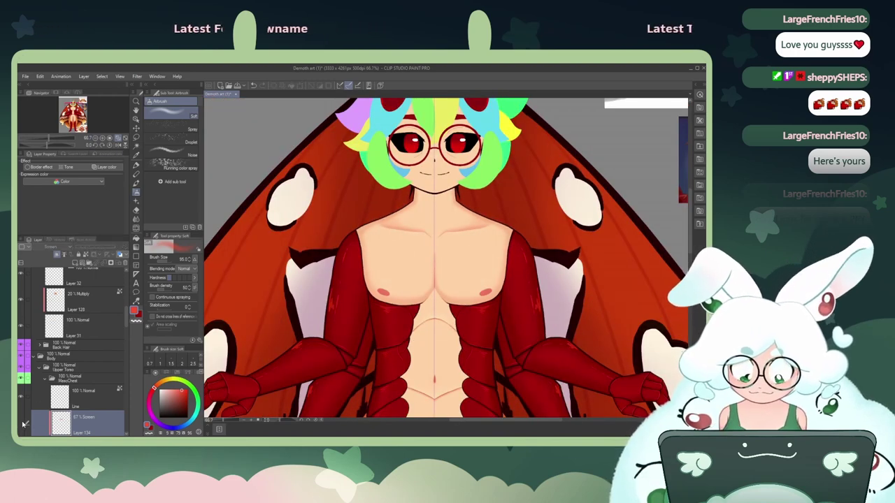
{"action": "left_click", "coordinate": [23, 424]}
{"action": "left_click", "coordinate": [24, 425]}
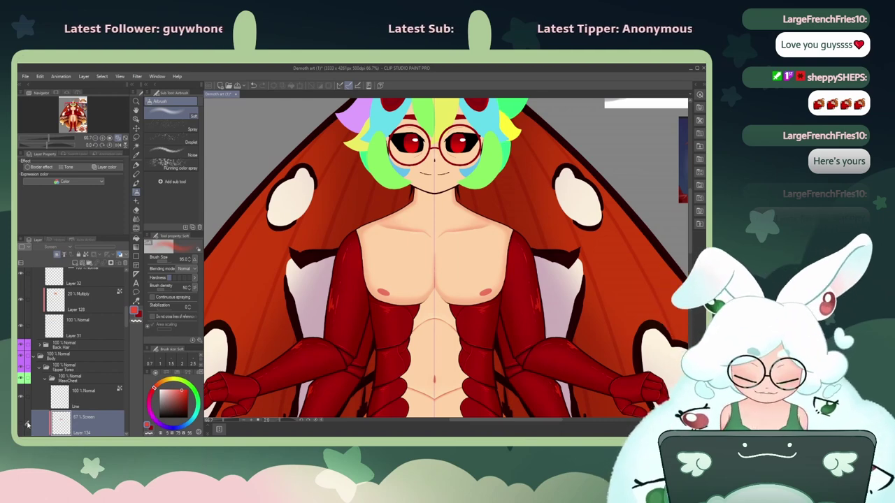
{"action": "left_click", "coordinate": [23, 425]}
{"action": "left_click", "coordinate": [23, 425]}
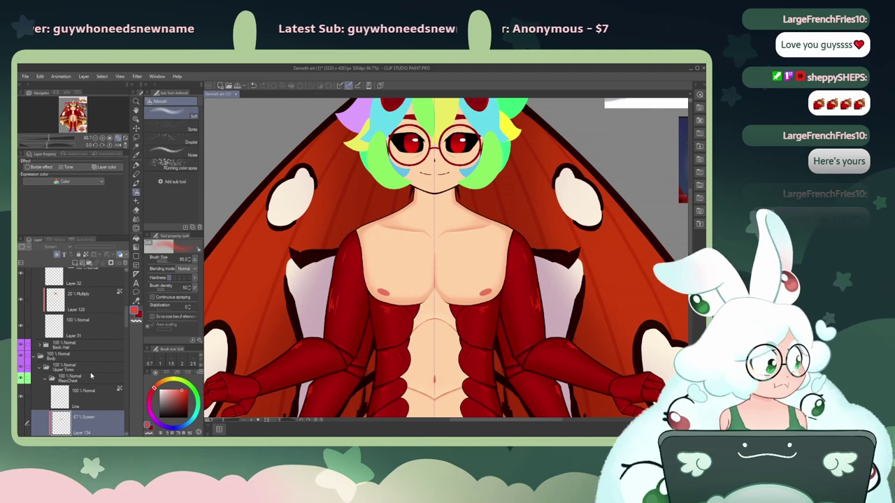
{"action": "left_click", "coordinate": [24, 425]}
{"action": "left_click", "coordinate": [23, 426]}
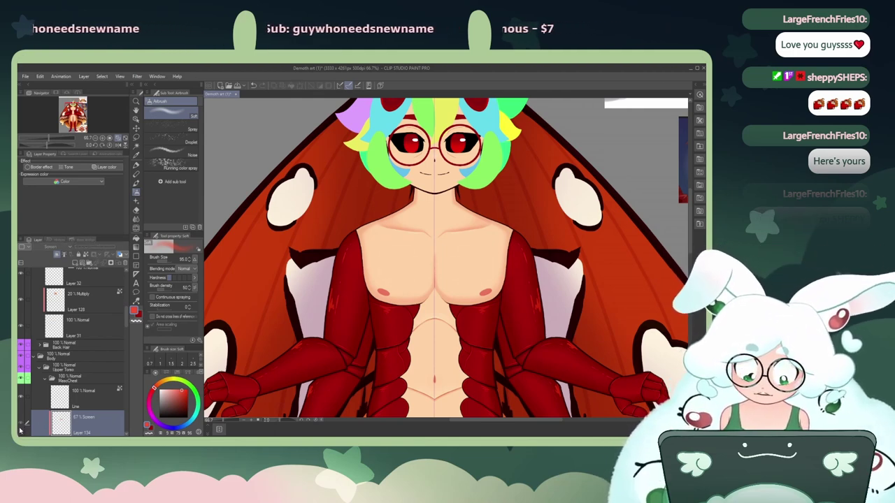
{"action": "left_click", "coordinate": [24, 425]}
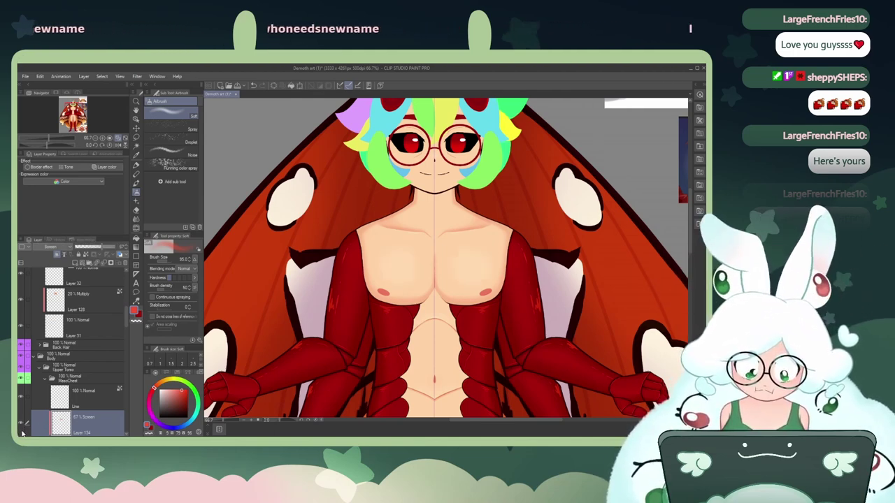
{"action": "left_click", "coordinate": [22, 434]}
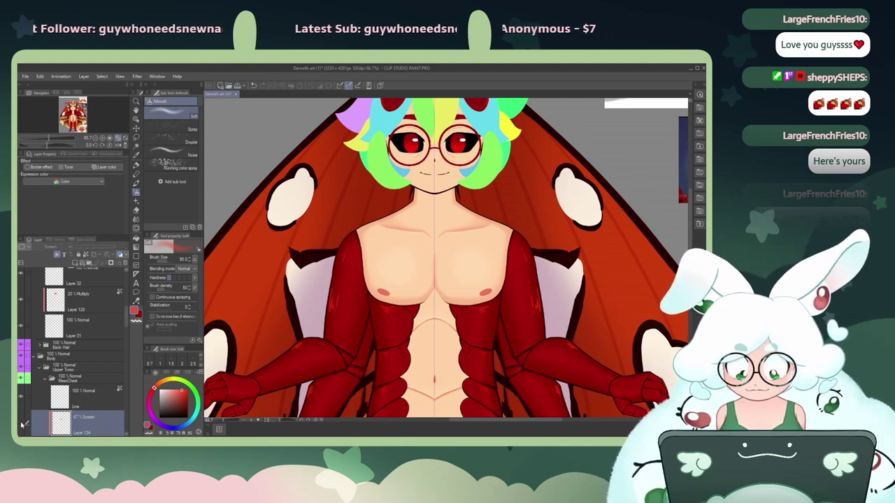
Step: Try curved mirrored highlight strokes across the lower pectorals with the Round watercolor brush, with the highlight layer at 90% opacity
{"action": "left_click", "coordinate": [101, 139]}
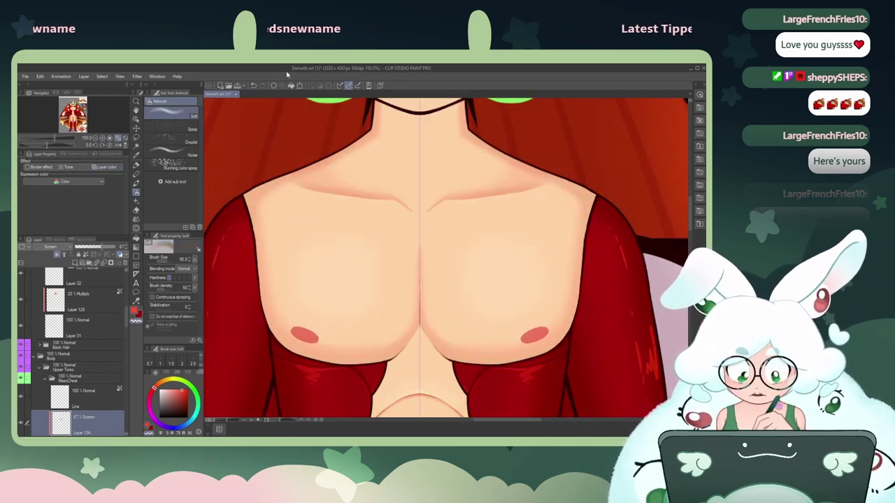
{"action": "left_click", "coordinate": [139, 166]}
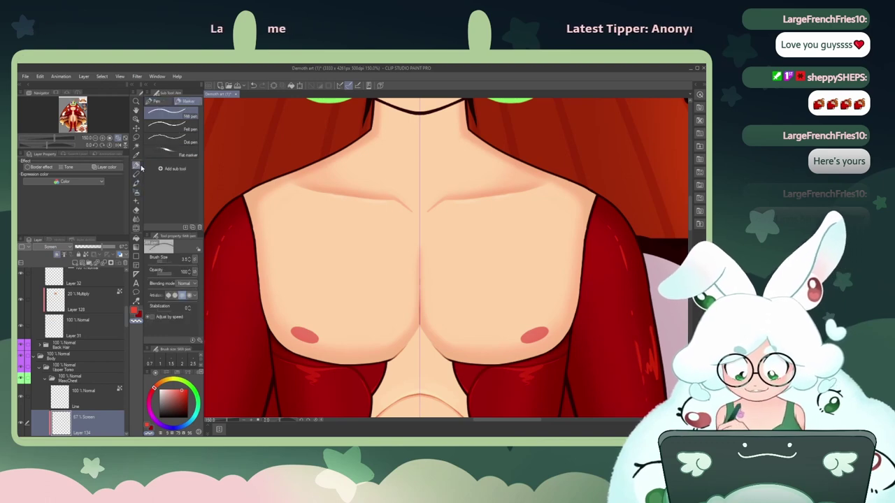
{"action": "left_click", "coordinate": [136, 183]}
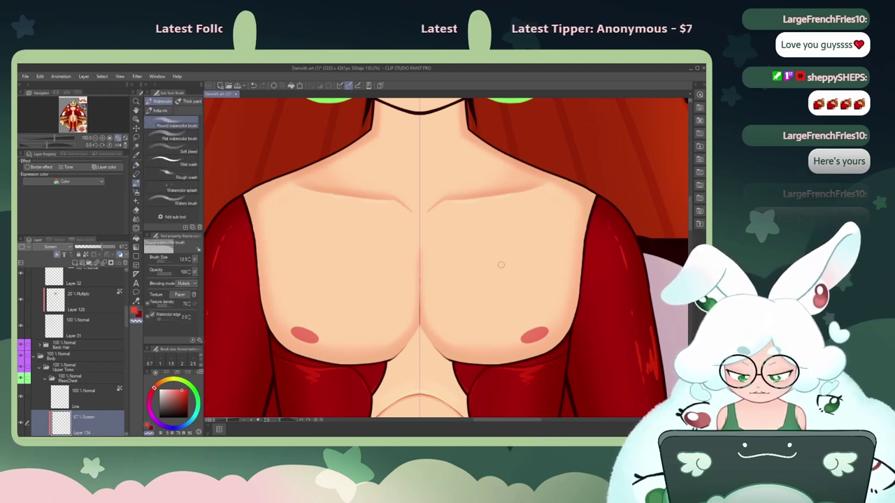
{"action": "left_click", "coordinate": [134, 313]}
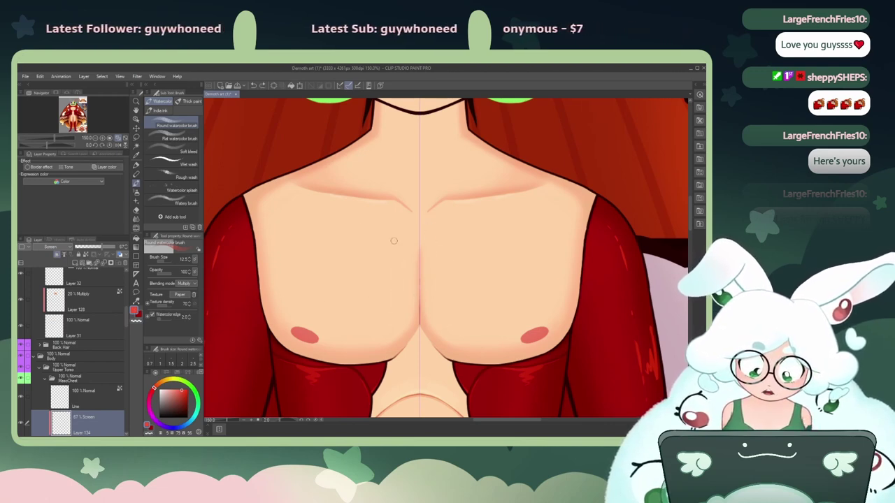
{"action": "left_click", "coordinate": [111, 247]}
{"action": "left_click_drag", "start_coordinate": [443, 265], "coordinate": [441, 299]}
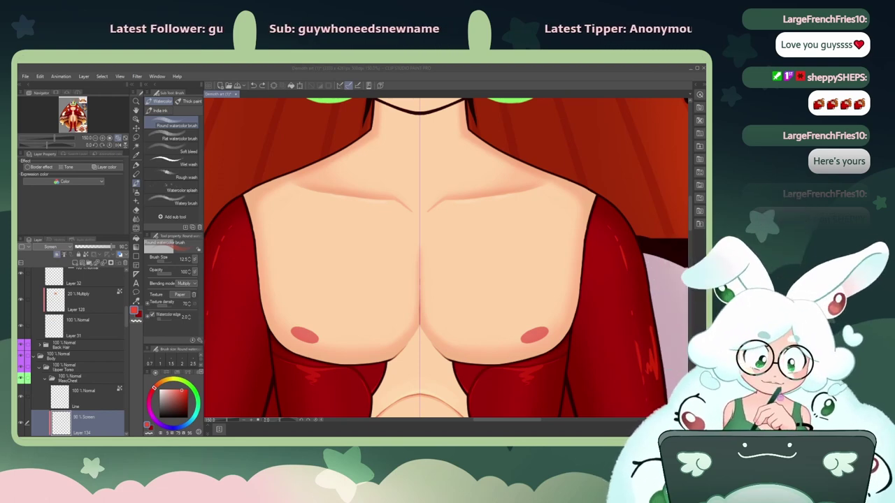
{"action": "left_click_drag", "start_coordinate": [512, 301], "coordinate": [535, 285]}
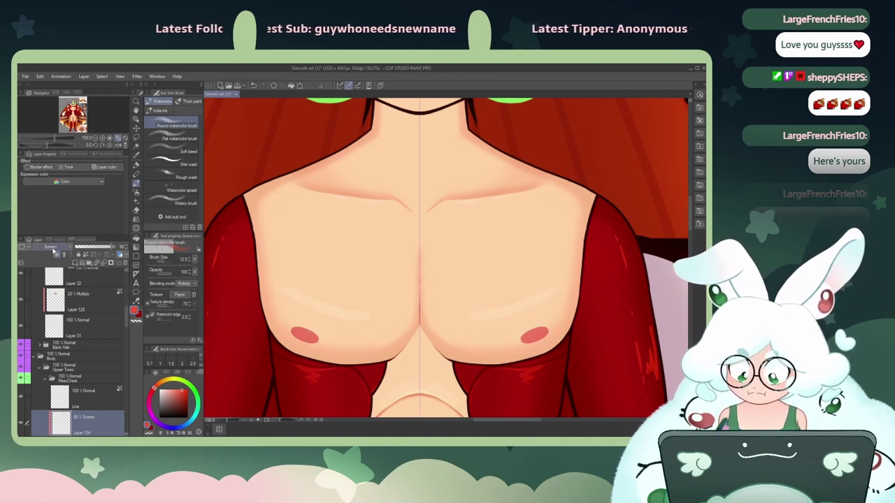
Step: Try the highlight layer in Add mode at 43% opacity, softening and reshaping the pectoral strokes with Blend and Liquify
{"action": "left_click", "coordinate": [38, 320]}
{"action": "mouse_move", "coordinate": [98, 248]}
{"action": "left_mouse_down"}
{"action": "mouse_move", "coordinate": [89, 247]}
{"action": "mouse_move", "coordinate": [96, 247]}
{"action": "left_mouse_up"}
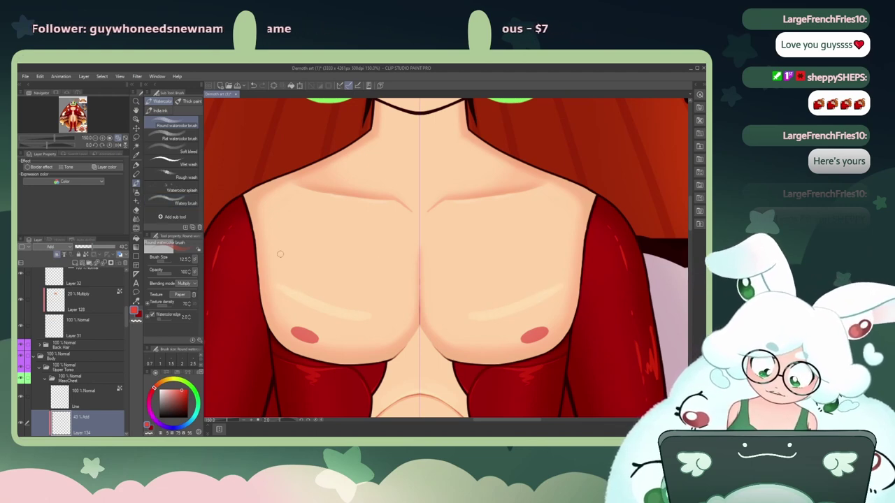
{"action": "left_click", "coordinate": [137, 219]}
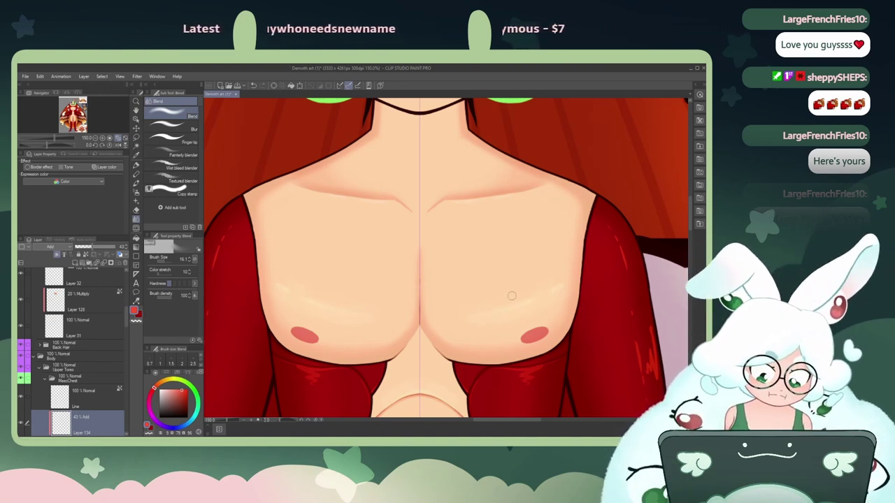
{"action": "left_click", "coordinate": [136, 230]}
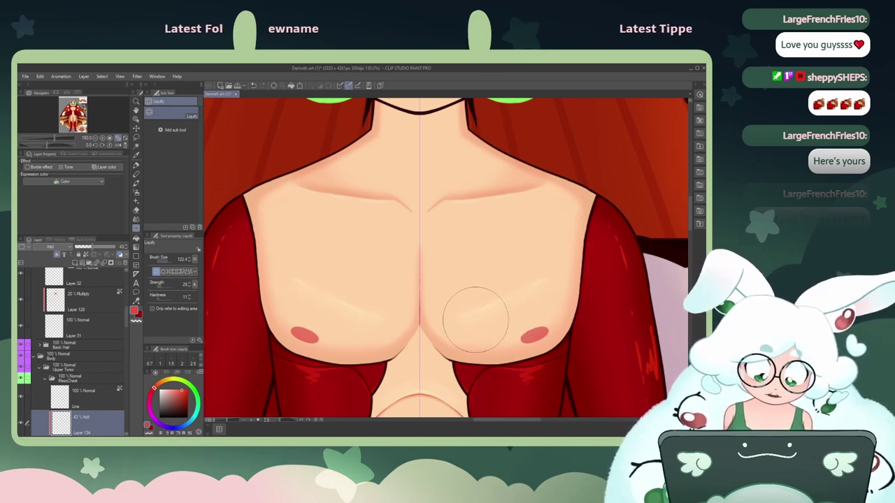
Step: Try repainting thin mirrored highlights on the pectorals with the Round watercolor brush, blend them, and check them on the whole figure
{"action": "left_click", "coordinate": [137, 192]}
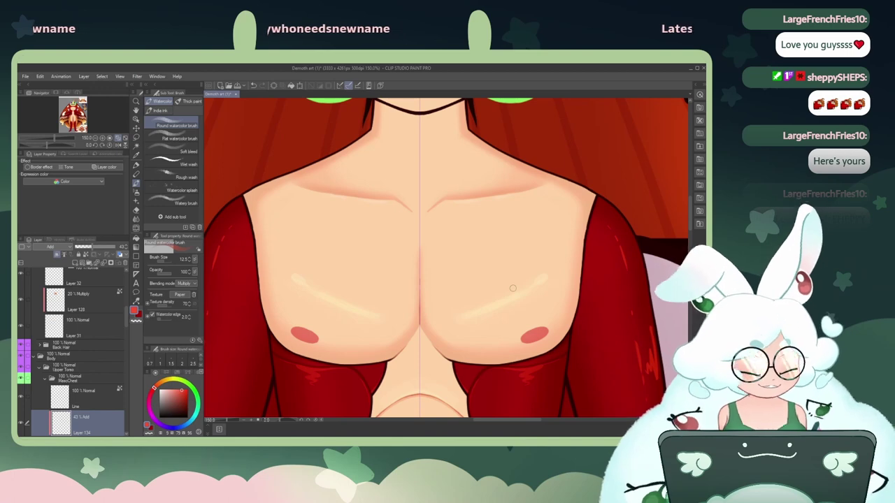
{"action": "left_click", "coordinate": [135, 218]}
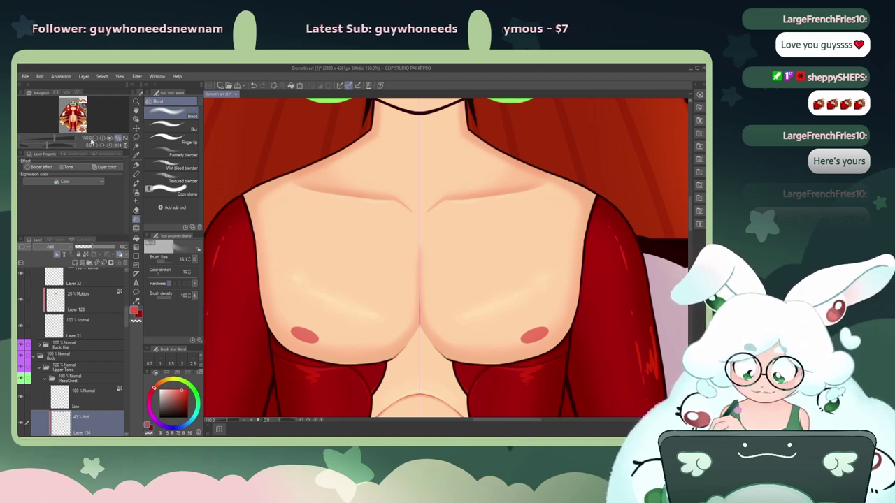
{"action": "left_click", "coordinate": [95, 138]}
{"action": "left_click", "coordinate": [95, 139]}
{"action": "left_click", "coordinate": [95, 138]}
{"action": "left_click", "coordinate": [95, 139]}
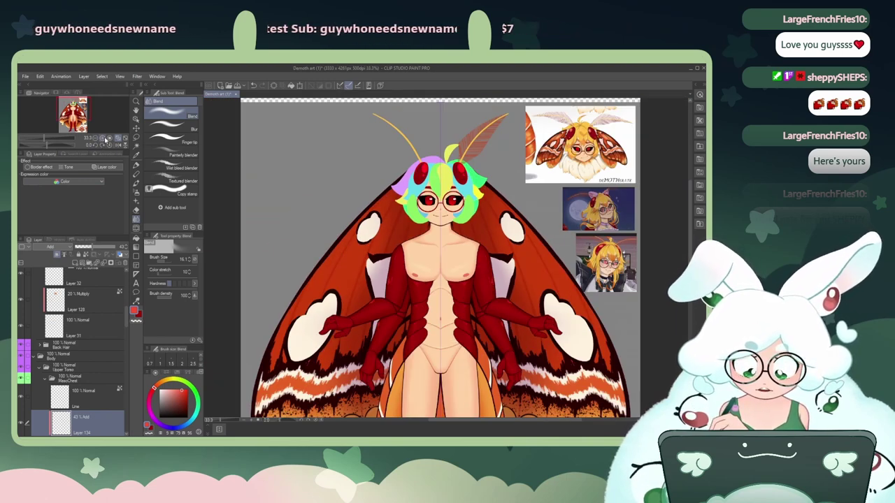
{"action": "left_click", "coordinate": [103, 138]}
{"action": "left_click", "coordinate": [104, 139]}
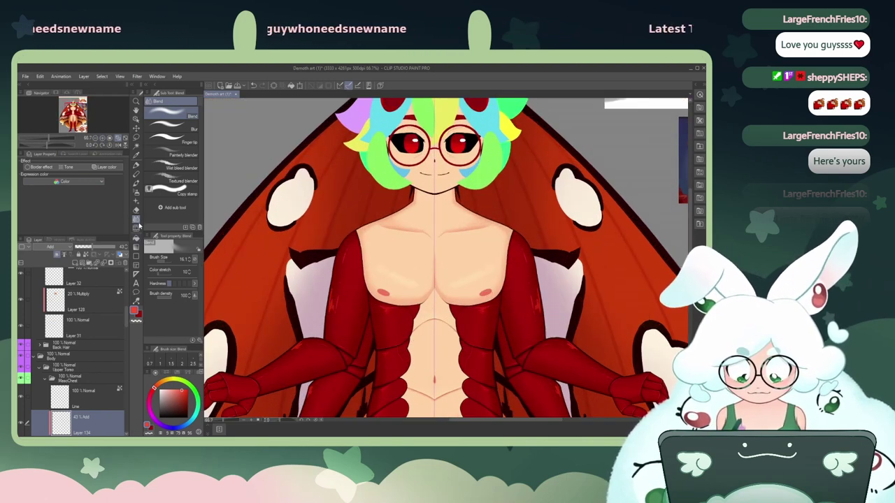
Step: Try softening the pectoral highlights with the Blur tool
{"action": "left_click", "coordinate": [172, 127]}
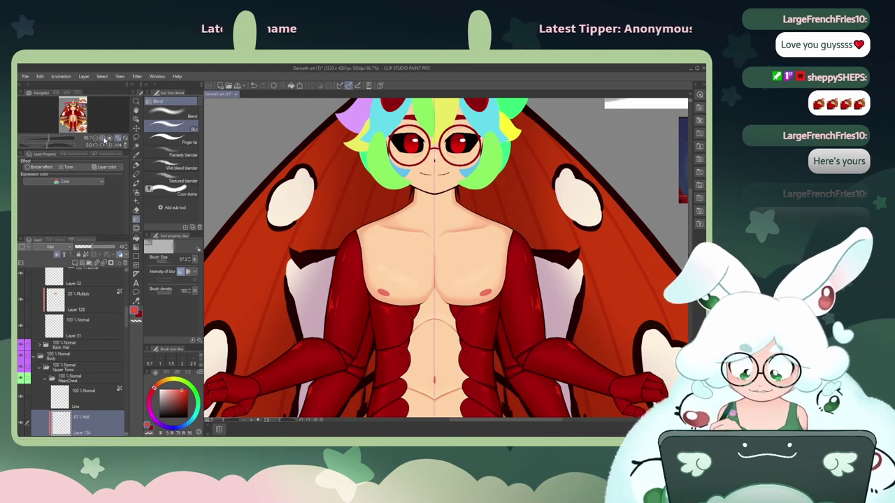
{"action": "left_click", "coordinate": [106, 140]}
{"action": "left_click_drag", "start_coordinate": [482, 290], "coordinate": [479, 291]}
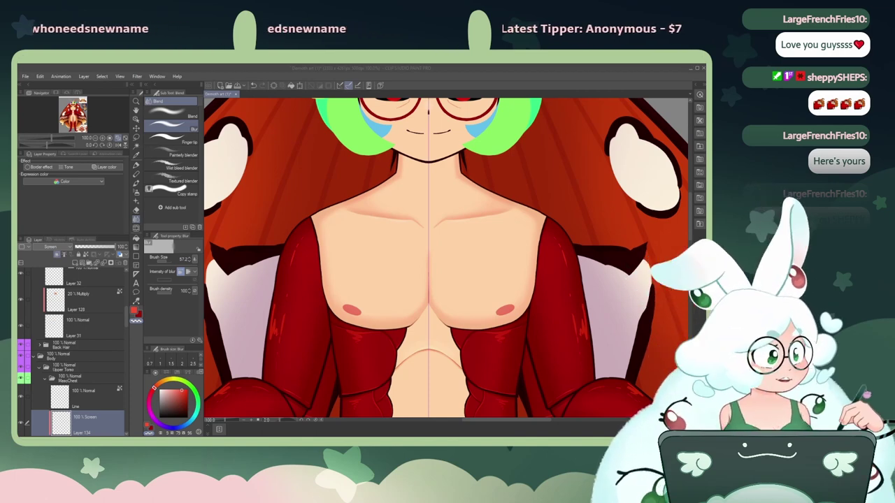
Step: Switch to the browser and examine the Lord Aethelstan model artwork at full size as a reference for the chest highlights
{"action": "key", "text": "alt+Tab"}
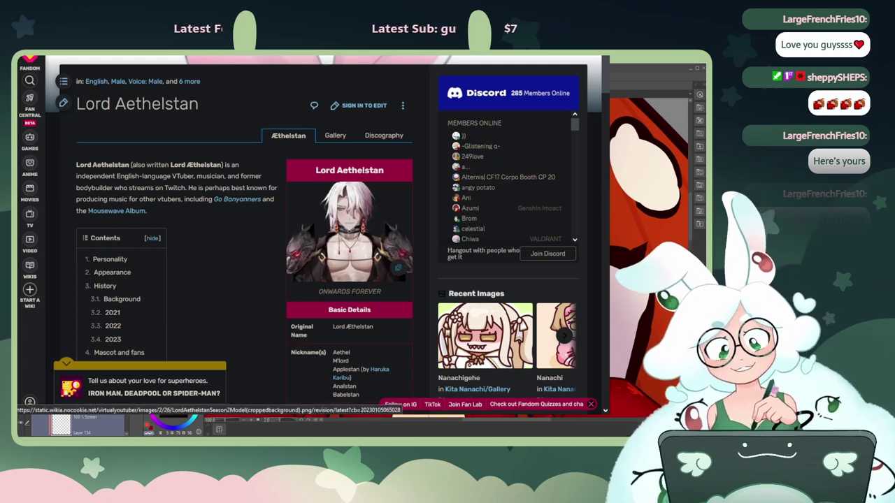
{"action": "left_click", "coordinate": [352, 261]}
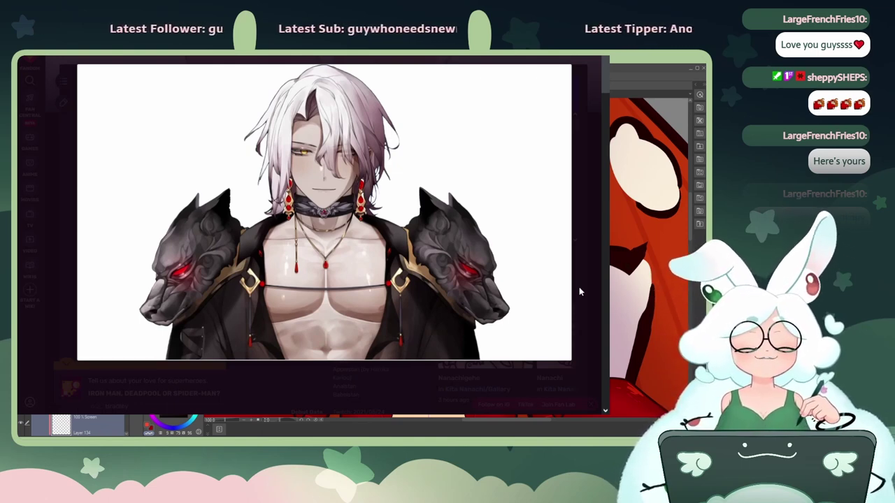
{"action": "mouse_move", "coordinate": [569, 65]}
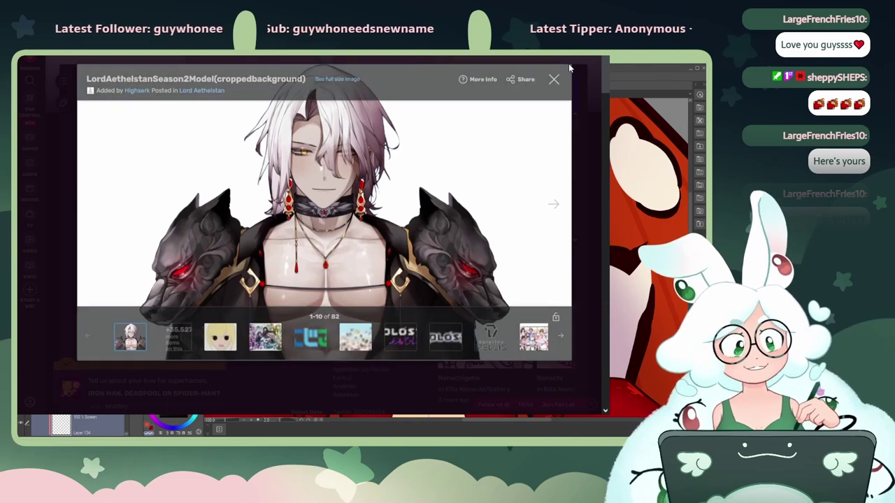
{"action": "left_click", "coordinate": [554, 79]}
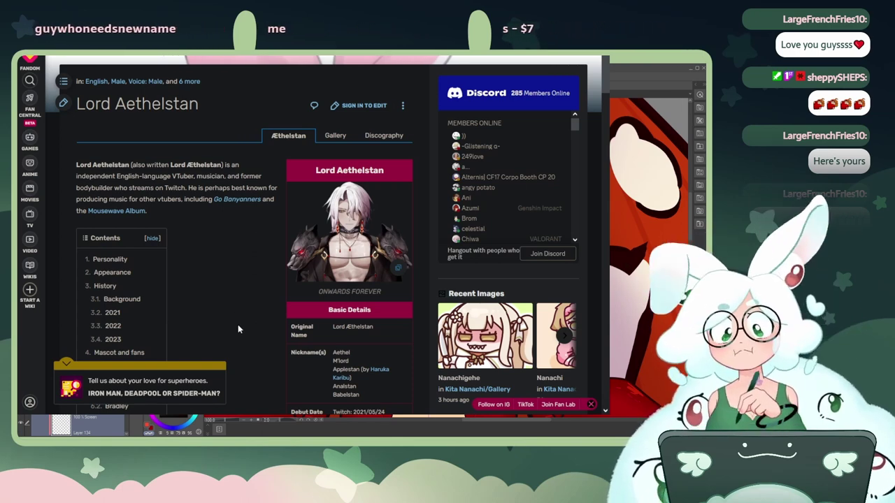
{"action": "left_click", "coordinate": [346, 238]}
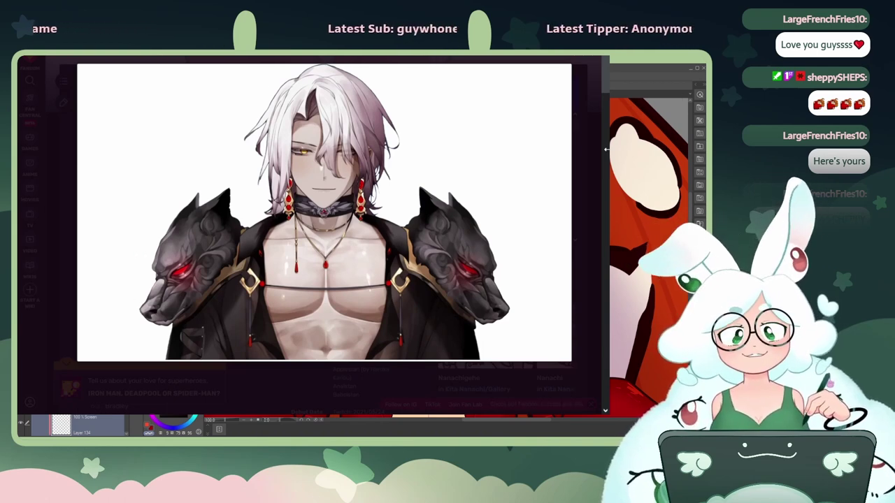
{"action": "mouse_move", "coordinate": [458, 87]}
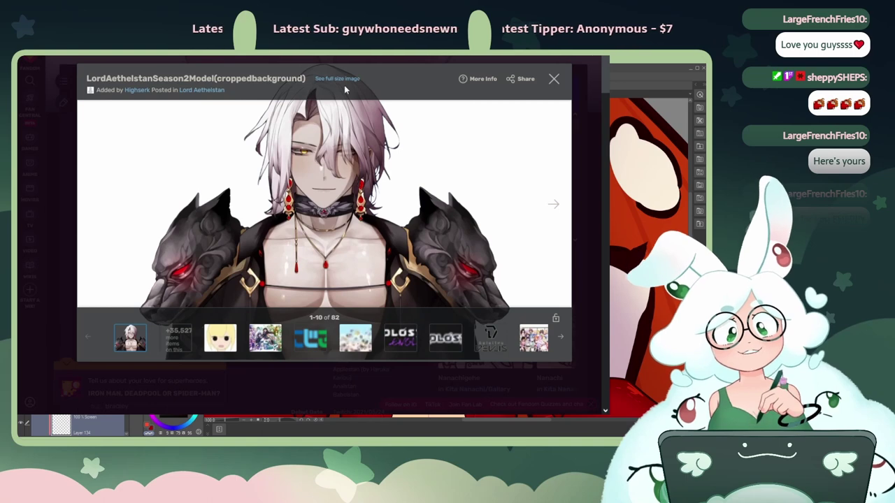
{"action": "left_click", "coordinate": [337, 79]}
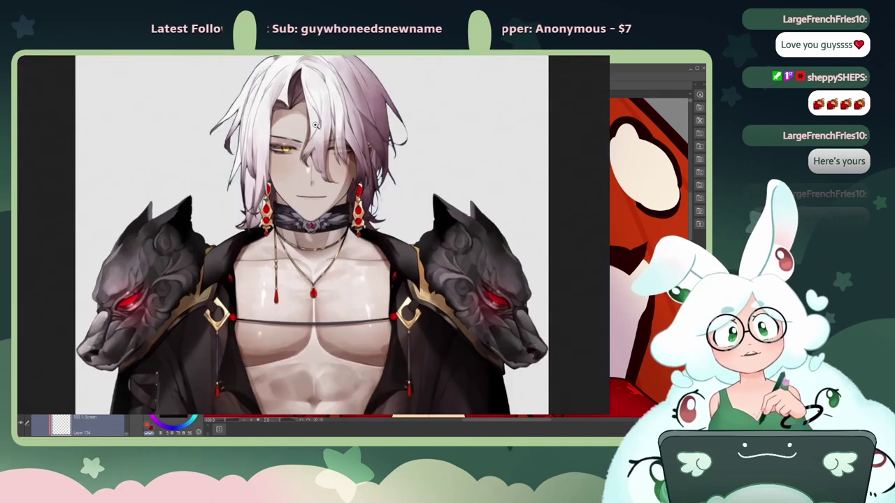
{"action": "left_click", "coordinate": [306, 77]}
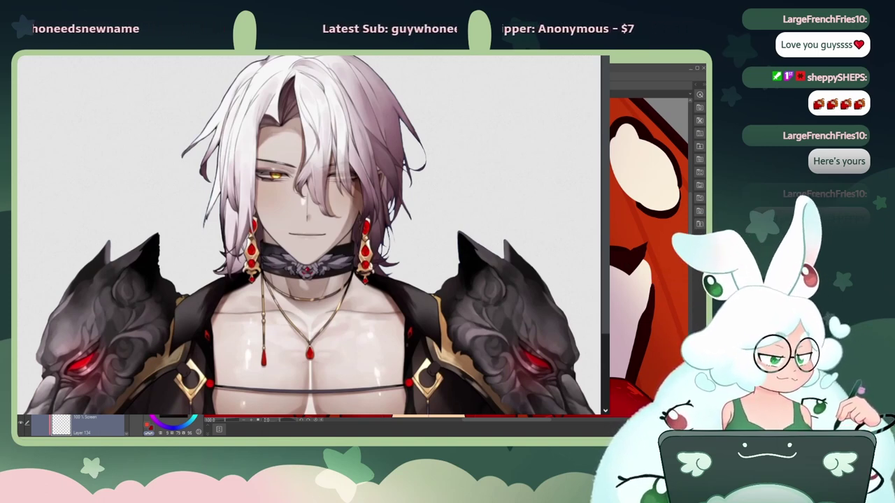
{"action": "key", "text": "alt+Tab"}
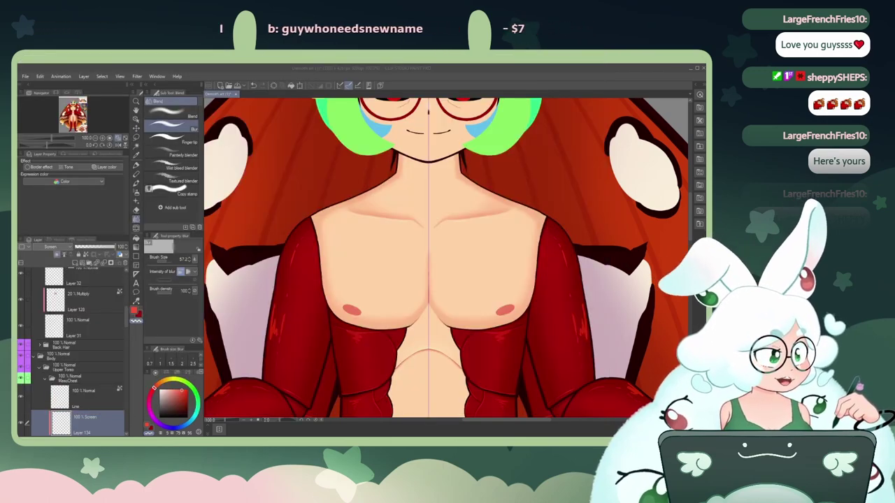
{"action": "key", "text": "alt+Tab"}
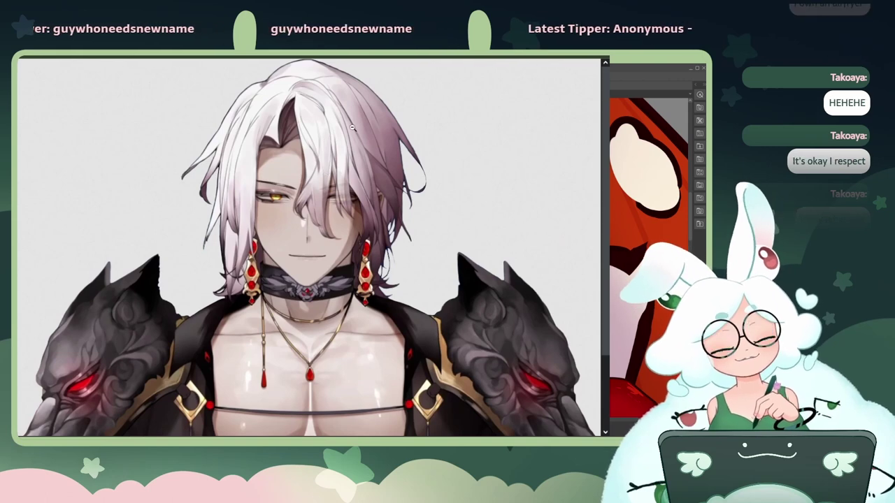
Step: Examine the chest rendering of the white-haired reference character in the browser and compare it with the moth drawing
{"action": "scroll", "coordinate": [338, 107], "scroll_direction": "down", "scroll_amount": 2}
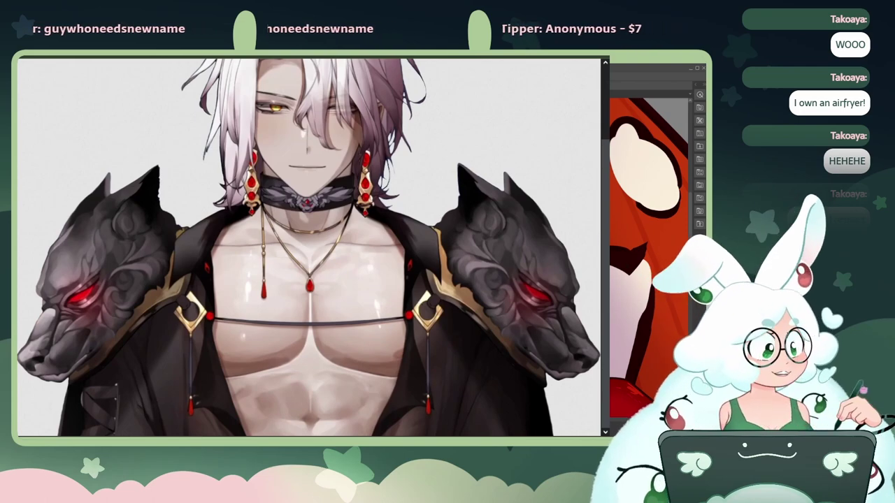
{"action": "key", "text": "alt+Tab"}
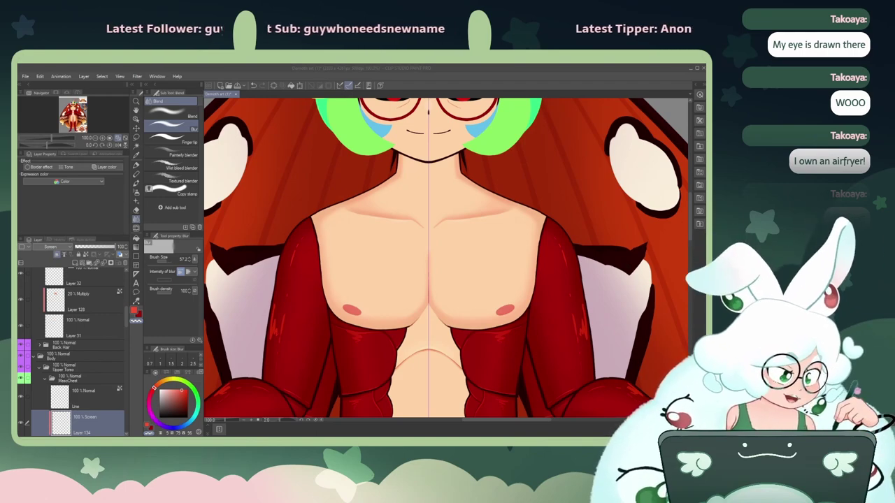
{"action": "key", "text": "alt+Tab"}
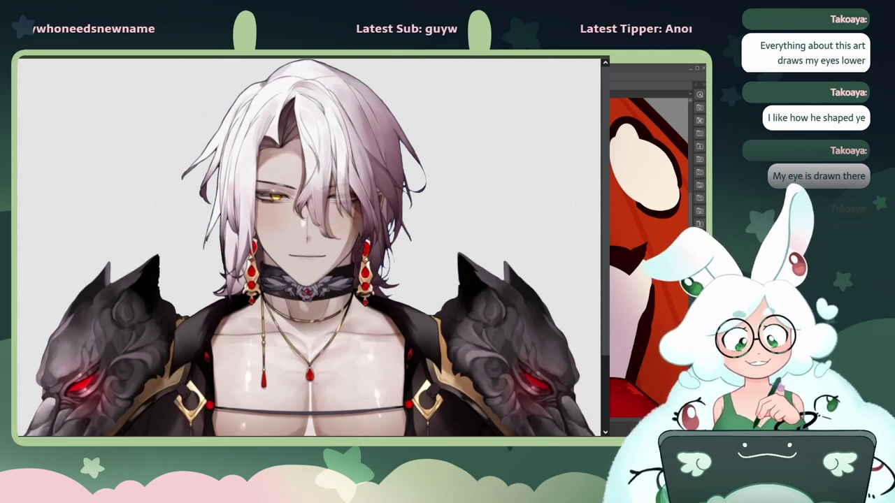
{"action": "scroll", "coordinate": [309, 247], "scroll_direction": "down", "scroll_amount": 1}
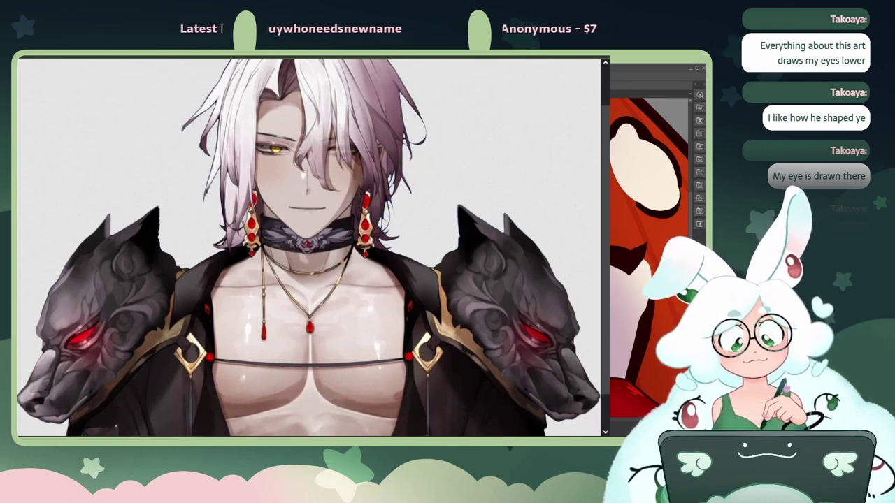
{"action": "scroll", "coordinate": [308, 247], "scroll_direction": "down", "scroll_amount": 1}
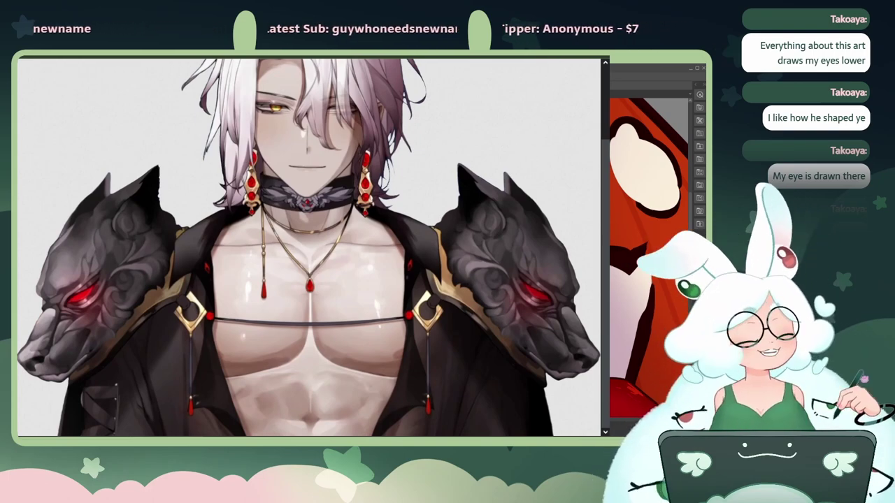
{"action": "key", "text": "alt+Tab"}
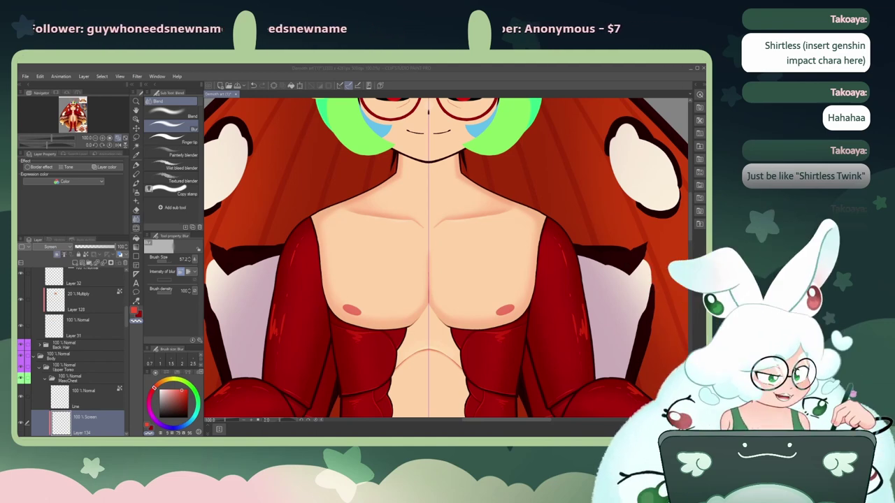
Step: Open the age-restricted Reddit post with the shirtless Childe concept, study its chest shading, and return to Clip Studio Paint
{"action": "key", "text": "alt+Tab"}
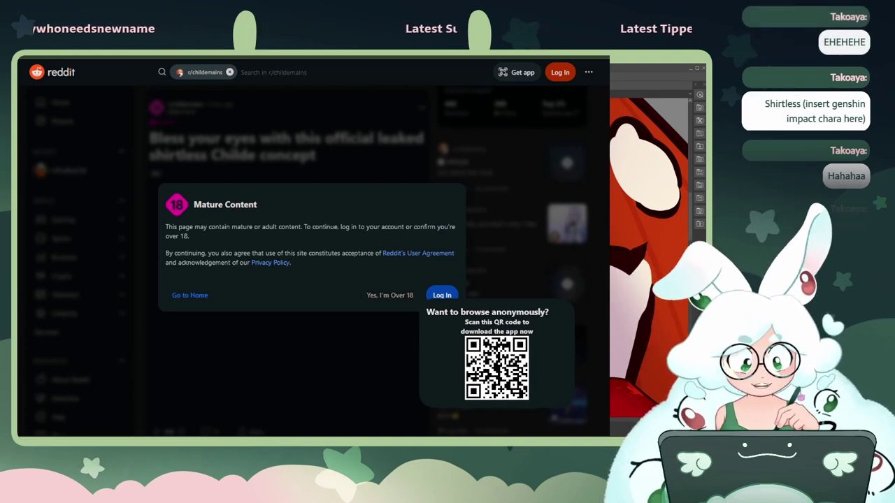
{"action": "left_click", "coordinate": [406, 295]}
{"action": "left_click", "coordinate": [336, 282]}
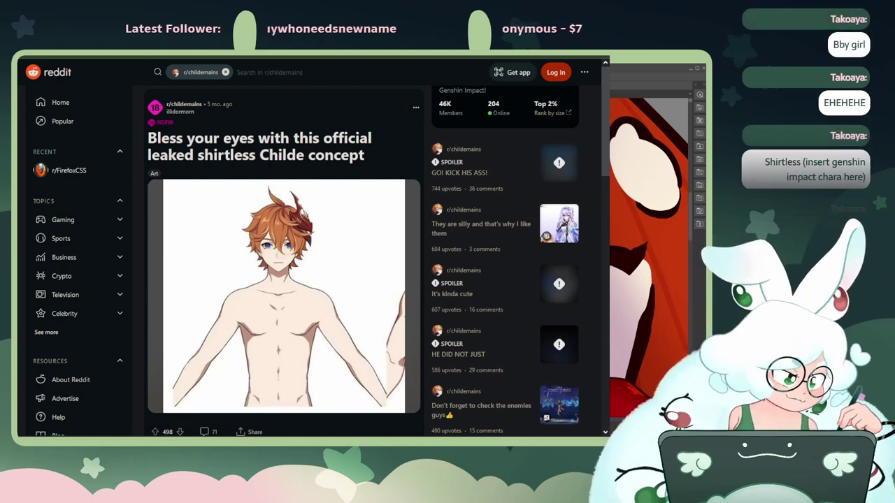
{"action": "key", "text": "alt+Tab"}
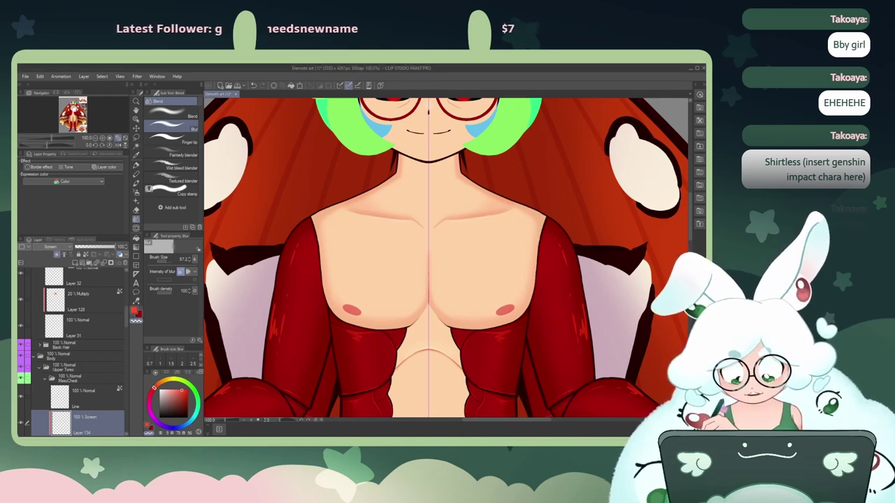
Step: Add a new layer above the 20% Multiply chest shading layer in the MascChest folder and set it to Multiply
{"action": "left_click_drag", "start_coordinate": [448, 259], "coordinate": [417, 244]}
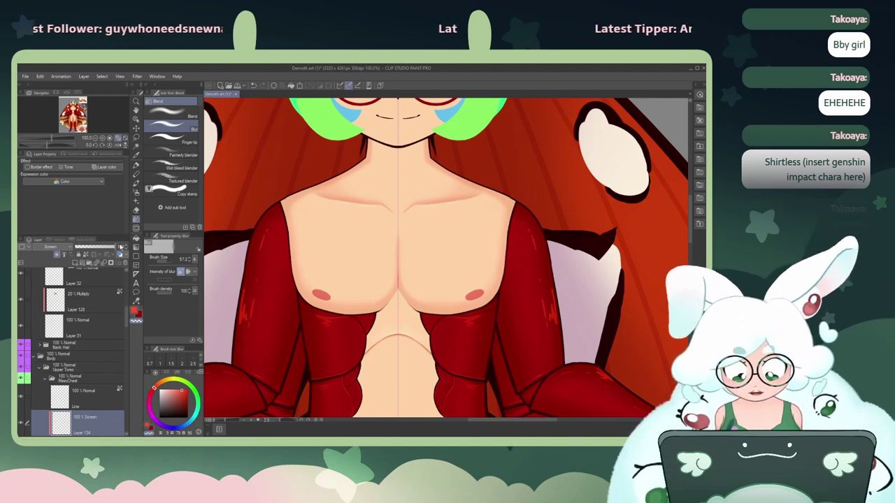
{"action": "scroll", "coordinate": [125, 331], "scroll_direction": "down", "scroll_amount": 3}
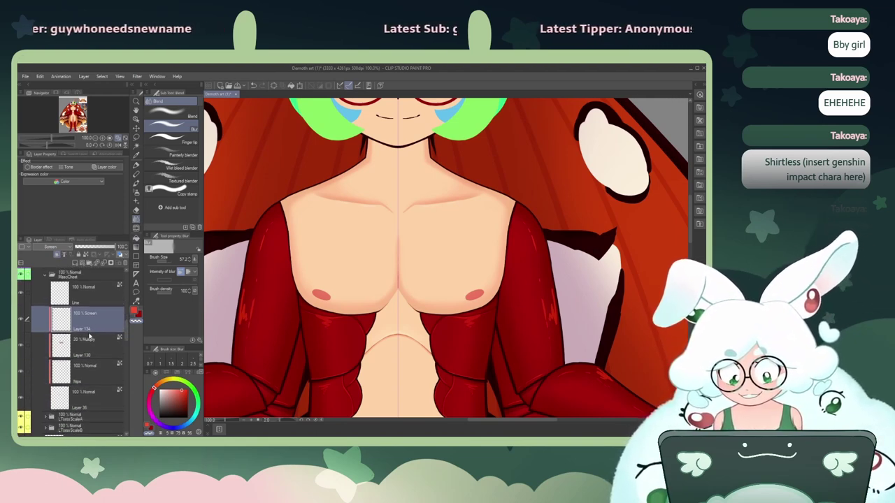
{"action": "left_click", "coordinate": [89, 338]}
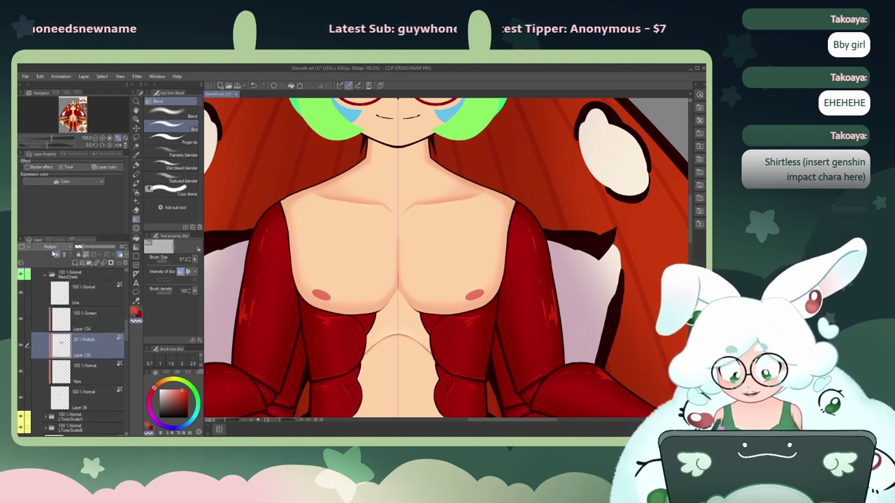
{"action": "left_click", "coordinate": [75, 264]}
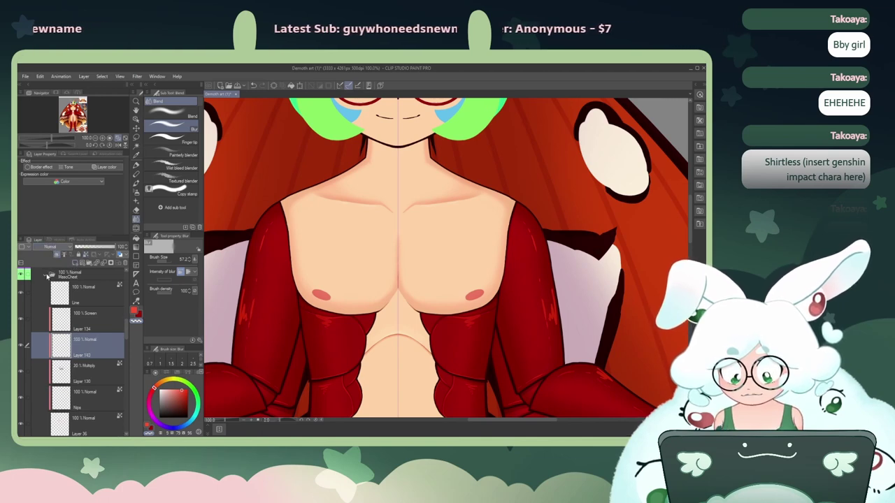
Step: Compare the chest with the 20% Multiply shading layer and the nipple layer hidden and shown
{"action": "left_click", "coordinate": [97, 369]}
{"action": "left_click", "coordinate": [22, 375]}
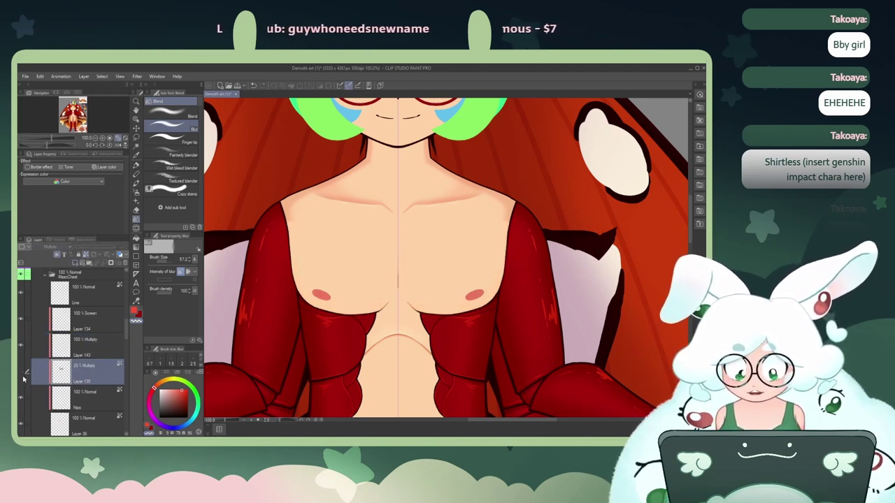
{"action": "left_click", "coordinate": [22, 375]}
{"action": "left_click", "coordinate": [23, 375]}
{"action": "left_click", "coordinate": [22, 375]}
{"action": "left_click", "coordinate": [21, 399]}
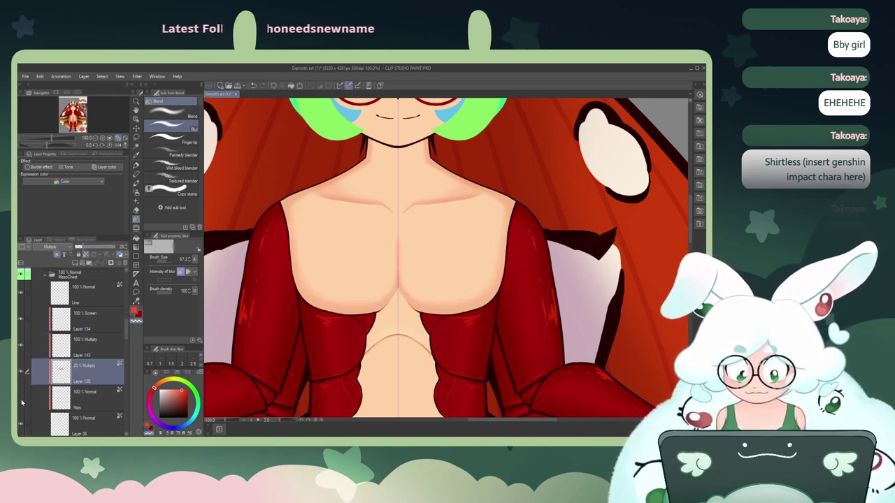
{"action": "left_click", "coordinate": [22, 398]}
{"action": "left_click", "coordinate": [23, 375]}
{"action": "left_click", "coordinate": [22, 375]}
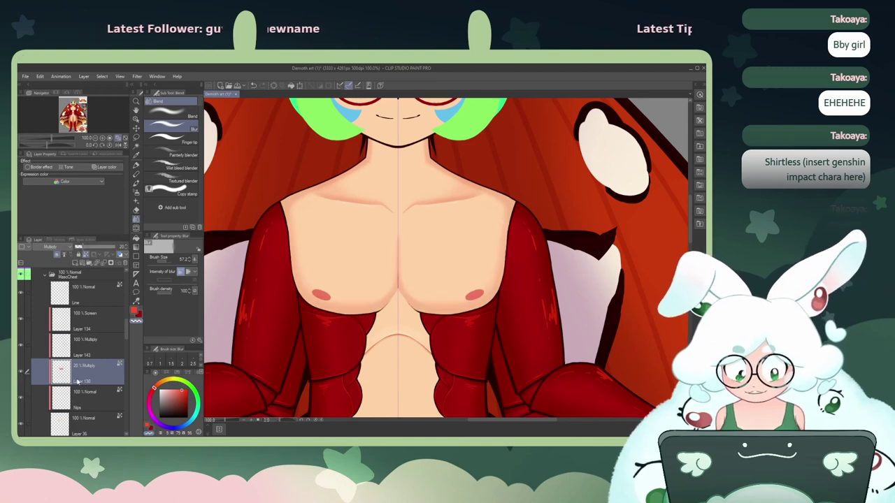
Step: Sample a red tone from the chest and shade the lower and outer pectorals on the new Multiply layer with the Soft airbrush
{"action": "left_click", "coordinate": [136, 157]}
{"action": "left_click", "coordinate": [353, 303]}
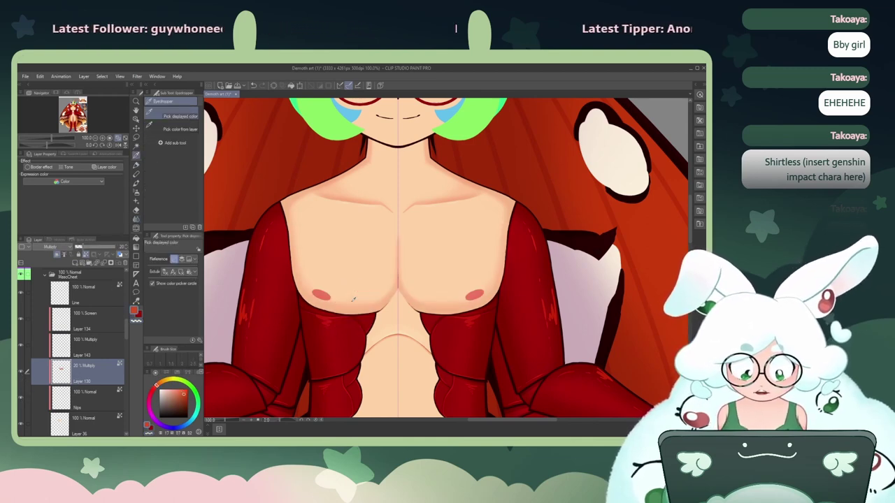
{"action": "left_click_drag", "start_coordinate": [292, 289], "coordinate": [294, 245]}
{"action": "left_click", "coordinate": [84, 327]}
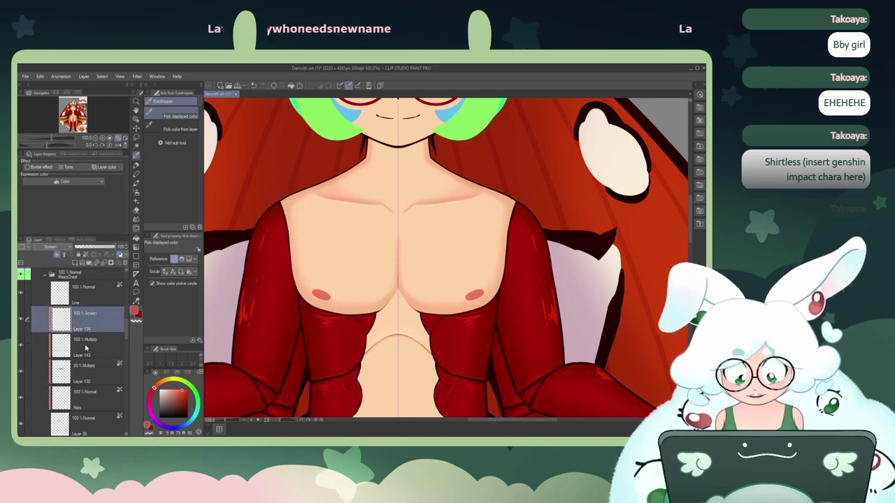
{"action": "left_click", "coordinate": [83, 346]}
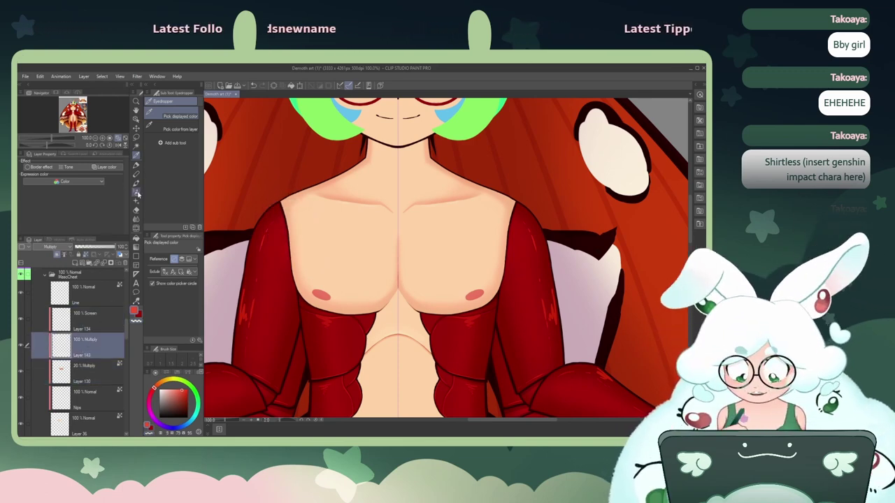
{"action": "left_click", "coordinate": [135, 192]}
{"action": "double_click", "coordinate": [135, 312]}
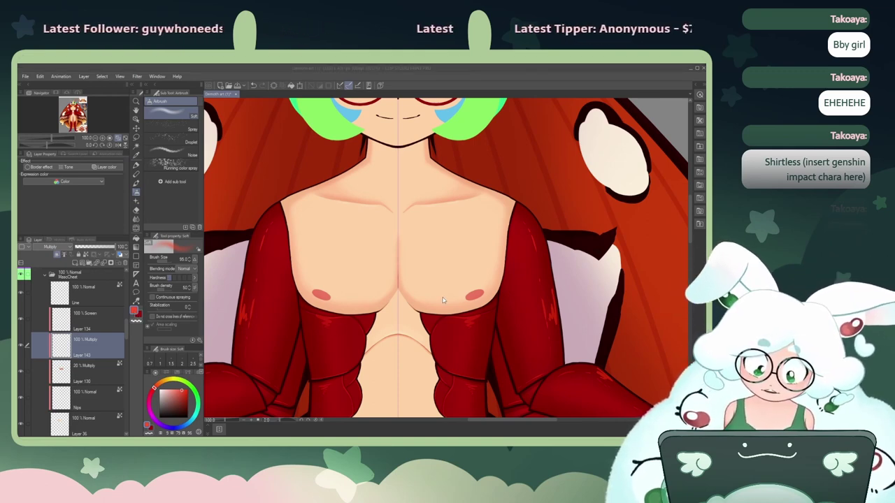
{"action": "mouse_move", "coordinate": [293, 253]}
{"action": "left_mouse_down"}
{"action": "mouse_move", "coordinate": [315, 286]}
{"action": "mouse_move", "coordinate": [346, 306]}
{"action": "left_mouse_up"}
{"action": "mouse_move", "coordinate": [298, 283]}
{"action": "left_mouse_down"}
{"action": "mouse_move", "coordinate": [377, 315]}
{"action": "mouse_move", "coordinate": [391, 303]}
{"action": "left_mouse_up"}
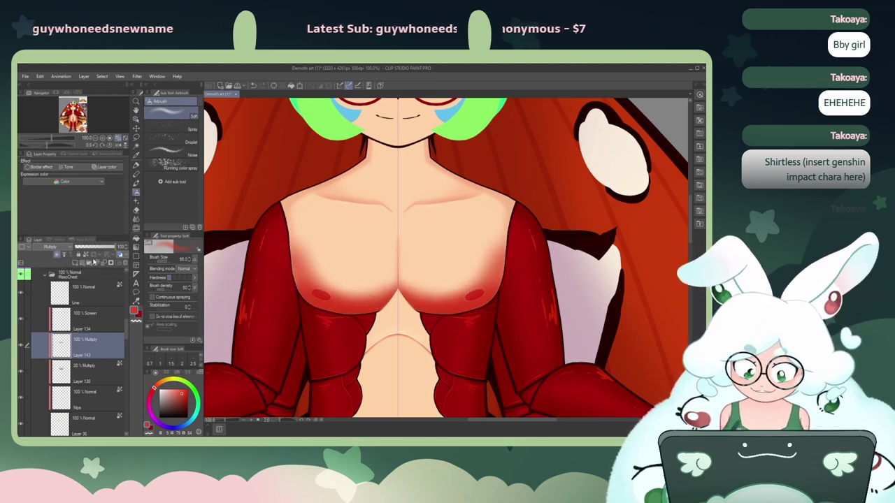
Step: Lower the new pectoral shading layer to about 28% opacity and recolour it with a browner orange-red
{"action": "left_click_drag", "start_coordinate": [95, 248], "coordinate": [84, 254]}
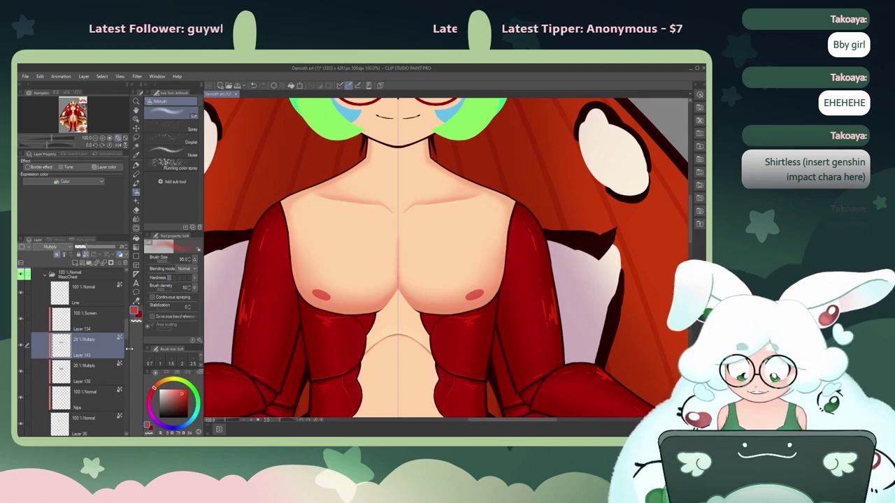
{"action": "left_click", "coordinate": [185, 400]}
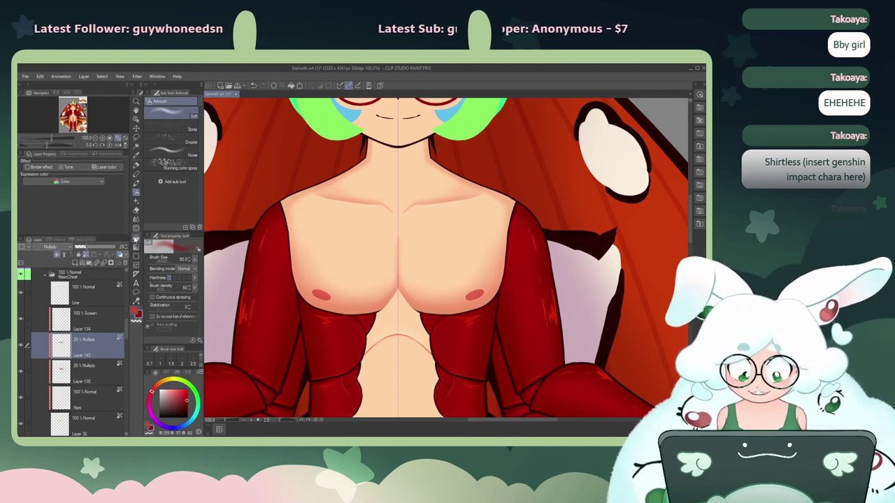
{"action": "left_click", "coordinate": [136, 155]}
{"action": "left_click", "coordinate": [352, 300]}
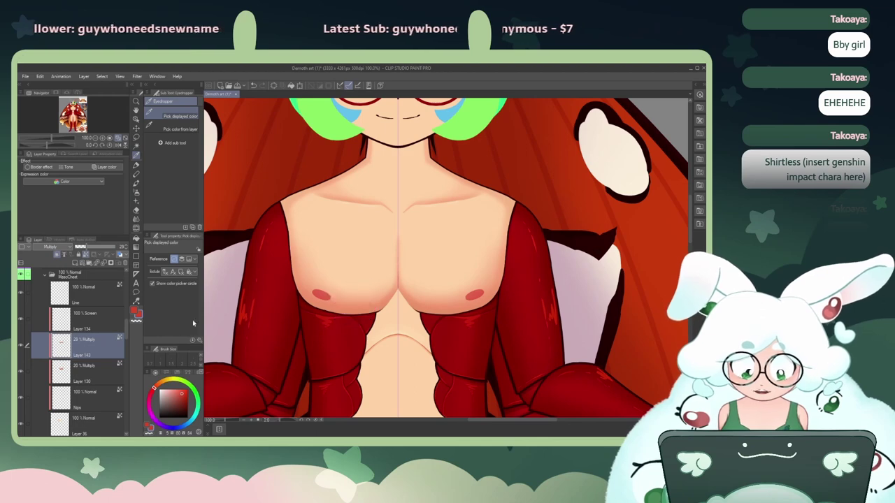
{"action": "left_click", "coordinate": [182, 401]}
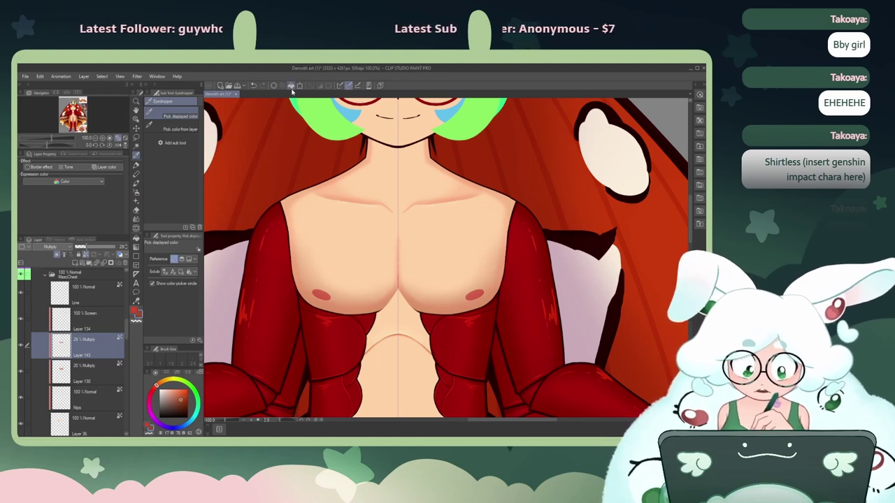
Step: Compare the old and new Multiply shading layers on the chest by hiding and showing each of them
{"action": "left_click", "coordinate": [21, 374]}
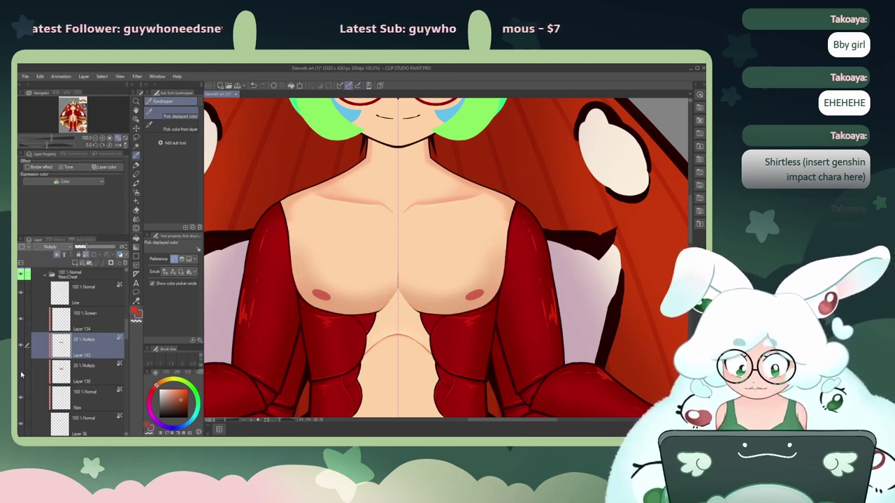
{"action": "left_click", "coordinate": [20, 374]}
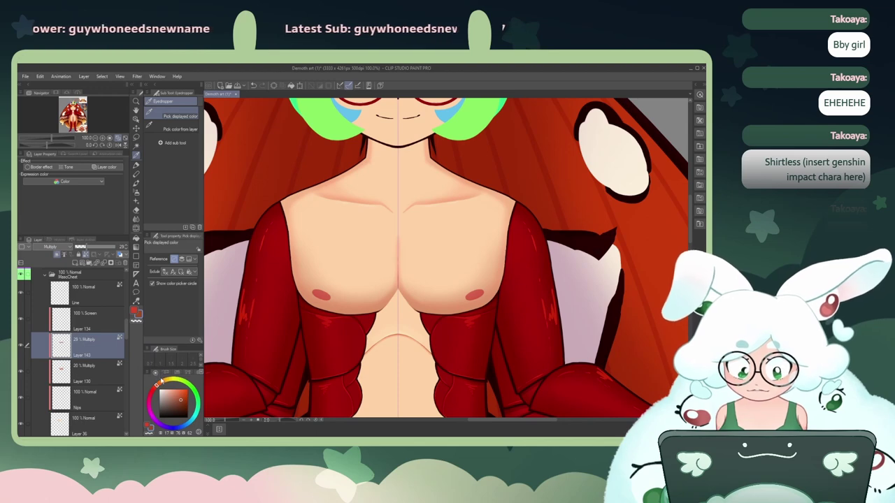
{"action": "left_click", "coordinate": [21, 373]}
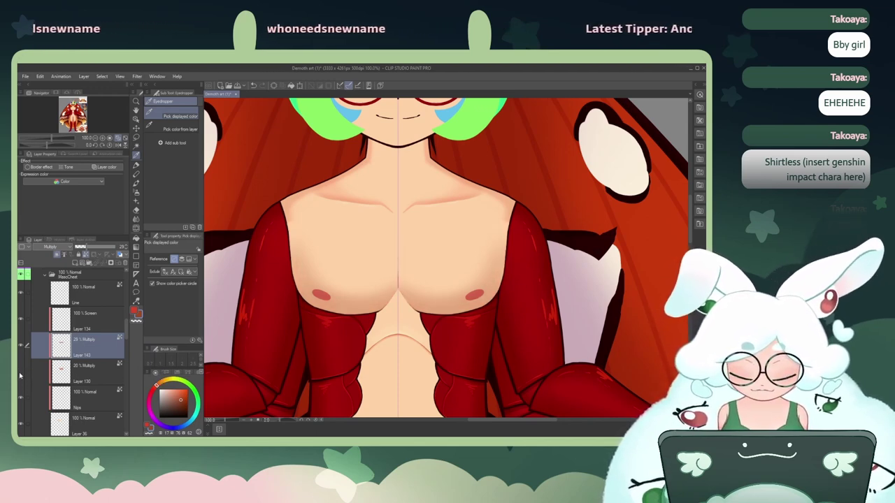
{"action": "left_click", "coordinate": [21, 374]}
{"action": "left_click", "coordinate": [22, 377]}
{"action": "left_click", "coordinate": [21, 377]}
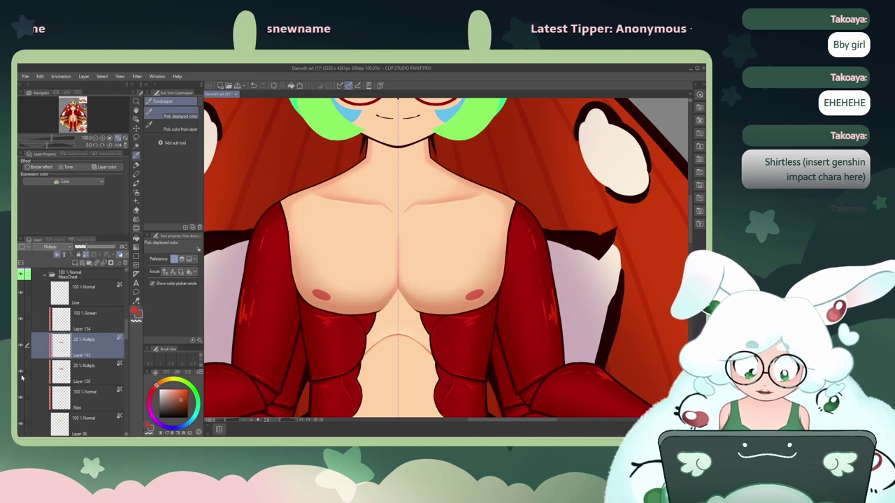
{"action": "left_click", "coordinate": [22, 350]}
{"action": "left_click", "coordinate": [83, 378]}
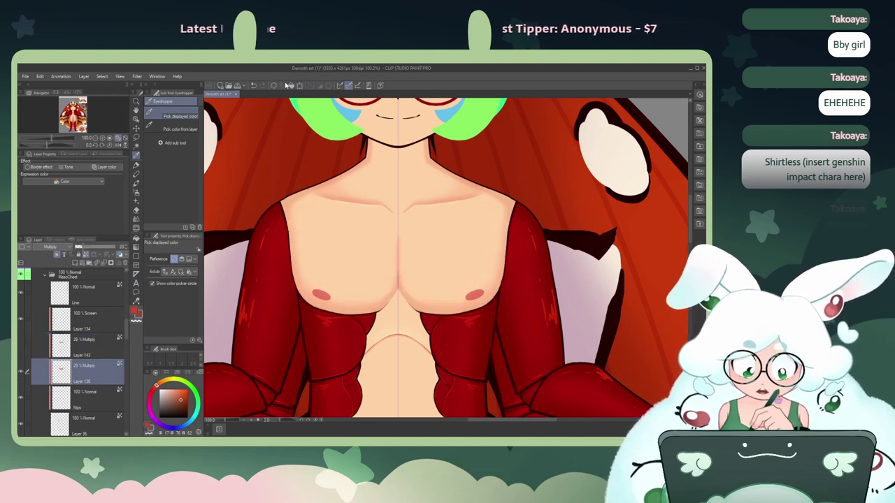
{"action": "left_click", "coordinate": [22, 349]}
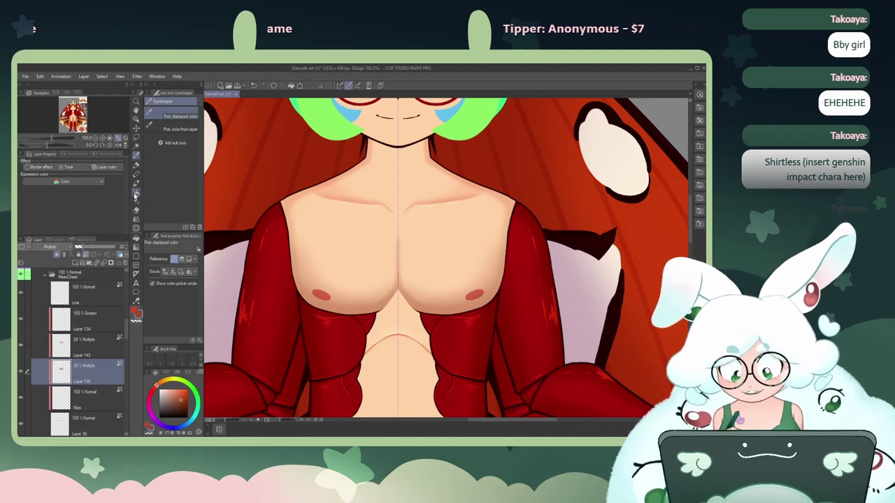
Step: Return to the Soft airbrush on the new Multiply layer and check the pectorals with that layer hidden and shown
{"action": "left_click", "coordinate": [136, 193]}
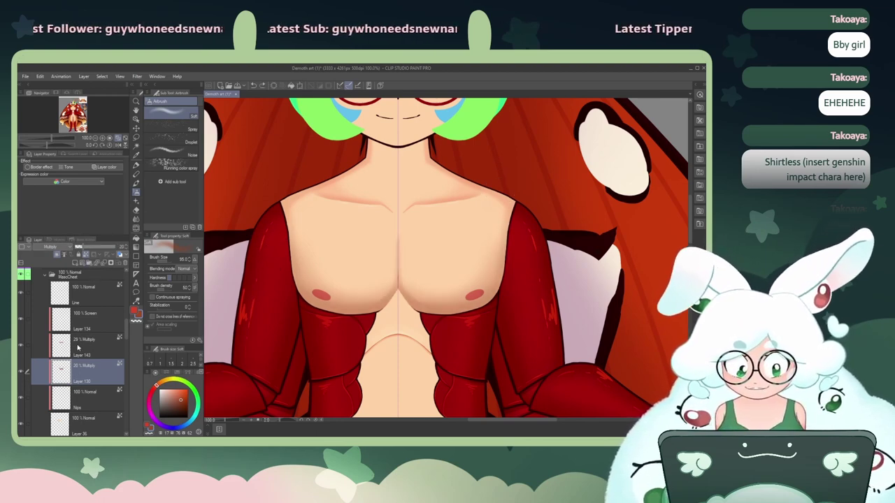
{"action": "left_click", "coordinate": [79, 347]}
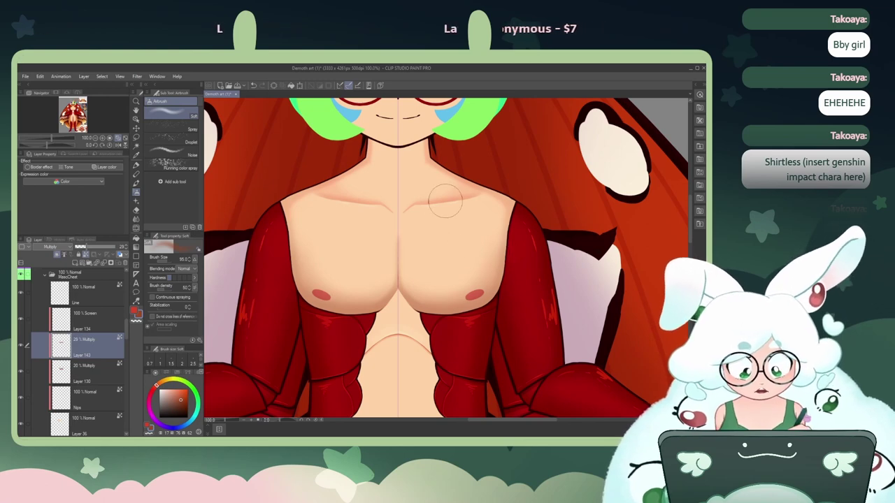
{"action": "left_click", "coordinate": [22, 347]}
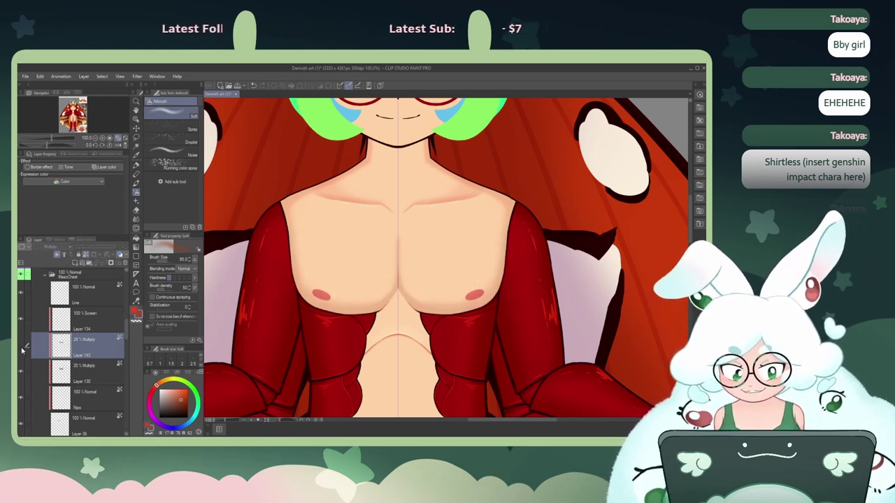
{"action": "left_click", "coordinate": [21, 347]}
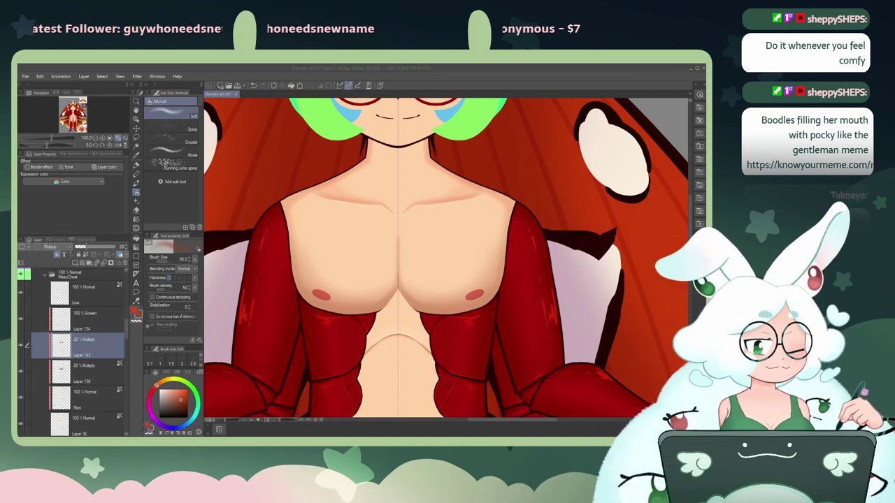
Step: Compare the pectorals with the new Multiply layer hidden and shown, and try one more airbrush stroke on the outer pectoral
{"action": "left_click", "coordinate": [21, 347]}
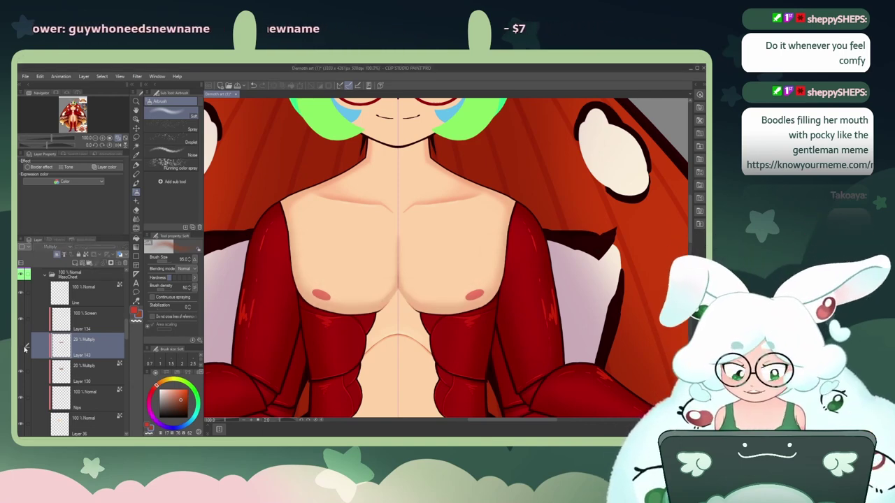
{"action": "left_click", "coordinate": [21, 346]}
{"action": "left_click", "coordinate": [21, 347]}
{"action": "left_click", "coordinate": [21, 346]}
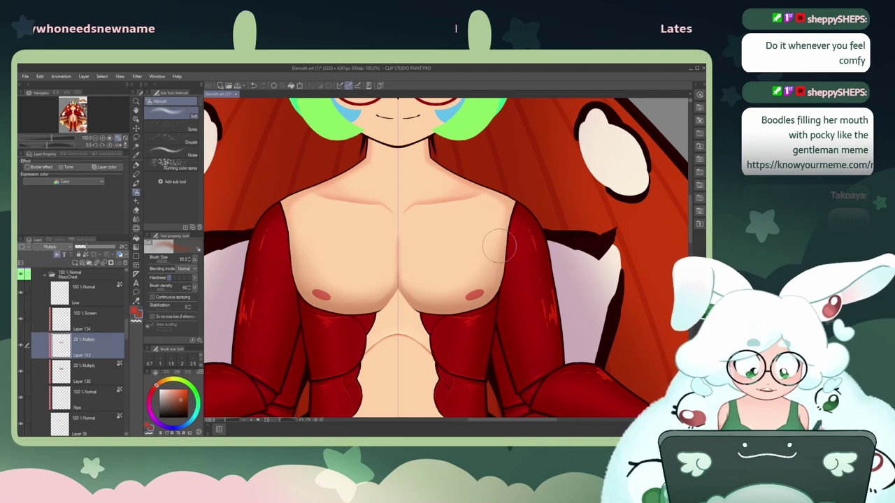
{"action": "left_click_drag", "start_coordinate": [495, 229], "coordinate": [493, 252]}
{"action": "key", "text": "ctrl+z"}
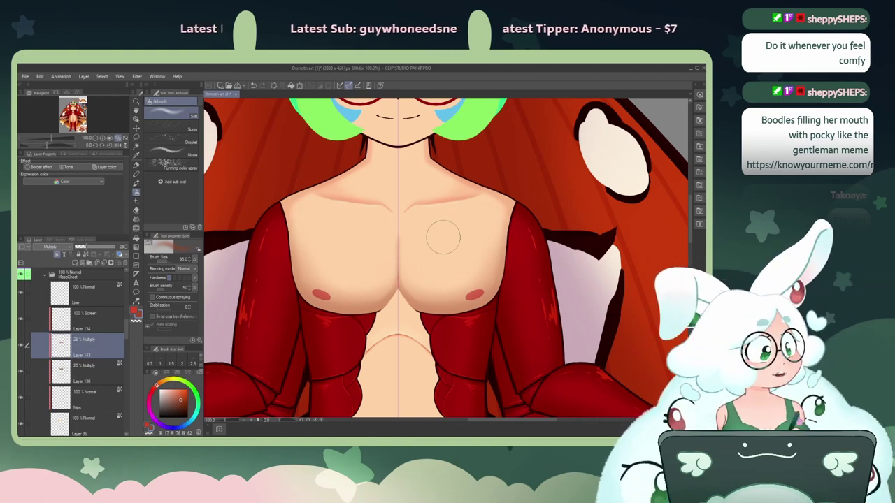
Step: Check the chest shading at full-figure and close-up scale, and change the drawing colour to a more saturated red
{"action": "left_click", "coordinate": [96, 139]}
{"action": "left_click", "coordinate": [98, 143]}
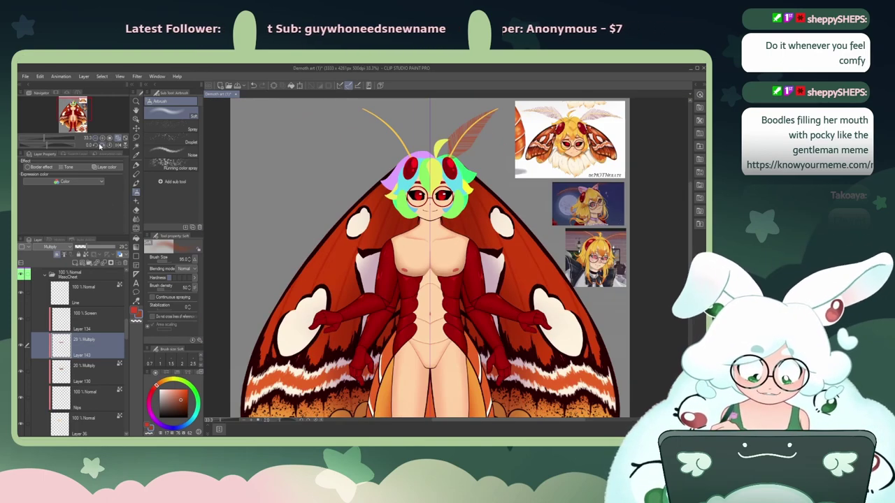
{"action": "left_click", "coordinate": [104, 139]}
{"action": "left_click", "coordinate": [104, 139]}
{"action": "left_click", "coordinate": [103, 139]}
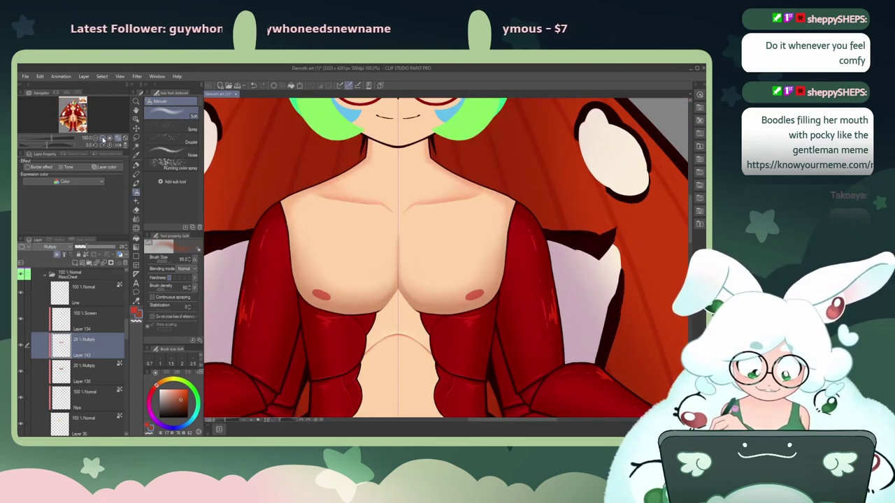
{"action": "left_click", "coordinate": [102, 137]}
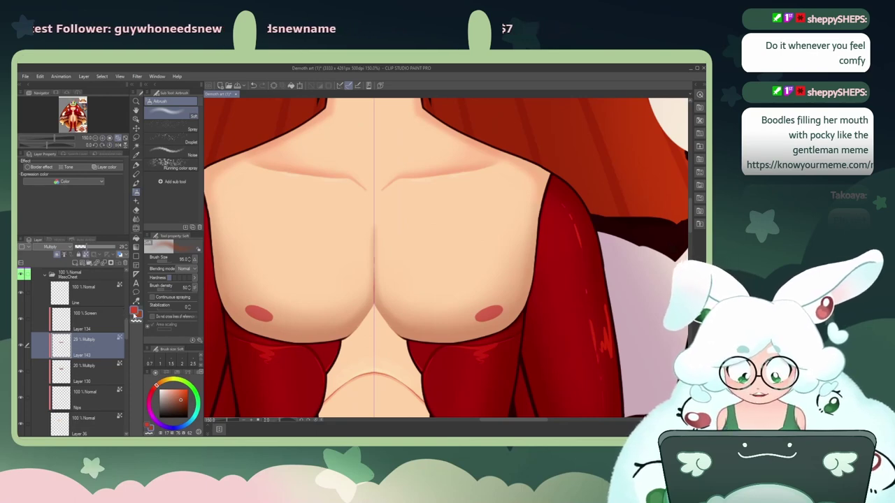
{"action": "left_click", "coordinate": [181, 395]}
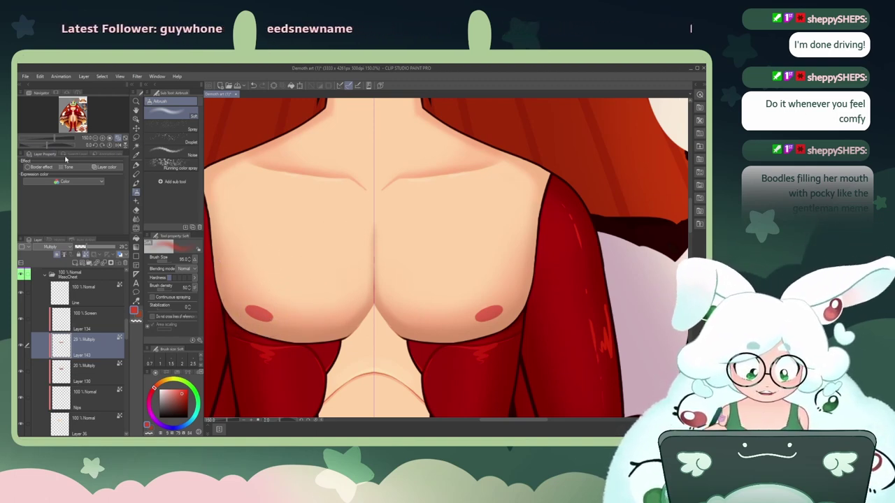
{"action": "left_click", "coordinate": [95, 138]}
{"action": "left_click", "coordinate": [95, 138]}
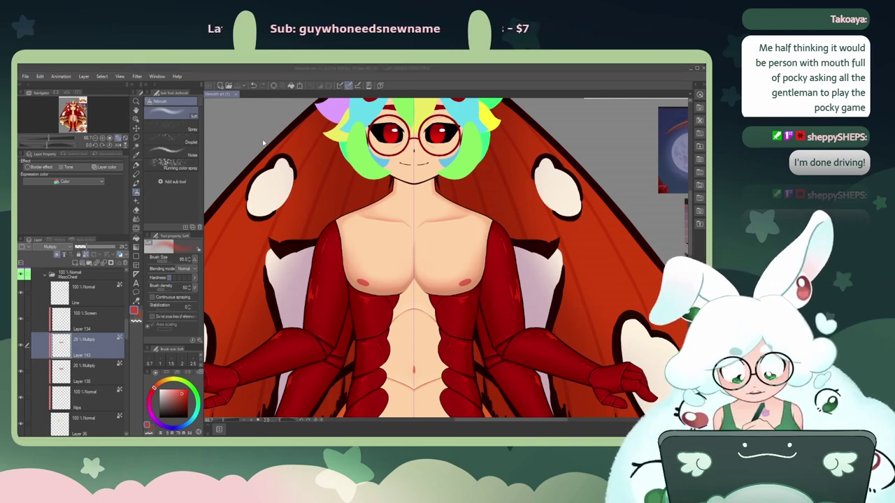
Step: Create a new 1000 x 1000 px illustration canvas and paste the copied gentleman meme image into it
{"action": "key", "text": "Return"}
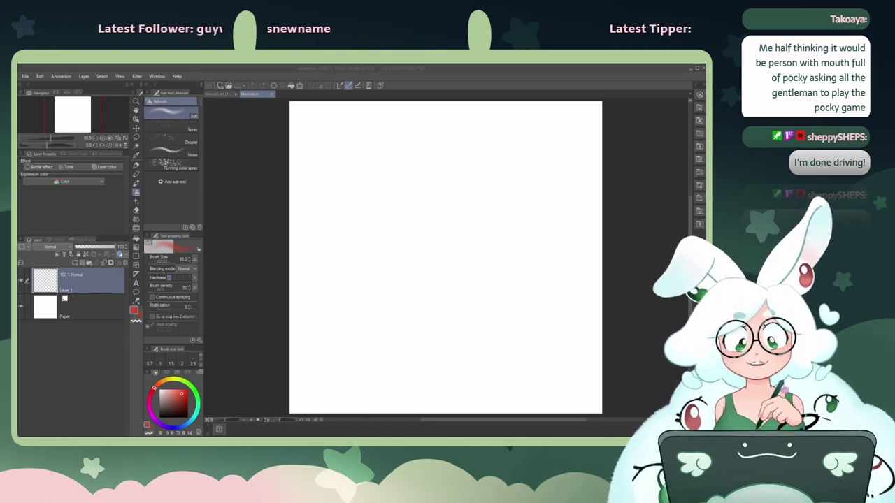
{"action": "left_click", "coordinate": [40, 76]}
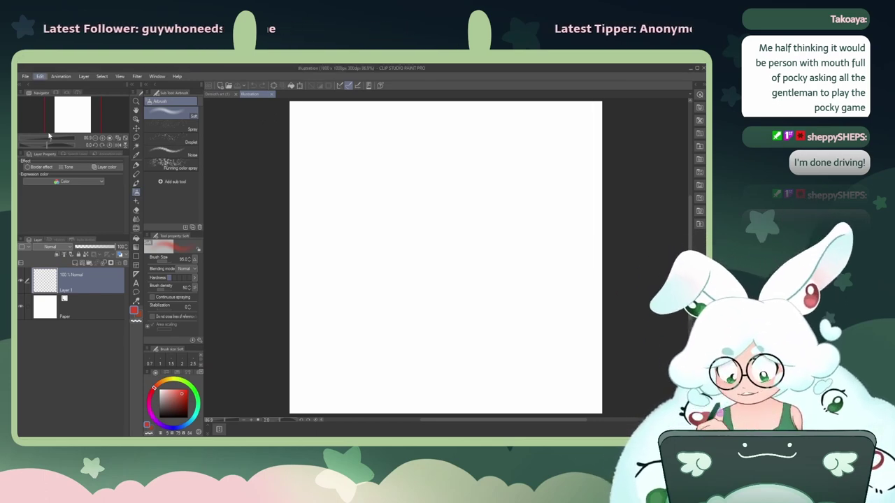
{"action": "key", "text": "ctrl+v"}
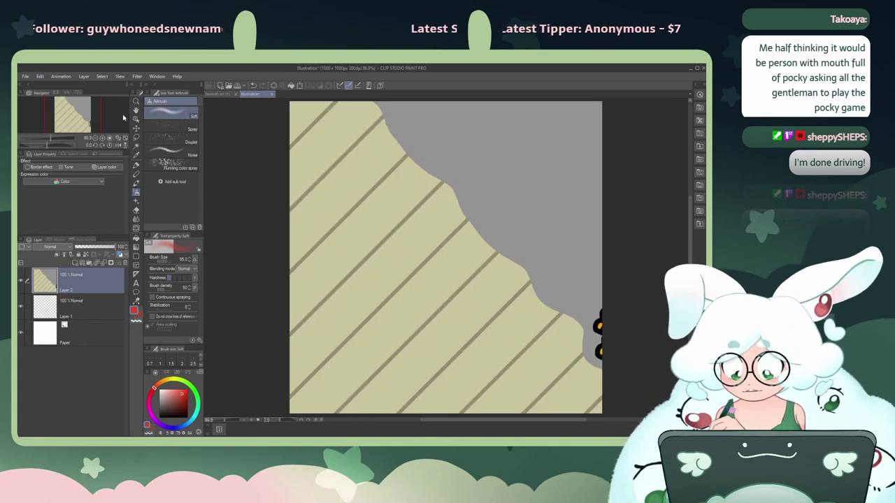
{"action": "left_click", "coordinate": [299, 85]}
{"action": "left_click_drag", "start_coordinate": [343, 216], "coordinate": [293, 187]}
{"action": "left_click_drag", "start_coordinate": [236, 321], "coordinate": [519, 320]}
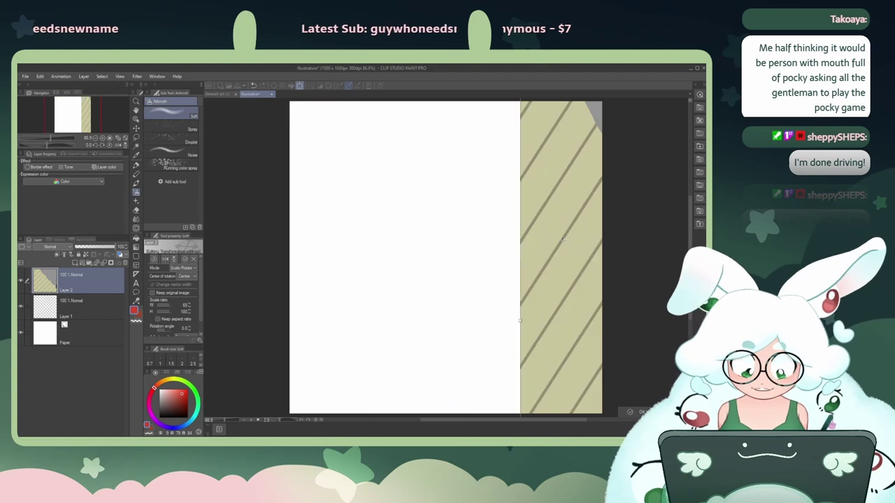
{"action": "left_click_drag", "start_coordinate": [560, 236], "coordinate": [304, 196]}
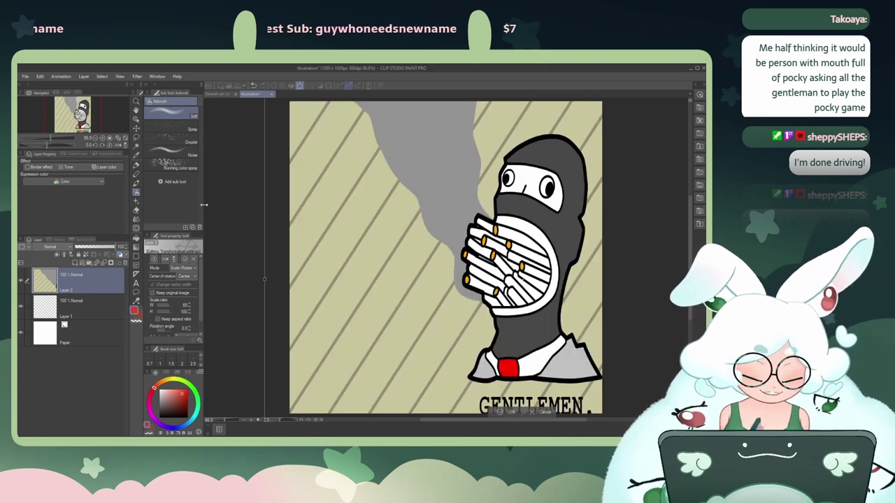
{"action": "key", "text": "ctrl+z"}
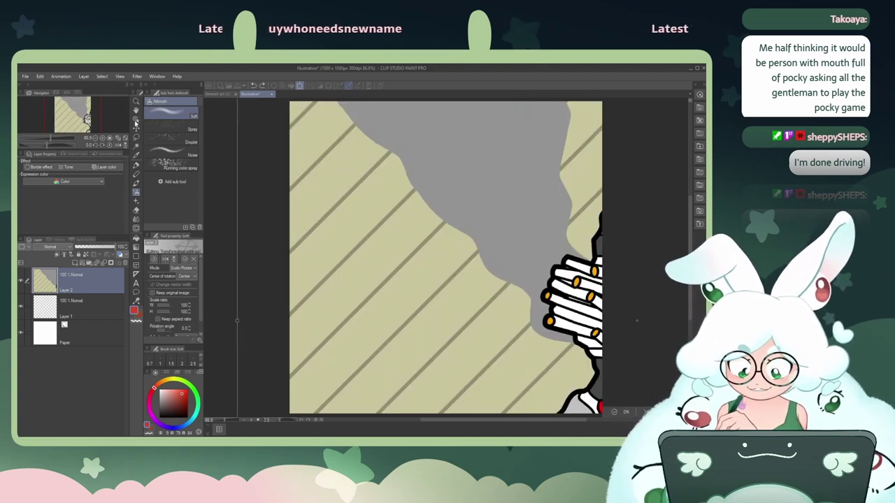
{"action": "left_click", "coordinate": [136, 122]}
{"action": "key", "text": "Escape"}
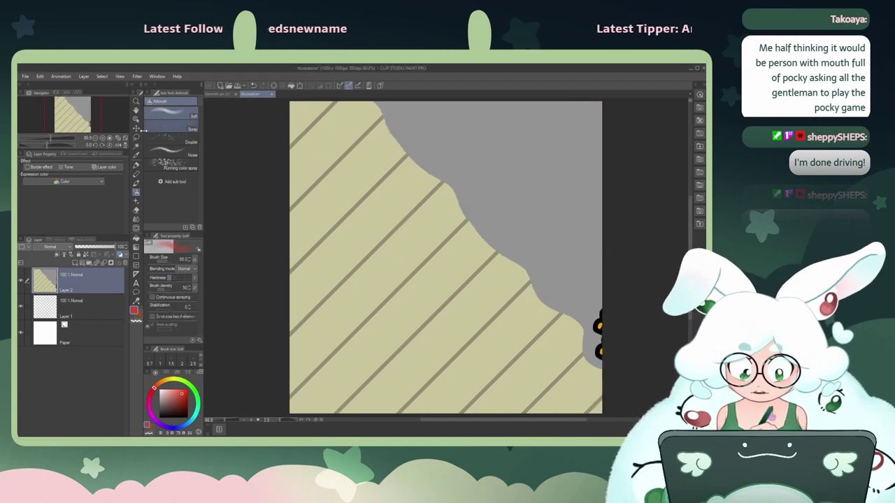
Step: Scale the pasted meme image down proportionally and place it in the canvas's upper-right corner as a small reference
{"action": "left_click", "coordinate": [136, 129]}
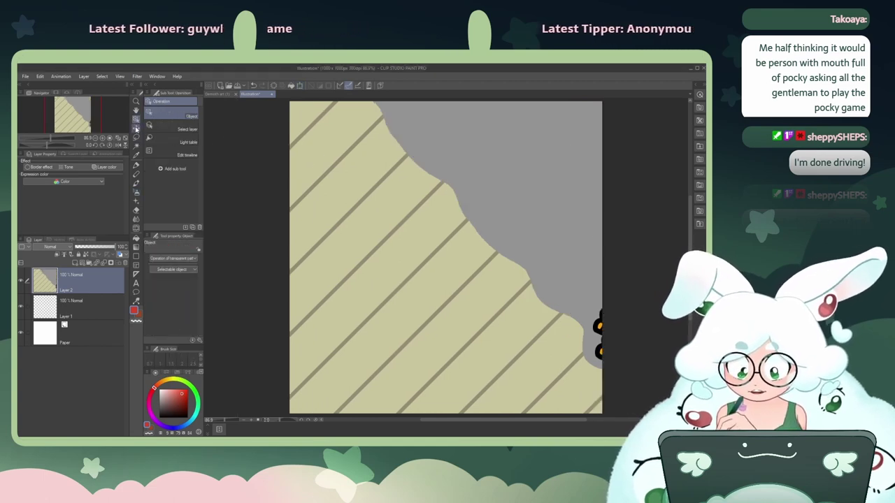
{"action": "left_click", "coordinate": [292, 85]}
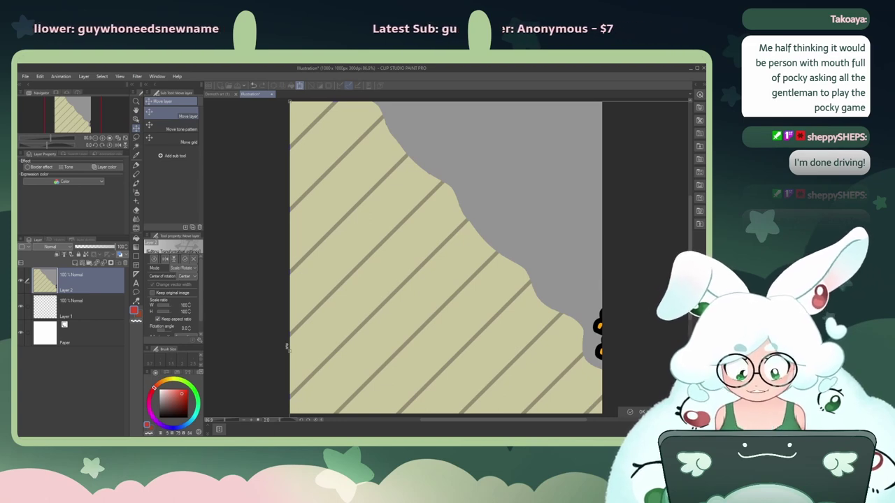
{"action": "left_click_drag", "start_coordinate": [337, 322], "coordinate": [337, 179]}
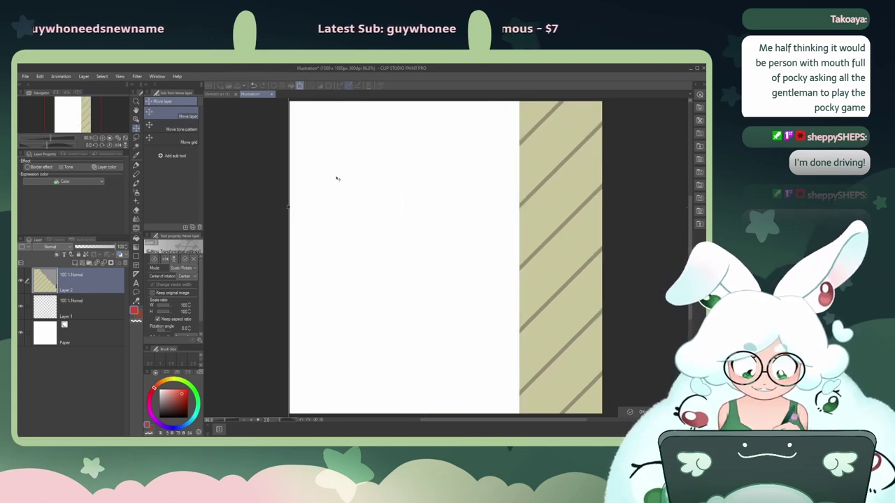
{"action": "left_click_drag", "start_coordinate": [289, 207], "coordinate": [448, 176]}
{"action": "left_click_drag", "start_coordinate": [493, 192], "coordinate": [493, 172]}
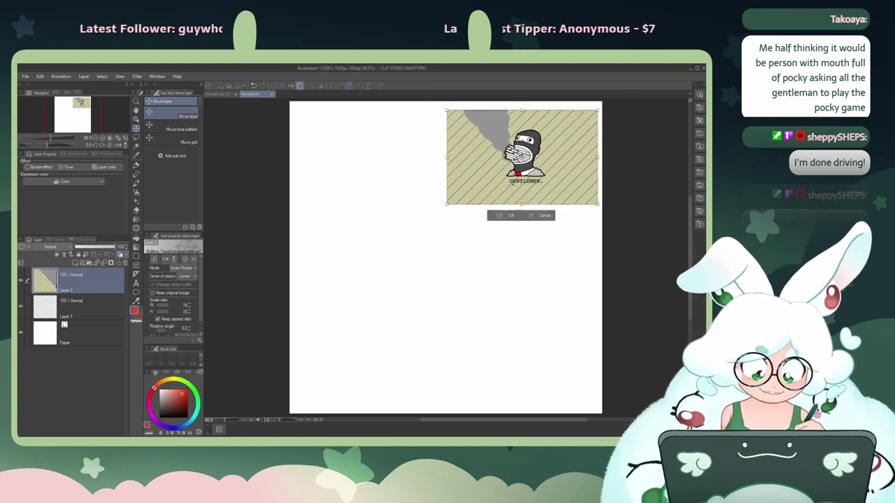
{"action": "left_click", "coordinate": [502, 216]}
Step: Move the empty Layer 1 above the reference image layer and choose the Milli pen for sketching on it
{"action": "left_click", "coordinate": [91, 308]}
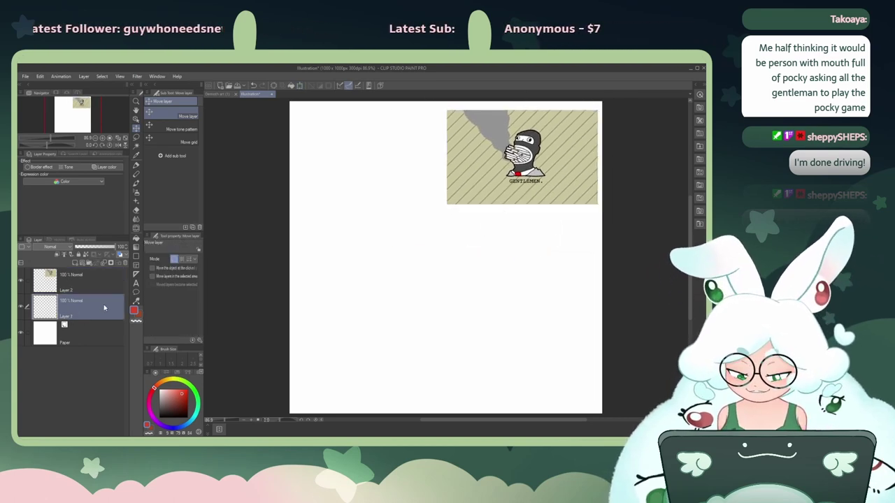
{"action": "left_click_drag", "start_coordinate": [105, 274], "coordinate": [106, 273]}
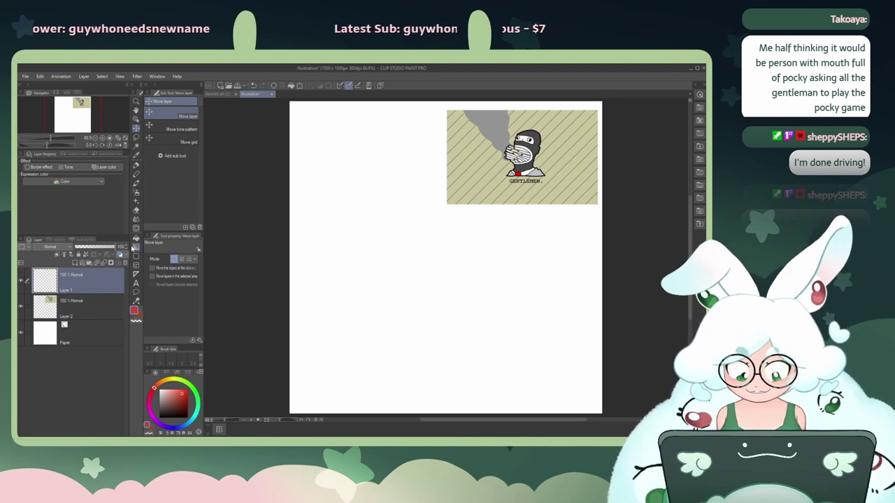
{"action": "left_click", "coordinate": [136, 184]}
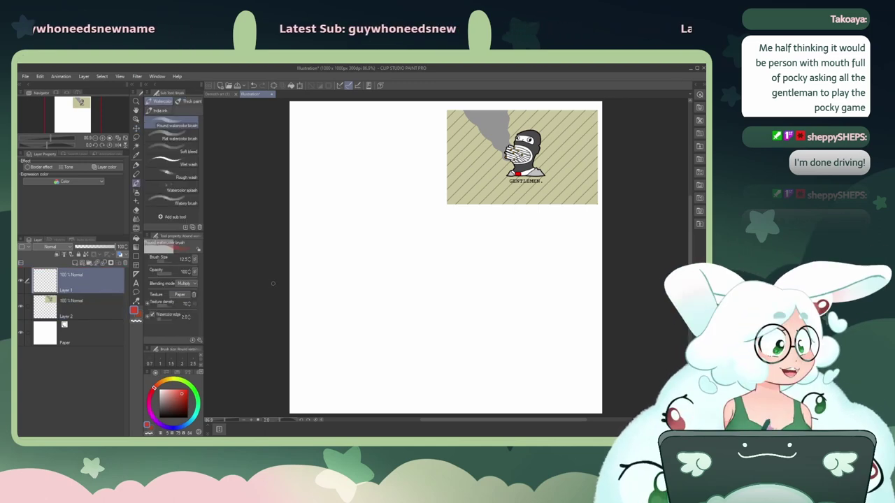
{"action": "mouse_move", "coordinate": [415, 230]}
{"action": "left_mouse_down"}
{"action": "mouse_move", "coordinate": [444, 319]}
{"action": "mouse_move", "coordinate": [419, 327]}
{"action": "left_mouse_up"}
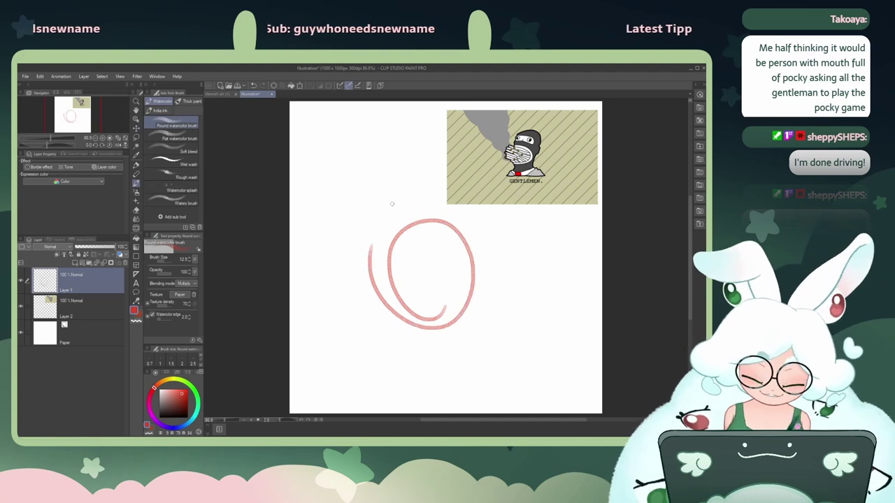
{"action": "left_click", "coordinate": [136, 165]}
{"action": "key", "text": "ctrl+z"}
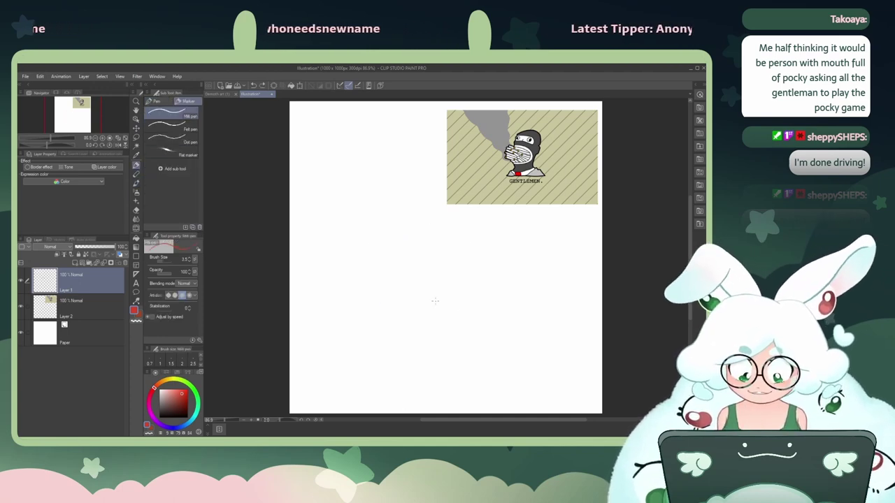
Step: Sketch a large construction circle for the head in red just below the reference image, redoing it until the shape is round
{"action": "mouse_move", "coordinate": [459, 302]}
{"action": "left_mouse_down"}
{"action": "mouse_move", "coordinate": [490, 273]}
{"action": "mouse_move", "coordinate": [461, 311]}
{"action": "left_mouse_up"}
{"action": "key", "text": "ctrl+z"}
{"action": "key", "text": "ctrl+z"}
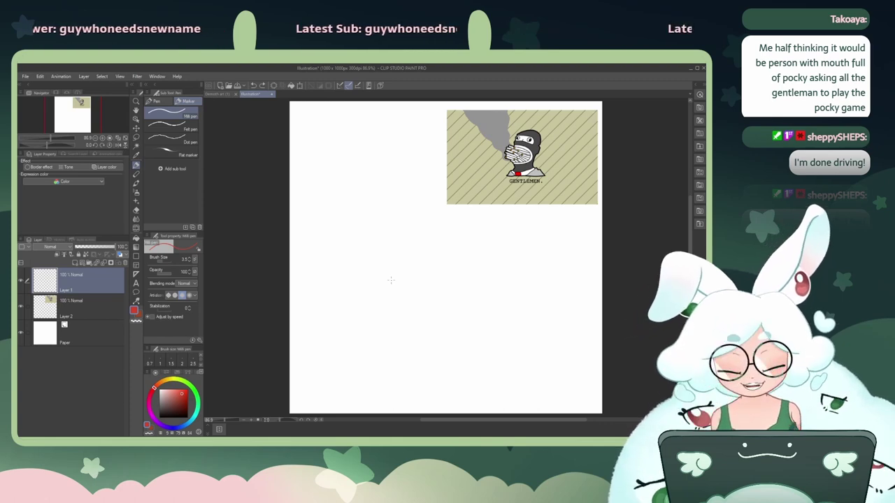
{"action": "left_click_drag", "start_coordinate": [473, 264], "coordinate": [430, 282]}
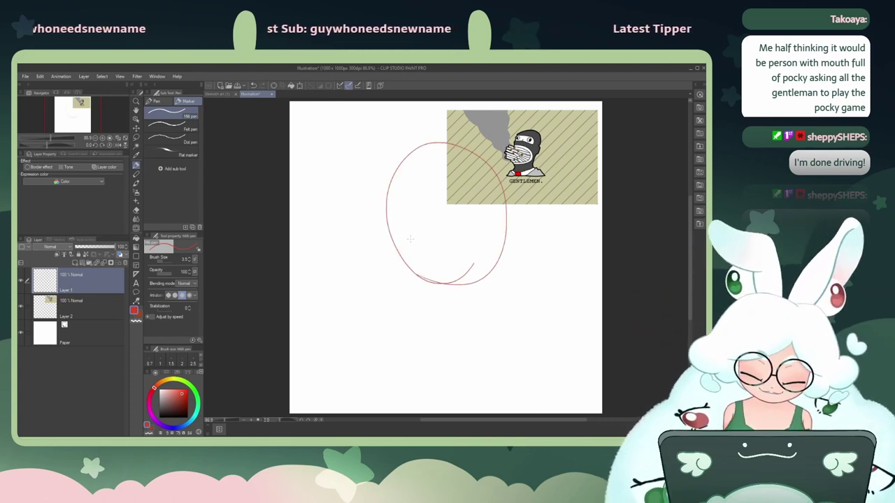
{"action": "key", "text": "ctrl+z"}
{"action": "mouse_move", "coordinate": [489, 319]}
{"action": "left_mouse_down"}
{"action": "mouse_move", "coordinate": [452, 201]}
{"action": "mouse_move", "coordinate": [530, 223]}
{"action": "left_mouse_up"}
{"action": "key", "text": "ctrl+z"}
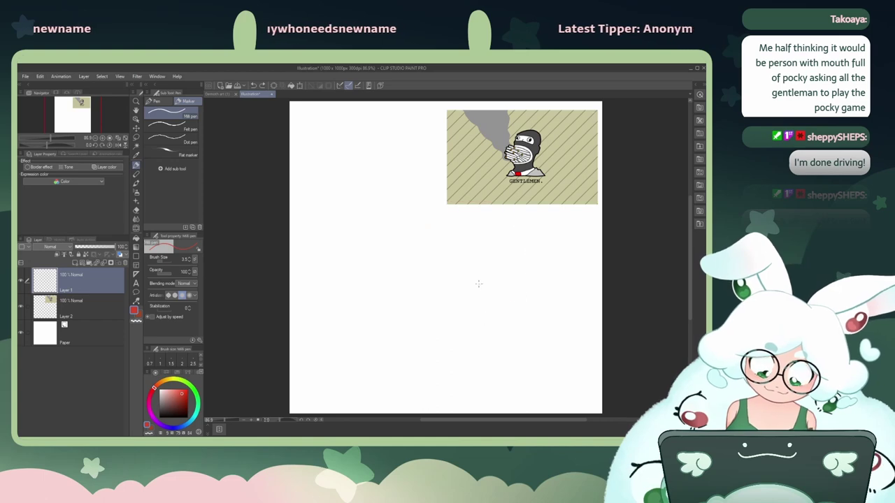
{"action": "mouse_move", "coordinate": [487, 303]}
{"action": "left_mouse_down"}
{"action": "mouse_move", "coordinate": [530, 223]}
{"action": "mouse_move", "coordinate": [480, 189]}
{"action": "mouse_move", "coordinate": [425, 207]}
{"action": "mouse_move", "coordinate": [465, 189]}
{"action": "mouse_move", "coordinate": [487, 317]}
{"action": "left_mouse_up"}
{"action": "key", "text": "ctrl+z"}
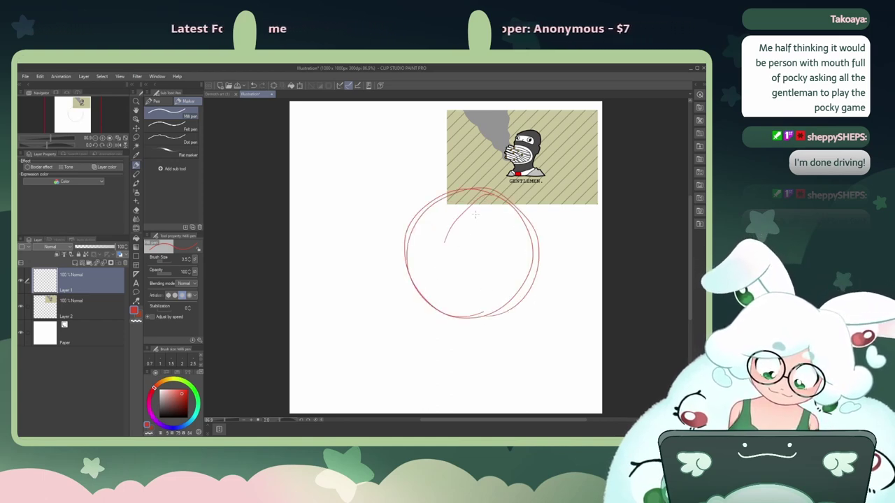
Step: Draw a slanted centre line curving down the face past the head circle, and a tilted side-plane oval on the circle's right side
{"action": "left_click_drag", "start_coordinate": [456, 227], "coordinate": [431, 283]}
{"action": "left_click_drag", "start_coordinate": [451, 247], "coordinate": [430, 296]}
{"action": "key", "text": "ctrl+z"}
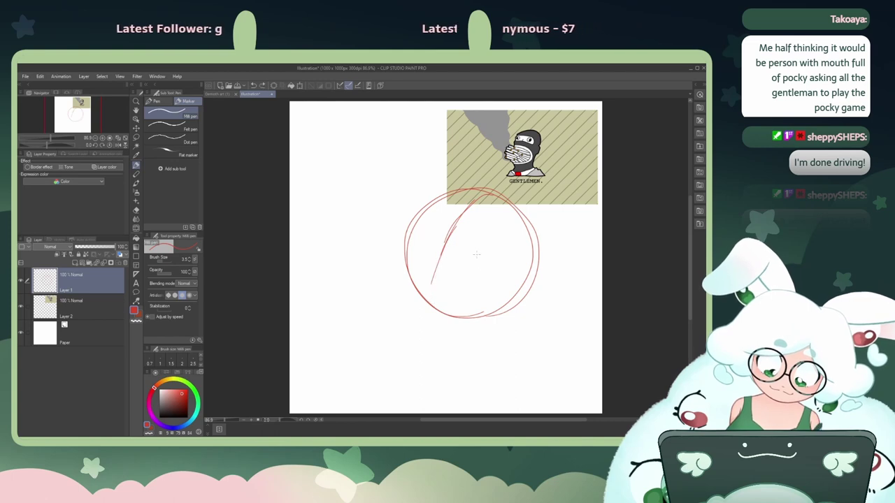
{"action": "mouse_move", "coordinate": [514, 307]}
{"action": "left_mouse_down"}
{"action": "mouse_move", "coordinate": [524, 233]}
{"action": "mouse_move", "coordinate": [492, 311]}
{"action": "mouse_move", "coordinate": [533, 238]}
{"action": "mouse_move", "coordinate": [520, 296]}
{"action": "left_mouse_up"}
{"action": "key", "text": "ctrl+z"}
{"action": "key", "text": "ctrl+z"}
{"action": "left_click_drag", "start_coordinate": [452, 238], "coordinate": [412, 344]}
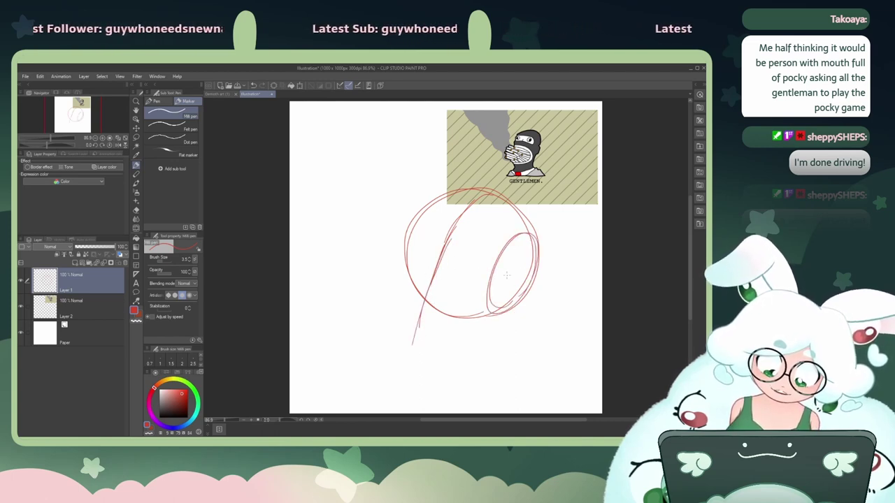
{"action": "key", "text": "ctrl+z"}
Step: Sketch a curved eye line from the side oval across the face, and mark the chin on the lower end of the centre line
{"action": "mouse_move", "coordinate": [507, 276]}
{"action": "left_mouse_down"}
{"action": "mouse_move", "coordinate": [395, 240]}
{"action": "mouse_move", "coordinate": [442, 243]}
{"action": "mouse_move", "coordinate": [406, 235]}
{"action": "mouse_move", "coordinate": [403, 245]}
{"action": "mouse_move", "coordinate": [487, 267]}
{"action": "mouse_move", "coordinate": [410, 244]}
{"action": "left_mouse_up"}
{"action": "key", "text": "ctrl+z"}
{"action": "key", "text": "ctrl+z"}
{"action": "key", "text": "ctrl+z"}
{"action": "key", "text": "ctrl+z"}
{"action": "key", "text": "ctrl+z"}
{"action": "left_click_drag", "start_coordinate": [460, 259], "coordinate": [407, 239]}
{"action": "key", "text": "ctrl+z"}
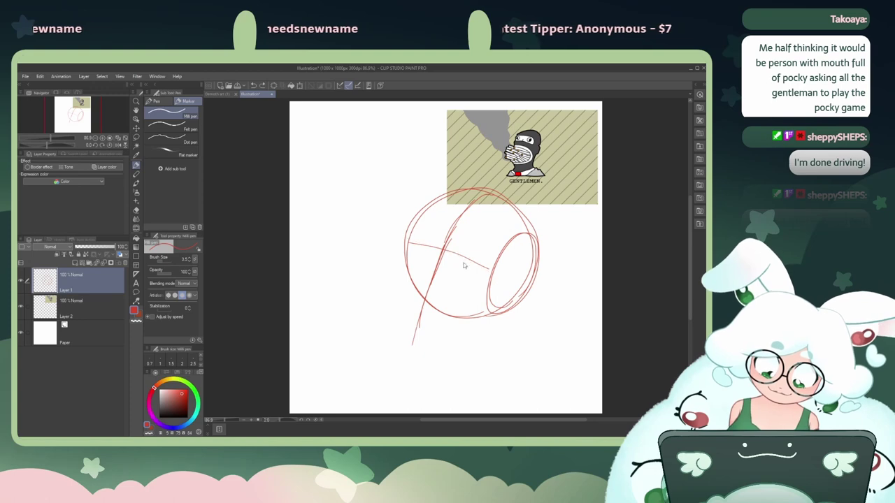
{"action": "key", "text": "ctrl+z"}
{"action": "key", "text": "ctrl+z"}
{"action": "mouse_move", "coordinate": [494, 265]}
{"action": "left_mouse_down"}
{"action": "mouse_move", "coordinate": [419, 235]}
{"action": "mouse_move", "coordinate": [403, 239]}
{"action": "left_mouse_up"}
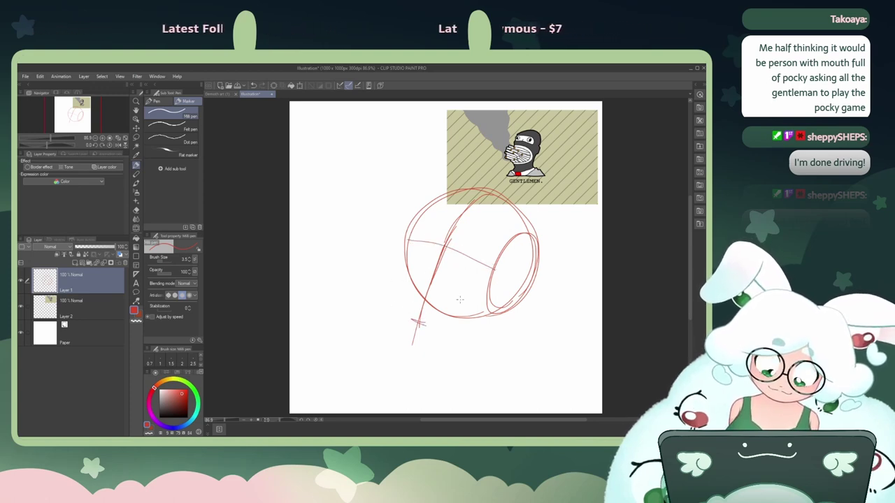
{"action": "key", "text": "ctrl+z"}
Step: Divide the side oval with a lengthwise axis and extend the eye line across it
{"action": "left_click_drag", "start_coordinate": [531, 236], "coordinate": [496, 311]}
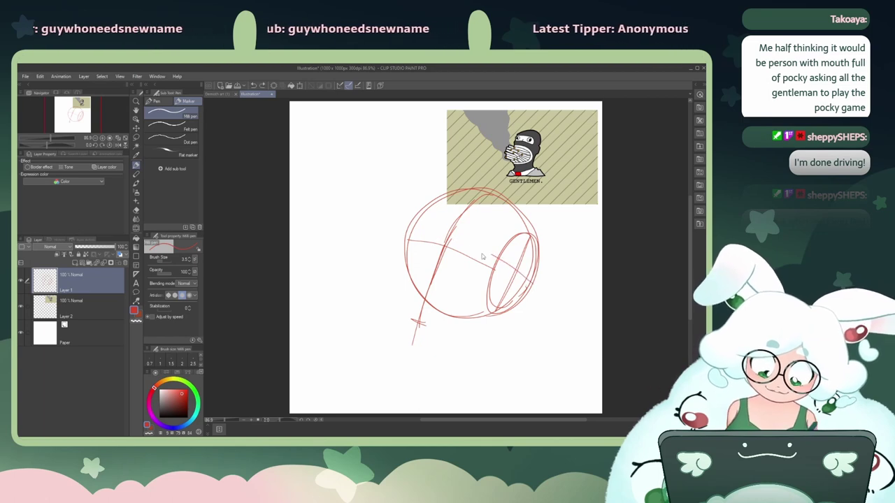
{"action": "left_click_drag", "start_coordinate": [487, 266], "coordinate": [526, 289]}
{"action": "key", "text": "ctrl+z"}
{"action": "left_click_drag", "start_coordinate": [466, 254], "coordinate": [525, 292]}
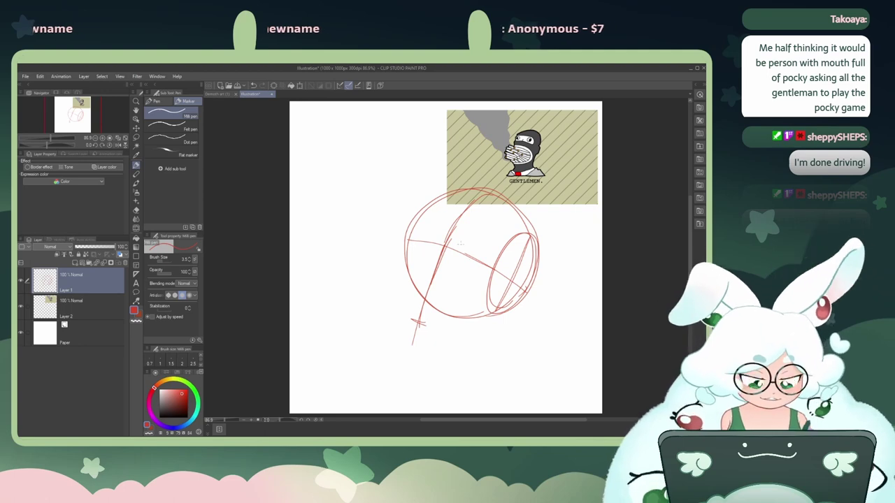
Step: Sketch two round eyes resting on the eye line, a smaller far one and a larger near one, redoing strokes until they look round
{"action": "mouse_move", "coordinate": [454, 250]}
{"action": "left_mouse_down"}
{"action": "mouse_move", "coordinate": [424, 243]}
{"action": "mouse_move", "coordinate": [437, 210]}
{"action": "left_mouse_up"}
{"action": "key", "text": "ctrl+z"}
{"action": "left_click_drag", "start_coordinate": [432, 240], "coordinate": [447, 210]}
{"action": "key", "text": "ctrl+z"}
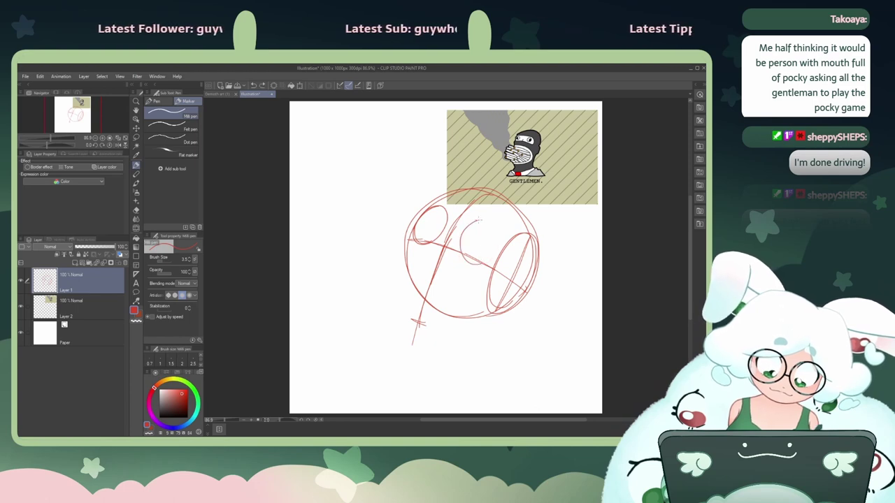
{"action": "mouse_move", "coordinate": [481, 259]}
{"action": "left_mouse_down"}
{"action": "mouse_move", "coordinate": [456, 240]}
{"action": "mouse_move", "coordinate": [470, 265]}
{"action": "mouse_move", "coordinate": [462, 234]}
{"action": "mouse_move", "coordinate": [482, 221]}
{"action": "mouse_move", "coordinate": [459, 240]}
{"action": "mouse_move", "coordinate": [474, 221]}
{"action": "mouse_move", "coordinate": [478, 261]}
{"action": "mouse_move", "coordinate": [419, 322]}
{"action": "mouse_move", "coordinate": [494, 270]}
{"action": "left_mouse_up"}
{"action": "key", "text": "ctrl+z"}
{"action": "key", "text": "ctrl+z"}
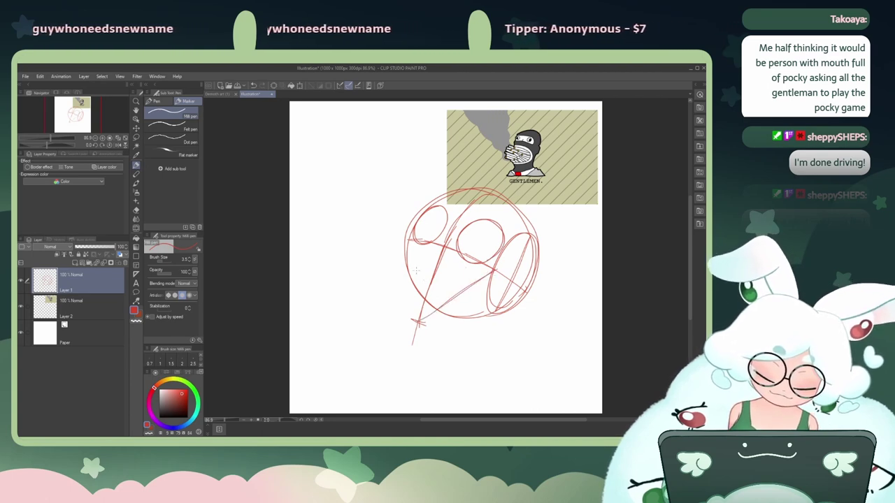
Step: Remove the straight line from the eye line to the chin and sketch a curved jawline from the side oval to the chin
{"action": "key", "text": "ctrl+z"}
{"action": "key", "text": "ctrl+z"}
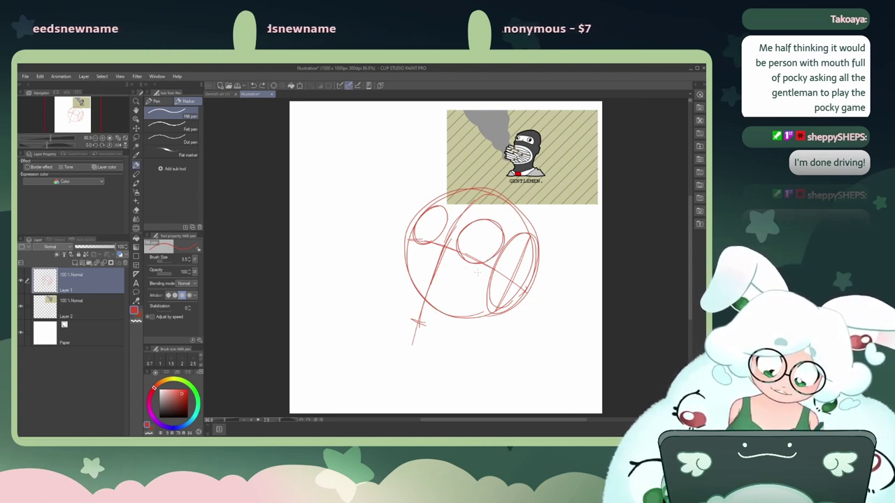
{"action": "left_click_drag", "start_coordinate": [498, 309], "coordinate": [452, 332]}
{"action": "key", "text": "ctrl+z"}
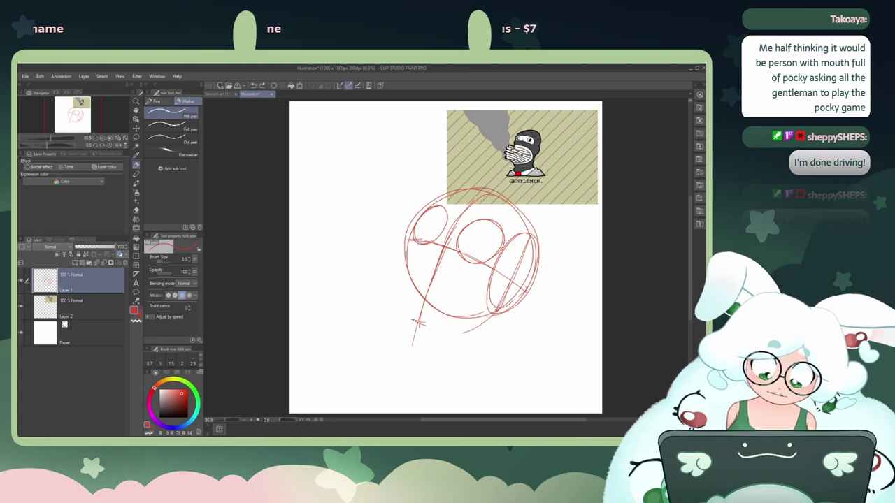
{"action": "key", "text": "ctrl+z"}
{"action": "mouse_move", "coordinate": [507, 286]}
{"action": "left_mouse_down"}
{"action": "mouse_move", "coordinate": [467, 325]}
{"action": "mouse_move", "coordinate": [435, 327]}
{"action": "left_mouse_up"}
{"action": "key", "text": "ctrl+z"}
{"action": "left_click_drag", "start_coordinate": [495, 309], "coordinate": [426, 328]}
{"action": "mouse_move", "coordinate": [491, 313]}
{"action": "left_mouse_down"}
{"action": "mouse_move", "coordinate": [438, 328]}
{"action": "mouse_move", "coordinate": [476, 323]}
{"action": "left_mouse_up"}
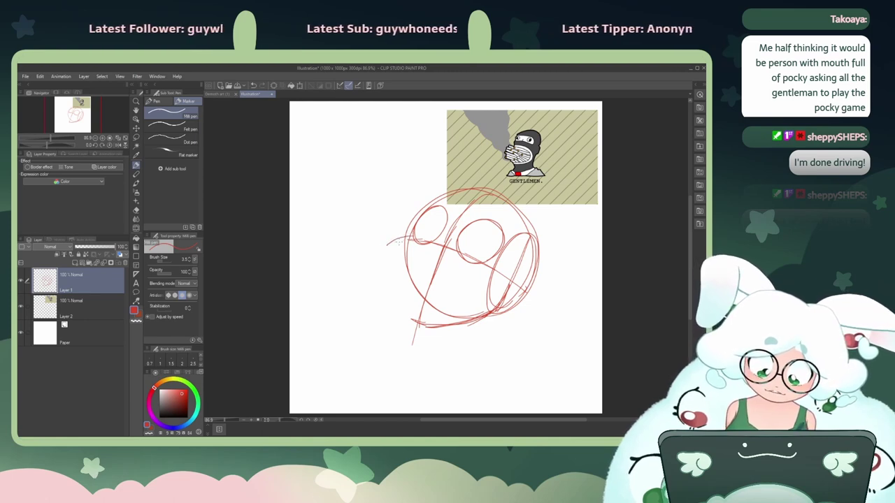
Step: Sketch the protruding upper lip past the face's front edge and a large open mouth curving back into the head
{"action": "left_click_drag", "start_coordinate": [392, 242], "coordinate": [390, 256]}
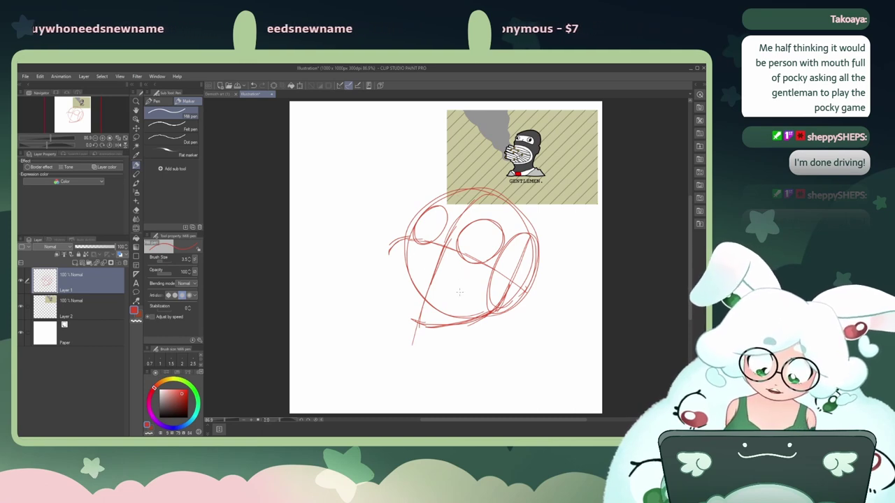
{"action": "mouse_move", "coordinate": [461, 291]}
{"action": "left_mouse_down"}
{"action": "mouse_move", "coordinate": [385, 252]}
{"action": "mouse_move", "coordinate": [456, 277]}
{"action": "left_mouse_up"}
{"action": "key", "text": "ctrl+z"}
{"action": "mouse_move", "coordinate": [400, 248]}
{"action": "left_mouse_down"}
{"action": "mouse_move", "coordinate": [463, 291]}
{"action": "mouse_move", "coordinate": [400, 308]}
{"action": "left_mouse_up"}
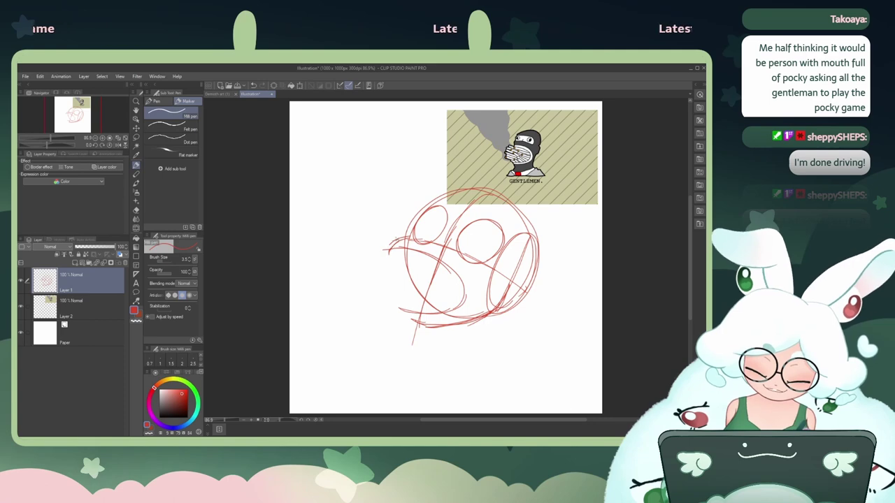
{"action": "mouse_move", "coordinate": [396, 242]}
{"action": "left_mouse_down"}
{"action": "mouse_move", "coordinate": [388, 253]}
{"action": "mouse_move", "coordinate": [349, 259]}
{"action": "left_mouse_up"}
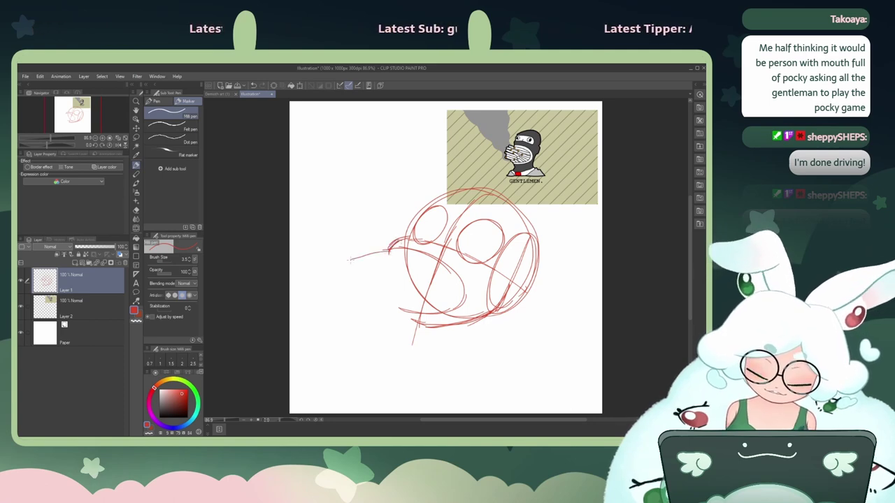
{"action": "key", "text": "ctrl+z"}
{"action": "mouse_move", "coordinate": [399, 245]}
{"action": "left_mouse_down"}
{"action": "mouse_move", "coordinate": [344, 247]}
{"action": "mouse_move", "coordinate": [360, 250]}
{"action": "left_mouse_up"}
{"action": "key", "text": "ctrl+z"}
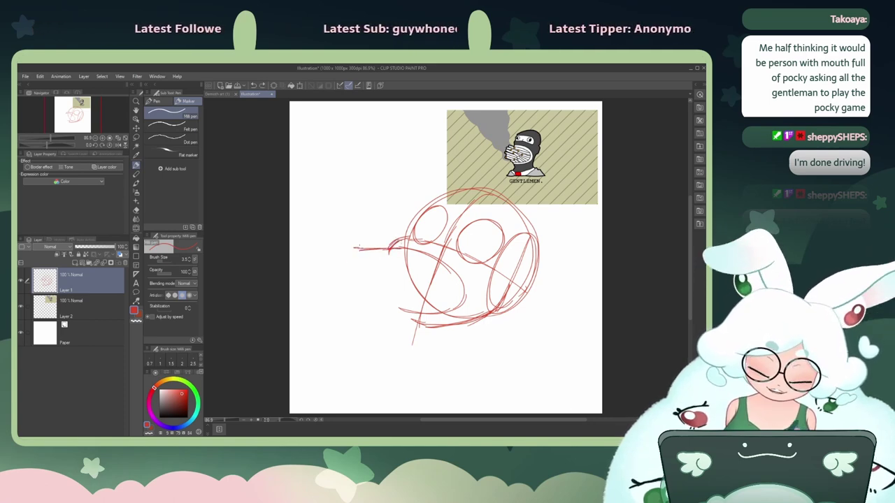
{"action": "key", "text": "ctrl+z"}
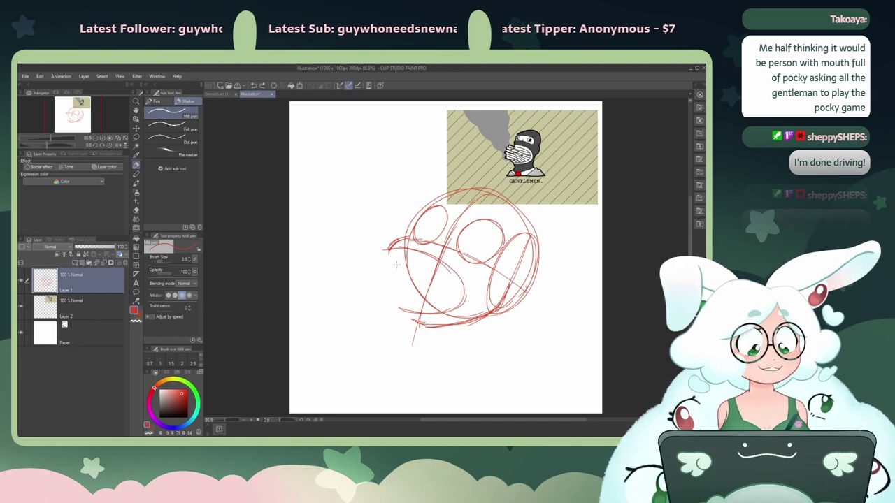
Step: Sketch the lower lip jutting forward from the chin to the front of the open mouth
{"action": "left_click_drag", "start_coordinate": [412, 321], "coordinate": [398, 307]}
{"action": "key", "text": "ctrl+z"}
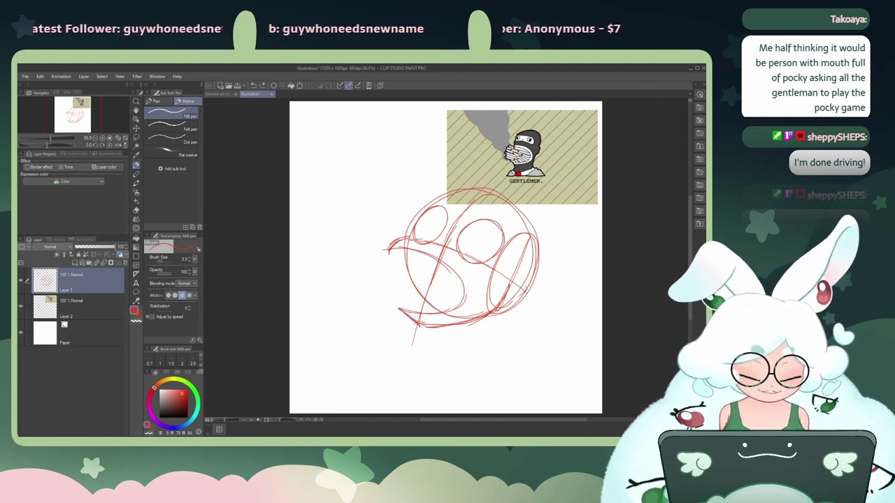
{"action": "key", "text": "ctrl+z"}
{"action": "mouse_move", "coordinate": [459, 293]}
{"action": "left_mouse_down"}
{"action": "mouse_move", "coordinate": [399, 275]}
{"action": "mouse_move", "coordinate": [410, 280]}
{"action": "left_mouse_up"}
{"action": "key", "text": "ctrl+z"}
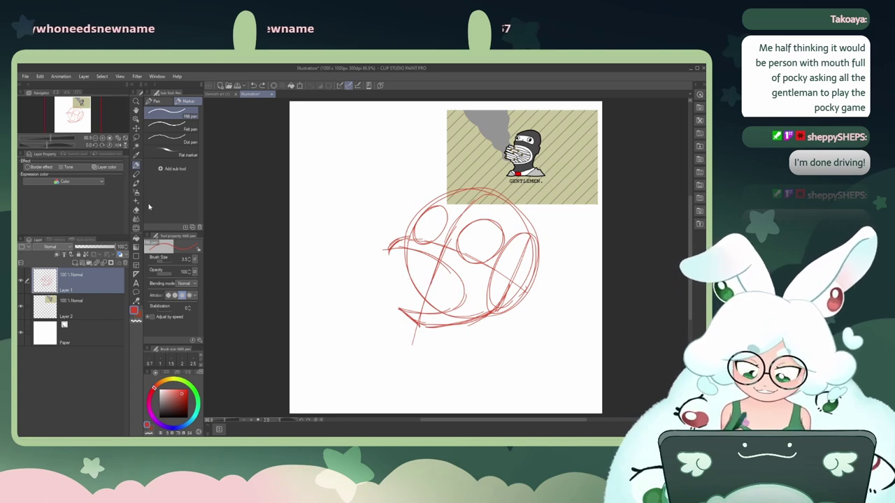
Step: Fade the construction lines inside the open mouth with the Kneaded eraser and switch back to the Milli pen
{"action": "left_click", "coordinate": [136, 209]}
{"action": "left_click", "coordinate": [171, 140]}
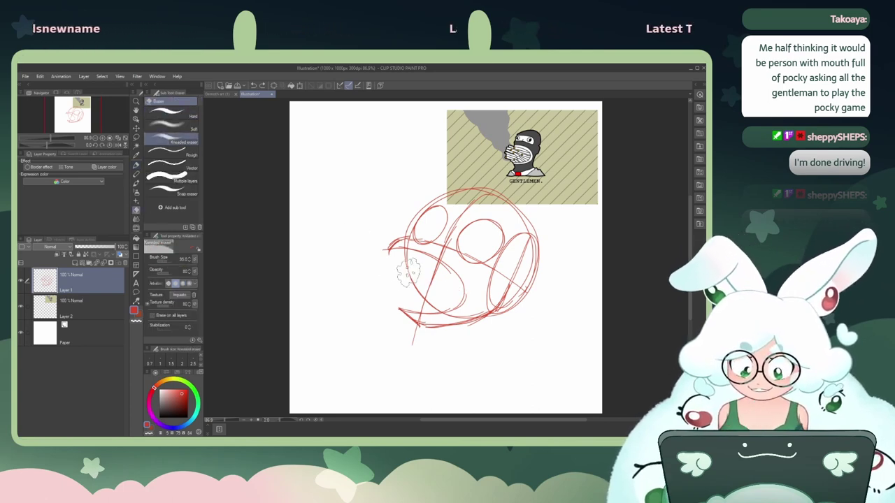
{"action": "mouse_move", "coordinate": [409, 272]}
{"action": "left_mouse_down"}
{"action": "mouse_move", "coordinate": [428, 267]}
{"action": "mouse_move", "coordinate": [421, 280]}
{"action": "left_mouse_up"}
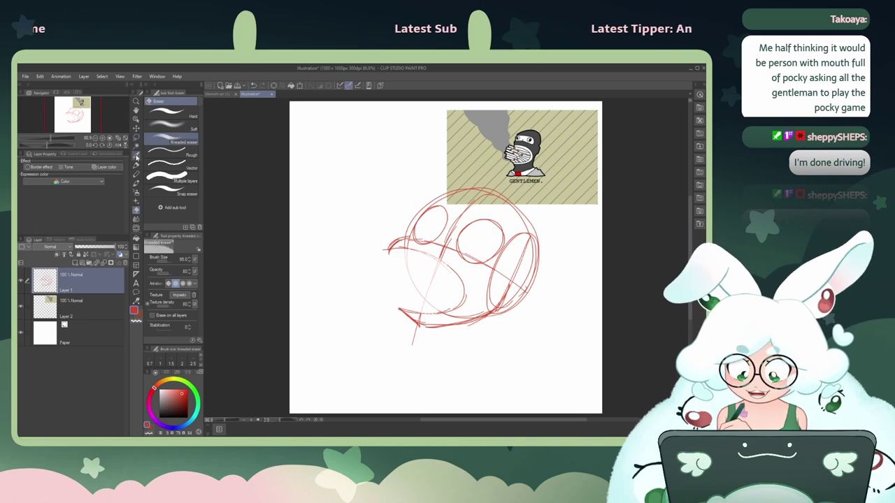
{"action": "left_click", "coordinate": [137, 165]}
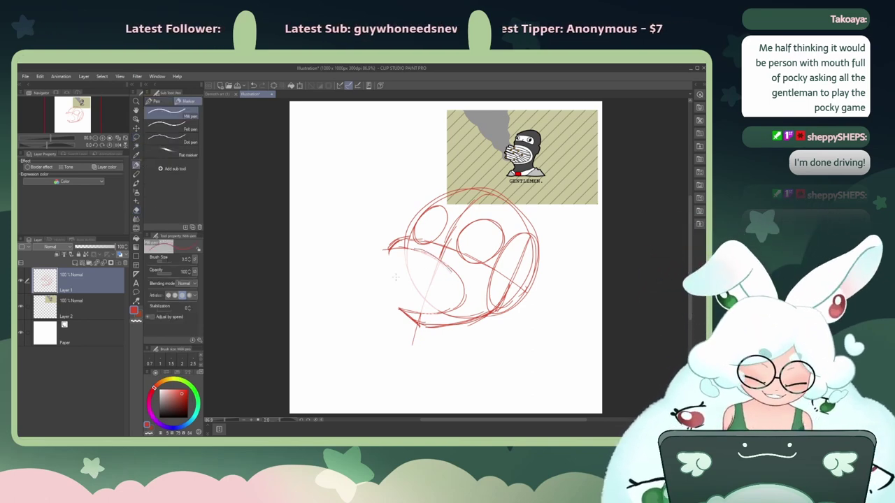
Step: Try sketching pocky sticks under the upper lip and a jagged outline of stick ends in front of the mouth
{"action": "mouse_move", "coordinate": [390, 249]}
{"action": "left_mouse_down"}
{"action": "mouse_move", "coordinate": [361, 252]}
{"action": "mouse_move", "coordinate": [379, 235]}
{"action": "mouse_move", "coordinate": [373, 239]}
{"action": "left_mouse_up"}
{"action": "key", "text": "ctrl+z"}
{"action": "mouse_move", "coordinate": [412, 250]}
{"action": "left_mouse_down"}
{"action": "mouse_move", "coordinate": [376, 238]}
{"action": "mouse_move", "coordinate": [371, 245]}
{"action": "left_mouse_up"}
{"action": "left_click_drag", "start_coordinate": [422, 258], "coordinate": [395, 247]}
{"action": "mouse_move", "coordinate": [432, 260]}
{"action": "left_mouse_down"}
{"action": "mouse_move", "coordinate": [396, 247]}
{"action": "mouse_move", "coordinate": [415, 259]}
{"action": "mouse_move", "coordinate": [368, 256]}
{"action": "left_mouse_up"}
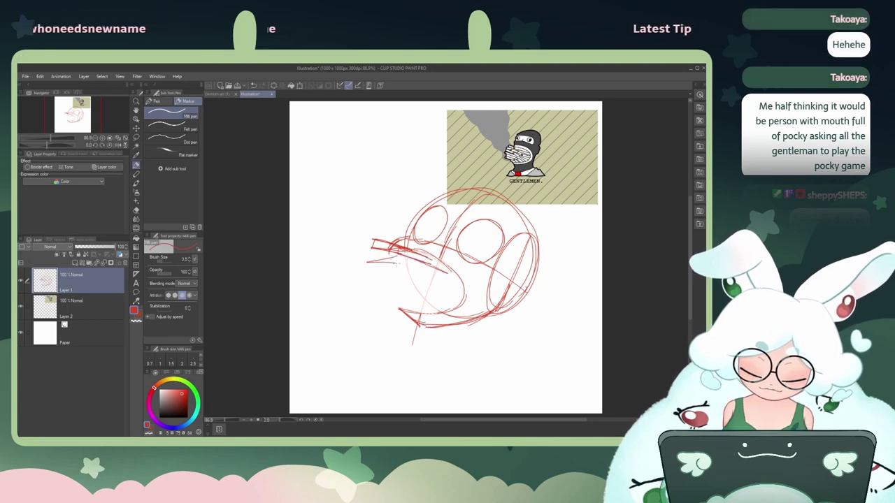
{"action": "key", "text": "ctrl+z"}
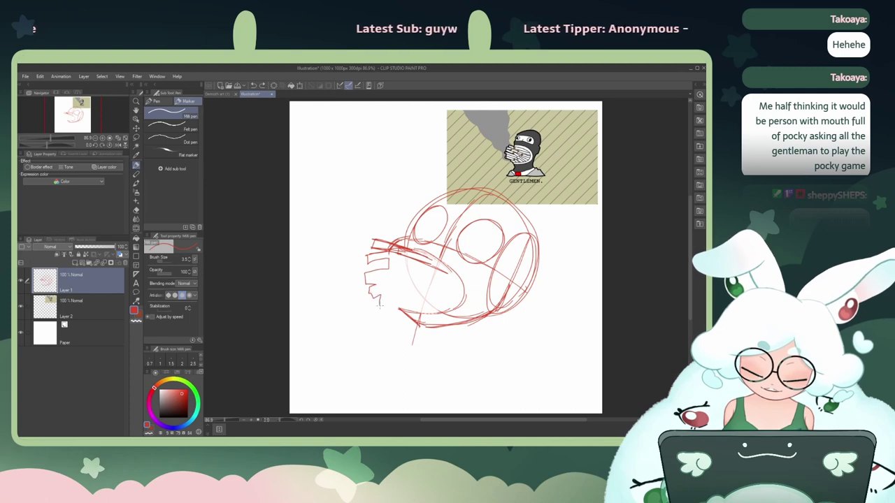
{"action": "key", "text": "ctrl+z"}
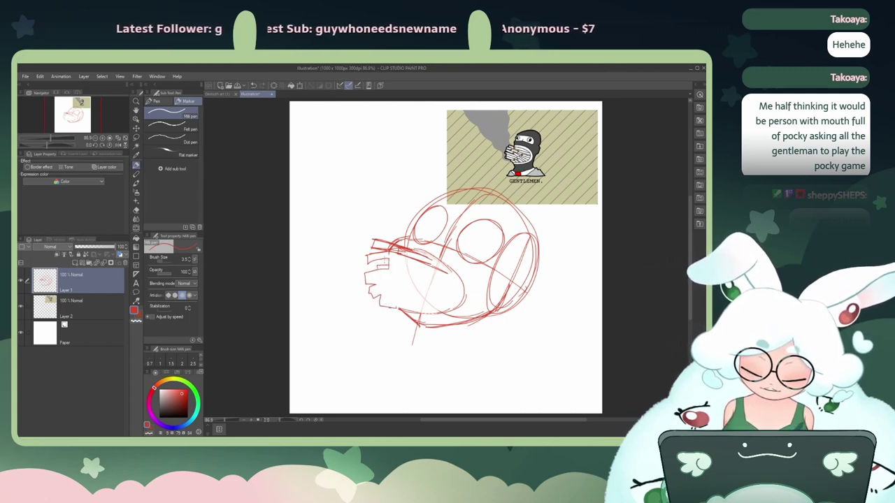
Step: Fill the open mouth with slanted strokes for a packed bundle of pocky sticks
{"action": "mouse_move", "coordinate": [458, 286]}
{"action": "left_mouse_down"}
{"action": "mouse_move", "coordinate": [407, 260]}
{"action": "mouse_move", "coordinate": [392, 277]}
{"action": "left_mouse_up"}
{"action": "mouse_move", "coordinate": [456, 302]}
{"action": "left_mouse_down"}
{"action": "mouse_move", "coordinate": [396, 292]}
{"action": "mouse_move", "coordinate": [382, 303]}
{"action": "mouse_move", "coordinate": [370, 292]}
{"action": "left_mouse_up"}
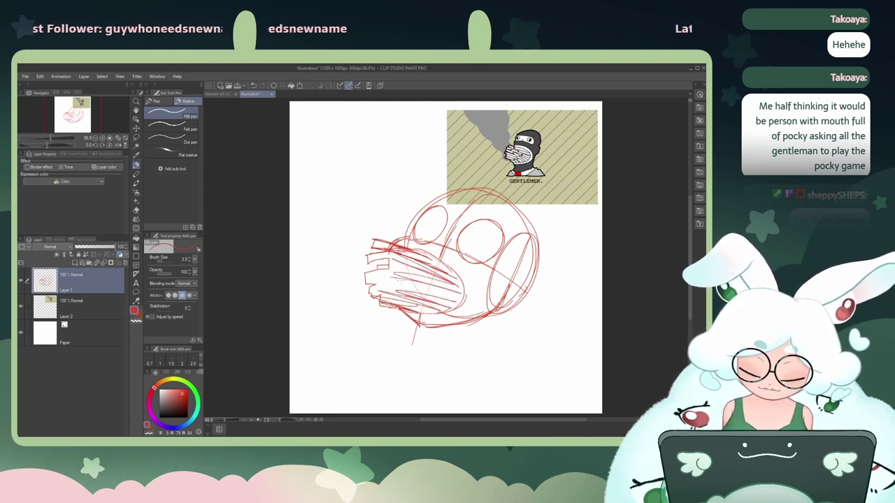
{"action": "mouse_move", "coordinate": [432, 279]}
{"action": "left_mouse_down"}
{"action": "mouse_move", "coordinate": [386, 284]}
{"action": "mouse_move", "coordinate": [383, 257]}
{"action": "left_mouse_up"}
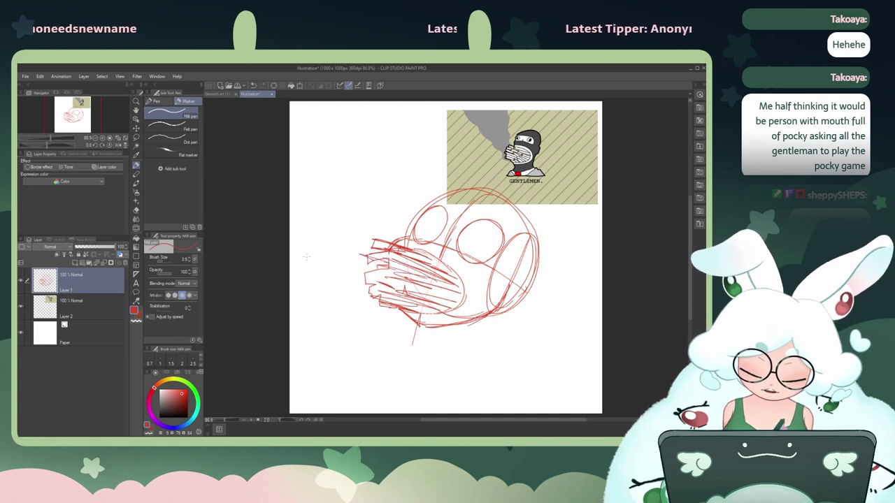
Step: Undo all the pocky stick strokes back to the empty open mouth
{"action": "key", "text": "ctrl+z"}
{"action": "key", "text": "ctrl+z"}
{"action": "key", "text": "ctrl+z"}
{"action": "key", "text": "ctrl+z"}
{"action": "key", "text": "ctrl+z"}
{"action": "key", "text": "ctrl+z"}
{"action": "key", "text": "ctrl+z"}
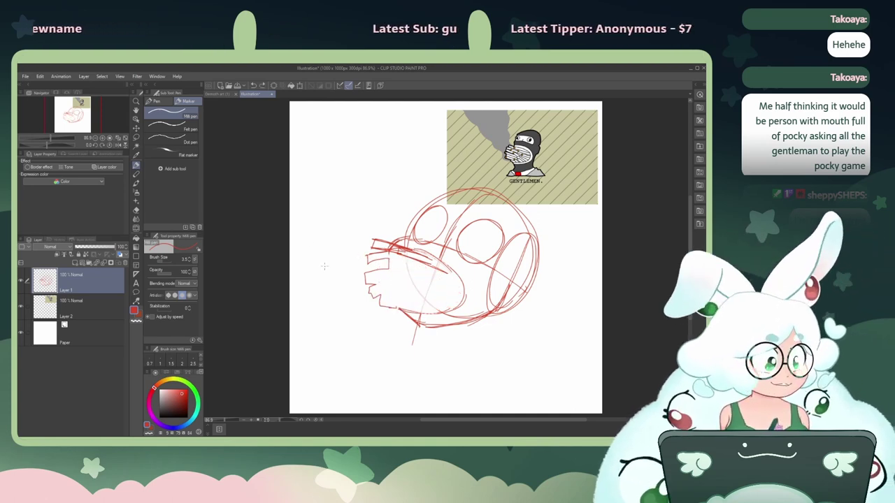
{"action": "key", "text": "ctrl+z"}
{"action": "key", "text": "ctrl+z"}
{"action": "key", "text": "ctrl+z"}
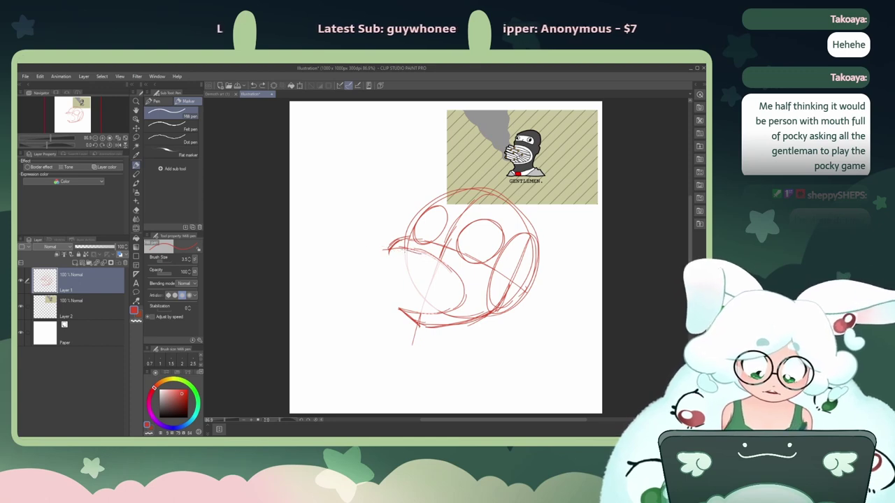
Step: Sketch pocky sticks along the inside of the upper lip and two shorter sticks below them at the back of the mouth
{"action": "left_click_drag", "start_coordinate": [420, 253], "coordinate": [368, 241]}
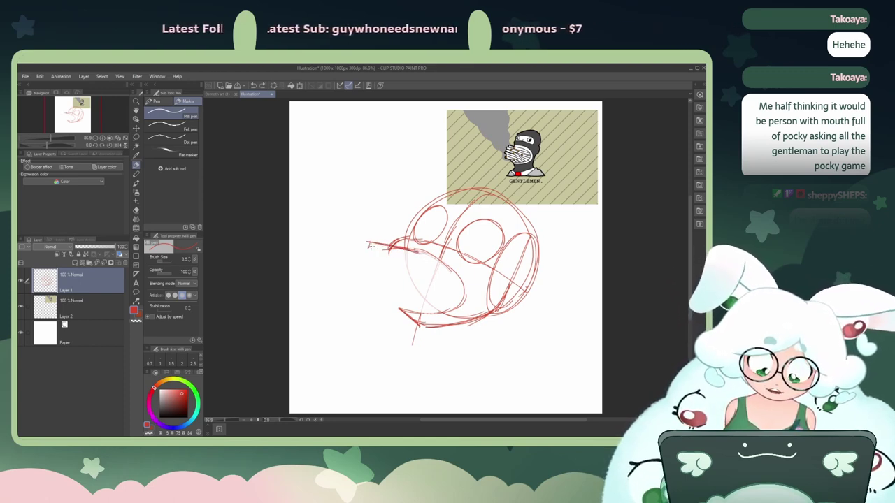
{"action": "key", "text": "ctrl+z"}
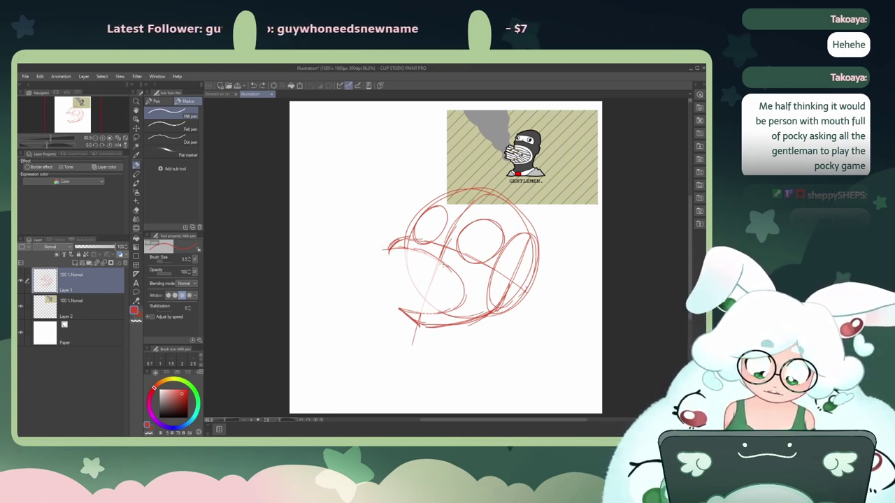
{"action": "mouse_move", "coordinate": [403, 246]}
{"action": "left_mouse_down"}
{"action": "mouse_move", "coordinate": [447, 267]}
{"action": "mouse_move", "coordinate": [400, 251]}
{"action": "left_mouse_up"}
{"action": "left_click_drag", "start_coordinate": [458, 279], "coordinate": [428, 263]}
{"action": "left_click_drag", "start_coordinate": [433, 266], "coordinate": [400, 248]}
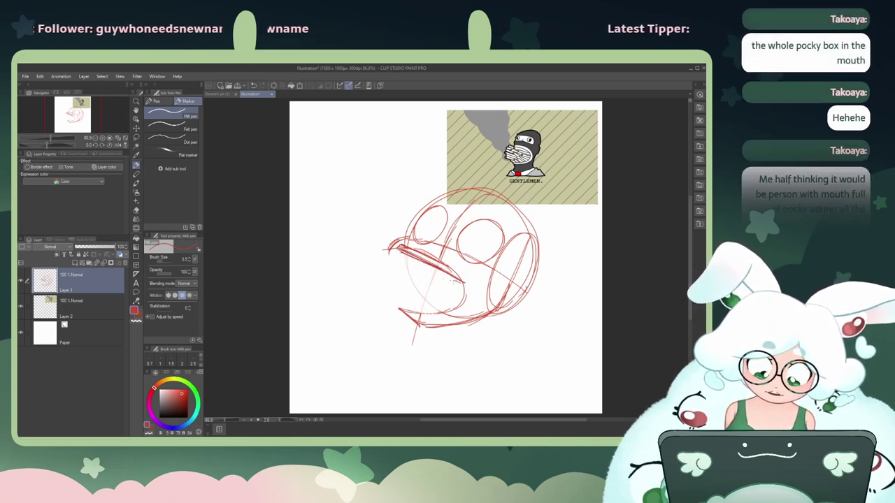
{"action": "key", "text": "ctrl+z"}
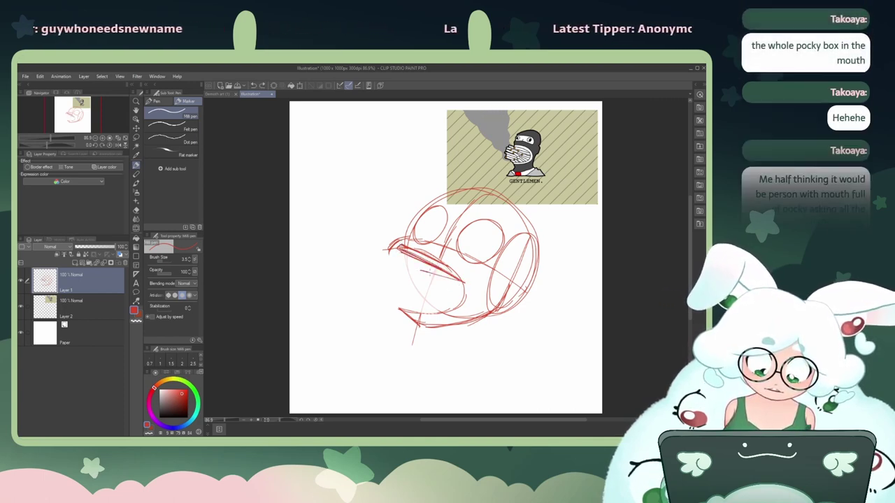
{"action": "left_click_drag", "start_coordinate": [421, 271], "coordinate": [465, 286]}
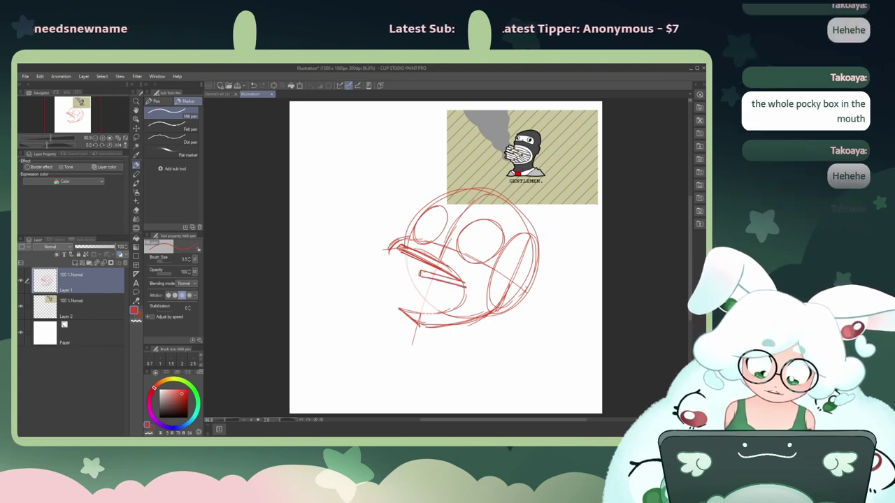
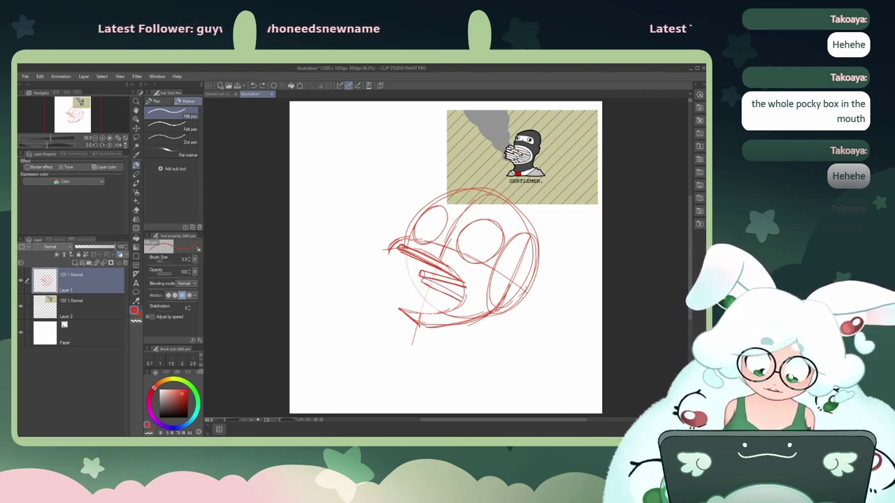
{"action": "mouse_move", "coordinate": [424, 280]}
{"action": "left_mouse_down"}
{"action": "mouse_move", "coordinate": [426, 291]}
{"action": "mouse_move", "coordinate": [466, 299]}
{"action": "left_mouse_up"}
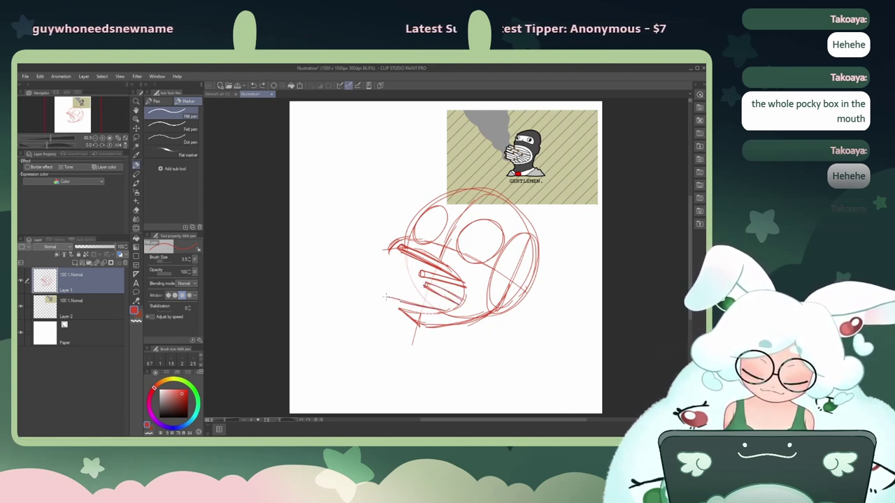
Step: Try sketching a long pocky stick lying over the lower lip into the mouth, and undo its strokes
{"action": "key", "text": "ctrl+z"}
{"action": "left_click_drag", "start_coordinate": [386, 301], "coordinate": [441, 311]}
{"action": "mouse_move", "coordinate": [387, 302]}
{"action": "left_mouse_down"}
{"action": "mouse_move", "coordinate": [412, 312]}
{"action": "mouse_move", "coordinate": [387, 298]}
{"action": "mouse_move", "coordinate": [404, 310]}
{"action": "left_mouse_up"}
{"action": "key", "text": "ctrl+z"}
{"action": "key", "text": "ctrl+z"}
{"action": "key", "text": "ctrl+z"}
{"action": "key", "text": "ctrl+z"}
{"action": "key", "text": "ctrl+z"}
{"action": "key", "text": "ctrl+z"}
{"action": "key", "text": "ctrl+z"}
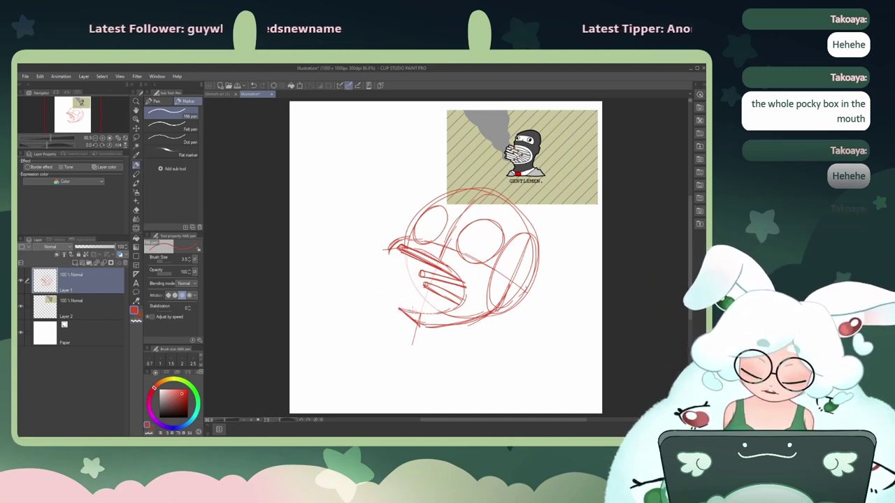
Step: Sketch a short slanted pocky stick resting on the lower lip with its tip poking out of the mouth
{"action": "mouse_move", "coordinate": [382, 281]}
{"action": "left_mouse_down"}
{"action": "mouse_move", "coordinate": [412, 312]}
{"action": "mouse_move", "coordinate": [403, 310]}
{"action": "left_mouse_up"}
{"action": "key", "text": "ctrl+z"}
{"action": "key", "text": "ctrl+z"}
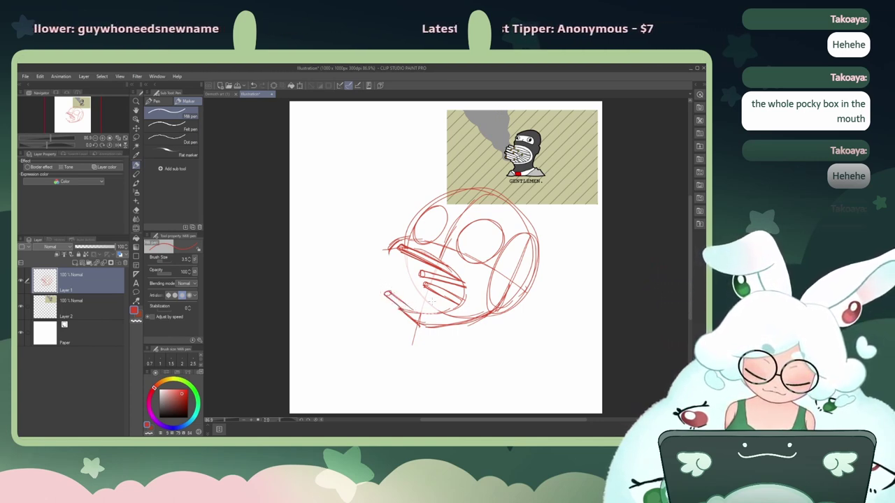
Step: Sketch a pocky stick poking out under the upper lip and more sticks beneath it running into the mouth
{"action": "mouse_move", "coordinate": [396, 249]}
{"action": "left_mouse_down"}
{"action": "mouse_move", "coordinate": [356, 256]}
{"action": "mouse_move", "coordinate": [369, 244]}
{"action": "left_mouse_up"}
{"action": "key", "text": "ctrl+z"}
{"action": "key", "text": "ctrl+z"}
{"action": "key", "text": "ctrl+z"}
{"action": "mouse_move", "coordinate": [366, 245]}
{"action": "left_mouse_down"}
{"action": "mouse_move", "coordinate": [400, 253]}
{"action": "mouse_move", "coordinate": [386, 263]}
{"action": "mouse_move", "coordinate": [440, 276]}
{"action": "left_mouse_up"}
{"action": "key", "text": "ctrl+z"}
{"action": "key", "text": "ctrl+z"}
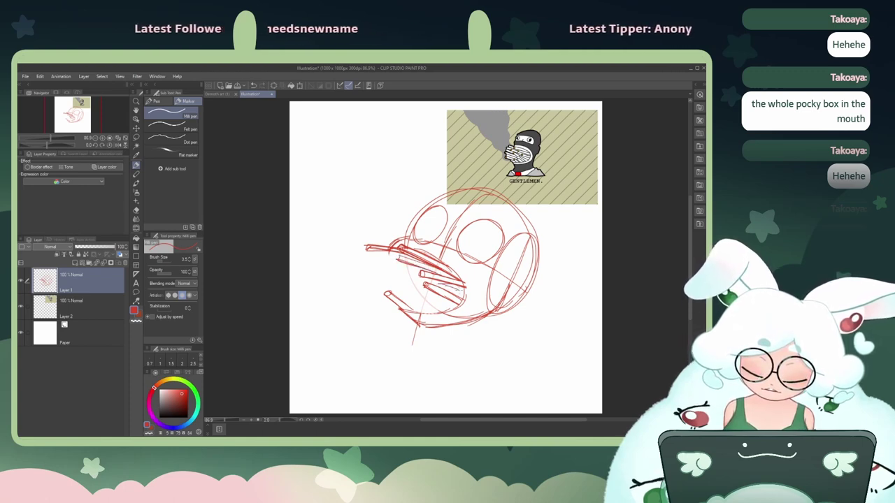
Step: Sketch more pocky sticks running diagonally into the lower half of the mouth, undoing the strokes that miss
{"action": "key", "text": "ctrl+z"}
{"action": "left_click_drag", "start_coordinate": [435, 283], "coordinate": [466, 292]}
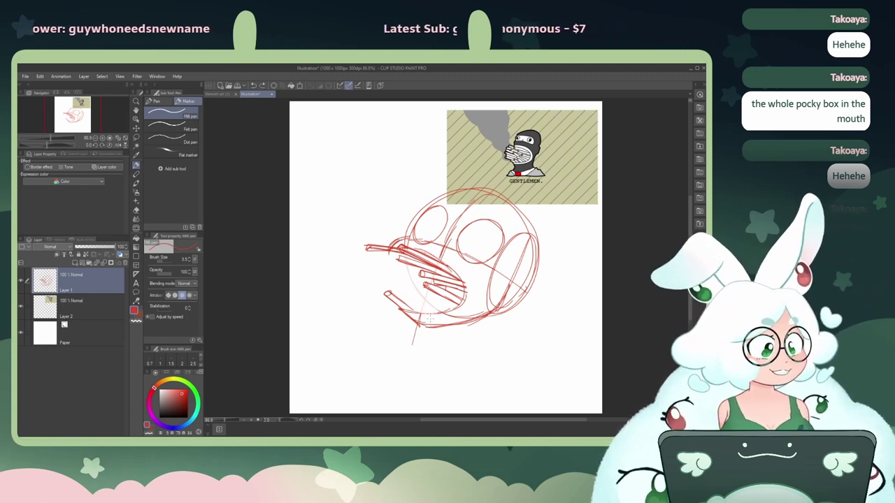
{"action": "key", "text": "ctrl+z"}
{"action": "left_click_drag", "start_coordinate": [403, 278], "coordinate": [449, 309]}
{"action": "key", "text": "ctrl+z"}
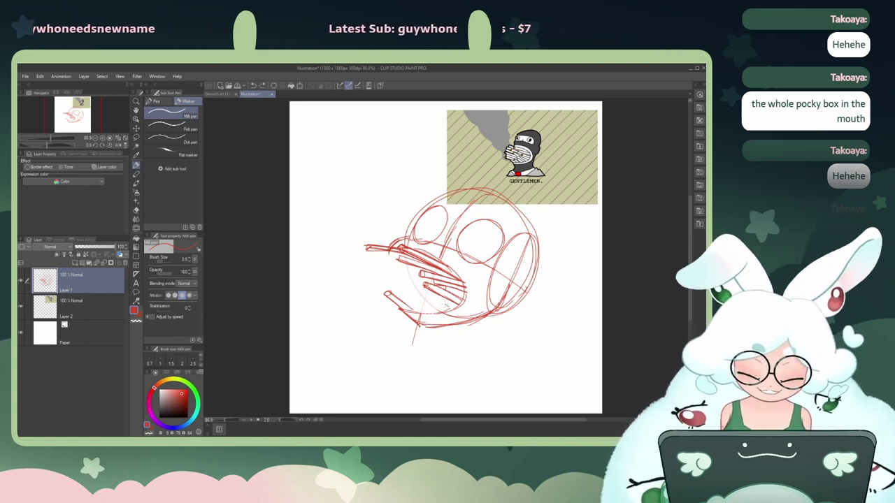
{"action": "left_click_drag", "start_coordinate": [403, 278], "coordinate": [453, 310]}
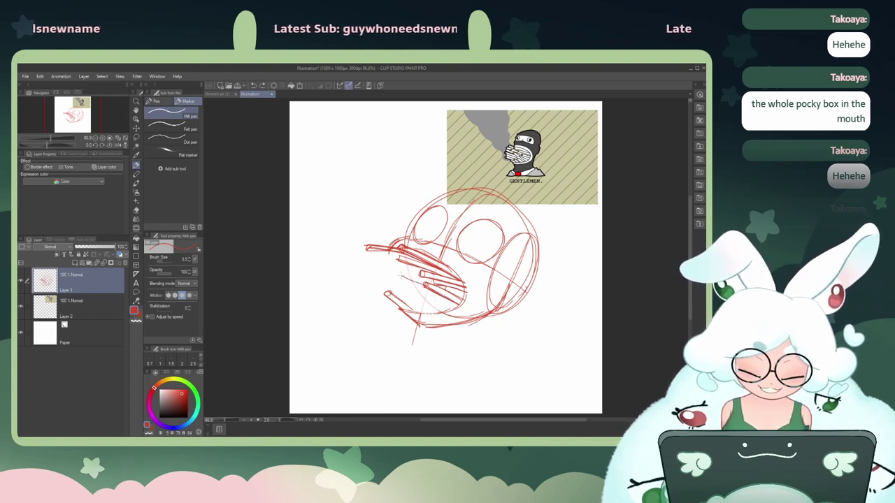
{"action": "left_click_drag", "start_coordinate": [395, 279], "coordinate": [440, 302]}
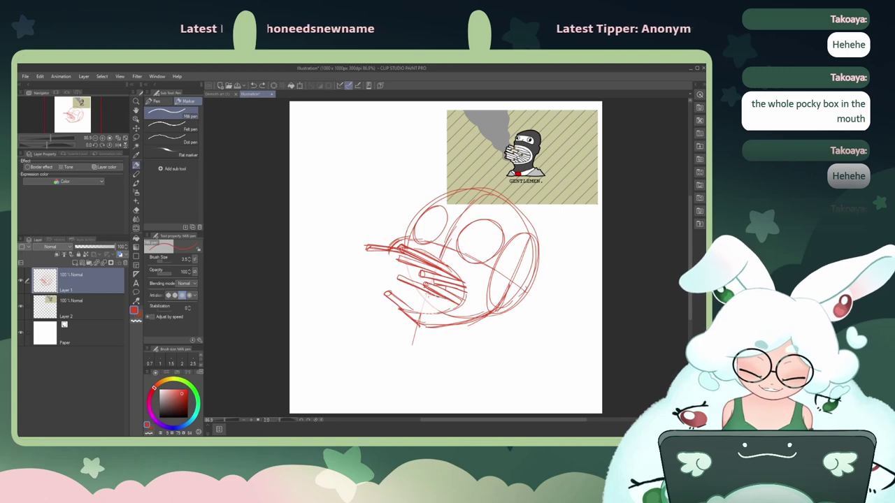
{"action": "mouse_move", "coordinate": [447, 301]}
{"action": "left_mouse_down"}
{"action": "mouse_move", "coordinate": [411, 287]}
{"action": "mouse_move", "coordinate": [456, 305]}
{"action": "left_mouse_up"}
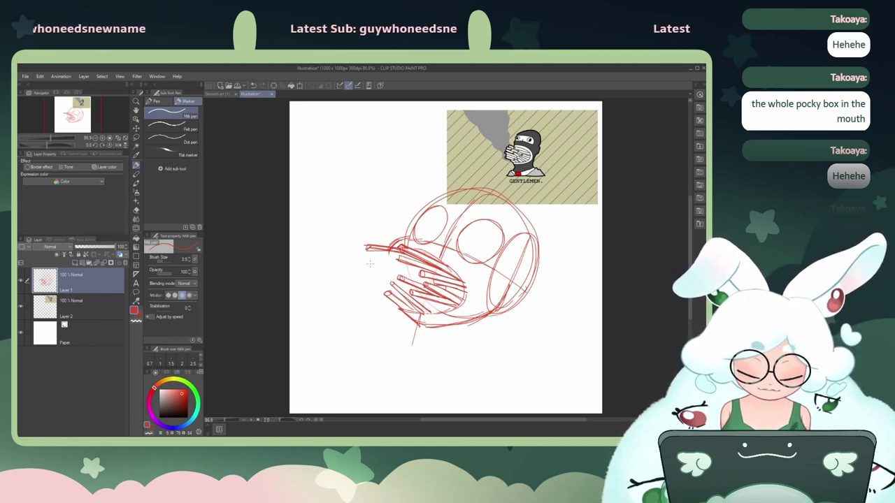
Step: Fill the remaining gaps in the mouth with pocky sticks whose tips poke out past both lips
{"action": "left_click", "coordinate": [137, 209]}
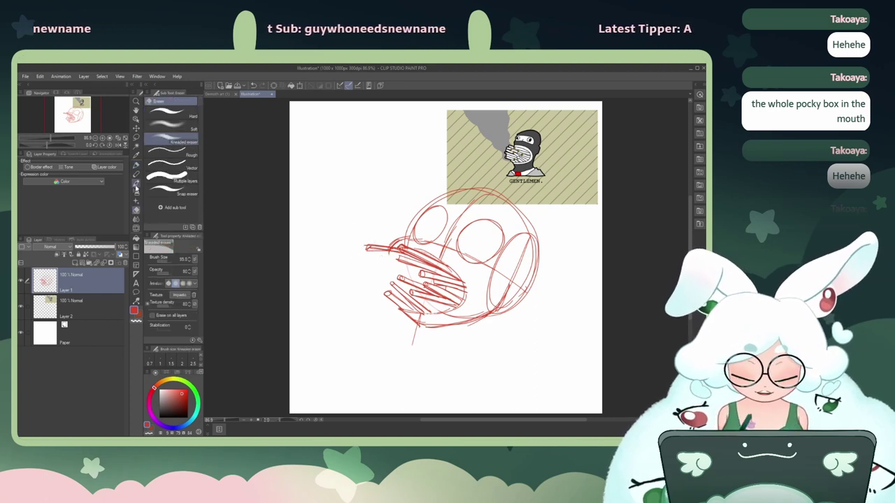
{"action": "left_click", "coordinate": [137, 160]}
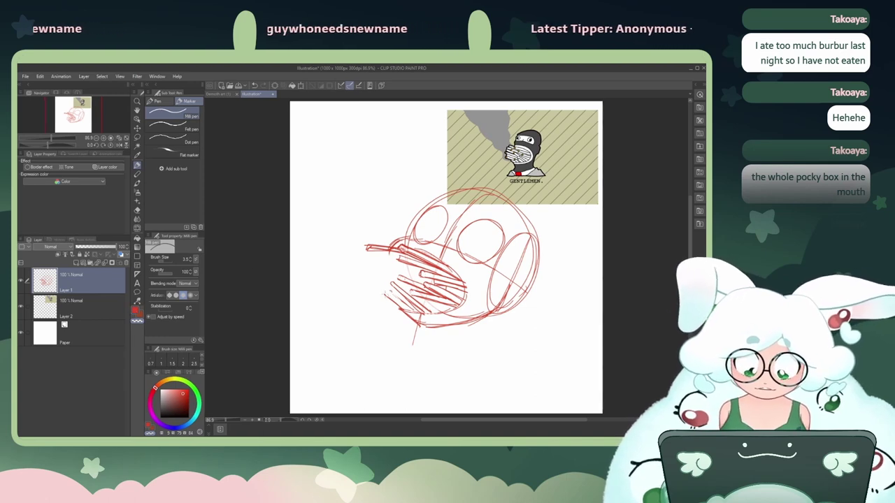
{"action": "key", "text": "c"}
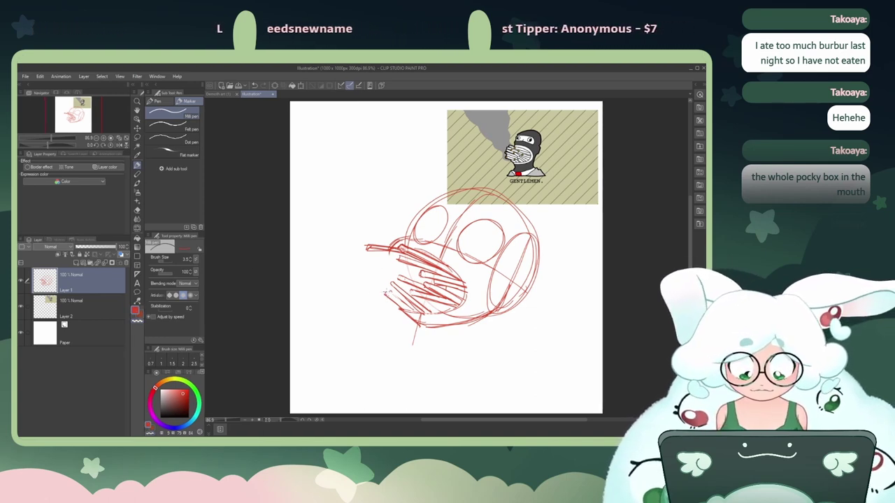
{"action": "left_click_drag", "start_coordinate": [387, 292], "coordinate": [416, 314]}
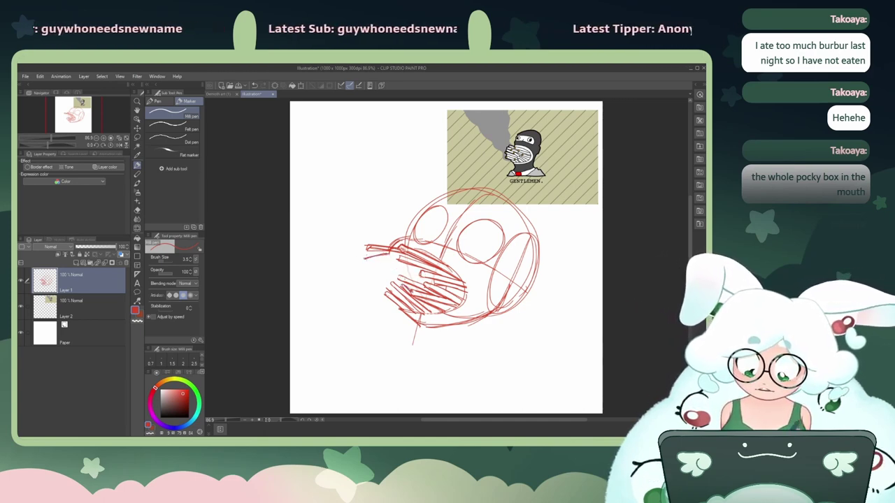
{"action": "key", "text": "ctrl+z"}
{"action": "mouse_move", "coordinate": [374, 256]}
{"action": "left_mouse_down"}
{"action": "mouse_move", "coordinate": [402, 256]}
{"action": "mouse_move", "coordinate": [394, 280]}
{"action": "left_mouse_up"}
{"action": "mouse_move", "coordinate": [392, 276]}
{"action": "left_mouse_down"}
{"action": "mouse_move", "coordinate": [404, 283]}
{"action": "mouse_move", "coordinate": [389, 288]}
{"action": "mouse_move", "coordinate": [396, 295]}
{"action": "left_mouse_up"}
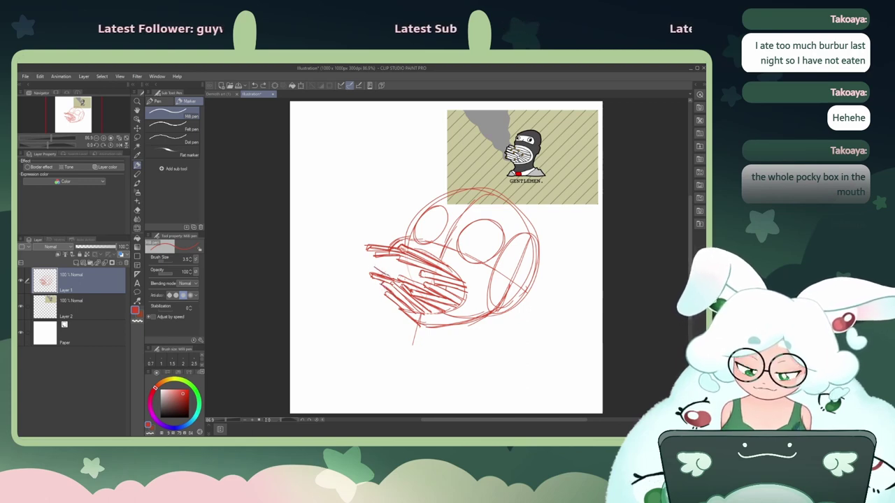
{"action": "left_click_drag", "start_coordinate": [375, 265], "coordinate": [414, 280]}
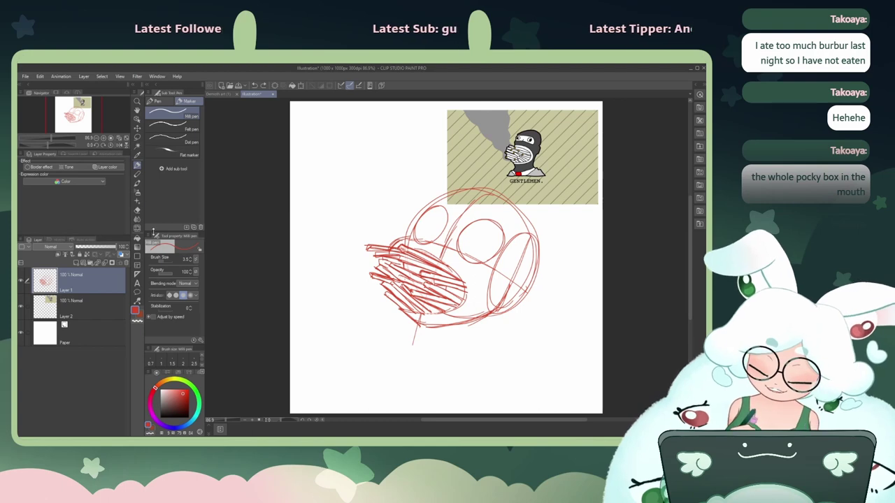
Step: Fade the two eye circles and the face lines around them with the Kneaded eraser
{"action": "left_click", "coordinate": [137, 210]}
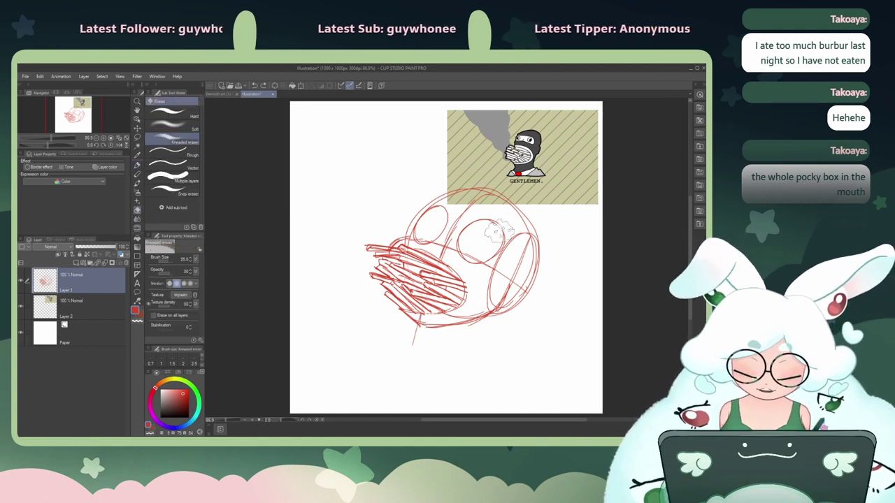
{"action": "mouse_move", "coordinate": [495, 232]}
{"action": "left_mouse_down"}
{"action": "mouse_move", "coordinate": [439, 214]}
{"action": "mouse_move", "coordinate": [437, 197]}
{"action": "mouse_move", "coordinate": [418, 232]}
{"action": "left_mouse_up"}
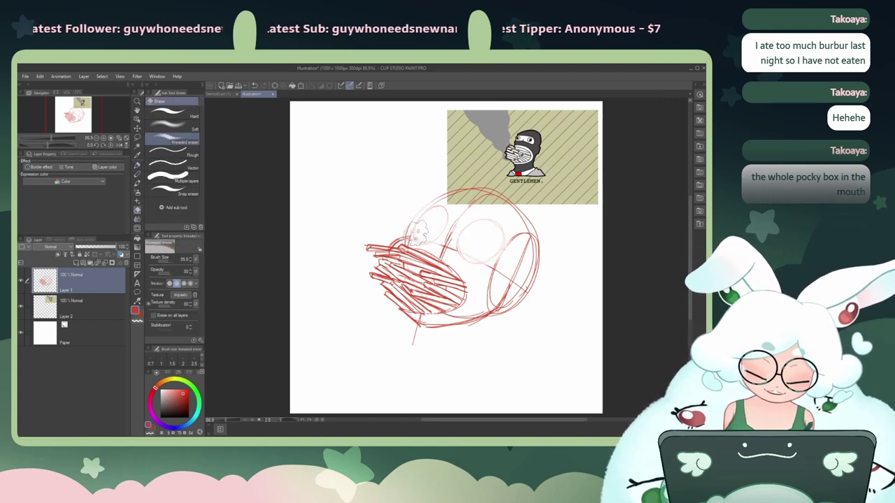
{"action": "left_click", "coordinate": [137, 174]}
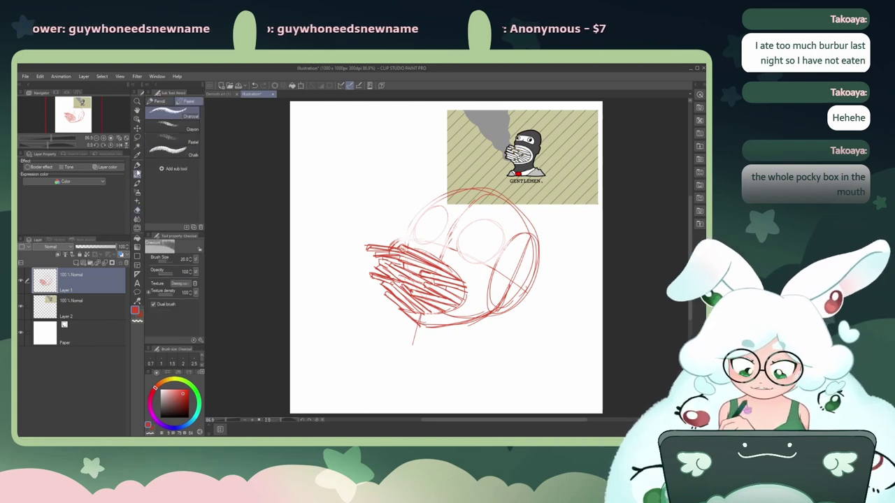
Step: Redraw the near eye's oval outline over the faded circle with the marker, retrying strokes until the curve fits
{"action": "left_click", "coordinate": [137, 165]}
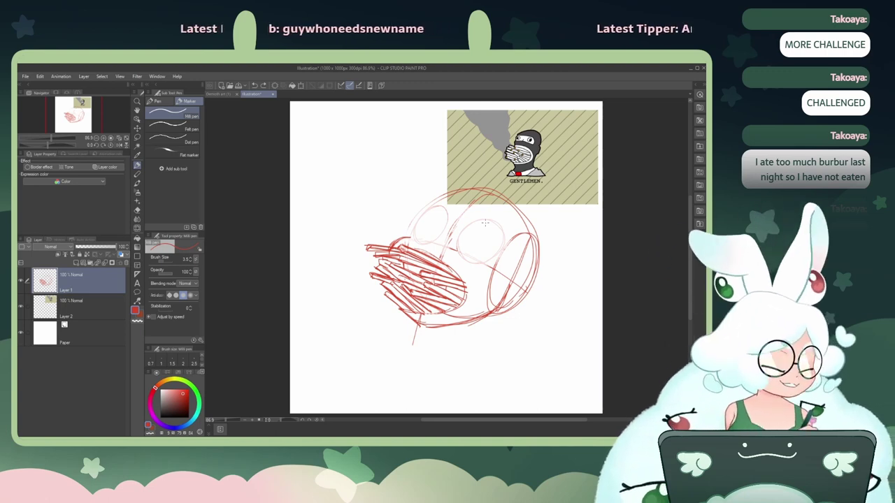
{"action": "mouse_move", "coordinate": [473, 224]}
{"action": "left_mouse_down"}
{"action": "mouse_move", "coordinate": [502, 229]}
{"action": "mouse_move", "coordinate": [500, 239]}
{"action": "mouse_move", "coordinate": [496, 221]}
{"action": "mouse_move", "coordinate": [479, 219]}
{"action": "mouse_move", "coordinate": [505, 242]}
{"action": "mouse_move", "coordinate": [466, 225]}
{"action": "mouse_move", "coordinate": [482, 216]}
{"action": "mouse_move", "coordinate": [497, 255]}
{"action": "mouse_move", "coordinate": [475, 219]}
{"action": "left_mouse_up"}
{"action": "key", "text": "ctrl+z"}
{"action": "key", "text": "ctrl+z"}
{"action": "key", "text": "ctrl+z"}
{"action": "key", "text": "ctrl+z"}
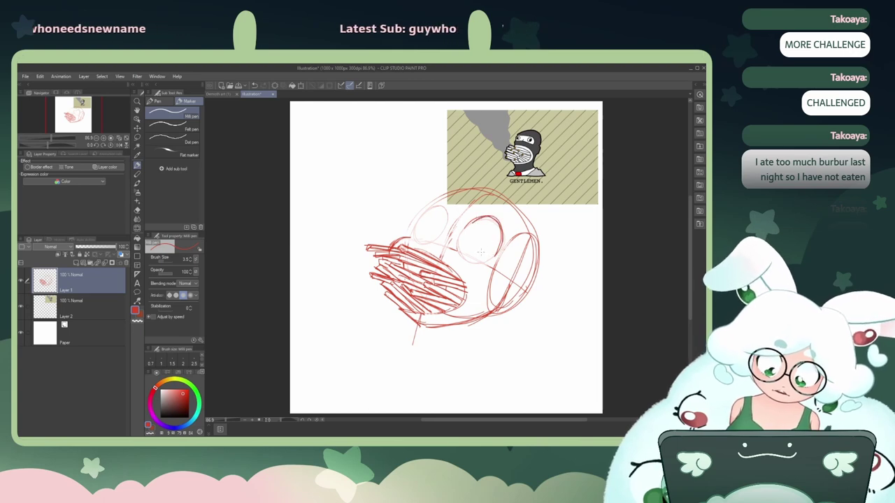
{"action": "key", "text": "ctrl+z"}
{"action": "mouse_move", "coordinate": [479, 264]}
{"action": "left_mouse_down"}
{"action": "mouse_move", "coordinate": [502, 249]}
{"action": "mouse_move", "coordinate": [494, 256]}
{"action": "mouse_move", "coordinate": [498, 221]}
{"action": "left_mouse_up"}
{"action": "key", "text": "ctrl+z"}
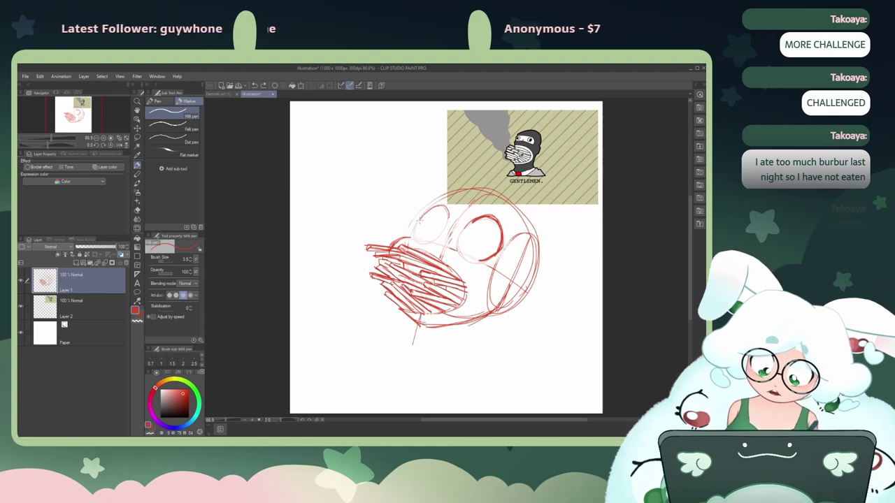
Step: Redraw the far eye's outline over its faded circle and sketch a small oval pupil in each eye
{"action": "mouse_move", "coordinate": [448, 219]}
{"action": "left_mouse_down"}
{"action": "mouse_move", "coordinate": [417, 224]}
{"action": "mouse_move", "coordinate": [443, 233]}
{"action": "mouse_move", "coordinate": [435, 238]}
{"action": "mouse_move", "coordinate": [445, 218]}
{"action": "mouse_move", "coordinate": [479, 253]}
{"action": "mouse_move", "coordinate": [482, 237]}
{"action": "left_mouse_up"}
{"action": "key", "text": "ctrl+z"}
{"action": "key", "text": "ctrl+z"}
{"action": "key", "text": "ctrl+z"}
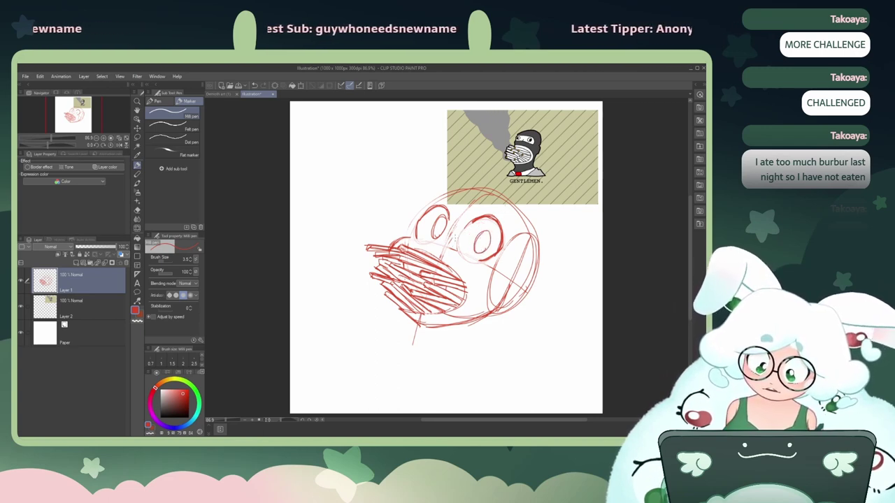
Step: Reinforce the pupils and add a short lash on top of each eye and a small nose mark
{"action": "key", "text": "ctrl+z"}
{"action": "key", "text": "ctrl+z"}
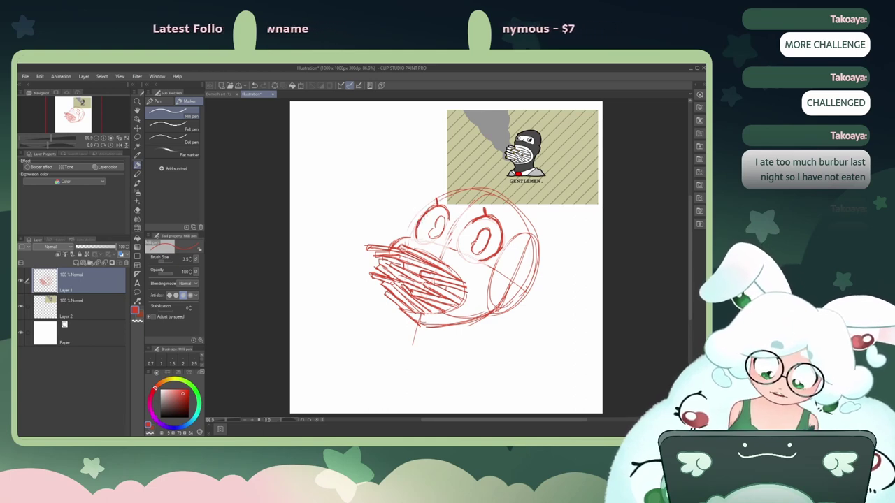
{"action": "key", "text": "ctrl+z"}
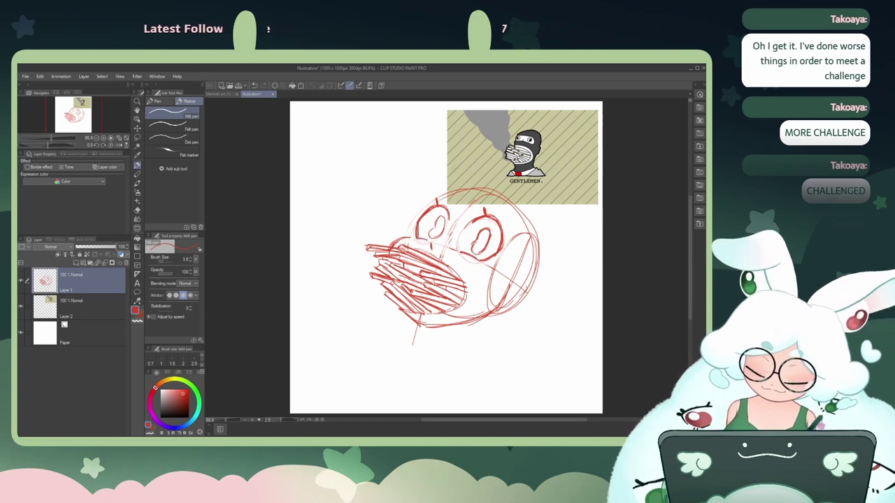
Step: Sketch a light arc across the forehead above the near eye and rough strokes for the hair at the crown
{"action": "left_click_drag", "start_coordinate": [509, 213], "coordinate": [455, 218]}
{"action": "key", "text": "ctrl+z"}
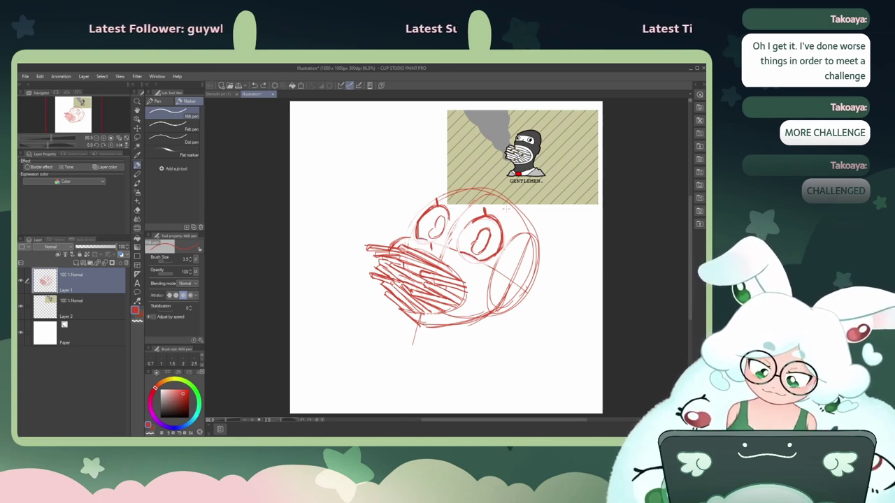
{"action": "mouse_move", "coordinate": [508, 206]}
{"action": "left_mouse_down"}
{"action": "mouse_move", "coordinate": [449, 214]}
{"action": "mouse_move", "coordinate": [460, 213]}
{"action": "mouse_move", "coordinate": [482, 154]}
{"action": "left_mouse_up"}
{"action": "key", "text": "ctrl+z"}
{"action": "key", "text": "ctrl+z"}
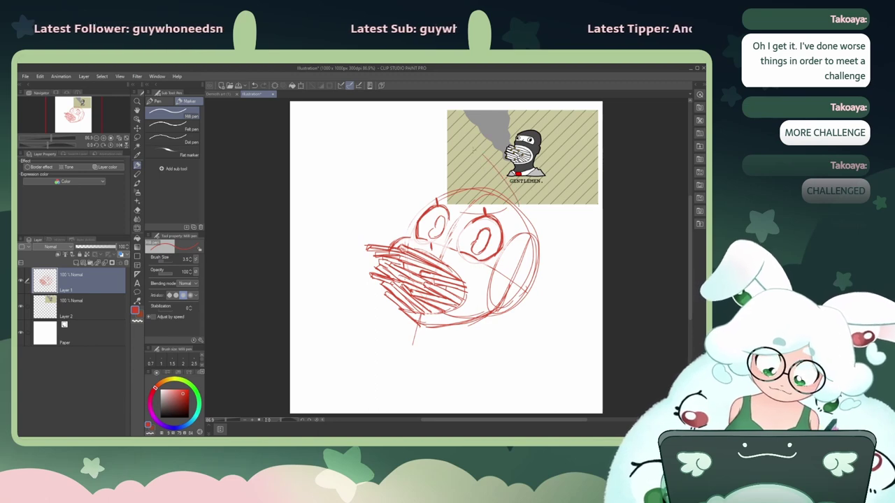
{"action": "key", "text": "ctrl+z"}
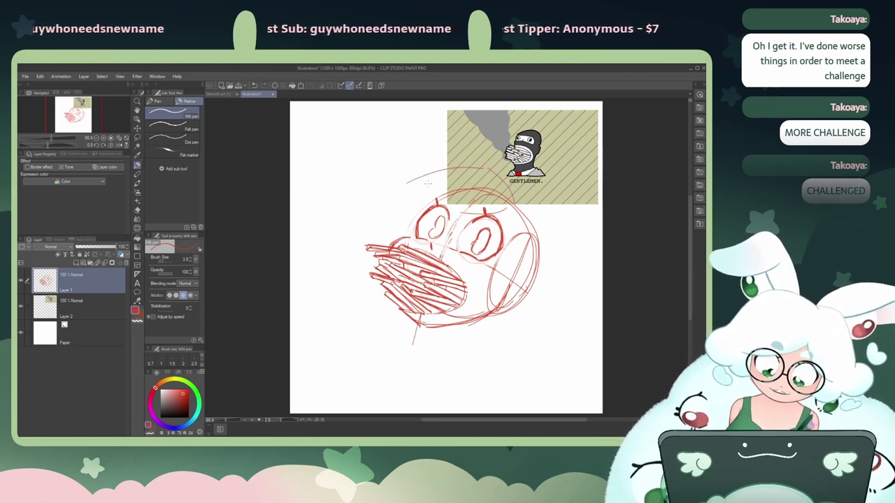
Step: Sketch the hair's top outline sweeping forward over the head into a large rounded lock in front of the face
{"action": "left_click_drag", "start_coordinate": [491, 167], "coordinate": [381, 199]}
{"action": "key", "text": "ctrl+z"}
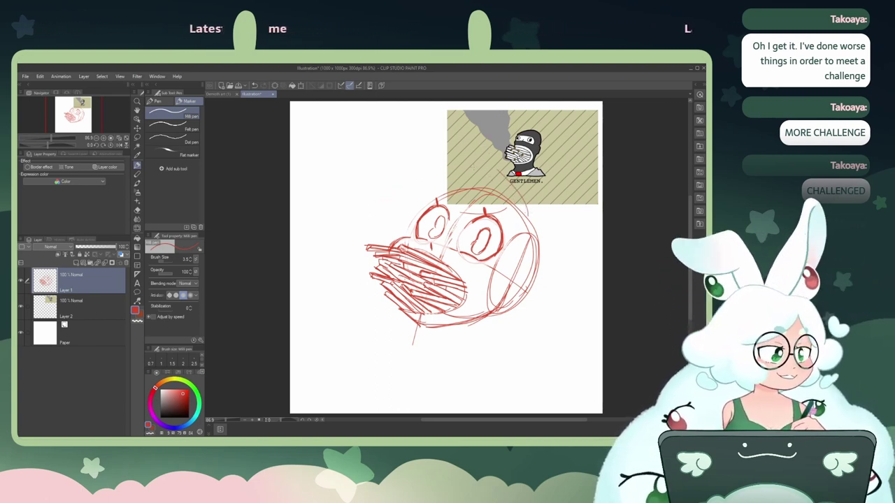
{"action": "key", "text": "ctrl+z"}
{"action": "left_click_drag", "start_coordinate": [499, 162], "coordinate": [418, 183]}
{"action": "key", "text": "ctrl+z"}
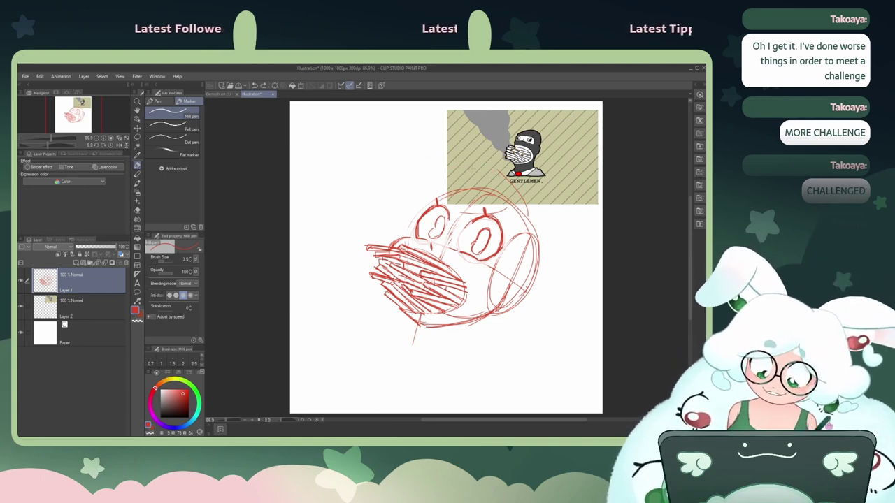
{"action": "left_click_drag", "start_coordinate": [492, 167], "coordinate": [393, 189]}
{"action": "key", "text": "ctrl+z"}
{"action": "mouse_move", "coordinate": [495, 167]}
{"action": "left_mouse_down"}
{"action": "mouse_move", "coordinate": [404, 179]}
{"action": "mouse_move", "coordinate": [375, 202]}
{"action": "mouse_move", "coordinate": [315, 210]}
{"action": "mouse_move", "coordinate": [347, 248]}
{"action": "left_mouse_up"}
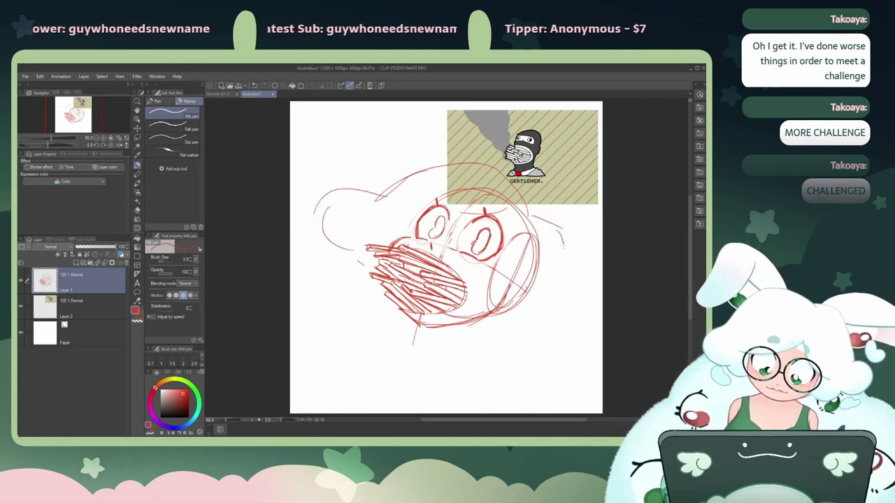
Step: Sketch the hair curving down behind the head and ending in rounded tufts below the jaw
{"action": "left_click_drag", "start_coordinate": [563, 245], "coordinate": [555, 307]}
{"action": "key", "text": "ctrl+z"}
{"action": "mouse_move", "coordinate": [559, 230]}
{"action": "left_mouse_down"}
{"action": "mouse_move", "coordinate": [557, 307]}
{"action": "mouse_move", "coordinate": [533, 341]}
{"action": "left_mouse_up"}
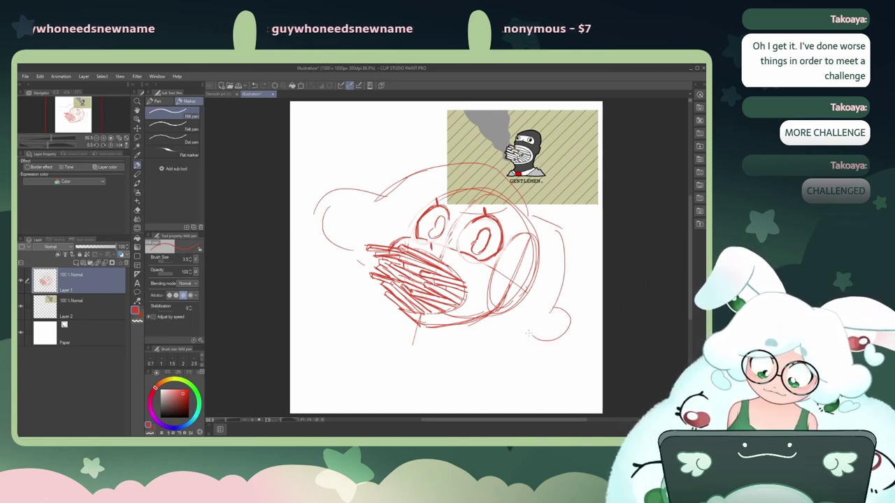
{"action": "key", "text": "ctrl+z"}
{"action": "mouse_move", "coordinate": [551, 312]}
{"action": "left_mouse_down"}
{"action": "mouse_move", "coordinate": [574, 323]}
{"action": "mouse_move", "coordinate": [532, 345]}
{"action": "left_mouse_up"}
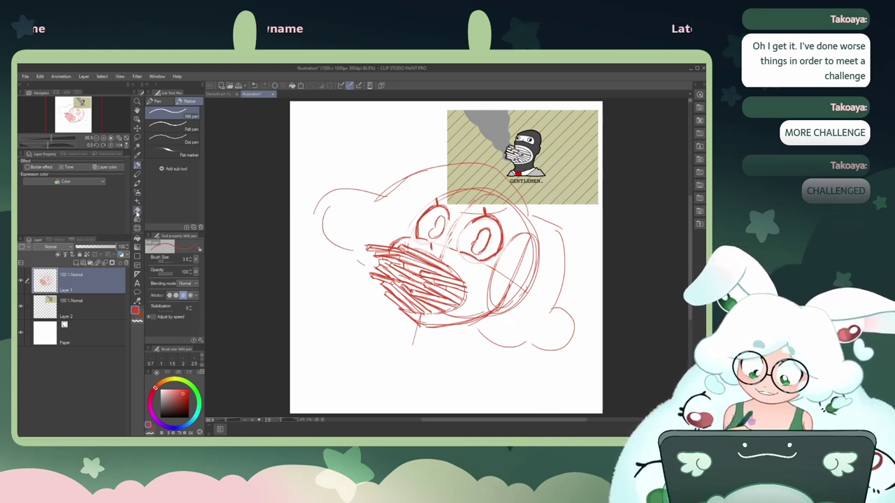
Step: Fade the side oval and nearby construction lines at the back of the head with the Kneaded eraser
{"action": "left_click", "coordinate": [137, 211]}
{"action": "mouse_move", "coordinate": [519, 253]}
{"action": "left_mouse_down"}
{"action": "mouse_move", "coordinate": [524, 244]}
{"action": "mouse_move", "coordinate": [511, 301]}
{"action": "mouse_move", "coordinate": [493, 303]}
{"action": "mouse_move", "coordinate": [521, 263]}
{"action": "mouse_move", "coordinate": [482, 308]}
{"action": "mouse_move", "coordinate": [489, 297]}
{"action": "left_mouse_up"}
{"action": "key", "text": "ctrl+z"}
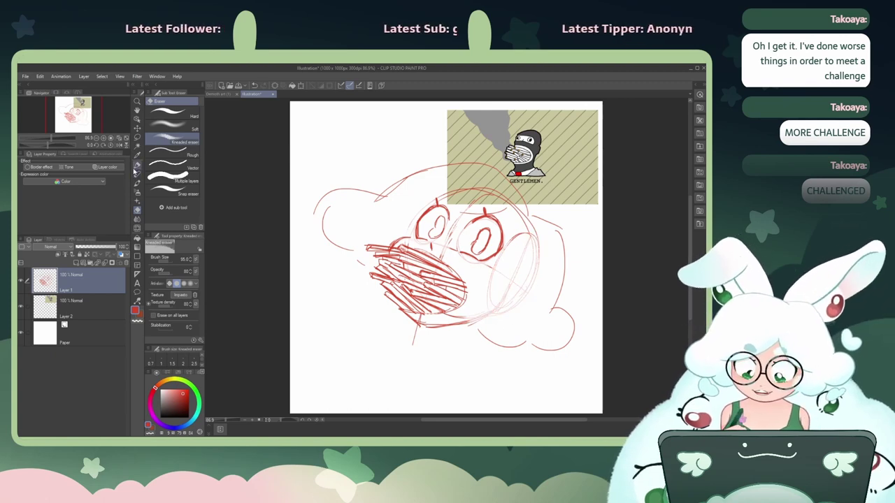
Step: Sketch a hair strand beside the near eye and a rounded lock covering the cheek behind the mouth
{"action": "left_click", "coordinate": [137, 165]}
{"action": "left_click_drag", "start_coordinate": [487, 329], "coordinate": [478, 290]}
{"action": "key", "text": "ctrl+z"}
{"action": "mouse_move", "coordinate": [500, 212]}
{"action": "left_mouse_down"}
{"action": "mouse_move", "coordinate": [516, 261]}
{"action": "mouse_move", "coordinate": [501, 292]}
{"action": "mouse_move", "coordinate": [471, 312]}
{"action": "left_mouse_up"}
{"action": "key", "text": "ctrl+z"}
{"action": "key", "text": "ctrl+z"}
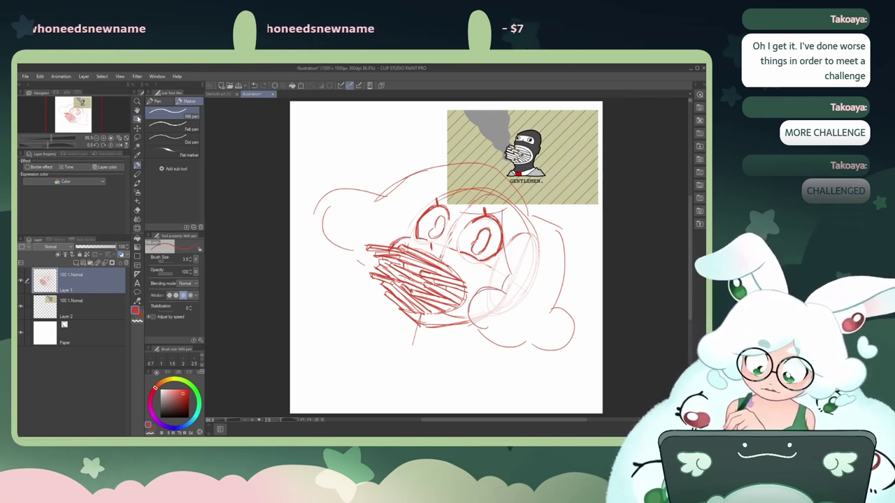
Step: Move the character sketch down clear of the reference image and scale it down on the lower canvas
{"action": "left_click", "coordinate": [138, 129]}
{"action": "left_click_drag", "start_coordinate": [391, 259], "coordinate": [376, 298]}
{"action": "key", "text": "p"}
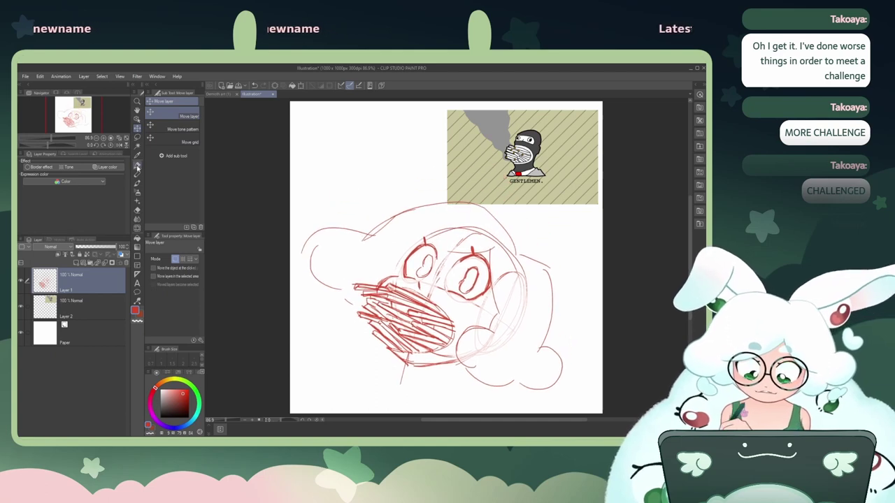
{"action": "left_click", "coordinate": [300, 85]}
{"action": "left_click_drag", "start_coordinate": [426, 348], "coordinate": [427, 341]}
{"action": "left_click_drag", "start_coordinate": [418, 325], "coordinate": [420, 362]}
{"action": "left_click", "coordinate": [418, 393]}
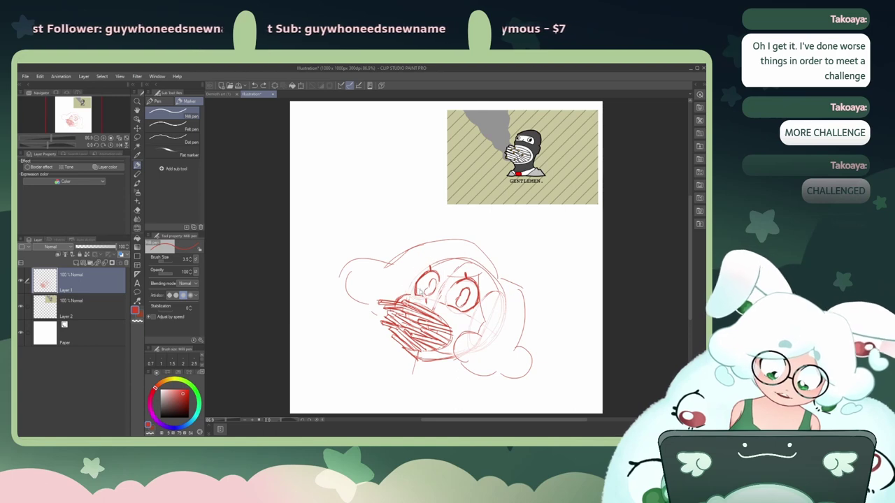
Step: Sketch round glasses around both eyes, redoing the near lens
{"action": "left_click_drag", "start_coordinate": [445, 310], "coordinate": [473, 312]}
{"action": "key", "text": "ctrl+z"}
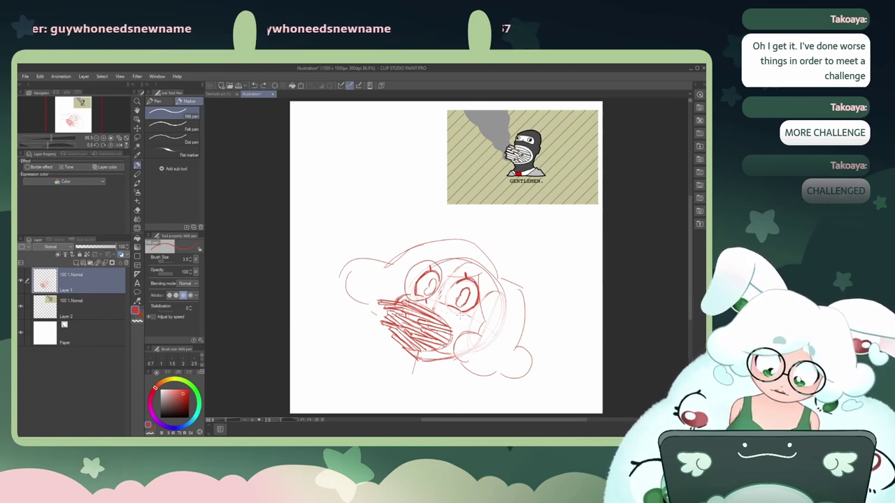
{"action": "left_click_drag", "start_coordinate": [455, 275], "coordinate": [467, 276]}
{"action": "key", "text": "ctrl+z"}
{"action": "left_click_drag", "start_coordinate": [444, 309], "coordinate": [461, 315]}
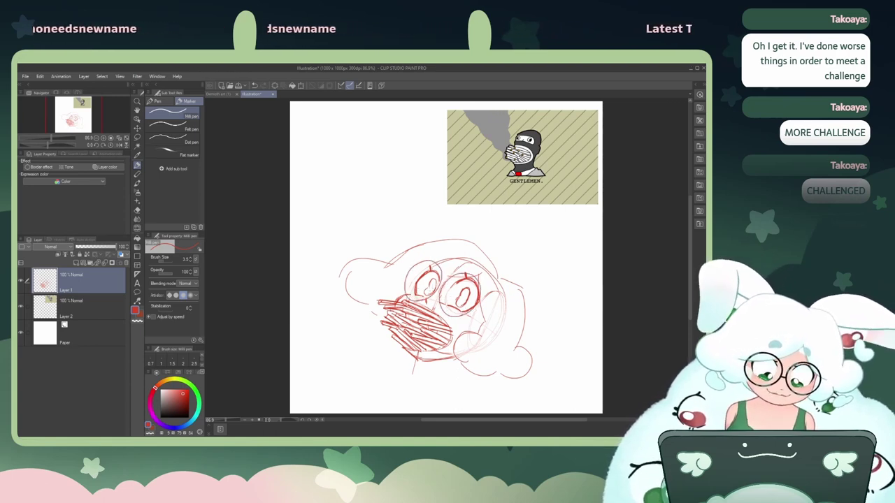
Step: Sketch a tall upright rabbit ear rising from the back of the head, redoing its outline until the shape fits
{"action": "left_click_drag", "start_coordinate": [503, 281], "coordinate": [529, 233]}
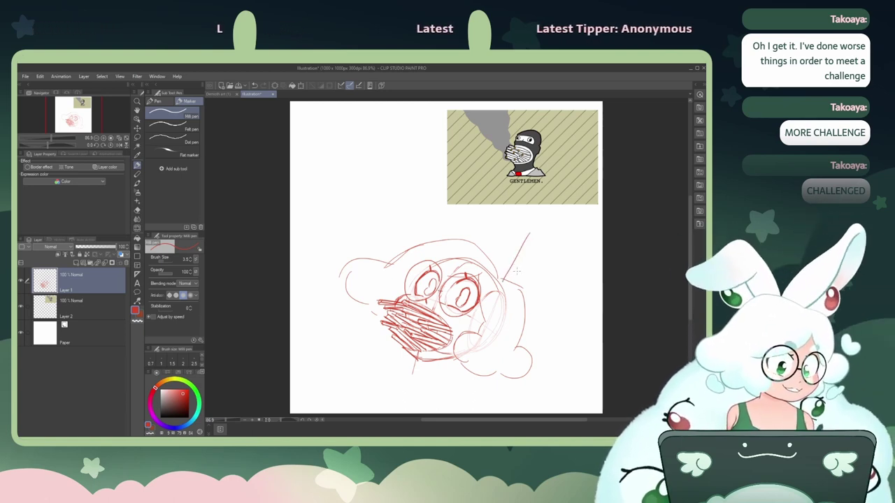
{"action": "key", "text": "ctrl+z"}
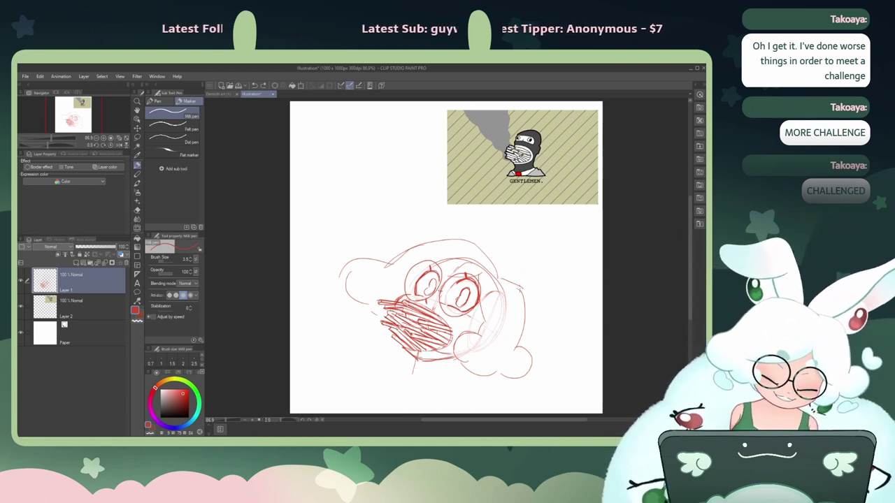
{"action": "mouse_move", "coordinate": [513, 282]}
{"action": "left_mouse_down"}
{"action": "mouse_move", "coordinate": [539, 238]}
{"action": "mouse_move", "coordinate": [528, 252]}
{"action": "mouse_move", "coordinate": [546, 195]}
{"action": "left_mouse_up"}
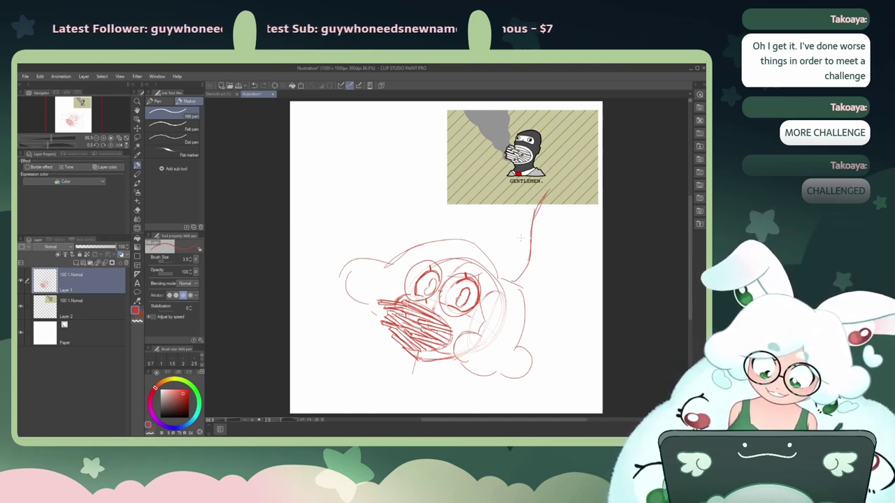
{"action": "key", "text": "ctrl+z"}
{"action": "key", "text": "ctrl+z"}
{"action": "key", "text": "ctrl+z"}
{"action": "mouse_move", "coordinate": [496, 275]}
{"action": "left_mouse_down"}
{"action": "mouse_move", "coordinate": [506, 219]}
{"action": "mouse_move", "coordinate": [499, 228]}
{"action": "mouse_move", "coordinate": [525, 193]}
{"action": "left_mouse_up"}
{"action": "mouse_move", "coordinate": [505, 225]}
{"action": "left_mouse_down"}
{"action": "mouse_move", "coordinate": [533, 190]}
{"action": "mouse_move", "coordinate": [551, 204]}
{"action": "mouse_move", "coordinate": [533, 264]}
{"action": "left_mouse_up"}
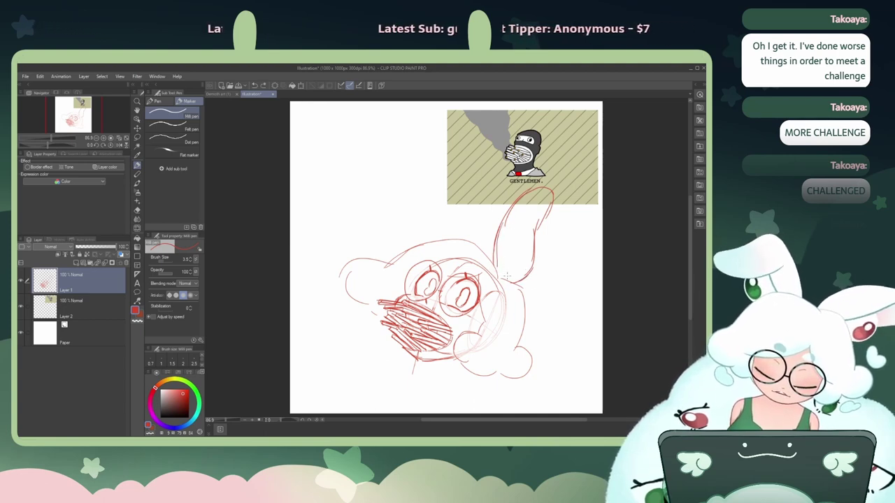
Step: Add a small round tuft at the upright ear's base and erase the lines overlapping where the ear meets the head
{"action": "mouse_move", "coordinate": [505, 275]}
{"action": "left_mouse_down"}
{"action": "mouse_move", "coordinate": [487, 246]}
{"action": "mouse_move", "coordinate": [500, 274]}
{"action": "left_mouse_up"}
{"action": "key", "text": "ctrl+z"}
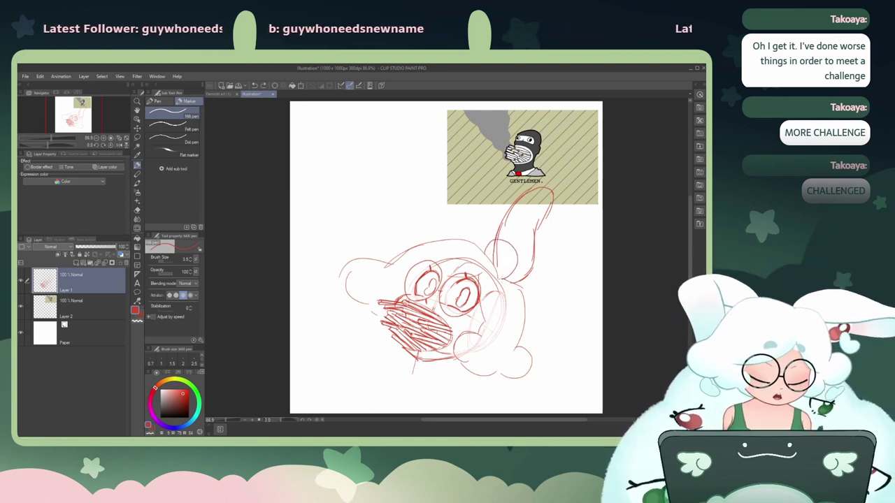
{"action": "left_click_drag", "start_coordinate": [513, 249], "coordinate": [488, 250]}
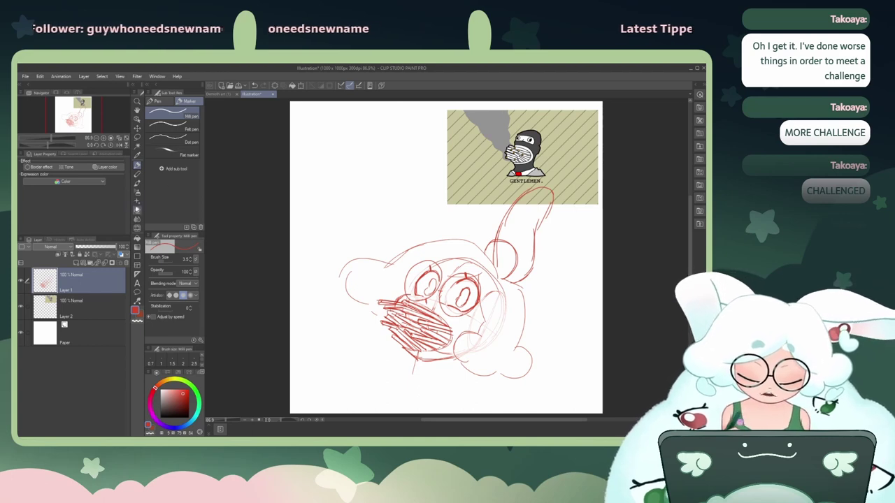
{"action": "key", "text": "e"}
{"action": "mouse_move", "coordinate": [521, 286]}
{"action": "left_mouse_down"}
{"action": "mouse_move", "coordinate": [511, 268]}
{"action": "mouse_move", "coordinate": [489, 238]}
{"action": "left_mouse_up"}
Step: Sketch the second rabbit ear folded forward above the forehead and hide the reference image layer
{"action": "key", "text": "p"}
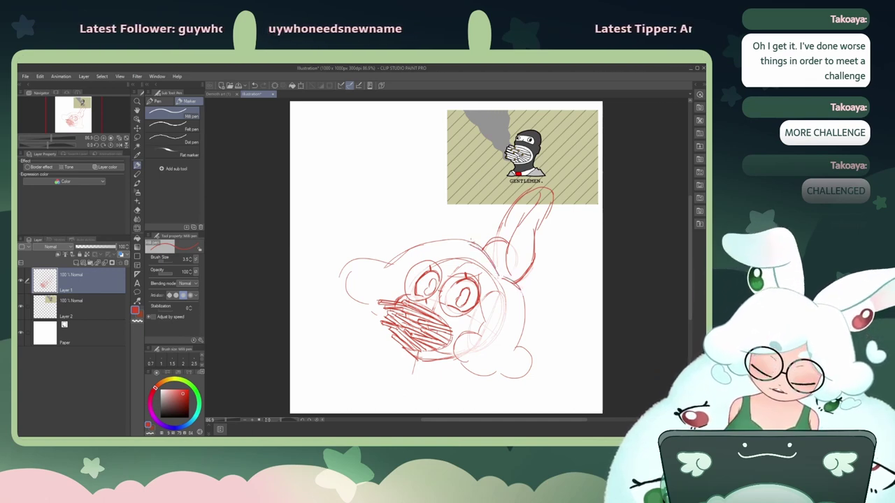
{"action": "left_click_drag", "start_coordinate": [464, 240], "coordinate": [481, 247]}
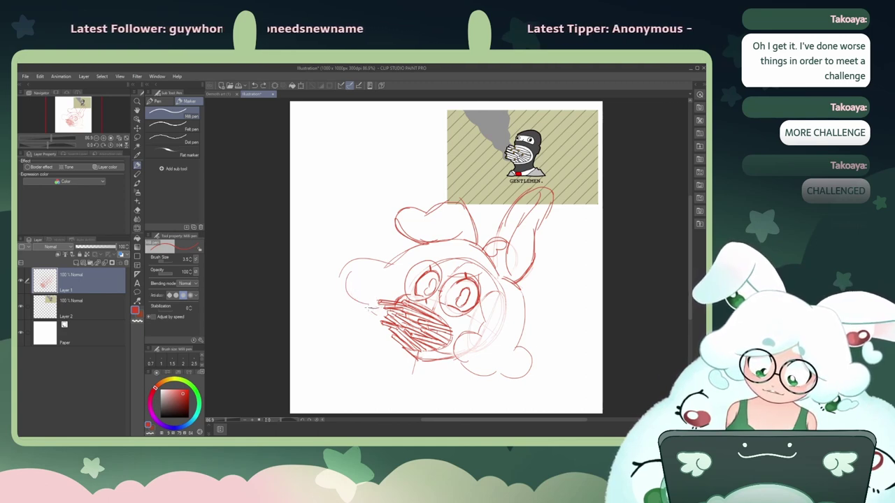
{"action": "left_click", "coordinate": [20, 307]}
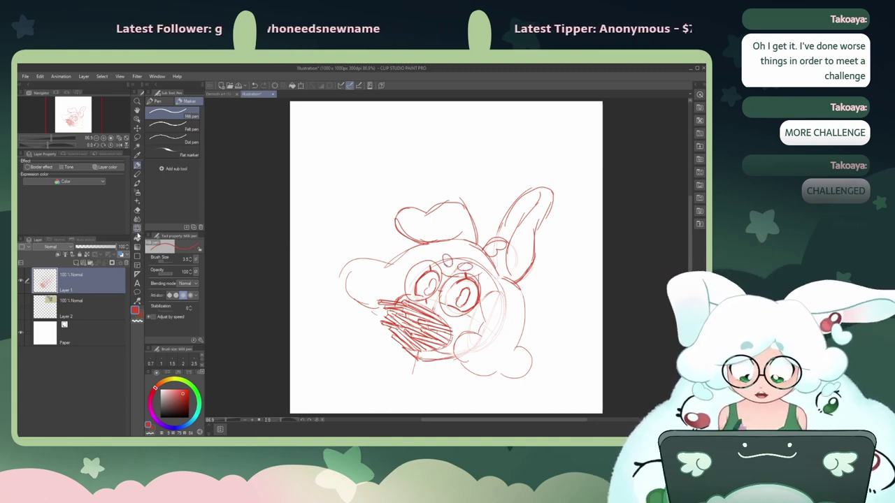
Step: Fade the rough brows and leftover construction lines around the forehead and cheek with the Kneaded eraser, adjusting its size
{"action": "left_click", "coordinate": [137, 210]}
{"action": "left_click_drag", "start_coordinate": [448, 253], "coordinate": [479, 258]}
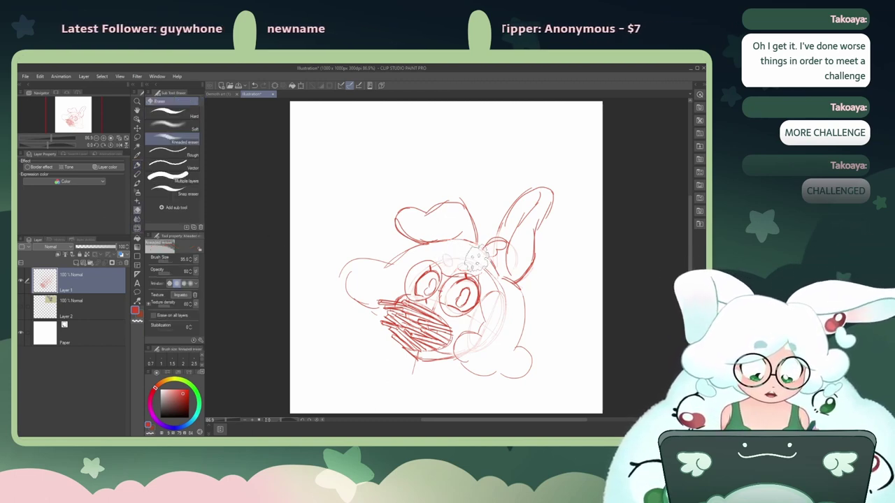
{"action": "left_click", "coordinate": [163, 263]}
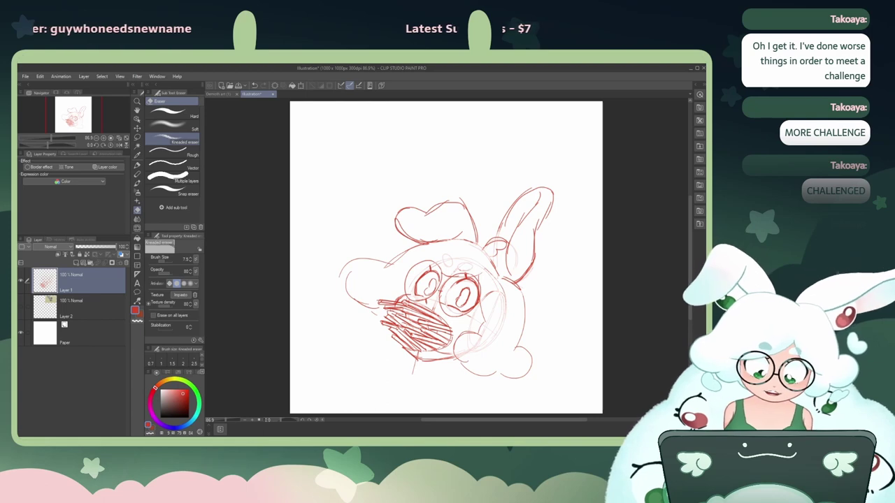
{"action": "left_click_drag", "start_coordinate": [165, 263], "coordinate": [169, 260]}
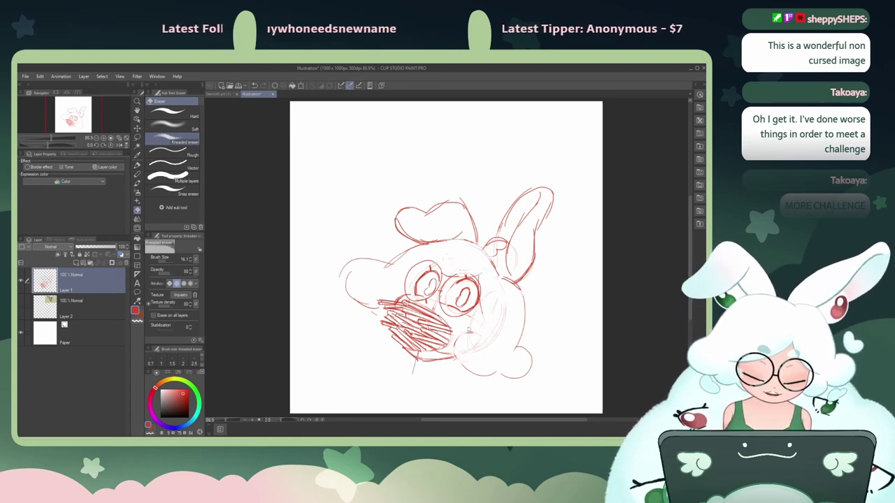
Step: Redraw two small oval eyebrows above the glasses with the Marker pen
{"action": "left_click", "coordinate": [138, 165]}
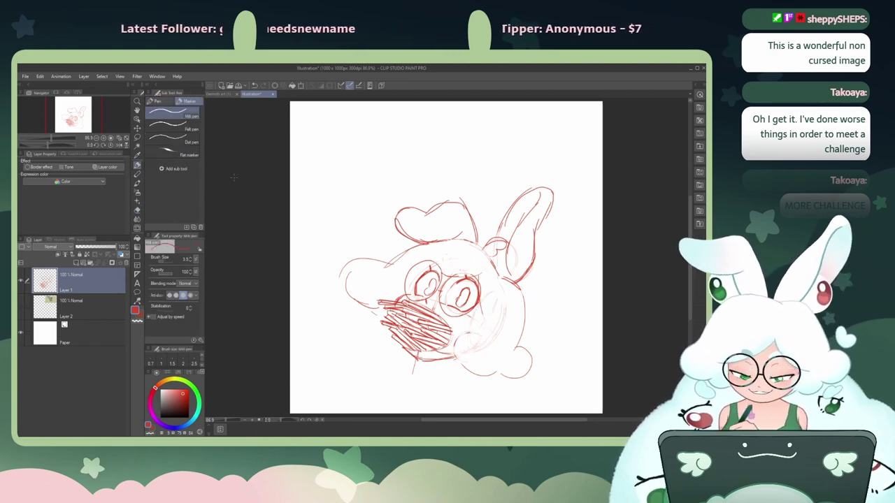
{"action": "left_click", "coordinate": [103, 138]}
{"action": "left_click_drag", "start_coordinate": [466, 264], "coordinate": [477, 269]}
{"action": "key", "text": "ctrl+z"}
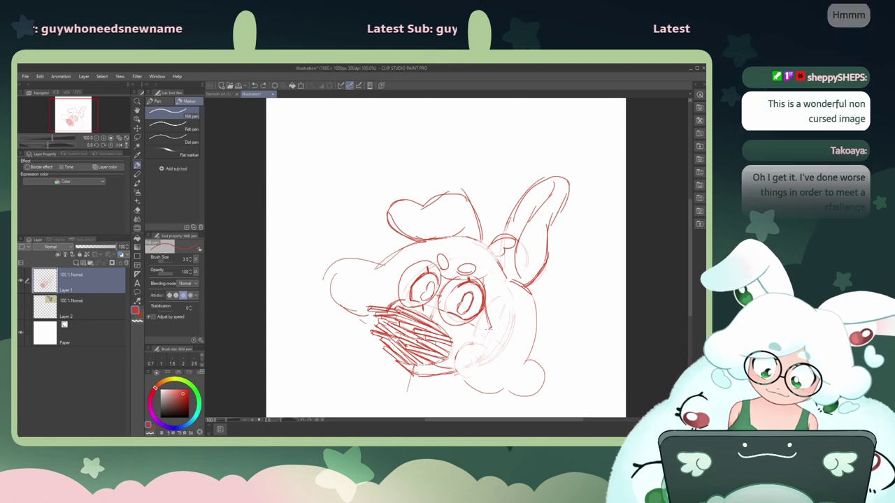
Step: Redraw the rounded lock over the cheek and the lower hair curve behind it with cleaner lines
{"action": "key", "text": "ctrl+z"}
{"action": "mouse_move", "coordinate": [459, 372]}
{"action": "left_mouse_down"}
{"action": "mouse_move", "coordinate": [472, 375]}
{"action": "mouse_move", "coordinate": [481, 345]}
{"action": "left_mouse_up"}
{"action": "key", "text": "ctrl+z"}
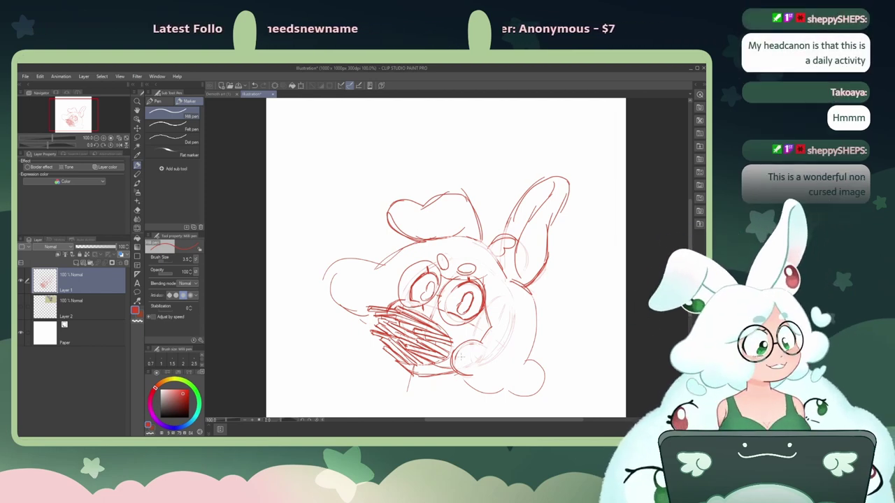
{"action": "left_click_drag", "start_coordinate": [475, 379], "coordinate": [499, 395]}
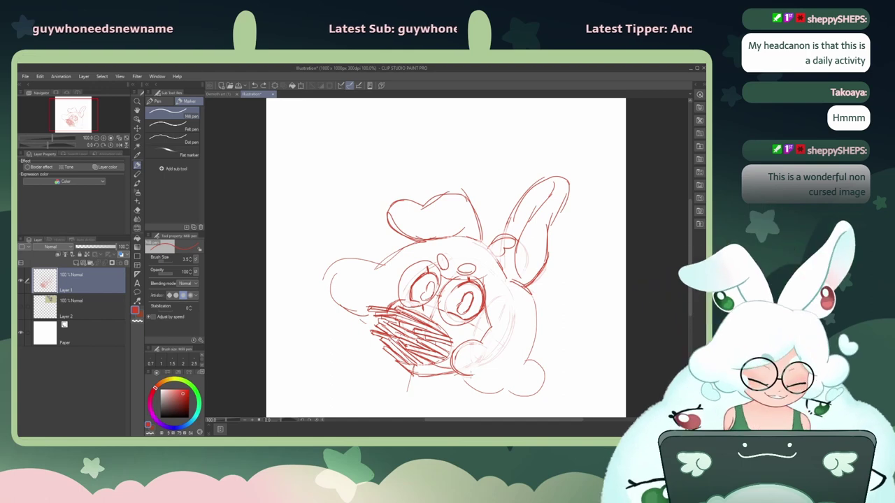
{"action": "mouse_move", "coordinate": [473, 378]}
{"action": "left_mouse_down"}
{"action": "mouse_move", "coordinate": [484, 393]}
{"action": "mouse_move", "coordinate": [502, 395]}
{"action": "left_mouse_up"}
{"action": "key", "text": "ctrl+z"}
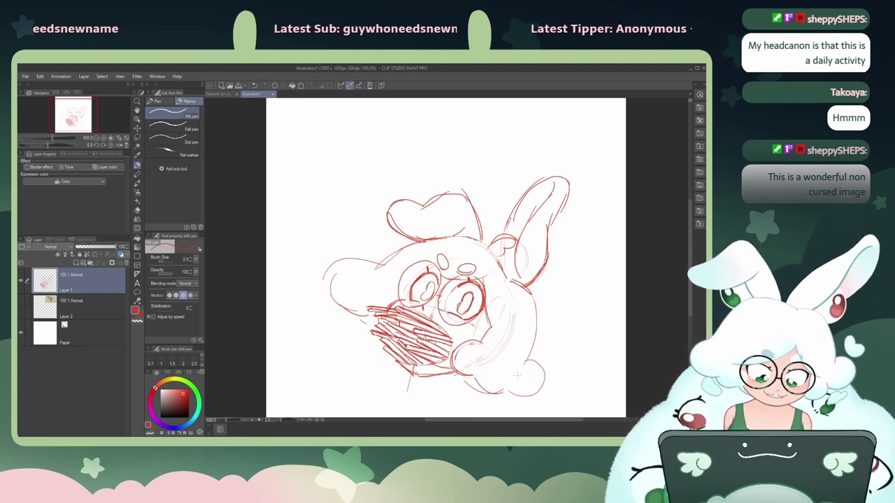
Step: Move the character sketch layer up toward the middle of the canvas
{"action": "key", "text": "ctrl+plus"}
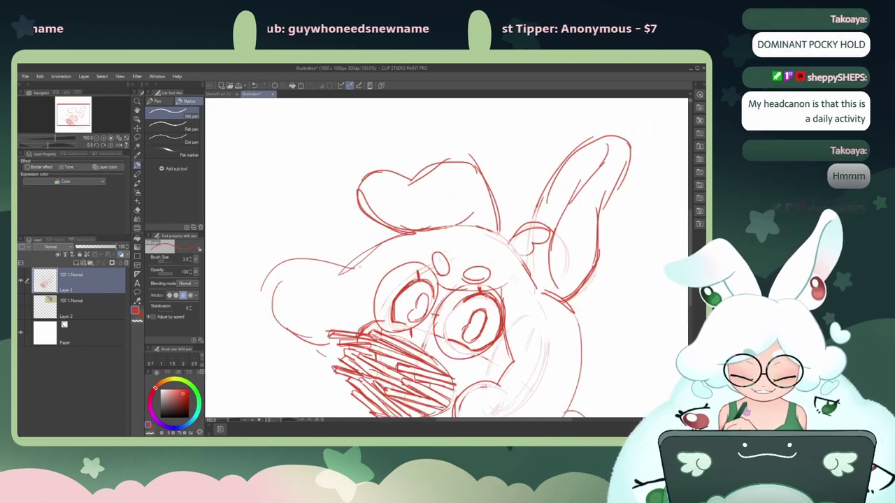
{"action": "left_click", "coordinate": [119, 140]}
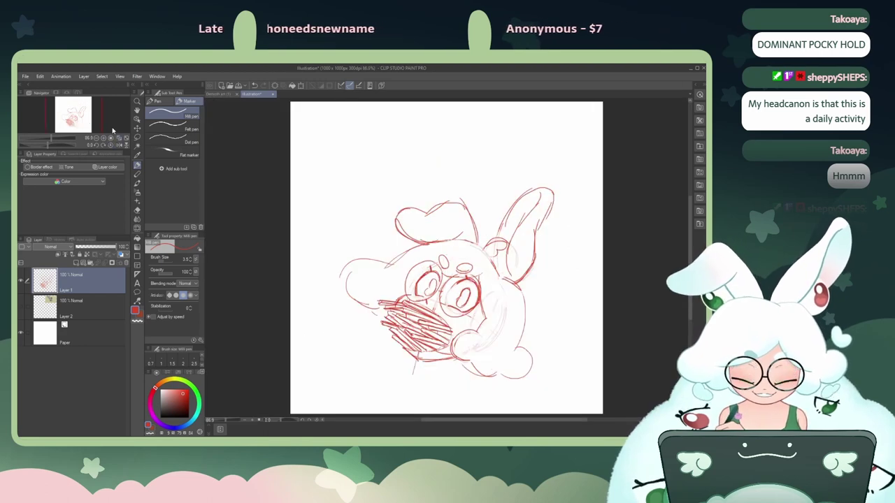
{"action": "left_click", "coordinate": [137, 127]}
{"action": "left_click_drag", "start_coordinate": [404, 290], "coordinate": [402, 253]}
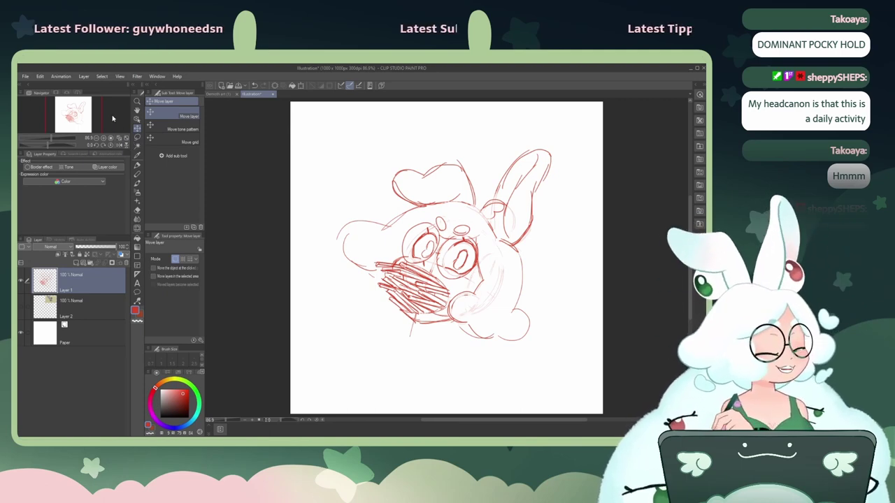
Step: Sketch a small floating heart beside the back of the hair, redoing it once
{"action": "left_click", "coordinate": [137, 165]}
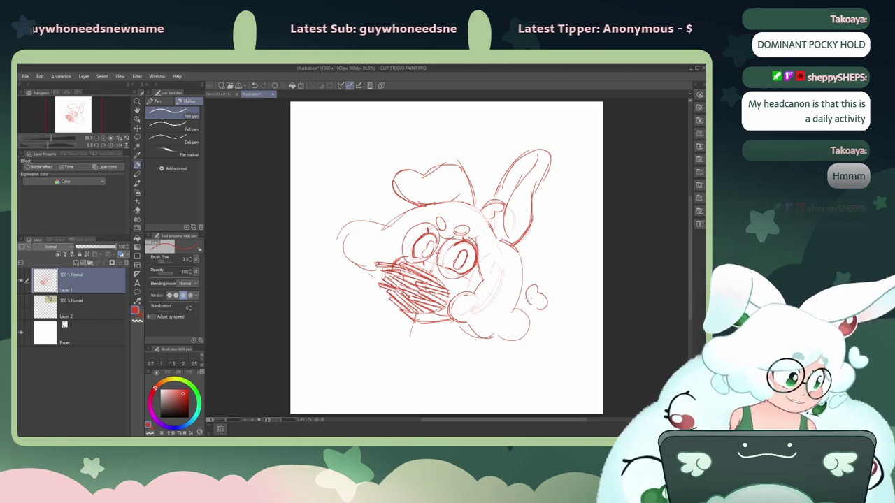
{"action": "key", "text": "ctrl+z"}
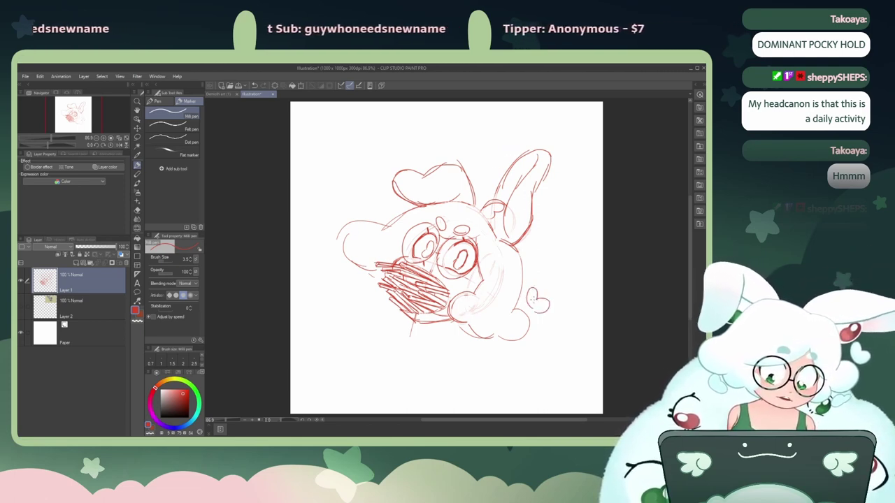
{"action": "key", "text": "ctrl+z"}
{"action": "left_click_drag", "start_coordinate": [530, 308], "coordinate": [536, 285]}
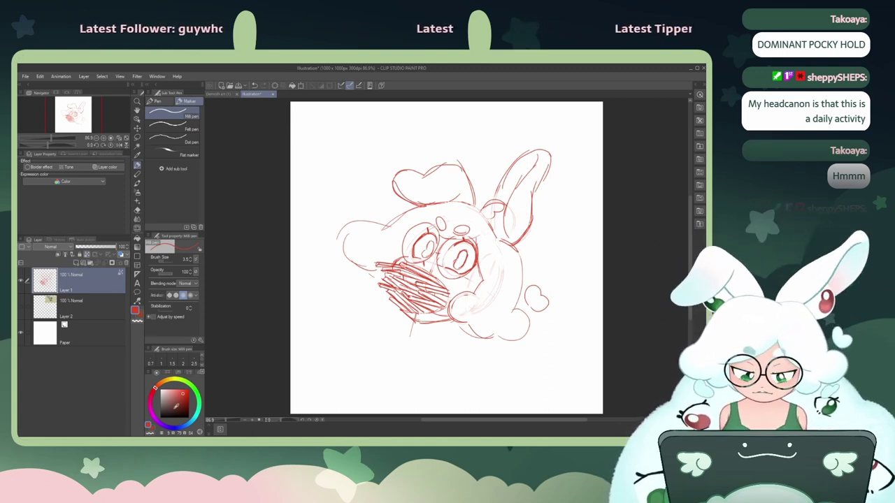
Step: Recolor the sketch lines dark reddish brown and add a new empty layer between the sketch and the reference layer
{"action": "left_click", "coordinate": [293, 85]}
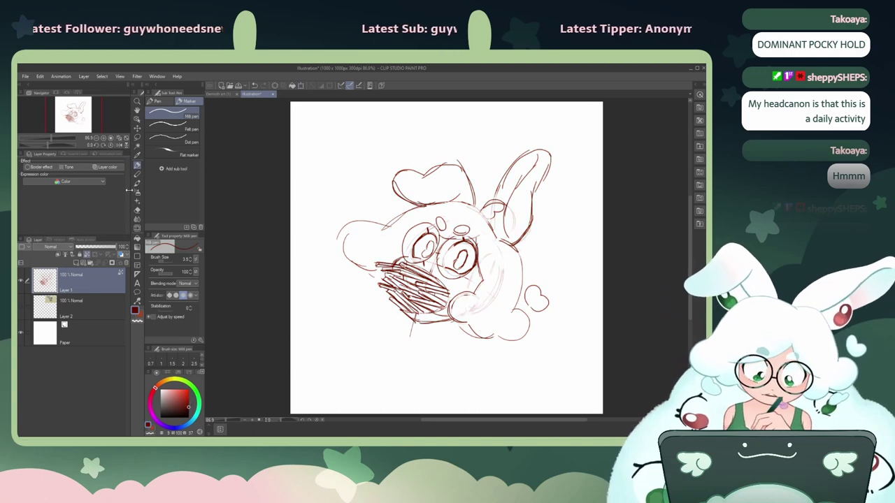
{"action": "left_click", "coordinate": [67, 302]}
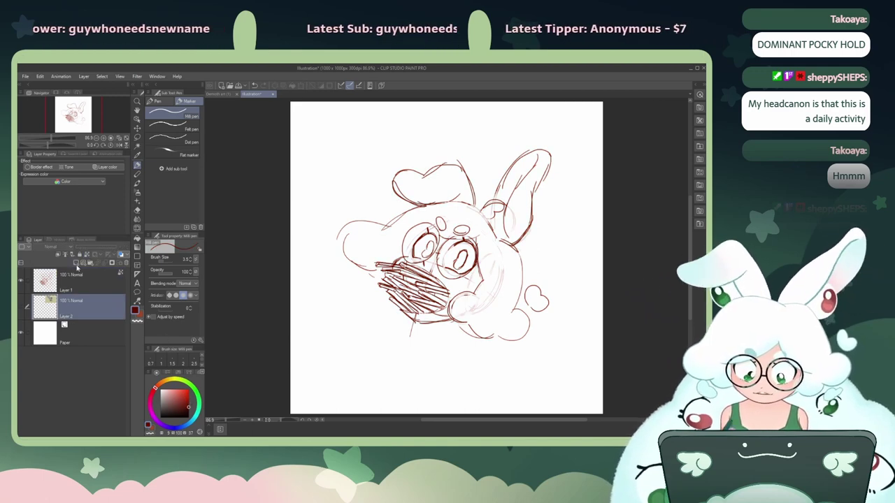
{"action": "left_click", "coordinate": [77, 263]}
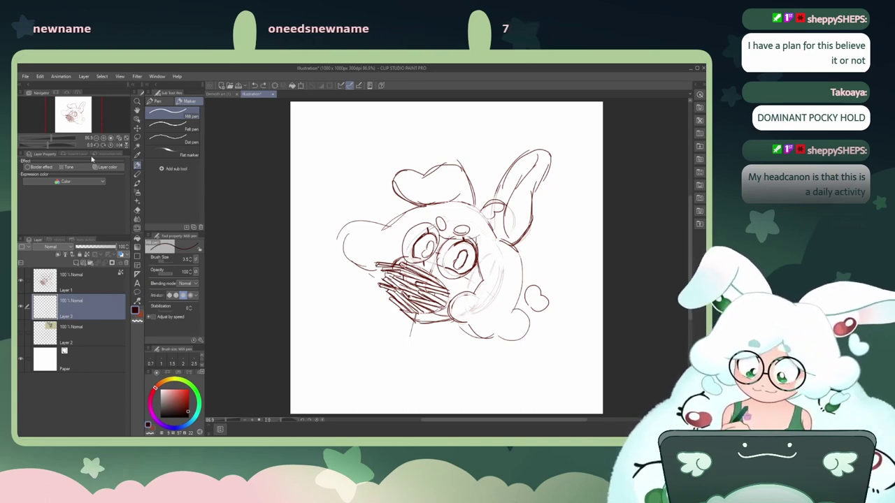
Step: Choose a light orange drawing color for the pocky sticks
{"action": "left_click", "coordinate": [105, 138]}
{"action": "left_click", "coordinate": [168, 382]}
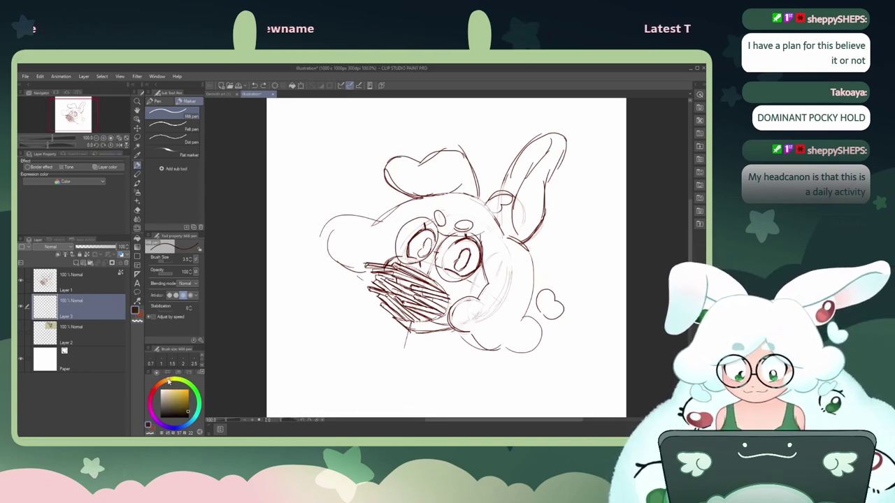
{"action": "left_click", "coordinate": [174, 390]}
{"action": "left_click_drag", "start_coordinate": [169, 381], "coordinate": [165, 381]}
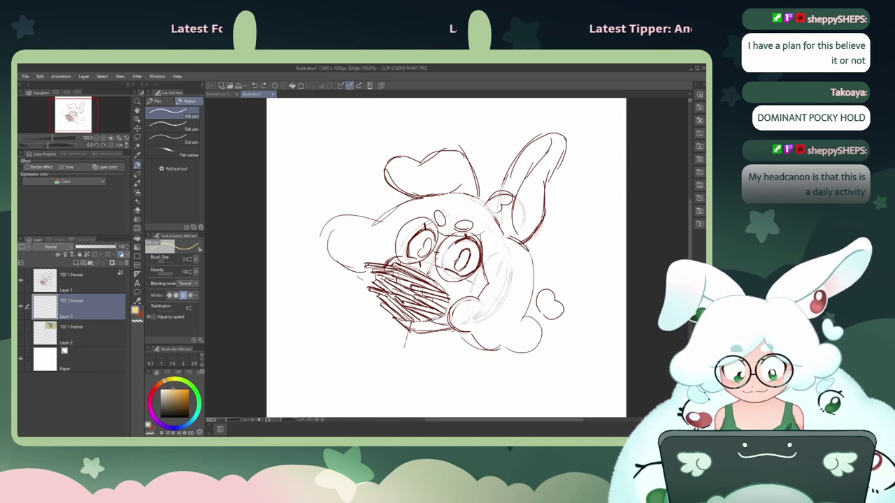
Step: Try painting the pocky sticks light orange with the Marker pen at a large and a smaller brush size
{"action": "left_click", "coordinate": [168, 262]}
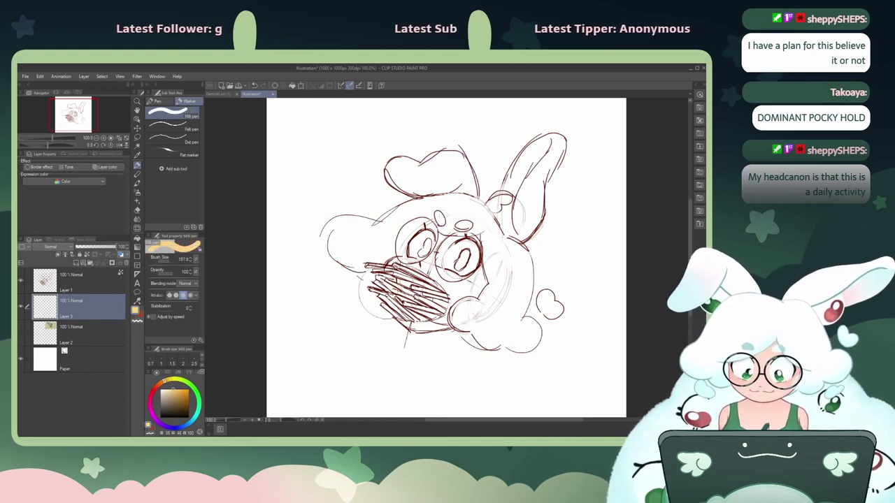
{"action": "left_click_drag", "start_coordinate": [404, 298], "coordinate": [411, 291]}
{"action": "key", "text": "ctrl+z"}
{"action": "key", "text": "ctrl+z"}
{"action": "key", "text": "ctrl+z"}
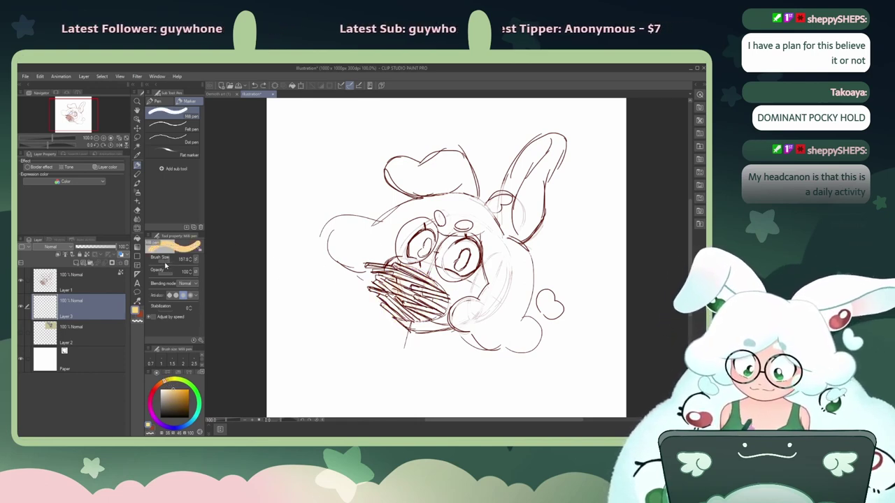
{"action": "left_click", "coordinate": [165, 264]}
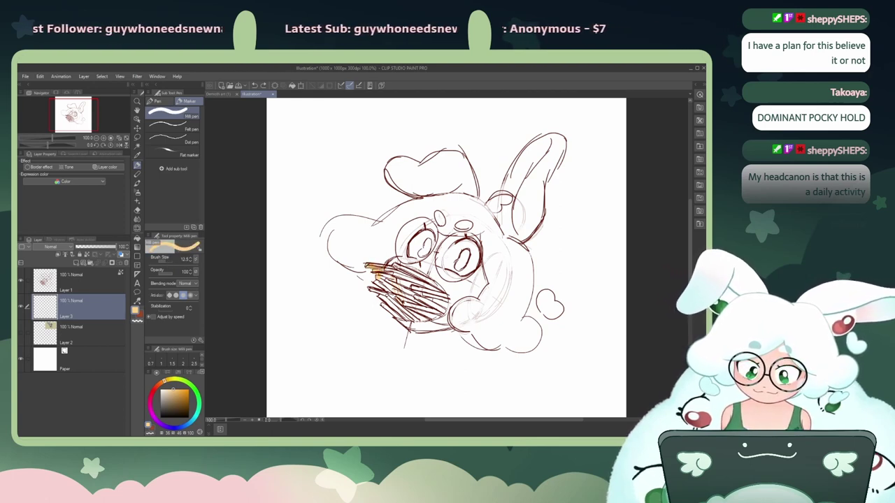
{"action": "key", "text": "ctrl+z"}
{"action": "key", "text": "ctrl+z"}
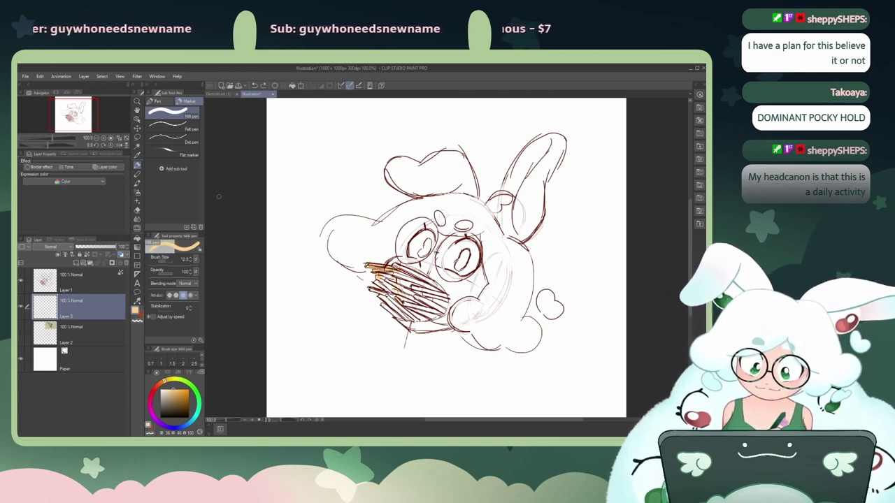
Step: Try painting the pocky sticks light orange with the Round watercolor brush
{"action": "left_click", "coordinate": [137, 192]}
{"action": "left_click", "coordinate": [138, 183]}
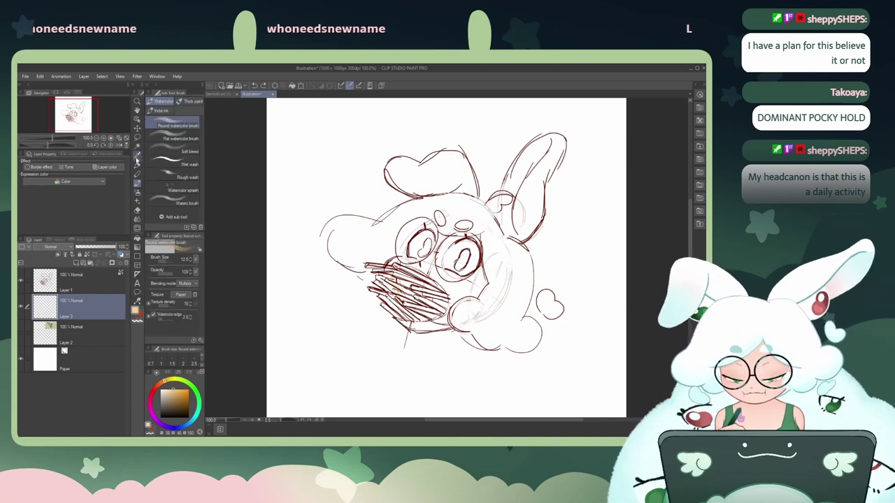
{"action": "mouse_move", "coordinate": [397, 281]}
{"action": "left_mouse_down"}
{"action": "mouse_move", "coordinate": [404, 299]}
{"action": "mouse_move", "coordinate": [414, 281]}
{"action": "mouse_move", "coordinate": [439, 303]}
{"action": "left_mouse_up"}
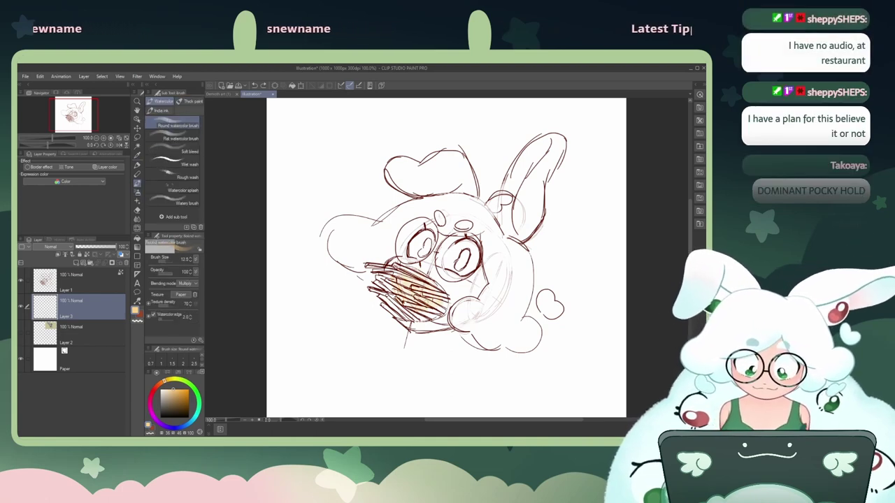
{"action": "key", "text": "ctrl+z"}
Step: Fill the bundle of pocky sticks with light orange using the Gouache brush at size 80
{"action": "left_click", "coordinate": [190, 101]}
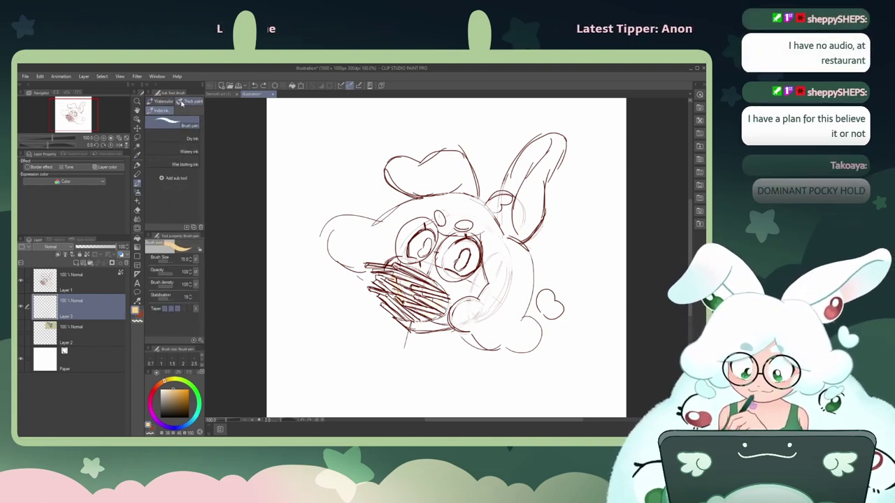
{"action": "left_click", "coordinate": [160, 135]}
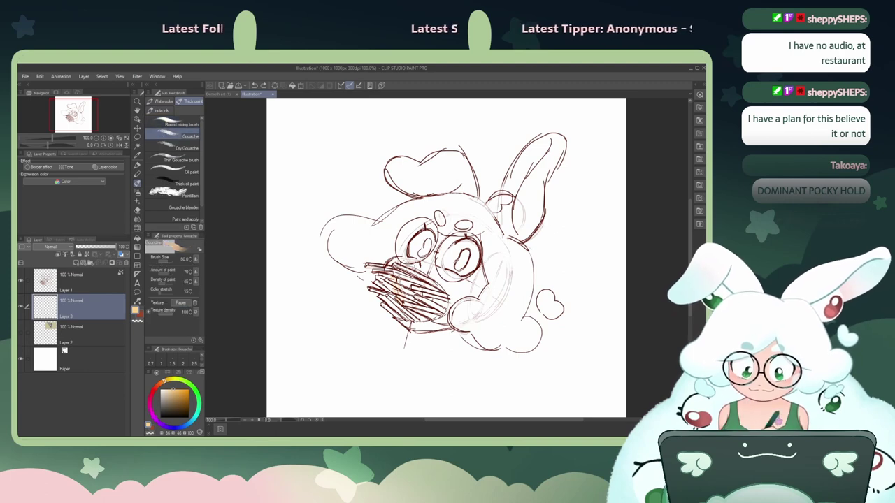
{"action": "mouse_move", "coordinate": [402, 276]}
{"action": "left_mouse_down"}
{"action": "mouse_move", "coordinate": [412, 315]}
{"action": "mouse_move", "coordinate": [437, 303]}
{"action": "mouse_move", "coordinate": [420, 313]}
{"action": "mouse_move", "coordinate": [423, 286]}
{"action": "mouse_move", "coordinate": [406, 278]}
{"action": "mouse_move", "coordinate": [393, 296]}
{"action": "mouse_move", "coordinate": [398, 306]}
{"action": "mouse_move", "coordinate": [376, 284]}
{"action": "mouse_move", "coordinate": [388, 277]}
{"action": "left_mouse_up"}
{"action": "key", "text": "ctrl+z"}
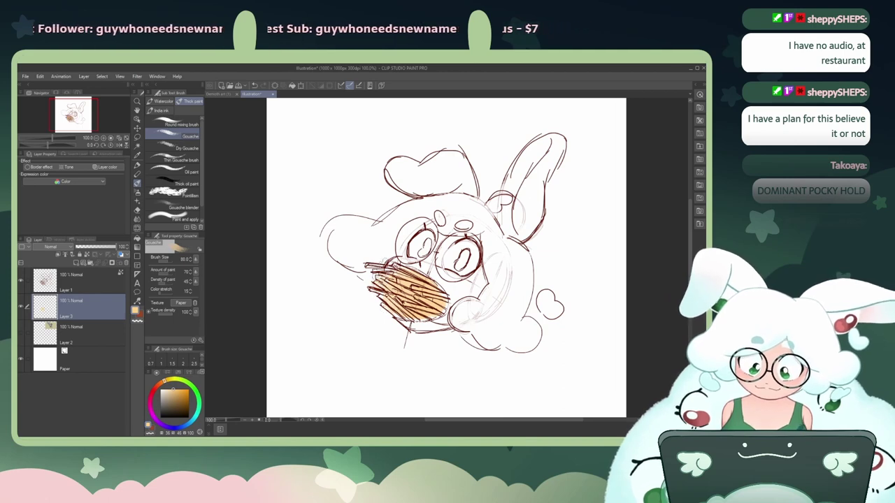
Step: Pick the dark reddish brown of the sketch lines as the drawing color and keep the pocky color layer active
{"action": "left_click", "coordinate": [104, 137]}
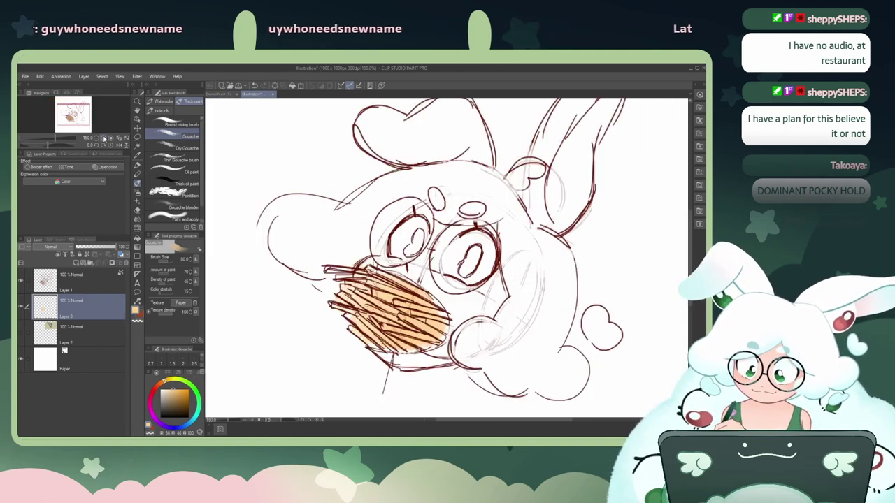
{"action": "left_click", "coordinate": [103, 138]}
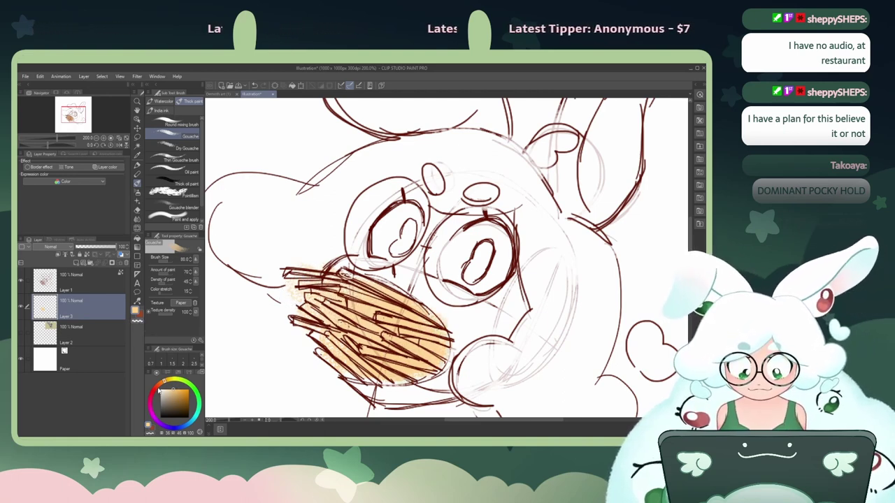
{"action": "key", "text": "i"}
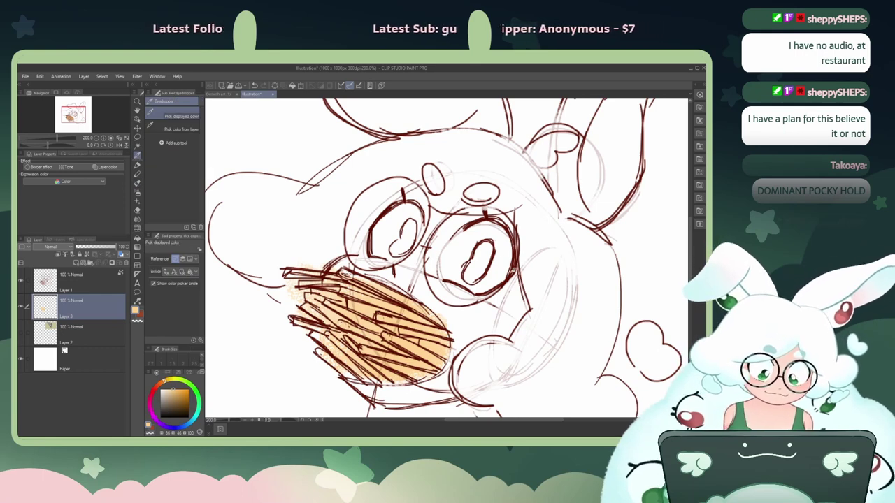
{"action": "left_click_drag", "start_coordinate": [509, 280], "coordinate": [508, 280]}
{"action": "left_click", "coordinate": [77, 280]}
{"action": "left_click", "coordinate": [77, 306]}
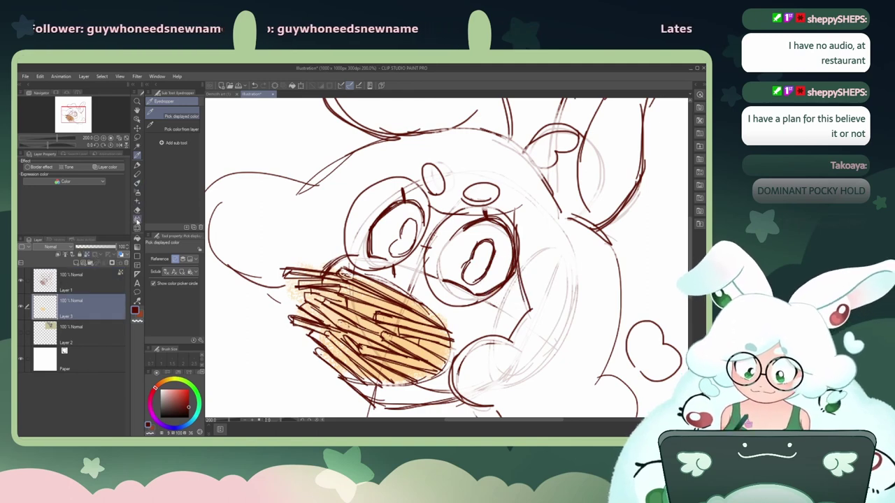
Step: Try a large dark brown Gouache stroke on the pocky, undo it, and reduce the brush to a fine size
{"action": "left_click", "coordinate": [138, 183]}
{"action": "mouse_move", "coordinate": [436, 325]}
{"action": "left_mouse_down"}
{"action": "mouse_move", "coordinate": [434, 347]}
{"action": "mouse_move", "coordinate": [419, 360]}
{"action": "mouse_move", "coordinate": [420, 336]}
{"action": "left_mouse_up"}
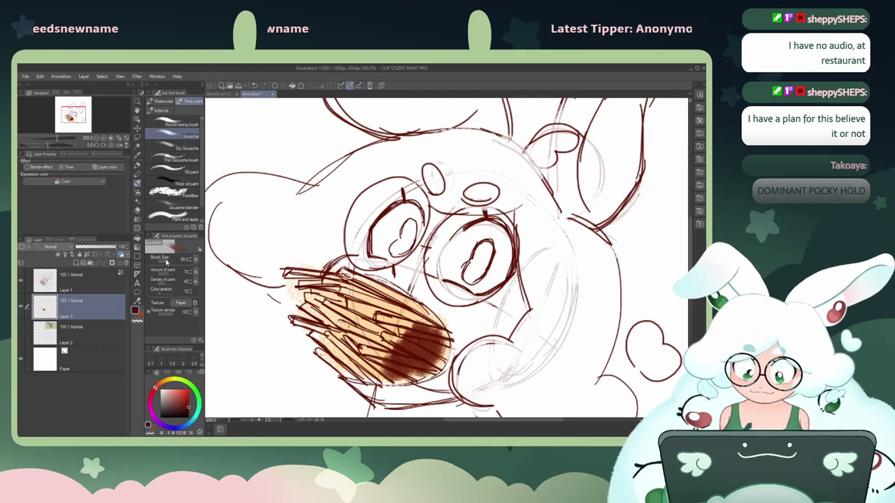
{"action": "left_click_drag", "start_coordinate": [166, 261], "coordinate": [164, 262]}
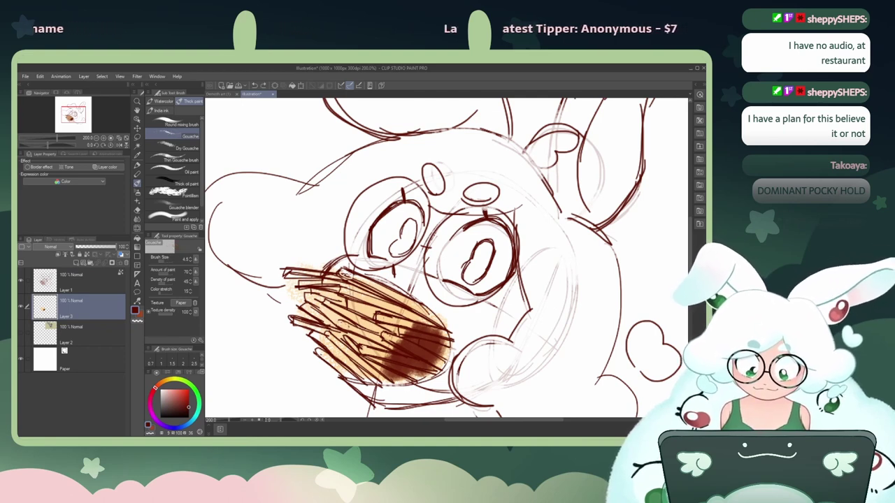
{"action": "key", "text": "ctrl+z"}
{"action": "key", "text": "ctrl+z"}
{"action": "key", "text": "ctrl+z"}
Step: Paint dark brown chocolate strokes on the mouth-side ends and upper edge of the pocky bundle
{"action": "mouse_move", "coordinate": [412, 371]}
{"action": "left_mouse_down"}
{"action": "mouse_move", "coordinate": [437, 328]}
{"action": "mouse_move", "coordinate": [428, 367]}
{"action": "mouse_move", "coordinate": [423, 326]}
{"action": "mouse_move", "coordinate": [404, 323]}
{"action": "left_mouse_up"}
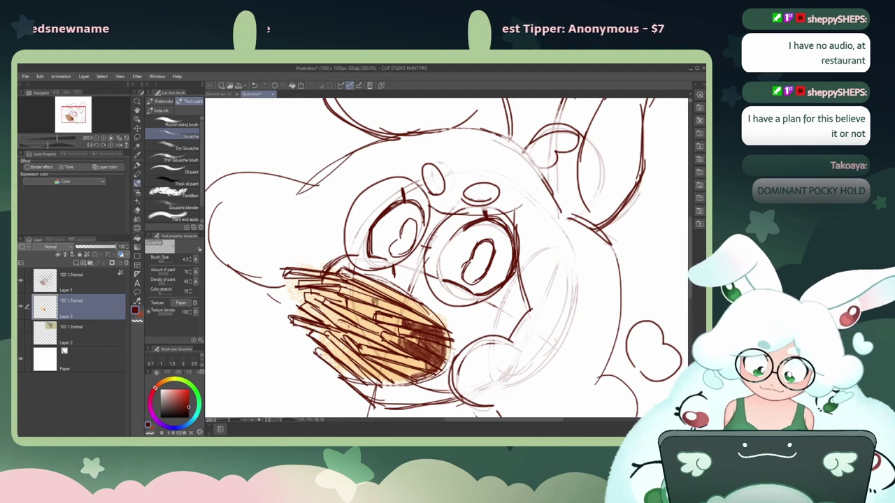
{"action": "left_click_drag", "start_coordinate": [379, 305], "coordinate": [428, 322]}
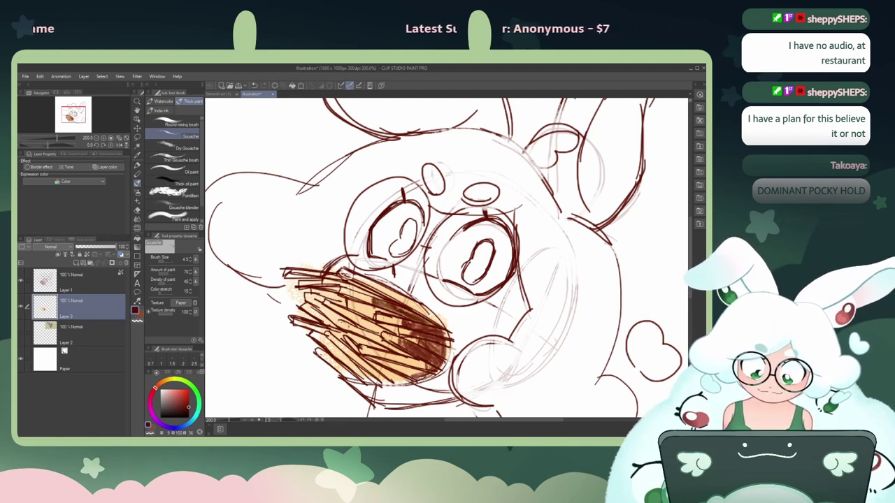
{"action": "mouse_move", "coordinate": [364, 279]}
{"action": "left_mouse_down"}
{"action": "mouse_move", "coordinate": [443, 329]}
{"action": "mouse_move", "coordinate": [454, 356]}
{"action": "left_mouse_up"}
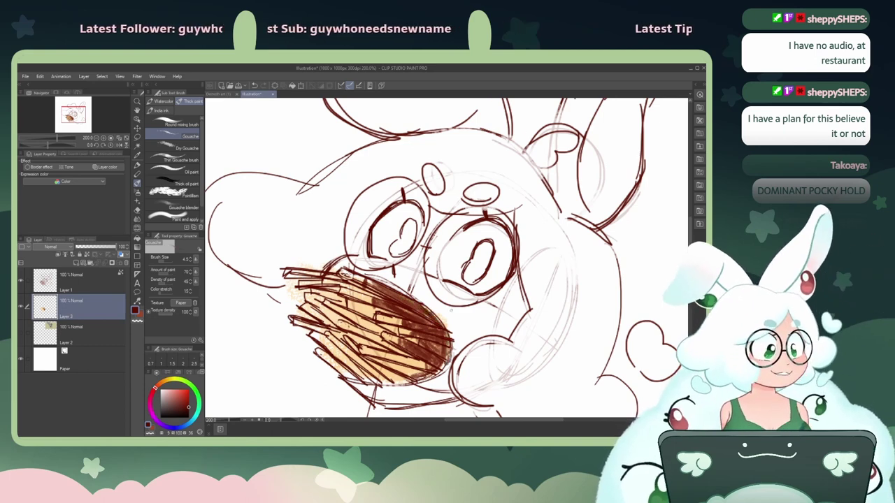
{"action": "key", "text": "ctrl+z"}
{"action": "mouse_move", "coordinate": [367, 285]}
{"action": "left_mouse_down"}
{"action": "mouse_move", "coordinate": [429, 318]}
{"action": "mouse_move", "coordinate": [407, 303]}
{"action": "left_mouse_up"}
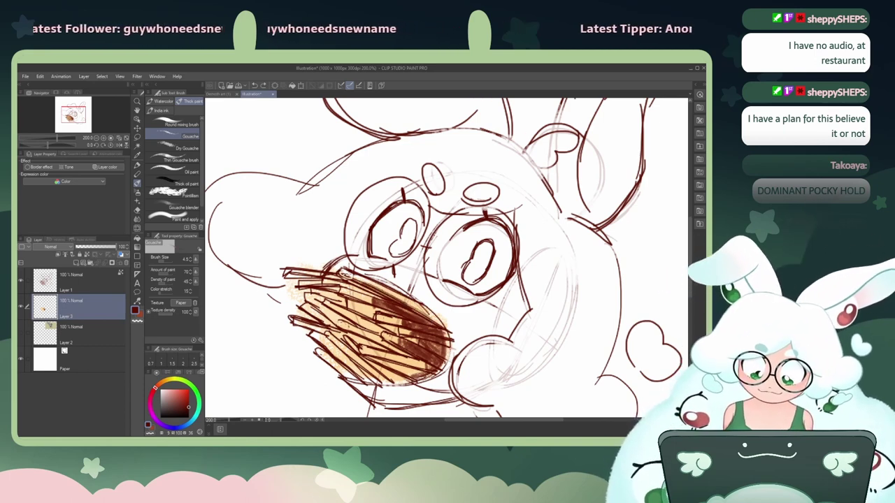
{"action": "mouse_move", "coordinate": [363, 283]}
{"action": "left_mouse_down"}
{"action": "mouse_move", "coordinate": [438, 319]}
{"action": "mouse_move", "coordinate": [445, 357]}
{"action": "mouse_move", "coordinate": [424, 354]}
{"action": "left_mouse_up"}
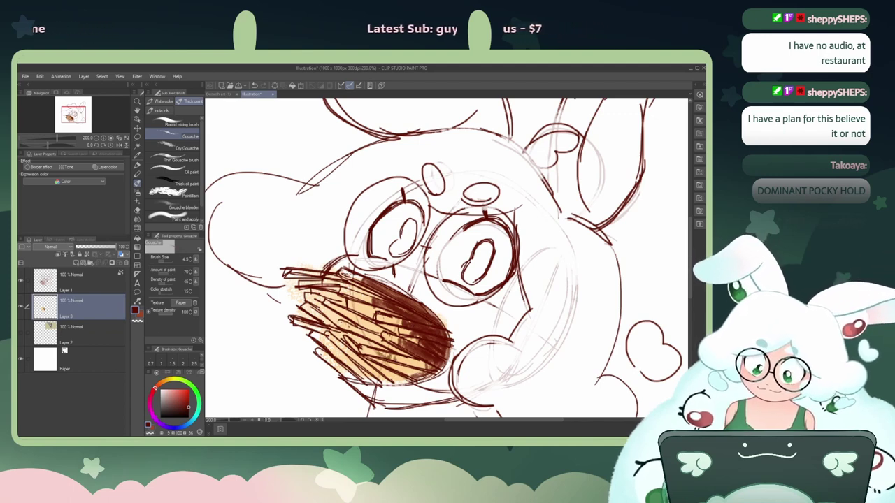
Step: Extend the dark brown chocolate strokes along the lower edge of the pocky bundle out to its lower tips
{"action": "mouse_move", "coordinate": [379, 355]}
{"action": "left_mouse_down"}
{"action": "mouse_move", "coordinate": [429, 370]}
{"action": "mouse_move", "coordinate": [413, 378]}
{"action": "left_mouse_up"}
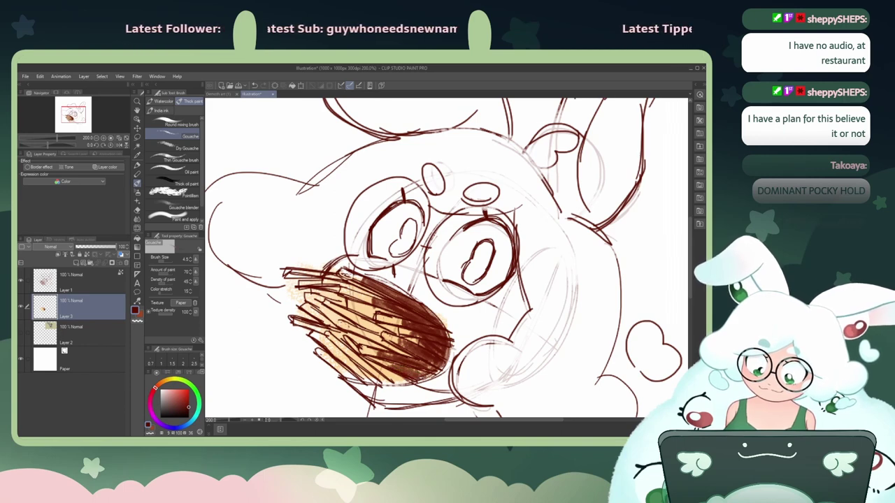
{"action": "left_click_drag", "start_coordinate": [367, 361], "coordinate": [403, 383]}
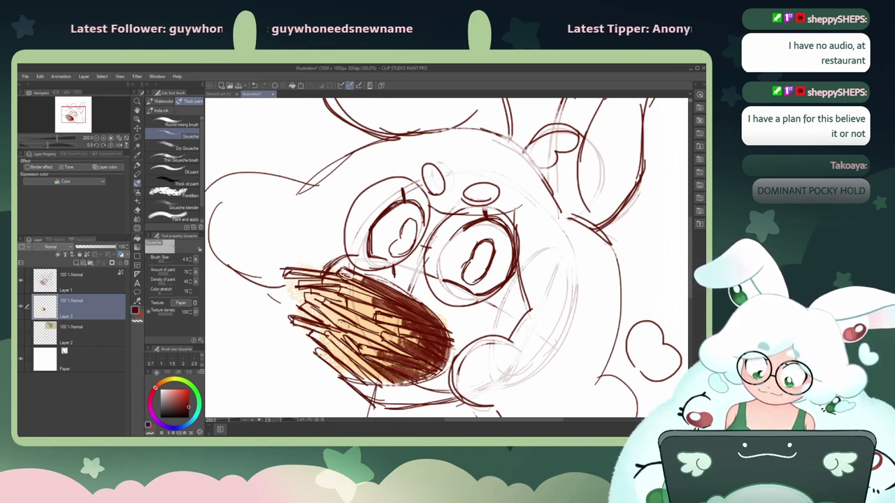
{"action": "left_click_drag", "start_coordinate": [366, 358], "coordinate": [402, 370]}
{"action": "mouse_move", "coordinate": [351, 357]}
{"action": "left_mouse_down"}
{"action": "mouse_move", "coordinate": [340, 346]}
{"action": "mouse_move", "coordinate": [383, 382]}
{"action": "left_mouse_up"}
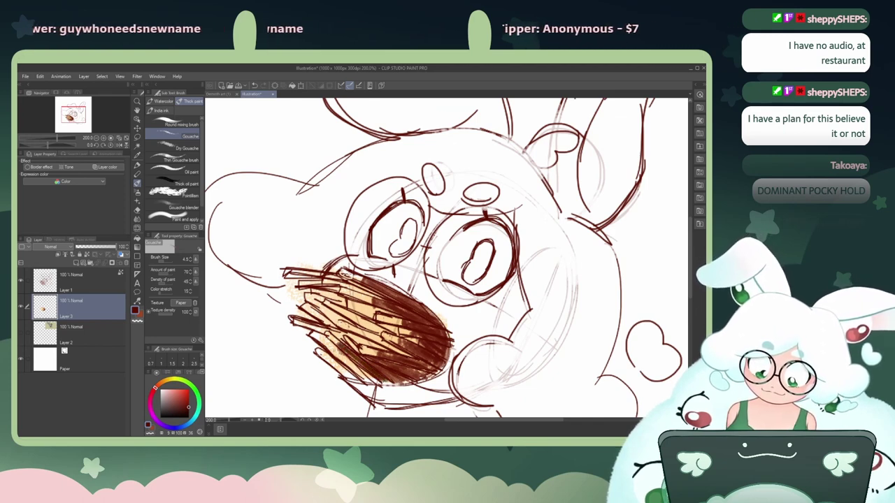
{"action": "mouse_move", "coordinate": [326, 344]}
{"action": "left_mouse_down"}
{"action": "mouse_move", "coordinate": [364, 376]}
{"action": "mouse_move", "coordinate": [355, 378]}
{"action": "left_mouse_up"}
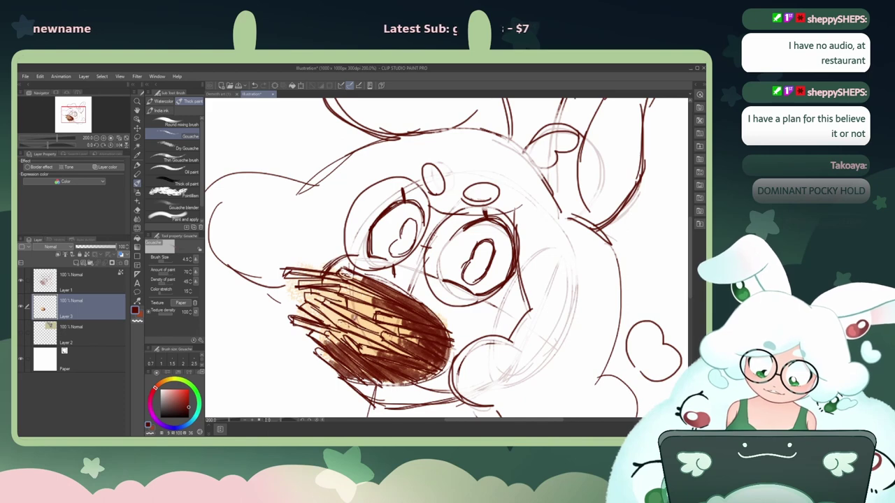
Step: Shade the middle of the pocky bundle with short dark brown strokes, leaving patches of light orange between them
{"action": "mouse_move", "coordinate": [352, 320]}
{"action": "left_mouse_down"}
{"action": "mouse_move", "coordinate": [382, 334]}
{"action": "mouse_move", "coordinate": [388, 323]}
{"action": "left_mouse_up"}
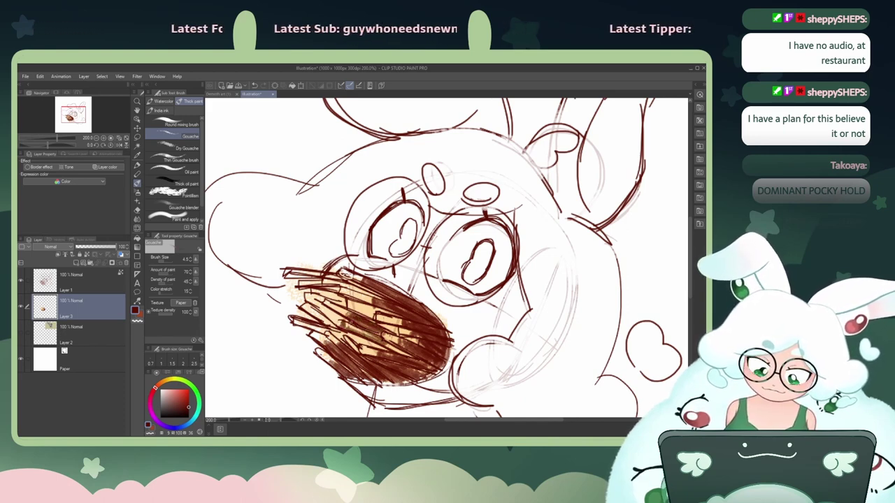
{"action": "mouse_move", "coordinate": [359, 353]}
{"action": "left_mouse_down"}
{"action": "mouse_move", "coordinate": [403, 329]}
{"action": "mouse_move", "coordinate": [380, 326]}
{"action": "mouse_move", "coordinate": [357, 341]}
{"action": "mouse_move", "coordinate": [372, 346]}
{"action": "left_mouse_up"}
{"action": "left_click_drag", "start_coordinate": [354, 338], "coordinate": [375, 345]}
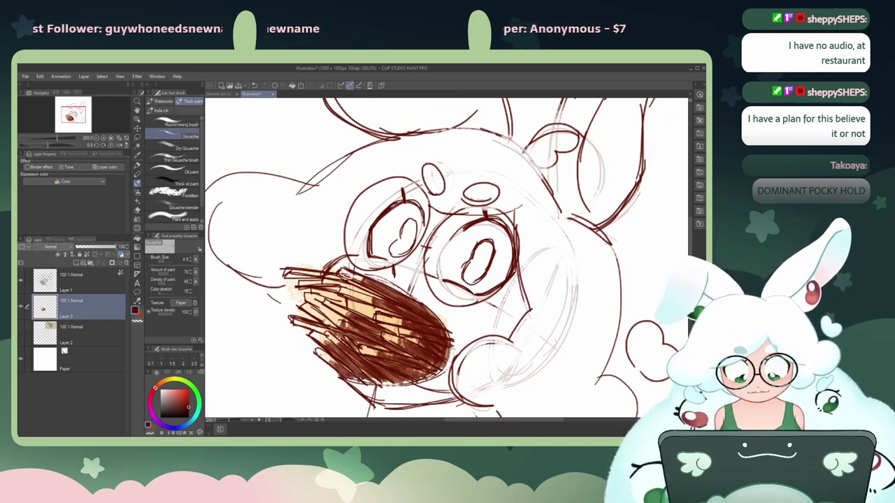
{"action": "mouse_move", "coordinate": [325, 311]}
{"action": "left_mouse_down"}
{"action": "mouse_move", "coordinate": [341, 326]}
{"action": "mouse_move", "coordinate": [346, 314]}
{"action": "left_mouse_up"}
{"action": "key", "text": "ctrl+z"}
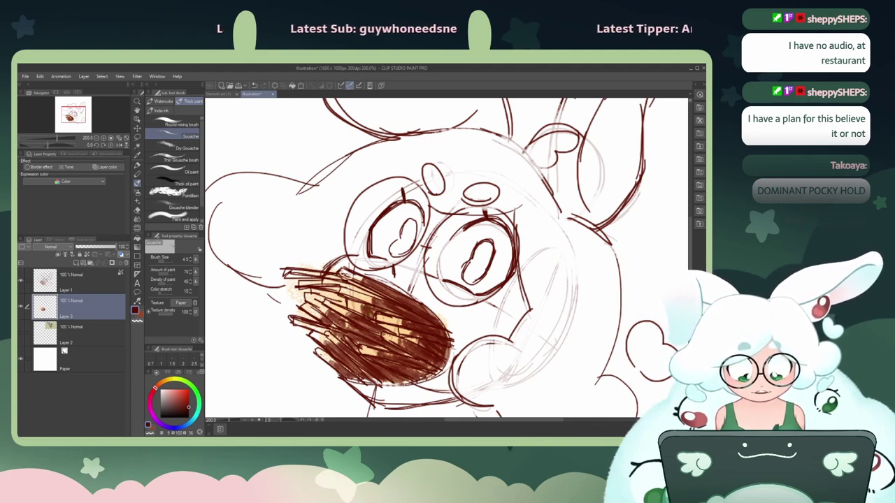
Step: Add dark brown strokes to the upper outer tips of the pocky sticks
{"action": "left_click_drag", "start_coordinate": [326, 281], "coordinate": [372, 296]}
{"action": "left_click_drag", "start_coordinate": [309, 272], "coordinate": [324, 276]}
{"action": "mouse_move", "coordinate": [315, 274]}
{"action": "left_mouse_down"}
{"action": "mouse_move", "coordinate": [343, 281]}
{"action": "mouse_move", "coordinate": [345, 308]}
{"action": "left_mouse_up"}
{"action": "left_click_drag", "start_coordinate": [330, 298], "coordinate": [350, 305]}
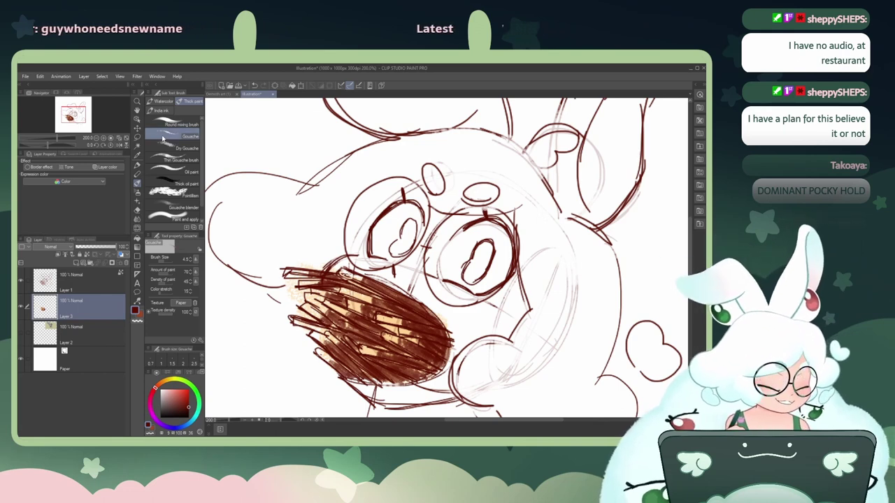
Step: Add a new empty layer between the pocky color layer and the hidden reference layer
{"action": "left_click", "coordinate": [98, 138]}
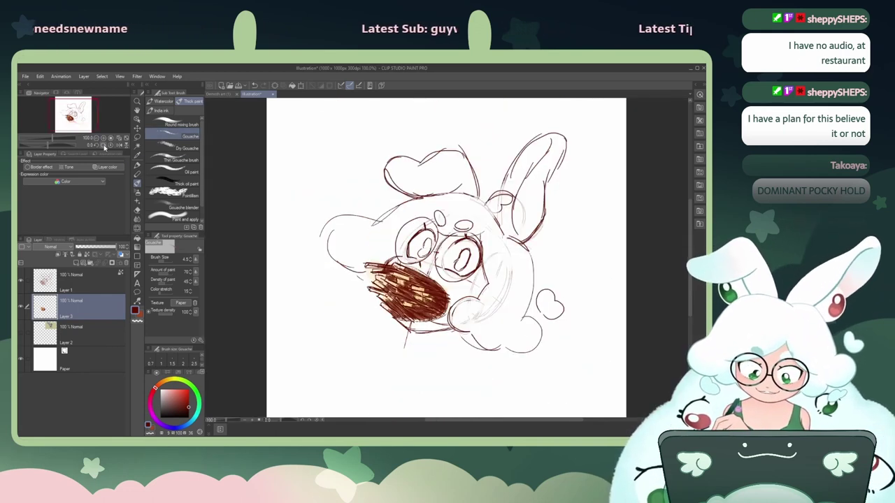
{"action": "left_click", "coordinate": [91, 328]}
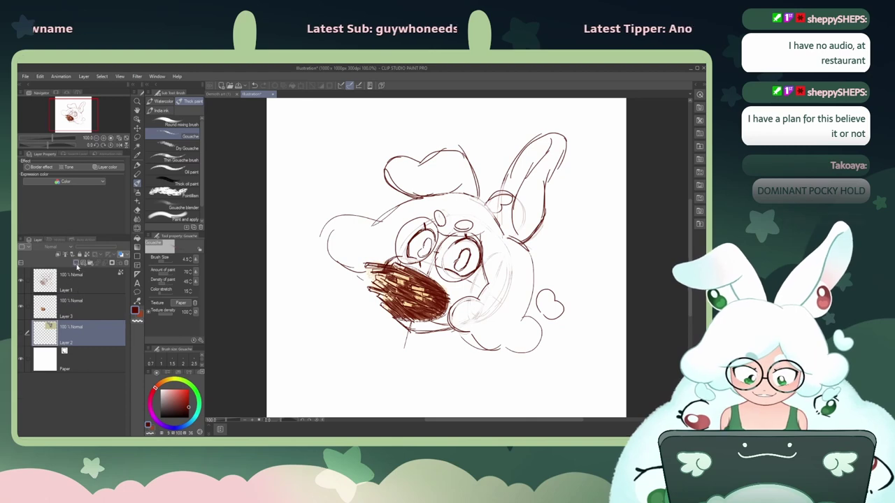
{"action": "left_click", "coordinate": [77, 264]}
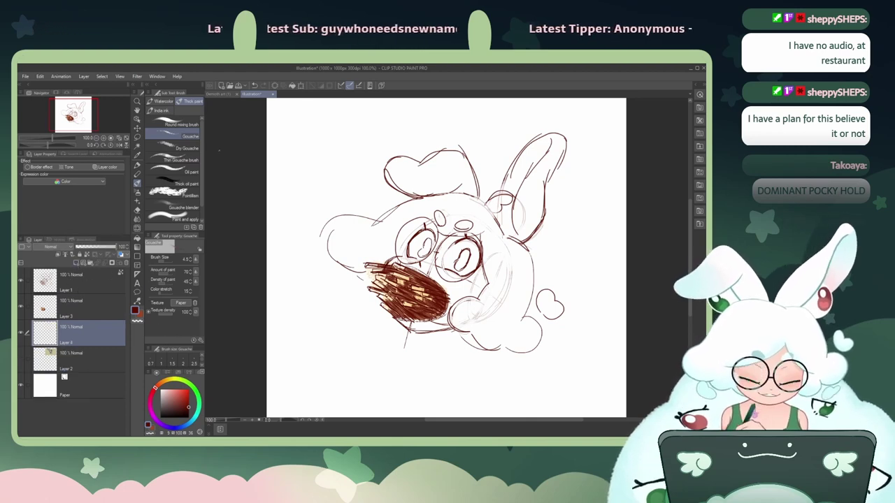
Step: Paint the character's head and fluffy hair light mint with the Gouache brush at about size 44
{"action": "left_click", "coordinate": [199, 413]}
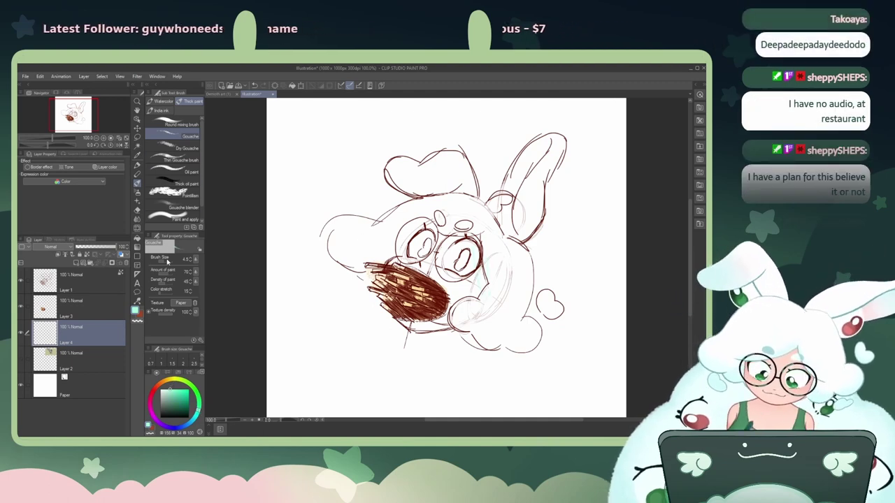
{"action": "left_click", "coordinate": [168, 260]}
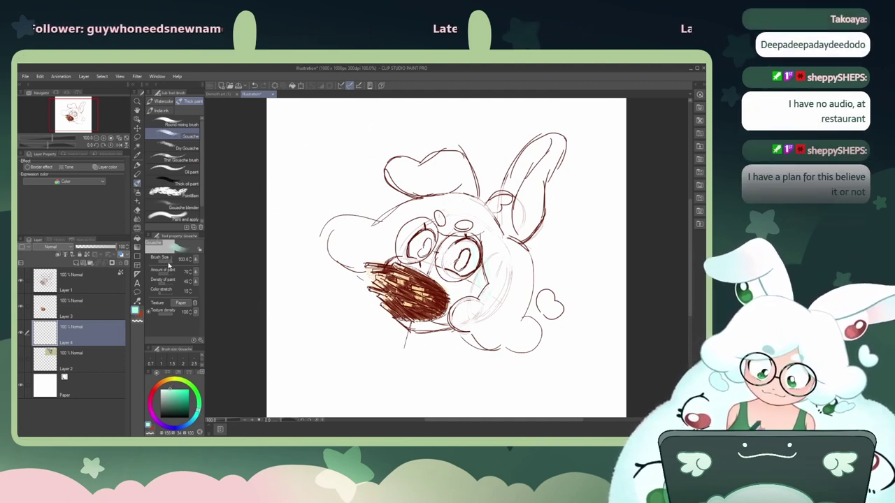
{"action": "left_click", "coordinate": [163, 262]}
{"action": "mouse_move", "coordinate": [441, 278]}
{"action": "left_mouse_down"}
{"action": "mouse_move", "coordinate": [490, 290]}
{"action": "mouse_move", "coordinate": [511, 259]}
{"action": "mouse_move", "coordinate": [508, 248]}
{"action": "mouse_move", "coordinate": [493, 271]}
{"action": "mouse_move", "coordinate": [491, 314]}
{"action": "mouse_move", "coordinate": [520, 308]}
{"action": "mouse_move", "coordinate": [516, 293]}
{"action": "mouse_move", "coordinate": [515, 337]}
{"action": "mouse_move", "coordinate": [501, 326]}
{"action": "mouse_move", "coordinate": [491, 336]}
{"action": "mouse_move", "coordinate": [463, 323]}
{"action": "left_mouse_up"}
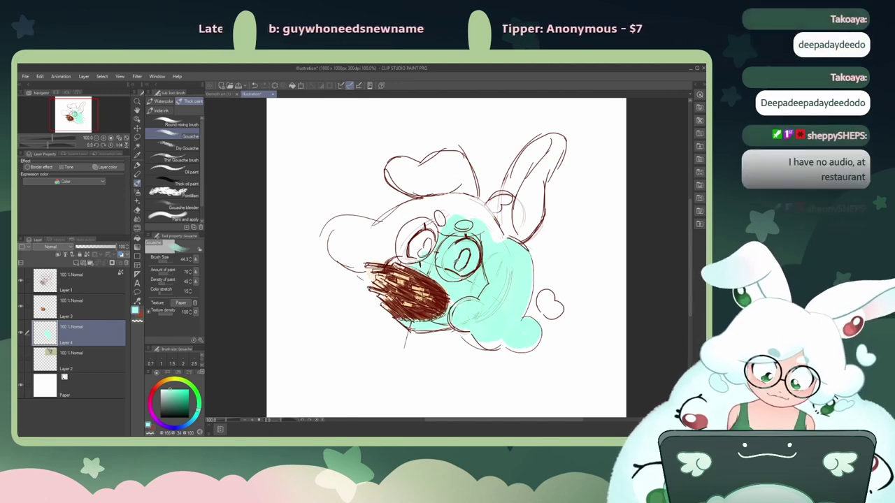
{"action": "mouse_move", "coordinate": [392, 252]}
{"action": "left_mouse_down"}
{"action": "mouse_move", "coordinate": [359, 251]}
{"action": "mouse_move", "coordinate": [355, 237]}
{"action": "mouse_move", "coordinate": [372, 230]}
{"action": "mouse_move", "coordinate": [337, 233]}
{"action": "mouse_move", "coordinate": [359, 265]}
{"action": "mouse_move", "coordinate": [362, 237]}
{"action": "mouse_move", "coordinate": [400, 233]}
{"action": "mouse_move", "coordinate": [414, 212]}
{"action": "mouse_move", "coordinate": [384, 239]}
{"action": "mouse_move", "coordinate": [439, 211]}
{"action": "mouse_move", "coordinate": [391, 222]}
{"action": "mouse_move", "coordinate": [453, 199]}
{"action": "mouse_move", "coordinate": [417, 211]}
{"action": "mouse_move", "coordinate": [479, 215]}
{"action": "mouse_move", "coordinate": [489, 240]}
{"action": "mouse_move", "coordinate": [517, 206]}
{"action": "mouse_move", "coordinate": [501, 202]}
{"action": "mouse_move", "coordinate": [517, 205]}
{"action": "mouse_move", "coordinate": [519, 229]}
{"action": "left_mouse_up"}
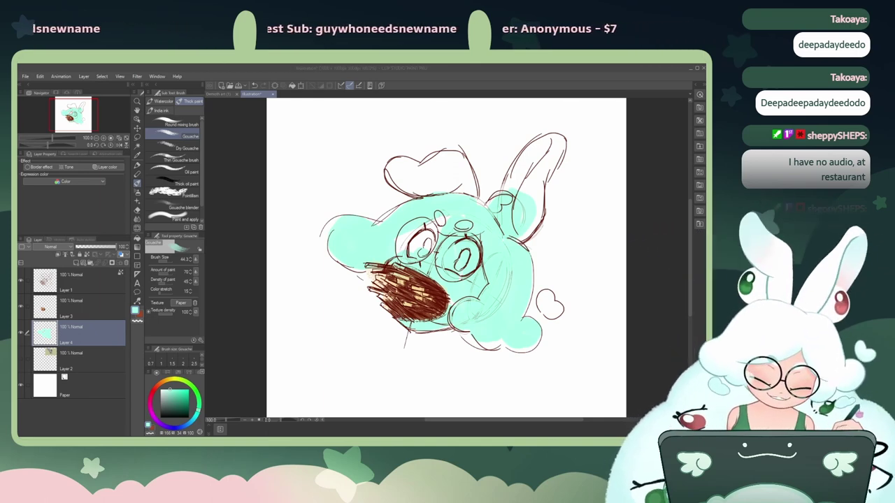
Step: Fill both rabbit ears, the remaining area around the glasses and the floating heart with light mint
{"action": "mouse_move", "coordinate": [515, 226]}
{"action": "left_mouse_down"}
{"action": "mouse_move", "coordinate": [535, 198]}
{"action": "mouse_move", "coordinate": [542, 157]}
{"action": "mouse_move", "coordinate": [546, 169]}
{"action": "mouse_move", "coordinate": [557, 146]}
{"action": "mouse_move", "coordinate": [538, 154]}
{"action": "mouse_move", "coordinate": [535, 177]}
{"action": "left_mouse_up"}
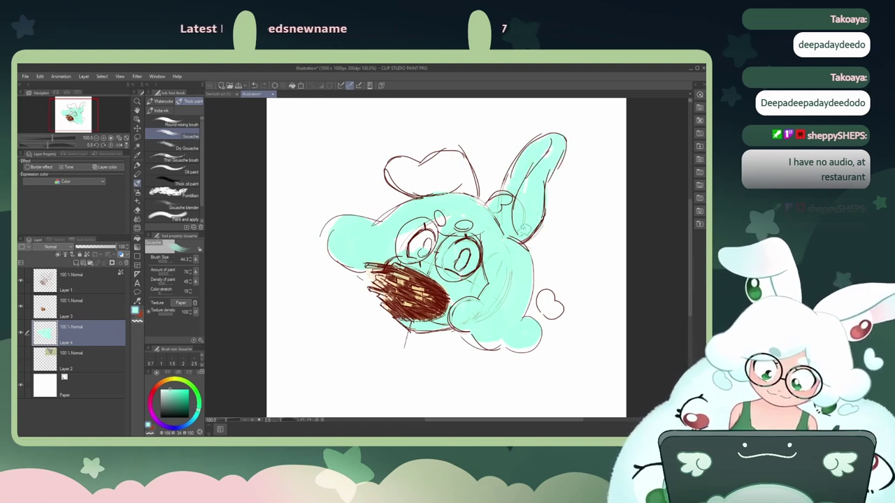
{"action": "mouse_move", "coordinate": [454, 186]}
{"action": "left_mouse_down"}
{"action": "mouse_move", "coordinate": [459, 164]}
{"action": "mouse_move", "coordinate": [466, 170]}
{"action": "mouse_move", "coordinate": [447, 158]}
{"action": "mouse_move", "coordinate": [414, 174]}
{"action": "mouse_move", "coordinate": [399, 166]}
{"action": "mouse_move", "coordinate": [434, 181]}
{"action": "left_mouse_up"}
{"action": "mouse_move", "coordinate": [431, 217]}
{"action": "left_mouse_down"}
{"action": "mouse_move", "coordinate": [409, 245]}
{"action": "mouse_move", "coordinate": [396, 239]}
{"action": "left_mouse_up"}
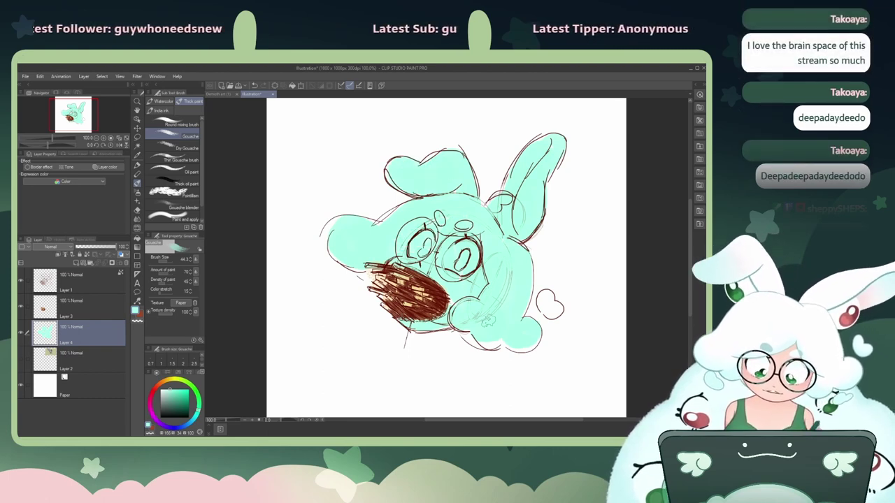
{"action": "left_click_drag", "start_coordinate": [539, 306], "coordinate": [552, 309]}
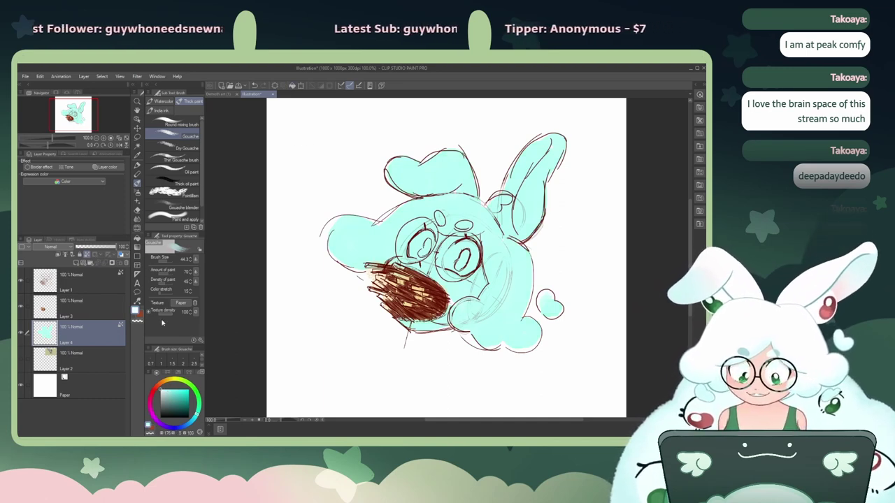
Step: Brush a soft white wash over the ears, hair and head with the Gouache brush at about size 262, leaving mint at the outer edges
{"action": "left_click_drag", "start_coordinate": [453, 199], "coordinate": [430, 172]}
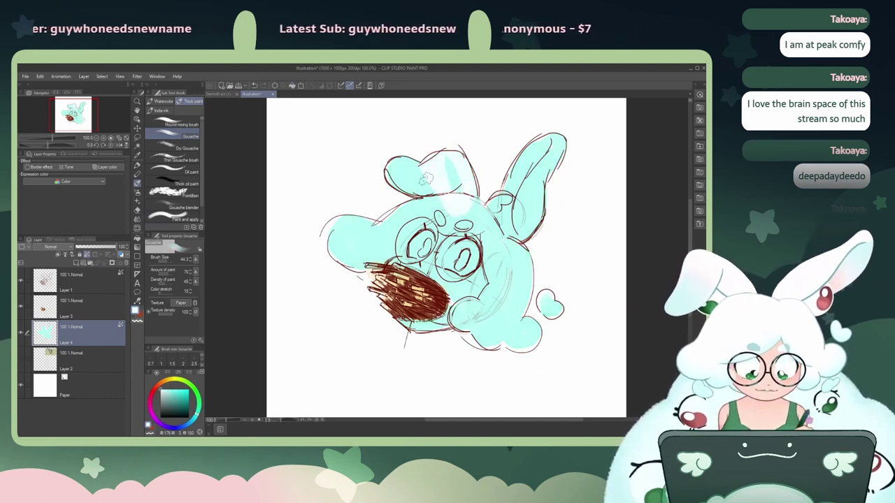
{"action": "key", "text": "ctrl+z"}
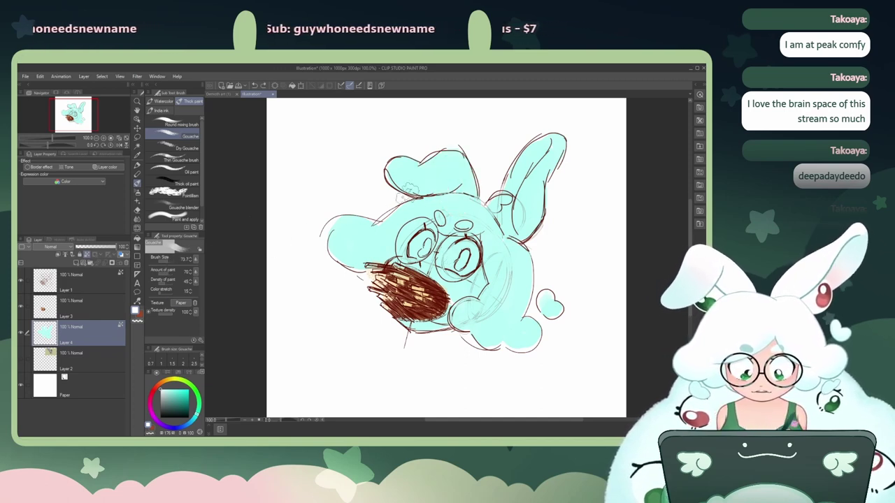
{"action": "left_click", "coordinate": [169, 263]}
{"action": "left_click_drag", "start_coordinate": [169, 263], "coordinate": [174, 263]}
{"action": "mouse_move", "coordinate": [386, 216]}
{"action": "left_mouse_down"}
{"action": "mouse_move", "coordinate": [447, 183]}
{"action": "mouse_move", "coordinate": [407, 149]}
{"action": "left_mouse_up"}
{"action": "mouse_move", "coordinate": [519, 197]}
{"action": "left_mouse_down"}
{"action": "mouse_move", "coordinate": [502, 267]}
{"action": "mouse_move", "coordinate": [540, 183]}
{"action": "mouse_move", "coordinate": [480, 217]}
{"action": "mouse_move", "coordinate": [363, 203]}
{"action": "mouse_move", "coordinate": [428, 193]}
{"action": "mouse_move", "coordinate": [388, 183]}
{"action": "mouse_move", "coordinate": [467, 229]}
{"action": "mouse_move", "coordinate": [484, 261]}
{"action": "mouse_move", "coordinate": [533, 269]}
{"action": "mouse_move", "coordinate": [526, 290]}
{"action": "mouse_move", "coordinate": [509, 281]}
{"action": "left_mouse_up"}
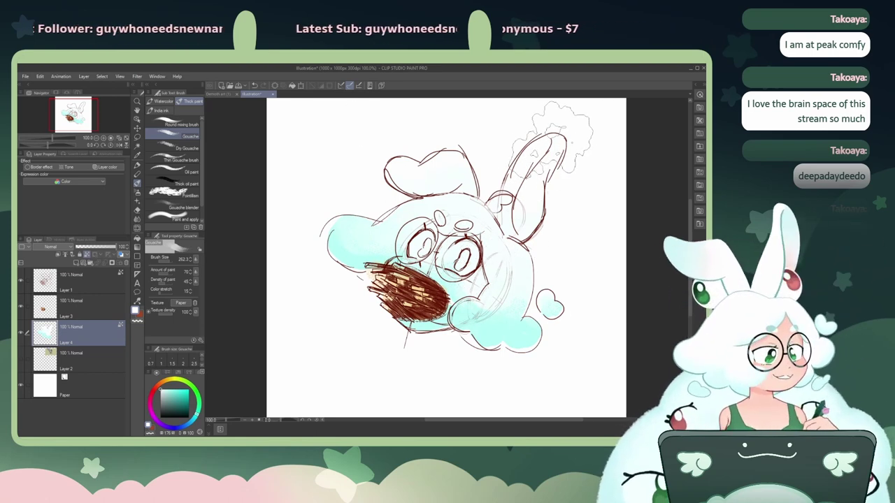
{"action": "key", "text": "ctrl+z"}
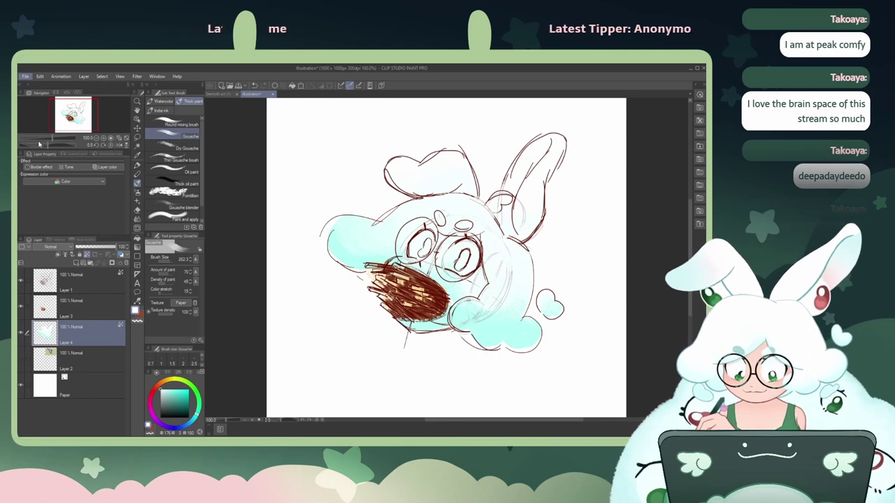
Step: Save the rabbit pocky illustration and close its document
{"action": "key", "text": "alt+Tab"}
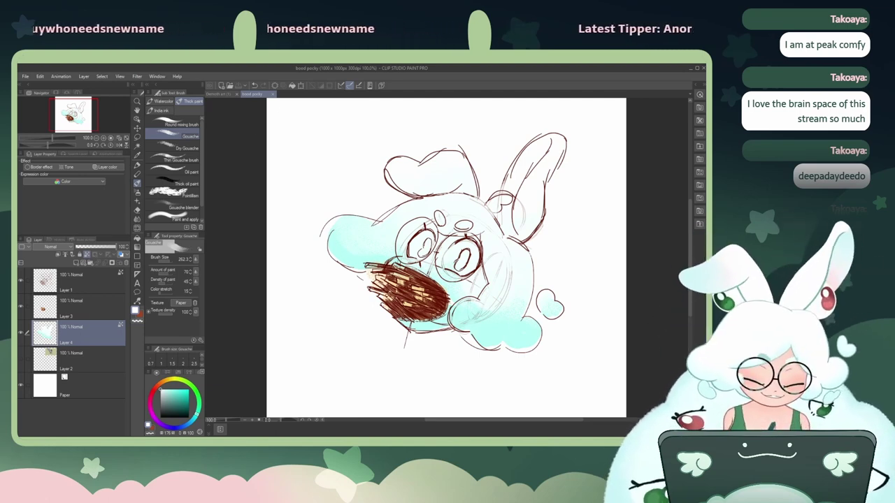
{"action": "left_click", "coordinate": [273, 95]}
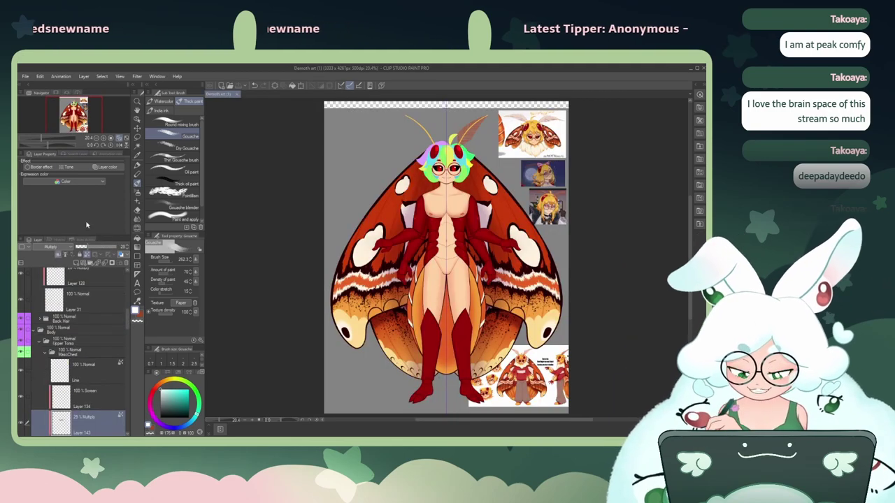
Step: Examine the moth character's face, glasses, nose and upper chest at several zoom levels
{"action": "left_click", "coordinate": [103, 138]}
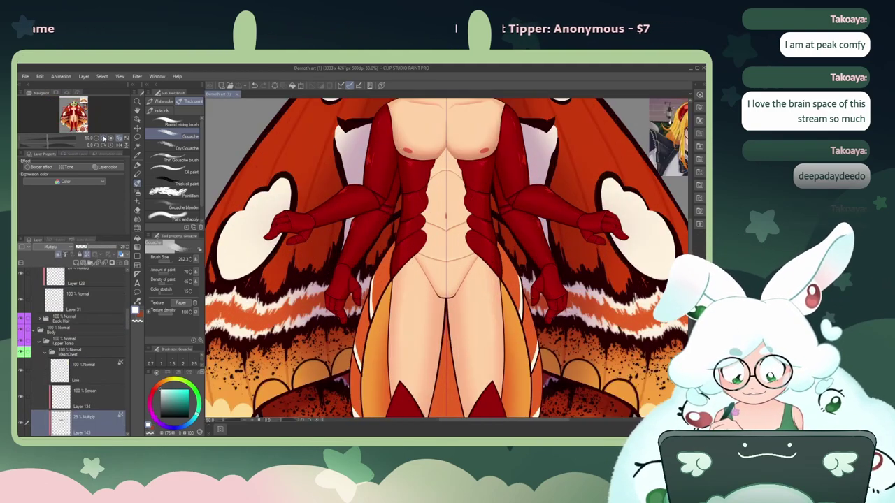
{"action": "left_click_drag", "start_coordinate": [73, 116], "coordinate": [73, 106]}
{"action": "scroll", "coordinate": [448, 259], "scroll_direction": "down", "scroll_amount": 1}
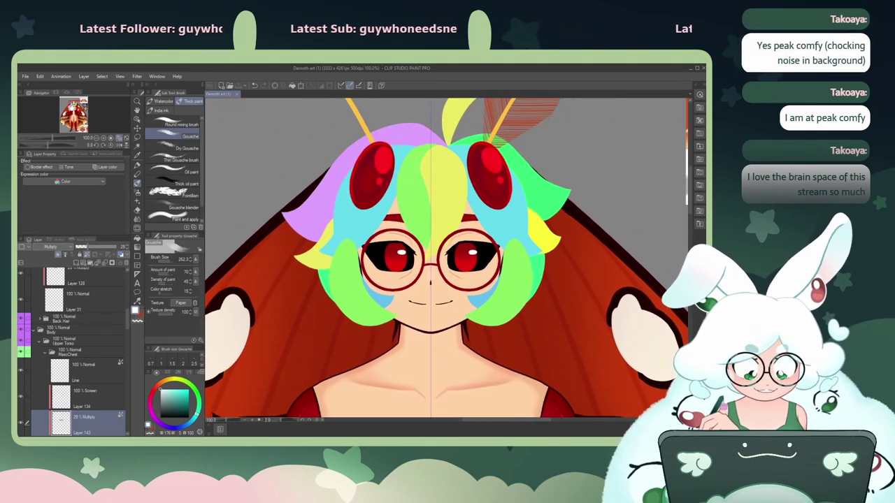
{"action": "scroll", "coordinate": [448, 258], "scroll_direction": "down", "scroll_amount": 1}
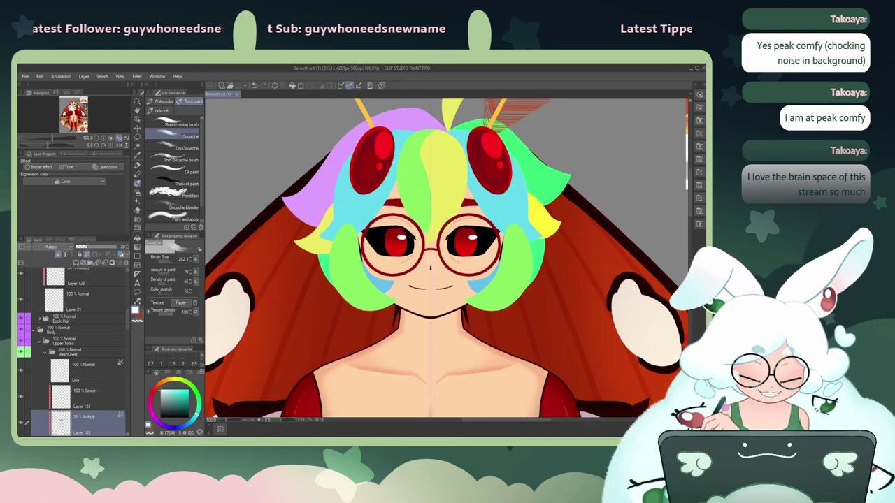
{"action": "scroll", "coordinate": [446, 258], "scroll_direction": "down", "scroll_amount": 3}
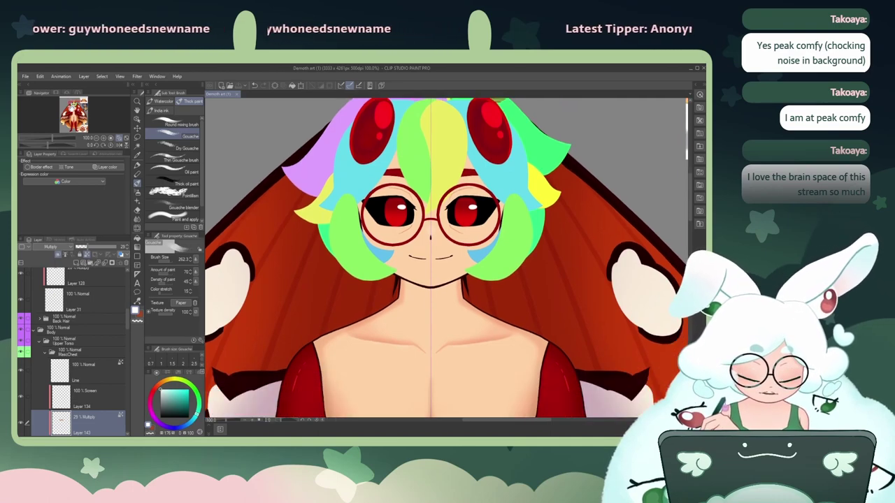
{"action": "scroll", "coordinate": [447, 258], "scroll_direction": "up", "scroll_amount": 5}
{"action": "left_click_drag", "start_coordinate": [431, 290], "coordinate": [447, 245]}
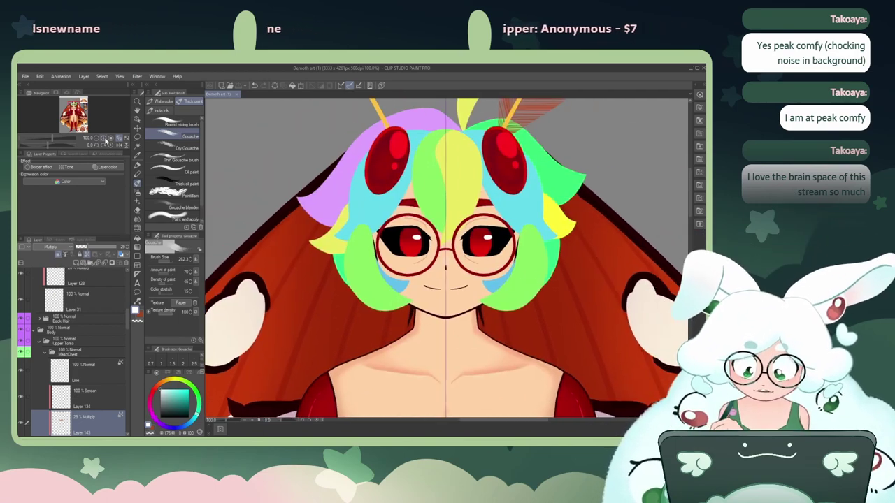
{"action": "left_click", "coordinate": [104, 138]}
{"action": "left_click", "coordinate": [110, 138]}
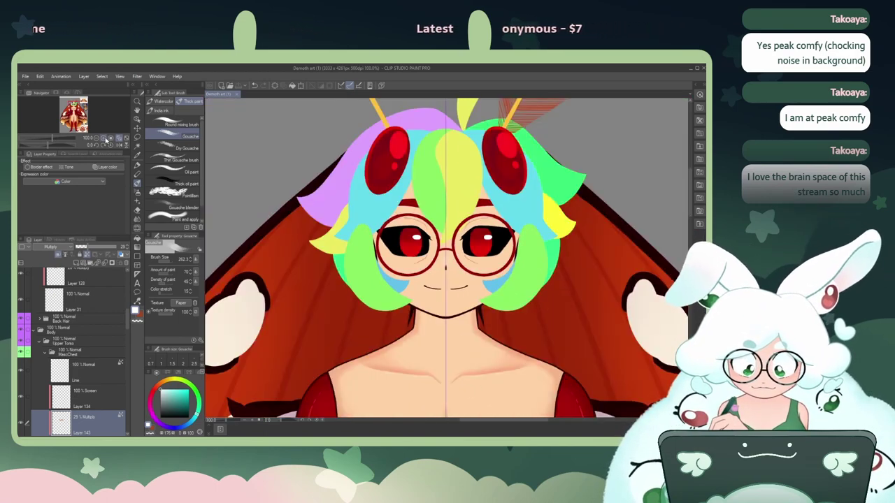
{"action": "left_click", "coordinate": [104, 138]}
{"action": "left_click", "coordinate": [103, 138]}
{"action": "left_click", "coordinate": [104, 137]}
{"action": "left_click", "coordinate": [103, 138]}
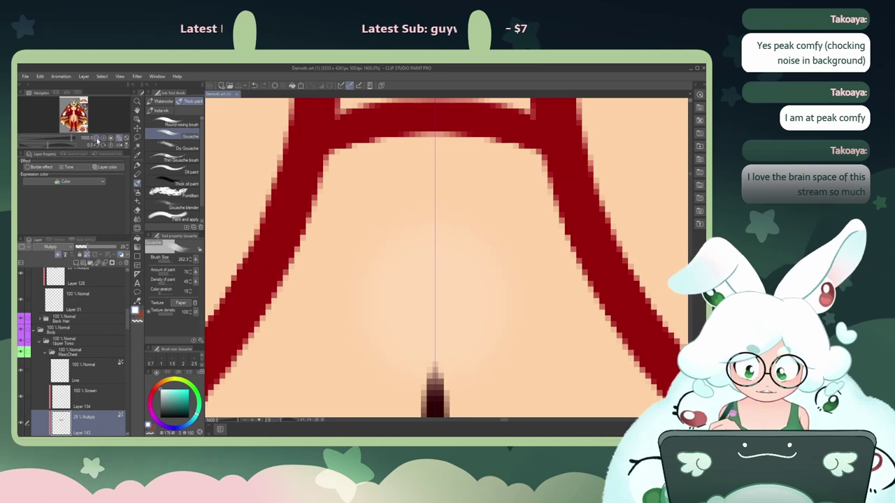
{"action": "left_click", "coordinate": [96, 138]}
{"action": "left_click", "coordinate": [96, 139]}
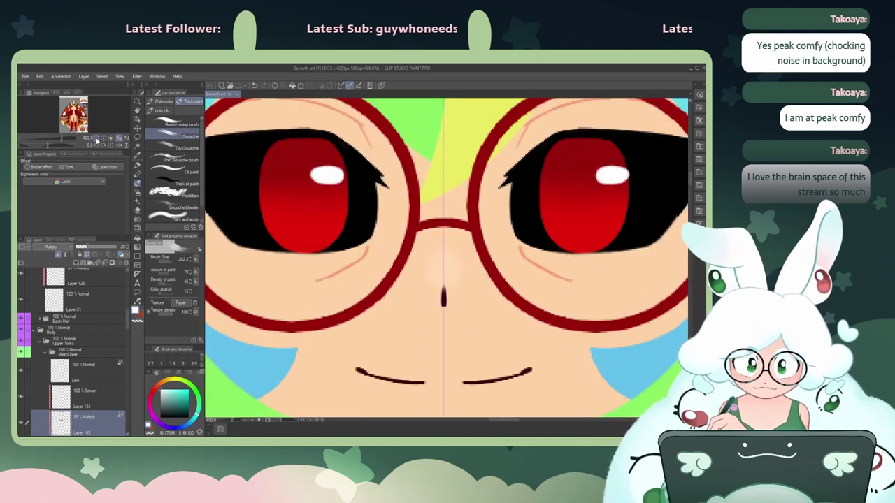
{"action": "left_click", "coordinate": [96, 139]}
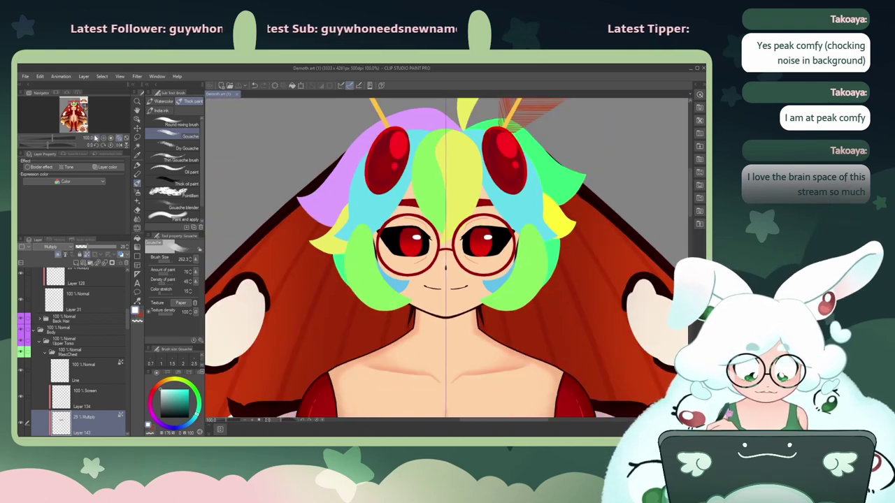
Step: Select the NoseShine layer from the canvas and set its blending mode to Add
{"action": "left_click", "coordinate": [104, 139]}
{"action": "left_click", "coordinate": [104, 139]}
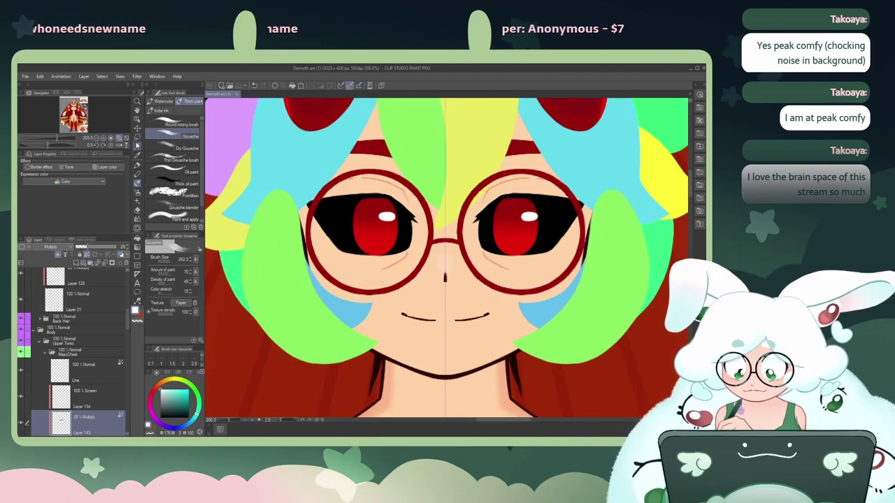
{"action": "left_click", "coordinate": [138, 119]}
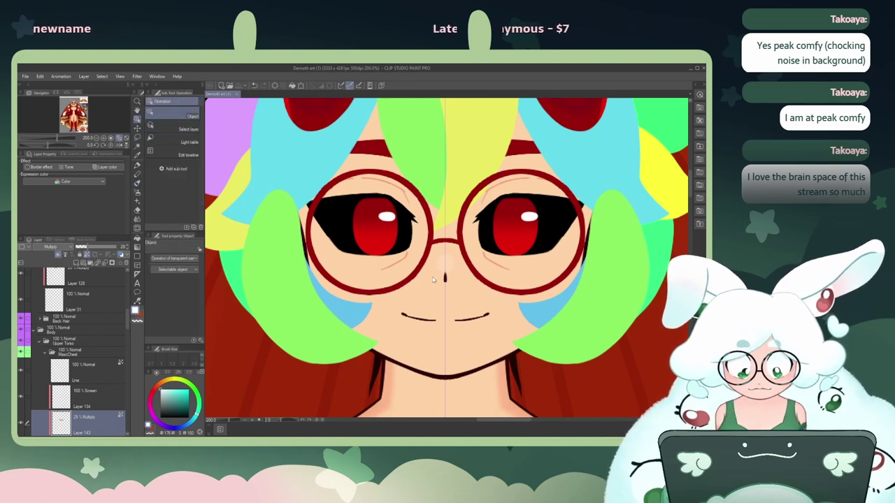
{"action": "left_click", "coordinate": [442, 269]}
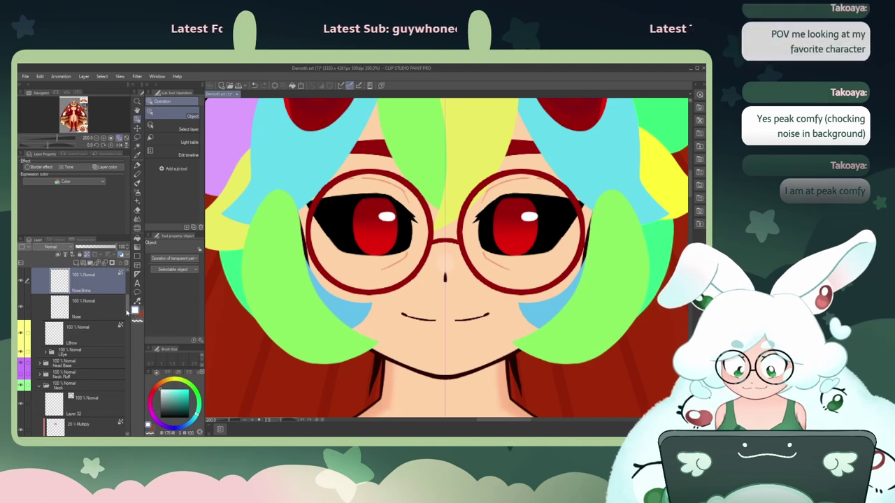
{"action": "scroll", "coordinate": [115, 299], "scroll_direction": "up", "scroll_amount": 2}
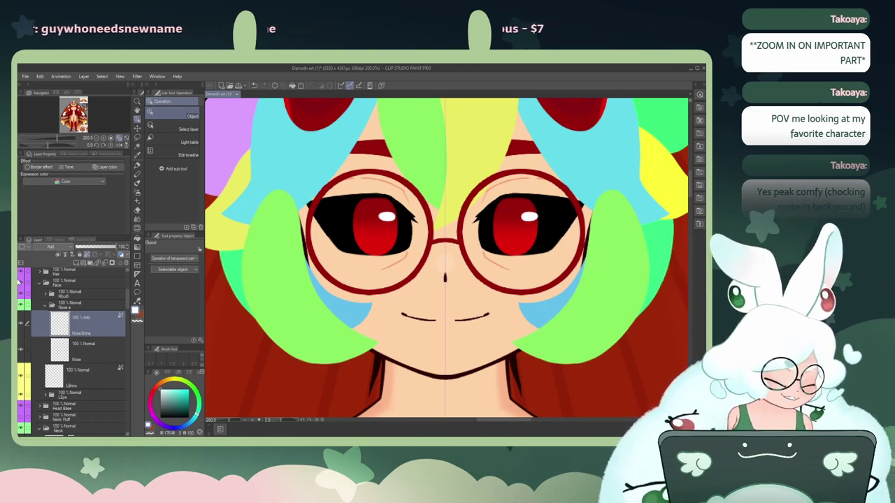
Step: Select the moth character's Multiply shading layer on the chest and toggle its visibility to check its effect
{"action": "left_click", "coordinate": [97, 138]}
{"action": "left_click", "coordinate": [96, 138]}
{"action": "mouse_move", "coordinate": [74, 115]}
{"action": "left_mouse_down"}
{"action": "mouse_move", "coordinate": [74, 122]}
{"action": "mouse_move", "coordinate": [74, 108]}
{"action": "left_mouse_up"}
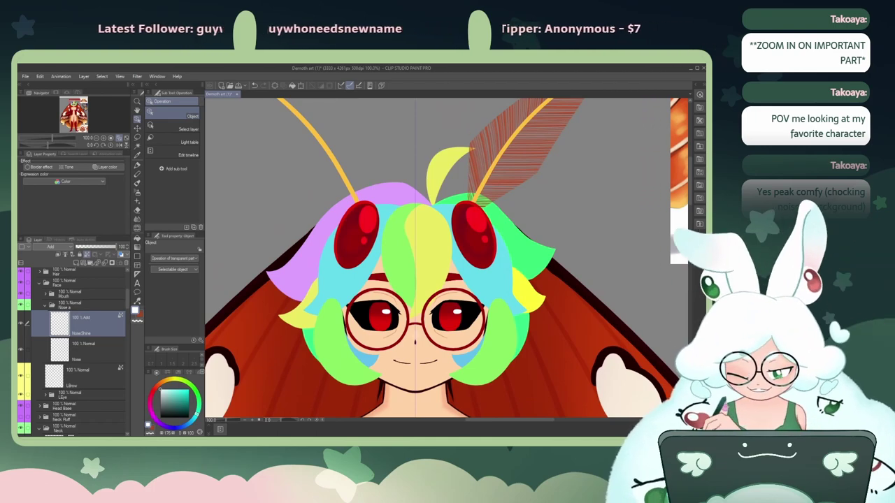
{"action": "left_click_drag", "start_coordinate": [75, 112], "coordinate": [74, 112]}
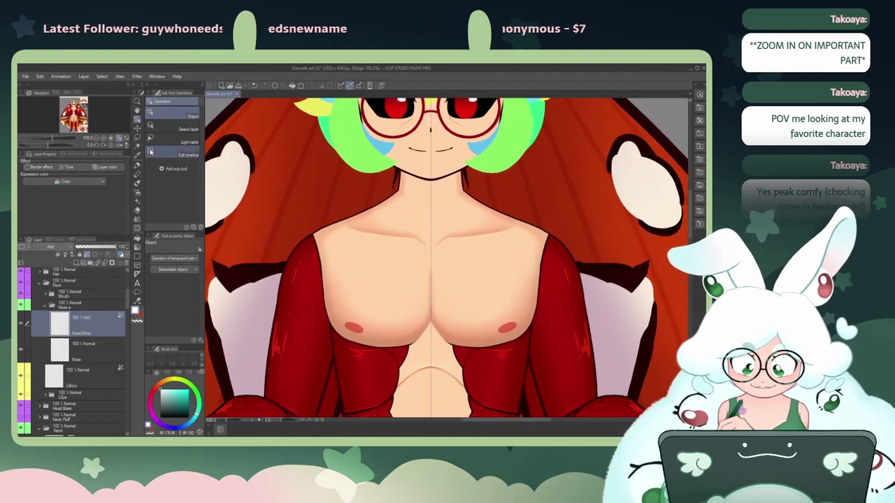
{"action": "left_click", "coordinate": [386, 324]}
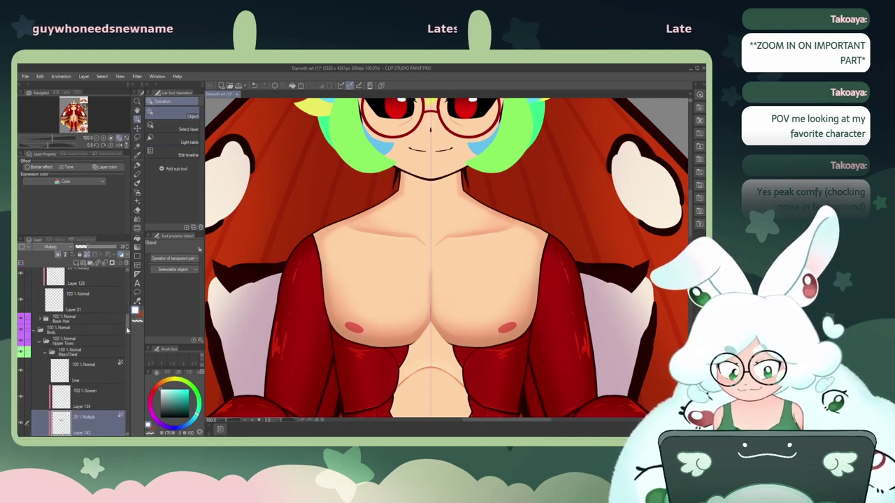
{"action": "scroll", "coordinate": [127, 328], "scroll_direction": "down", "scroll_amount": 2}
{"action": "left_click", "coordinate": [21, 378]}
{"action": "left_click", "coordinate": [21, 379]}
{"action": "left_click", "coordinate": [22, 378]}
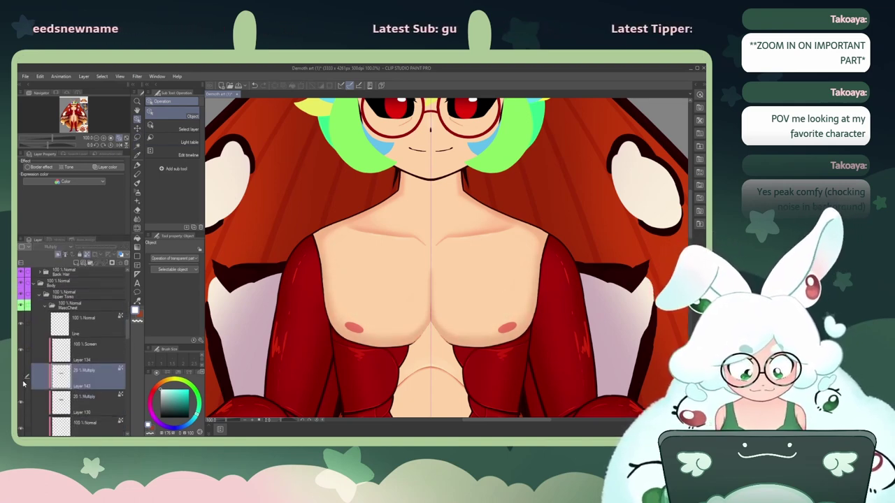
{"action": "left_click", "coordinate": [22, 378]}
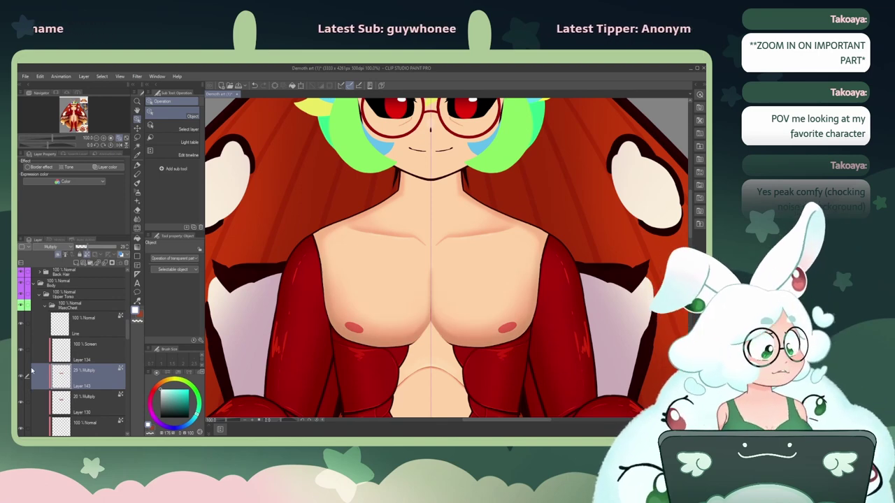
Step: Sample the reddish shading color from the chest and switch to the Soft airbrush
{"action": "left_click", "coordinate": [138, 155]}
{"action": "left_click", "coordinate": [381, 329]}
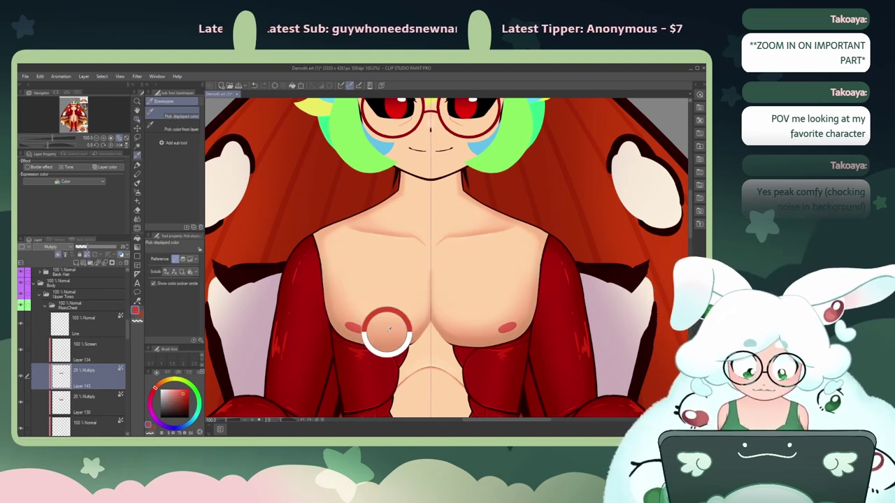
{"action": "left_click", "coordinate": [137, 189]}
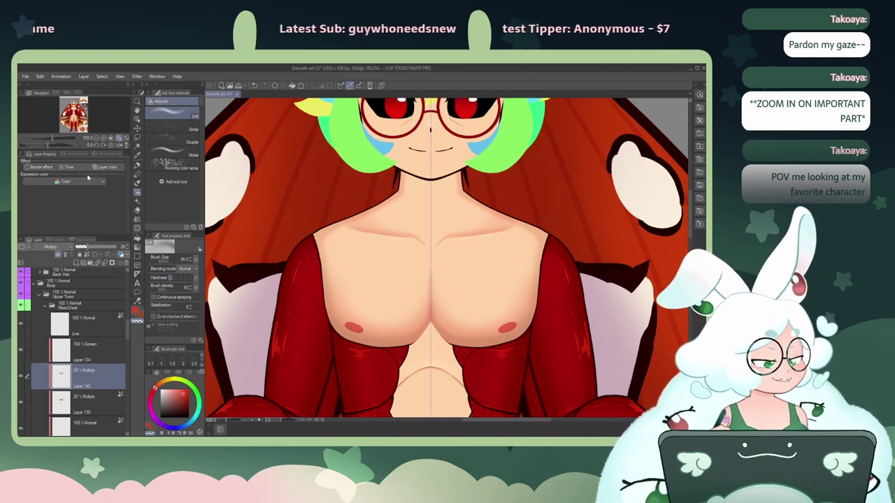
Step: Lower the opacity of the selected chest shading layer to 23%, comparing the result up close and from afar
{"action": "left_click", "coordinate": [96, 140]}
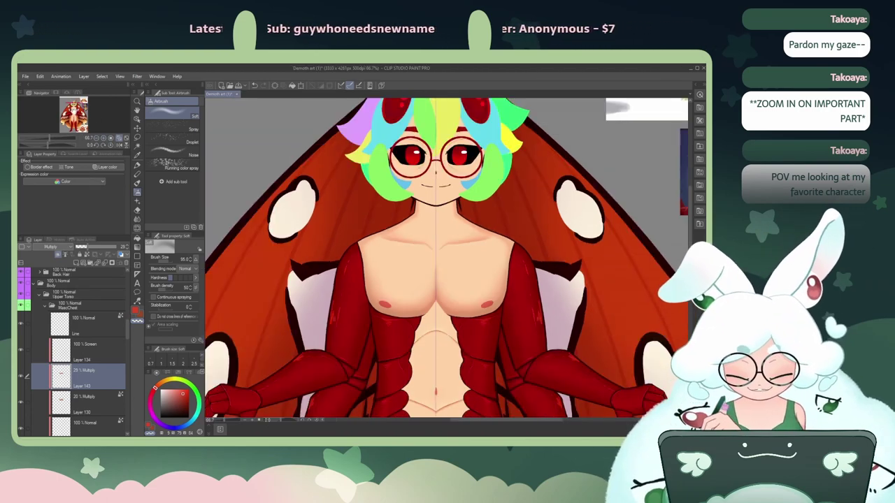
{"action": "left_click_drag", "start_coordinate": [73, 112], "coordinate": [74, 113]}
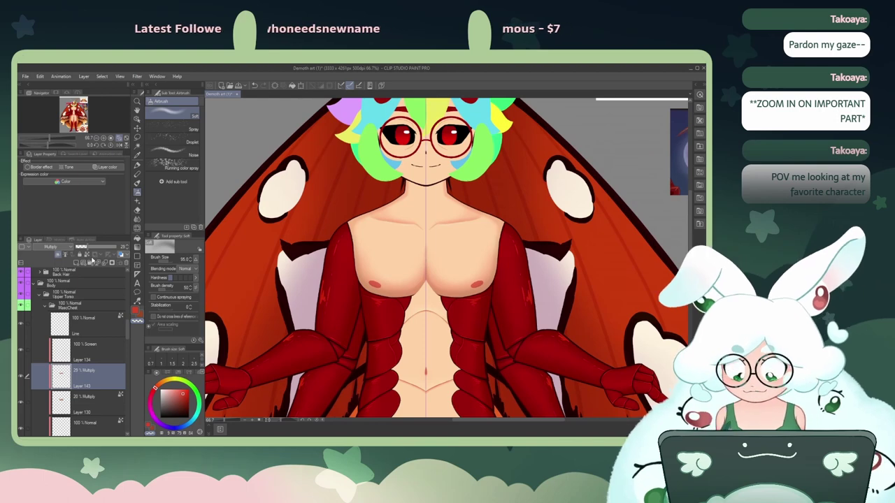
{"action": "left_click_drag", "start_coordinate": [81, 249], "coordinate": [80, 249]}
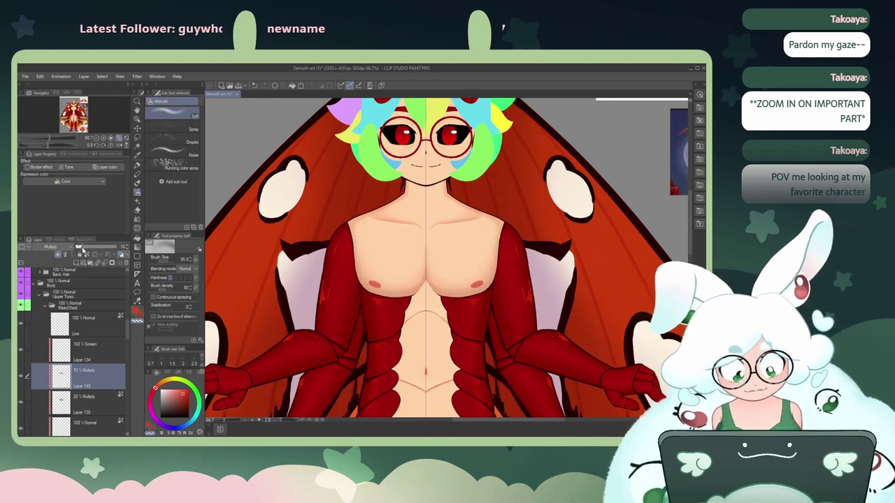
{"action": "left_click", "coordinate": [102, 140]}
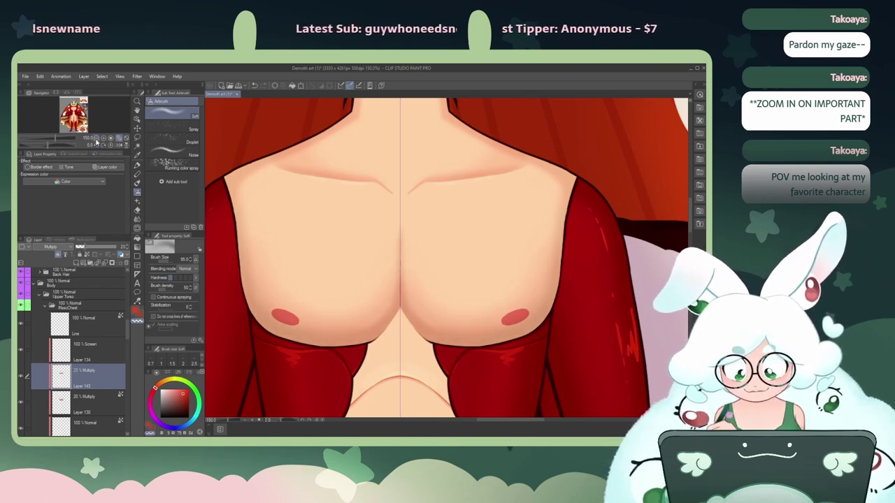
{"action": "left_click", "coordinate": [97, 141]}
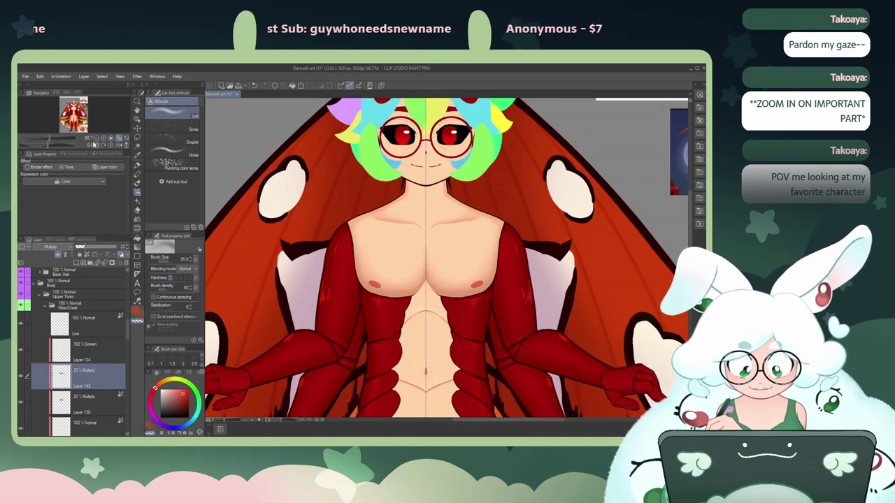
{"action": "left_click", "coordinate": [104, 140]}
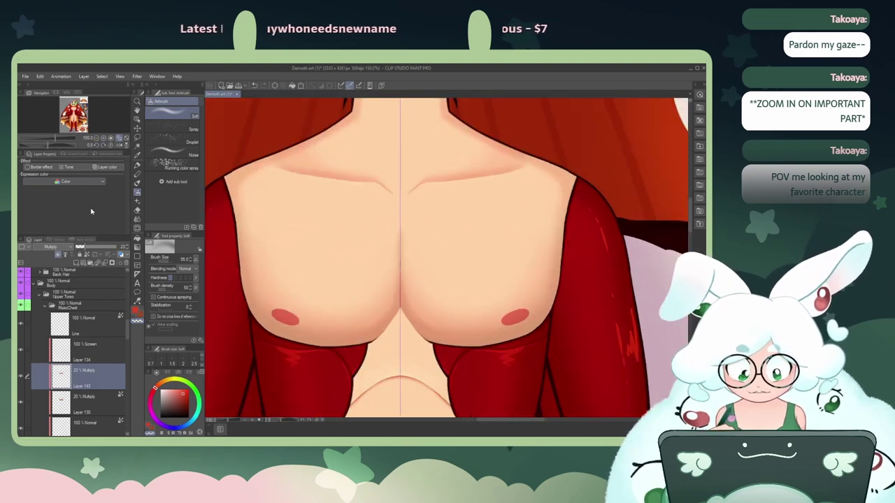
Step: Soften the chest shading on the 20% Multiply layer beneath with the Blur tool along the pectoral's lower outer edge
{"action": "left_click", "coordinate": [87, 401]}
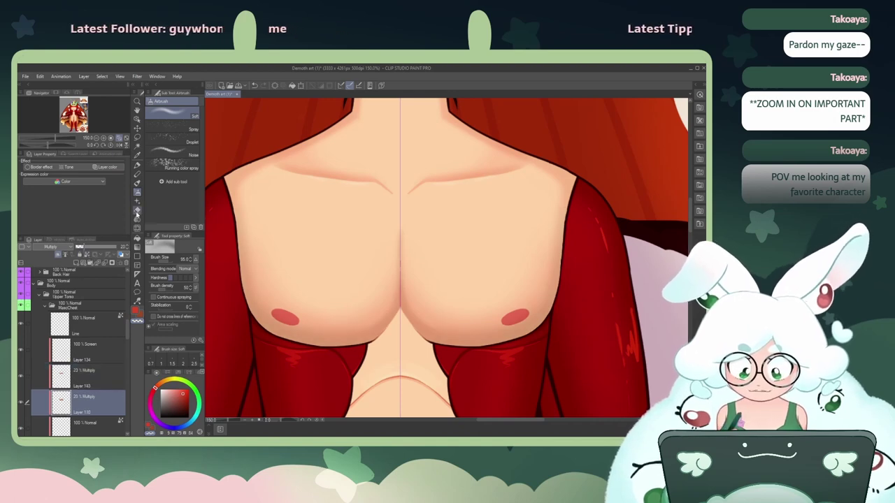
{"action": "left_click", "coordinate": [138, 210]}
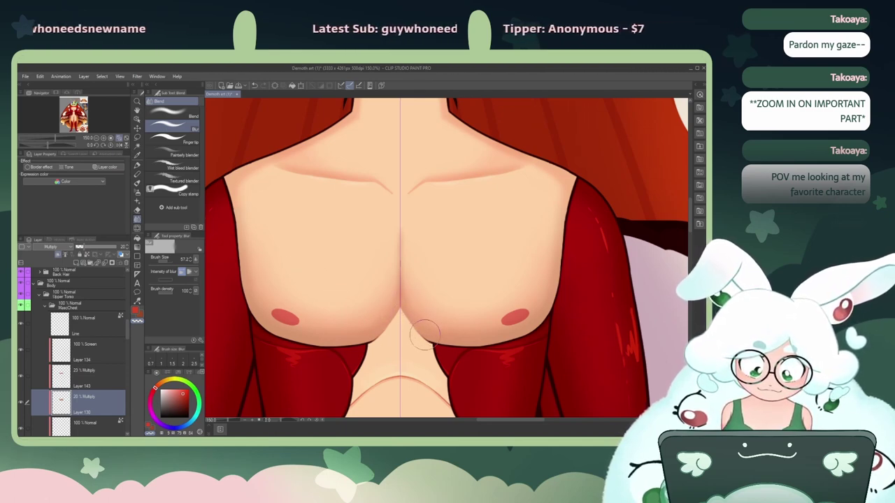
{"action": "mouse_move", "coordinate": [509, 329]}
{"action": "left_mouse_down"}
{"action": "mouse_move", "coordinate": [479, 327]}
{"action": "mouse_move", "coordinate": [516, 320]}
{"action": "mouse_move", "coordinate": [543, 297]}
{"action": "left_mouse_up"}
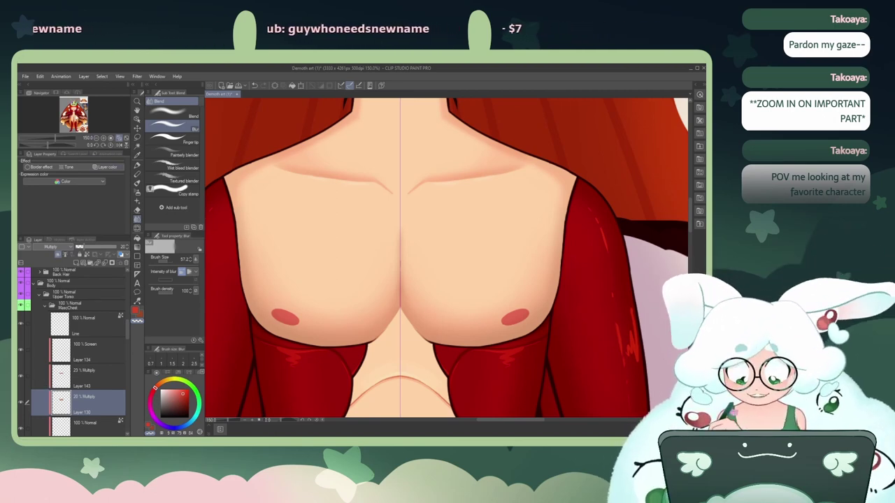
Step: Select both chest Multiply shading layers to copy, and pick the upper torso's color layer with the Object tool
{"action": "left_click_drag", "start_coordinate": [74, 113], "coordinate": [76, 116]}
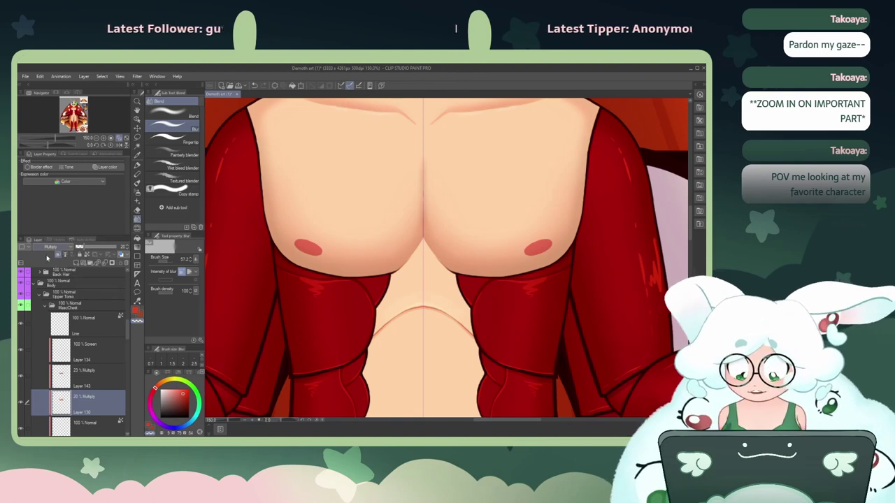
{"action": "left_click", "coordinate": [24, 384]}
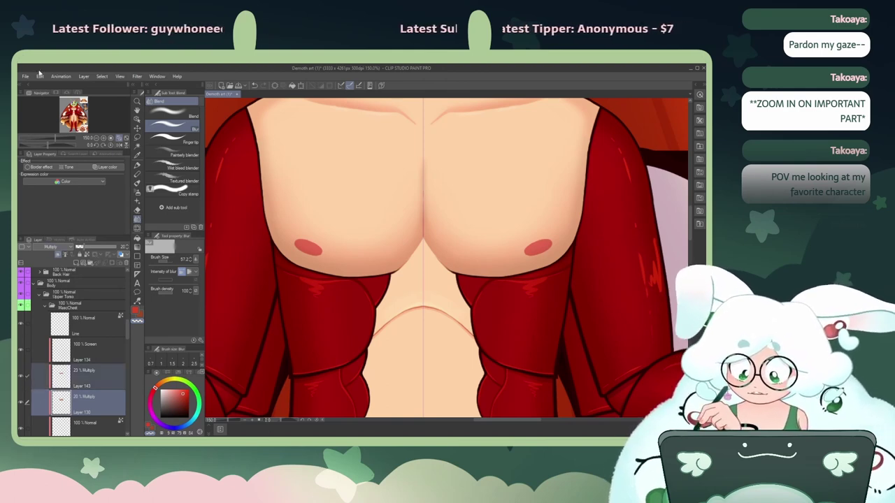
{"action": "left_click", "coordinate": [138, 119]}
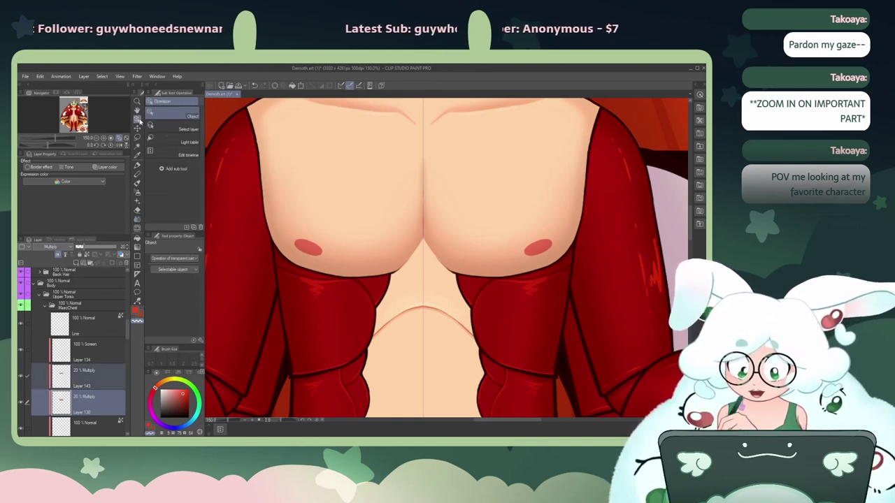
{"action": "left_click", "coordinate": [409, 285]}
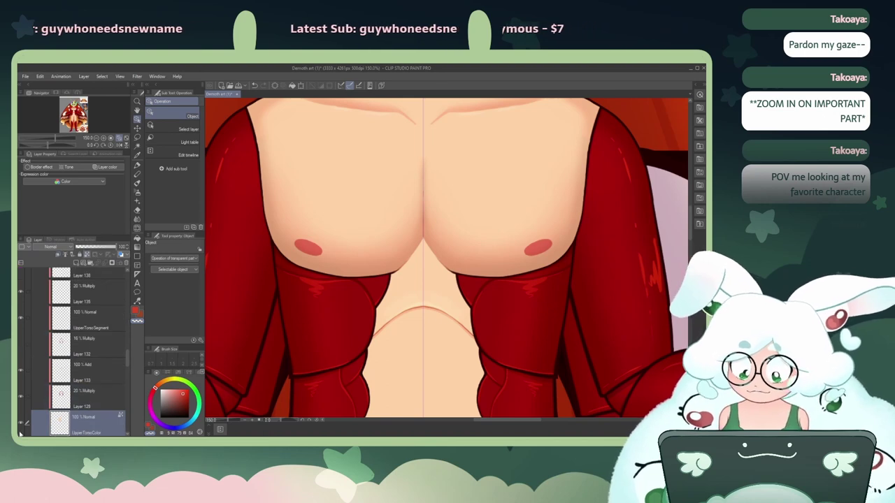
Step: Toggle the UpperTorsoColor layer's visibility to check it, and paste copies of both chest shading layers above it
{"action": "left_click", "coordinate": [20, 424]}
{"action": "left_click", "coordinate": [21, 424]}
{"action": "left_click", "coordinate": [20, 423]}
{"action": "left_click", "coordinate": [21, 423]}
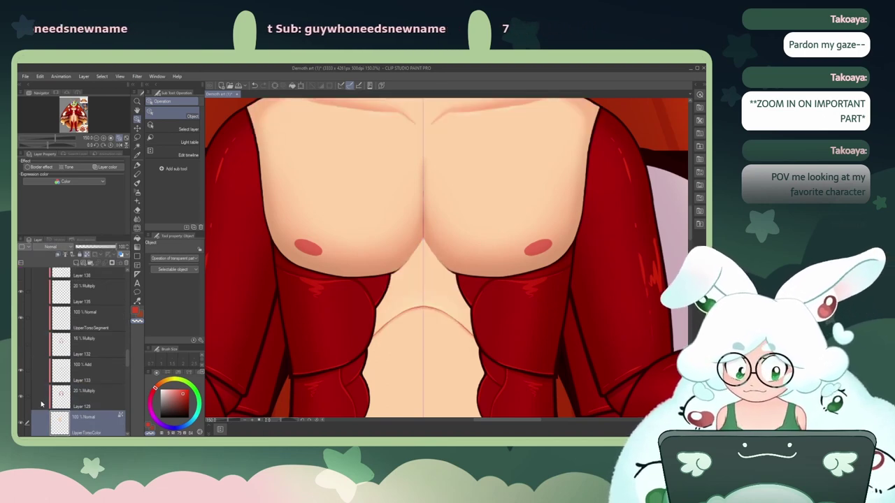
{"action": "left_click", "coordinate": [26, 405]}
{"action": "left_click", "coordinate": [26, 404]}
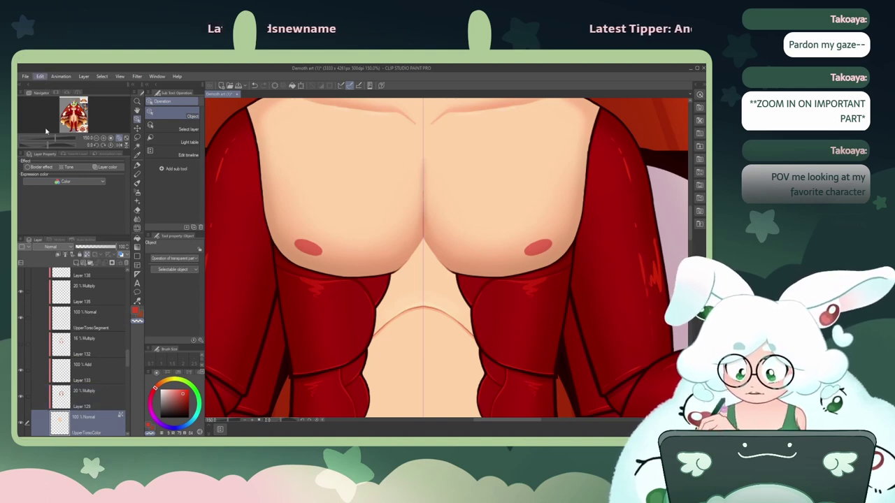
{"action": "key", "text": "ctrl+z"}
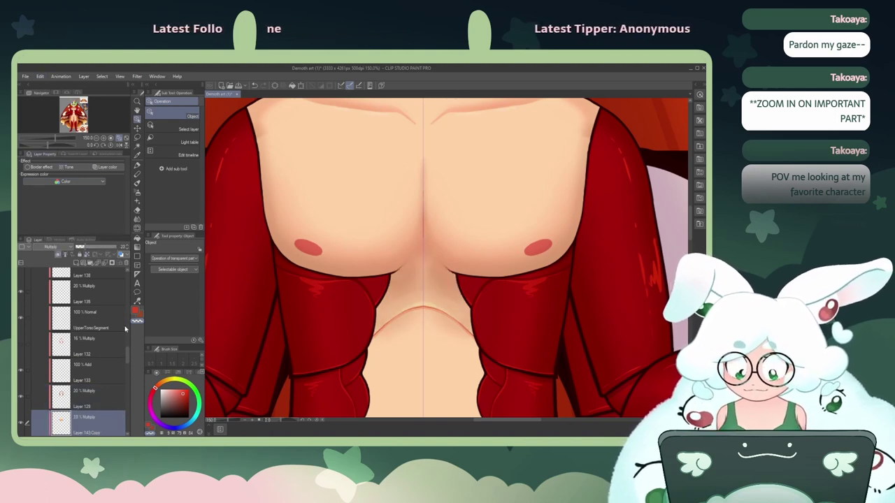
Step: Hide the pasted 23% Multiply shading copy and select the 20% Multiply copy beneath it
{"action": "scroll", "coordinate": [126, 329], "scroll_direction": "down", "scroll_amount": 2}
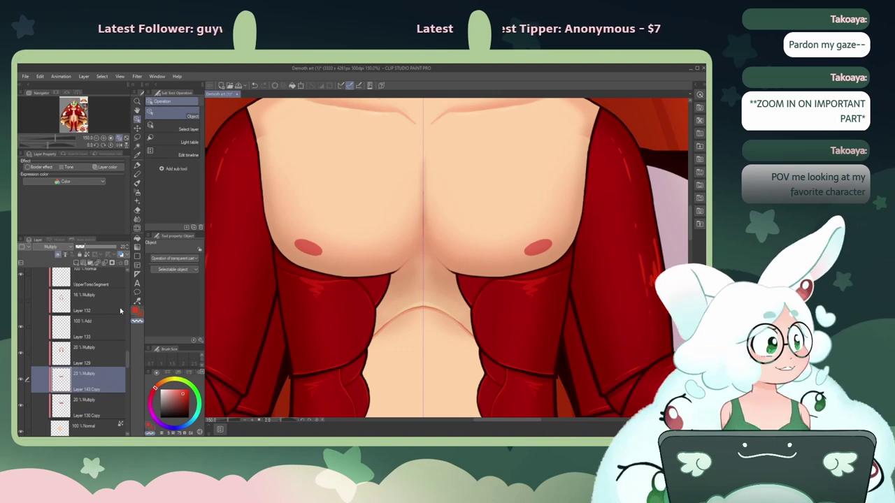
{"action": "left_click", "coordinate": [23, 382]}
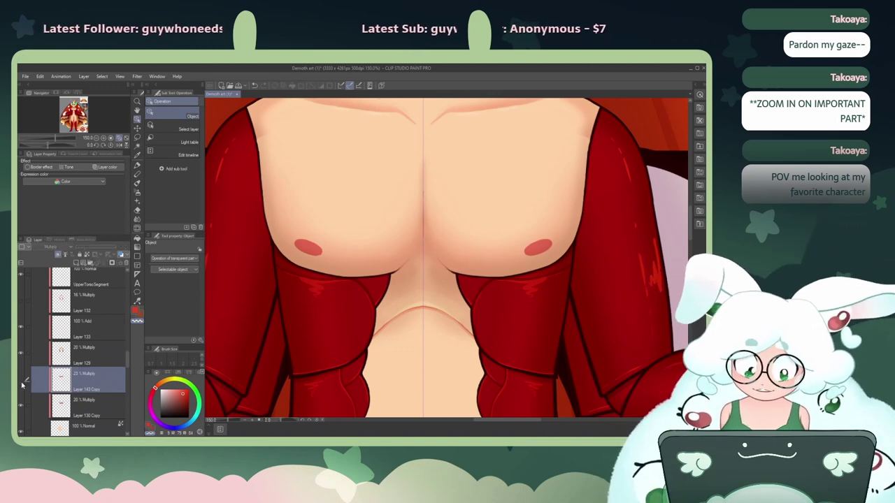
{"action": "left_click", "coordinate": [60, 398]}
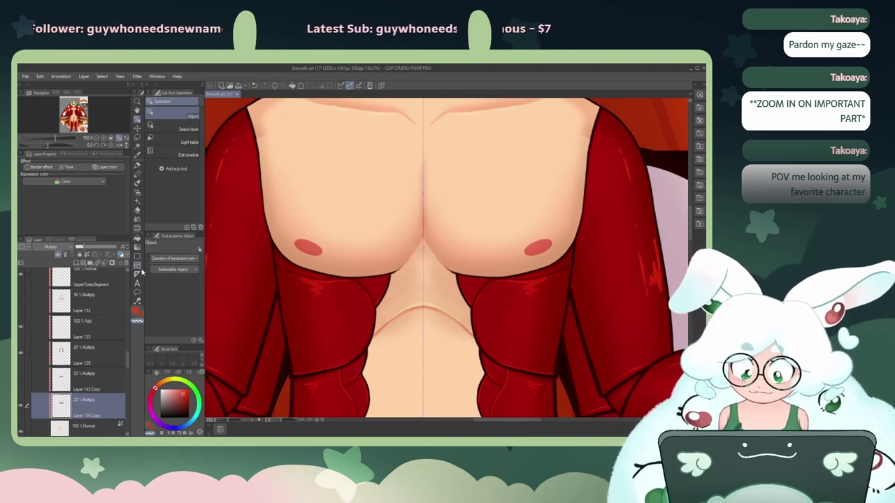
Step: Sample the shading color around the lower chest for the 20% Multiply copy and use the Soft airbrush on it
{"action": "left_click", "coordinate": [137, 156]}
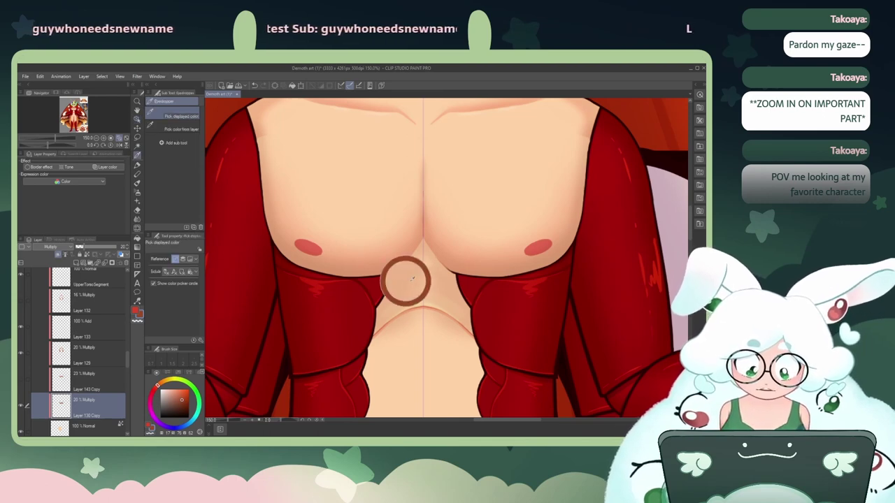
{"action": "left_click", "coordinate": [137, 192]}
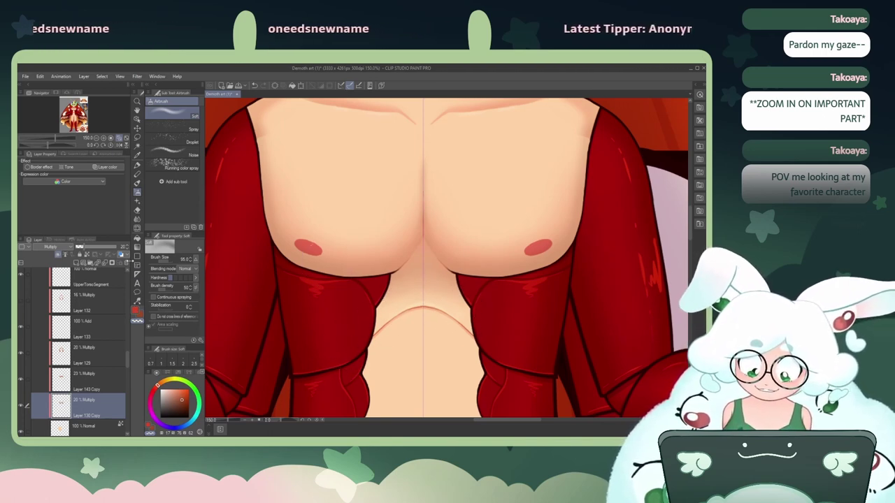
{"action": "left_click", "coordinate": [137, 156]}
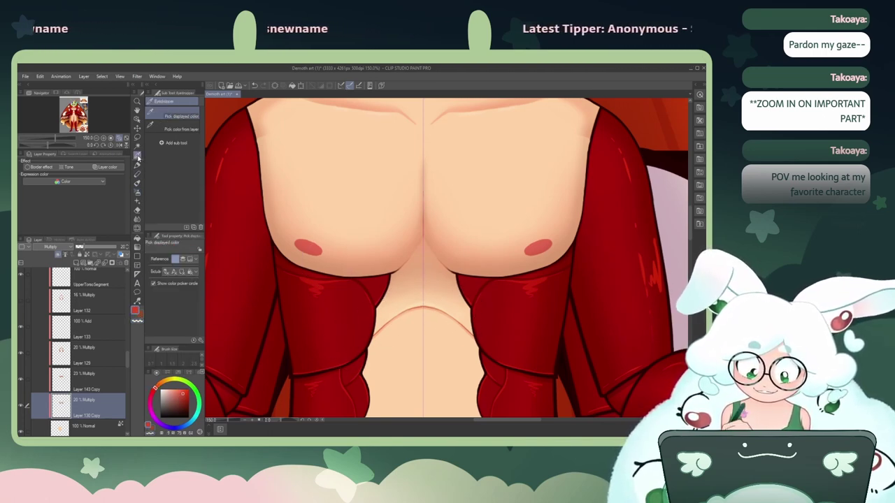
{"action": "left_click", "coordinate": [423, 256]}
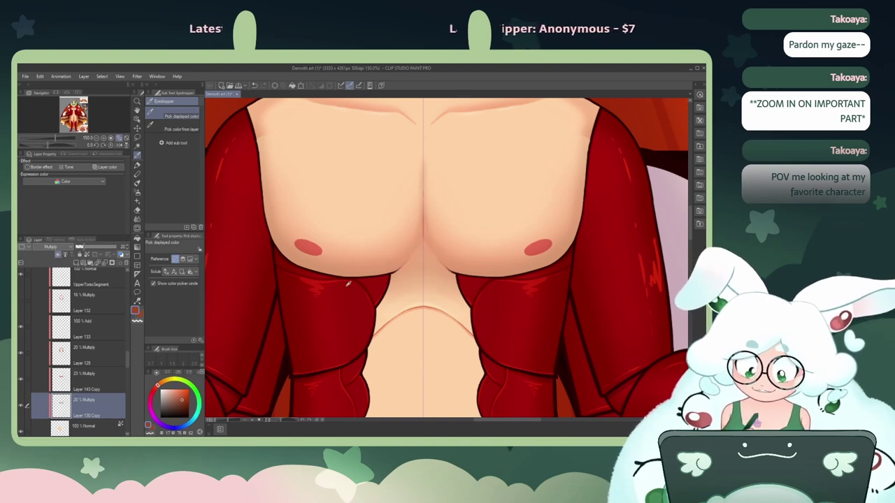
{"action": "left_click", "coordinate": [410, 278]}
{"action": "mouse_move", "coordinate": [386, 246]}
{"action": "left_mouse_down"}
{"action": "mouse_move", "coordinate": [320, 244]}
{"action": "mouse_move", "coordinate": [368, 254]}
{"action": "left_mouse_up"}
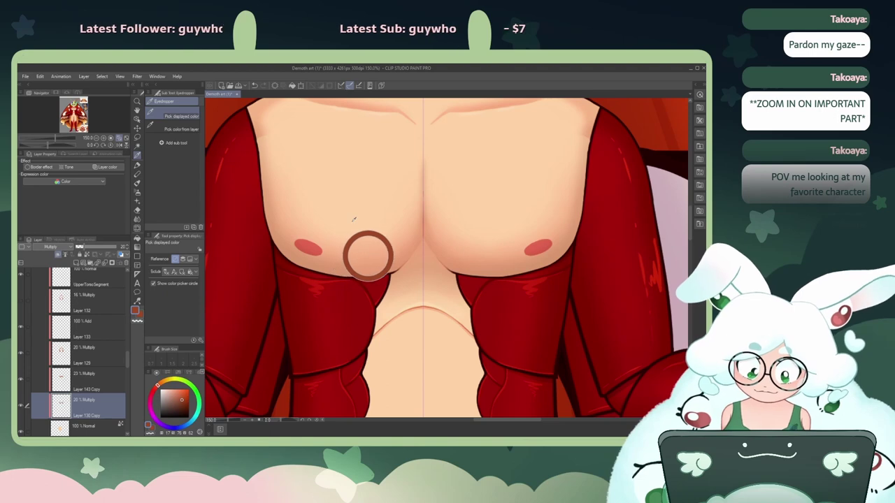
{"action": "left_click", "coordinate": [137, 192]}
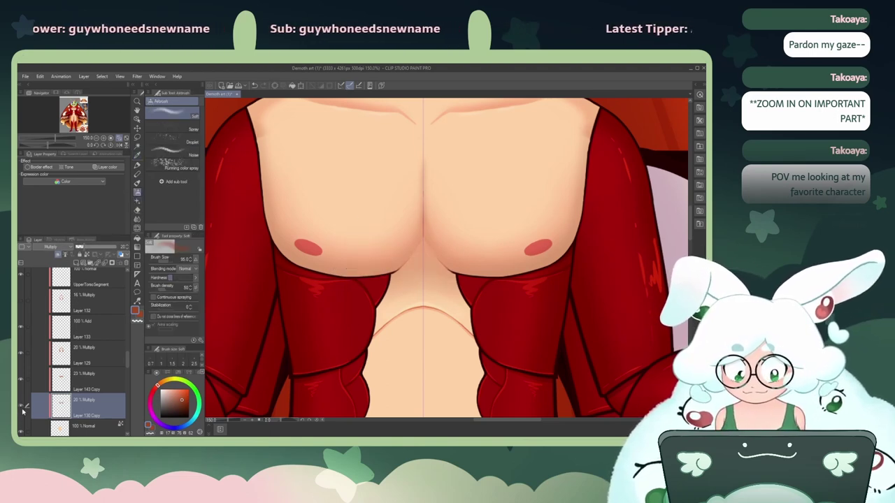
Step: Select the 23% Multiply copy, sample the shadow color below the cleavage and switch to the Soft airbrush
{"action": "left_click", "coordinate": [80, 382]}
{"action": "key", "text": "i"}
{"action": "left_click", "coordinate": [420, 260]}
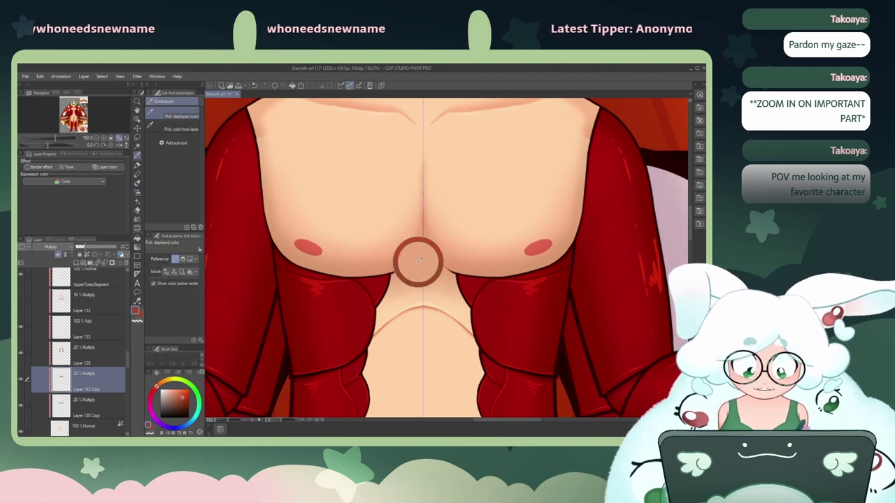
{"action": "key", "text": "b"}
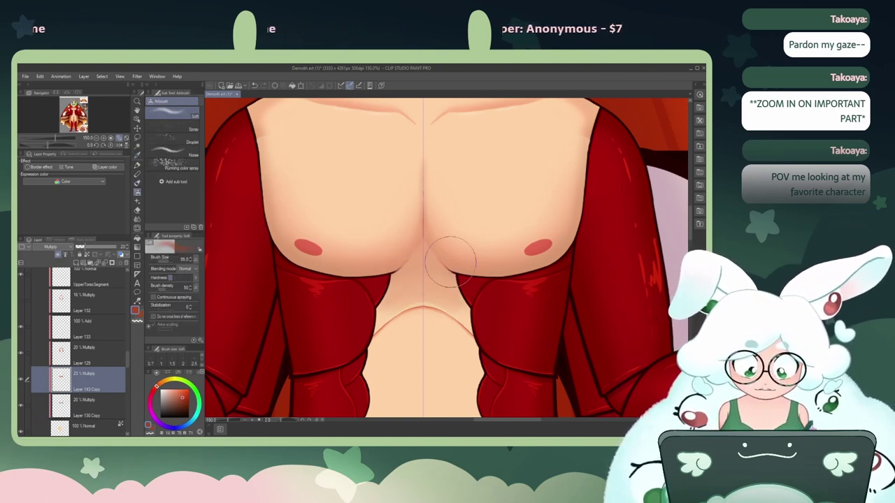
Step: Compare the torso shading from afar and up close, and select both Multiply shading copies together
{"action": "left_click", "coordinate": [102, 139]}
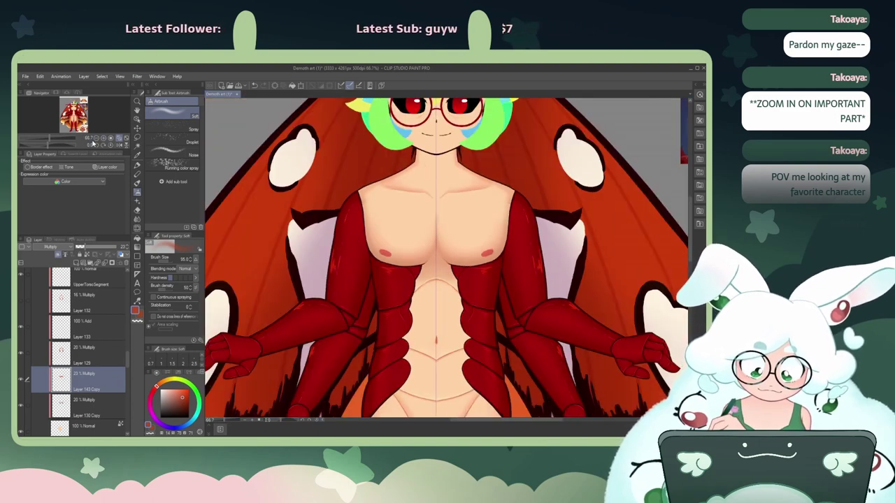
{"action": "left_click", "coordinate": [95, 139]}
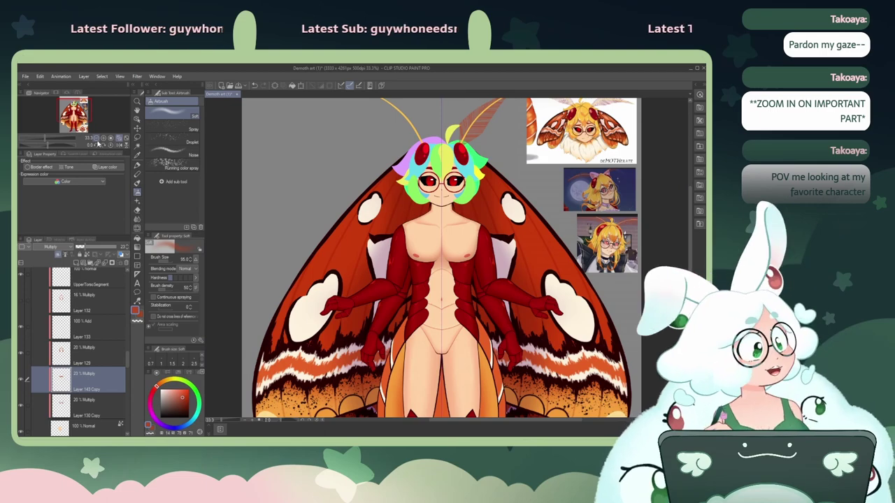
{"action": "left_click", "coordinate": [105, 138]}
{"action": "left_click", "coordinate": [104, 139]}
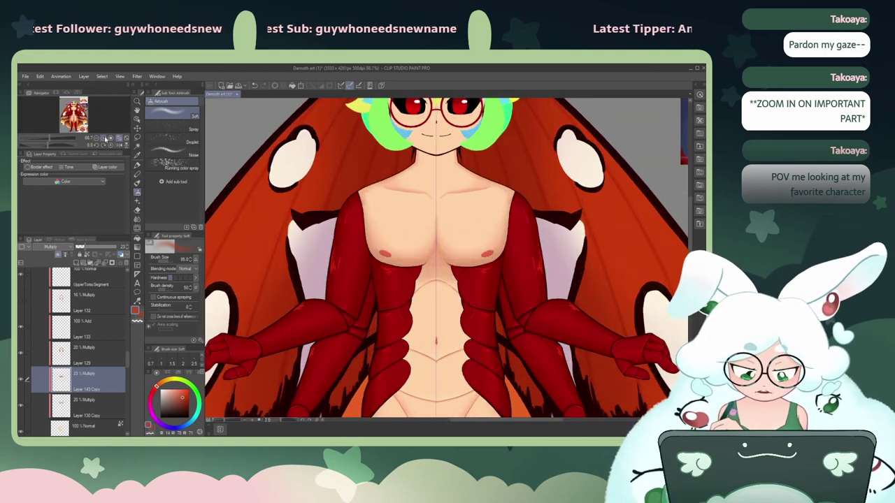
{"action": "left_click", "coordinate": [104, 139]}
{"action": "left_click", "coordinate": [104, 139]}
{"action": "left_click", "coordinate": [26, 406]}
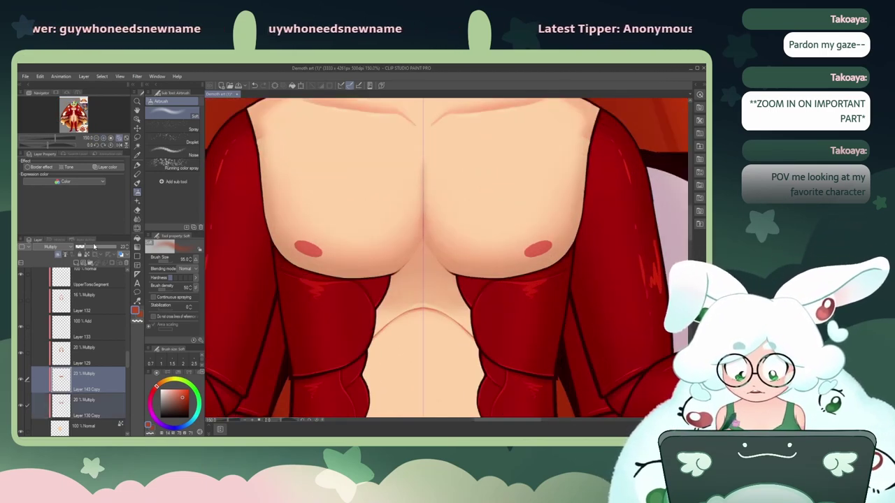
Step: Lower the opacity of Layer 143 Copy and Layer 130 Copy to 17%
{"action": "left_click_drag", "start_coordinate": [94, 246], "coordinate": [80, 248]}
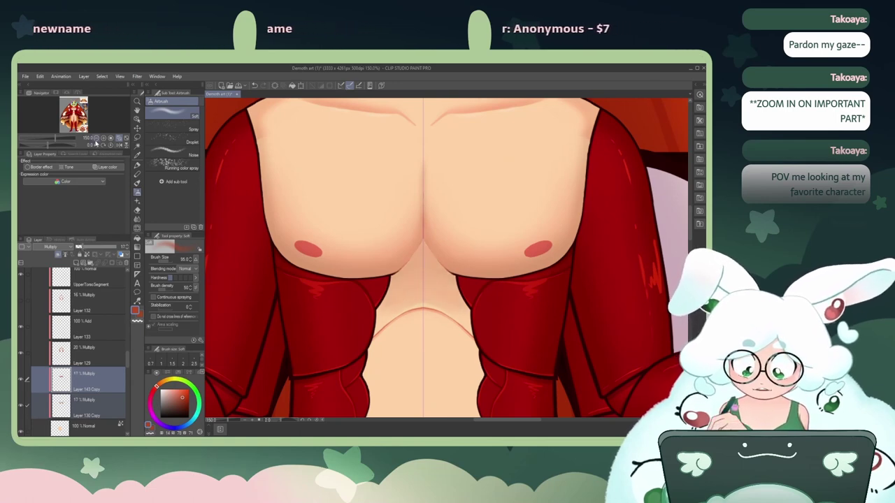
{"action": "left_click", "coordinate": [96, 139]}
{"action": "left_click", "coordinate": [96, 139]}
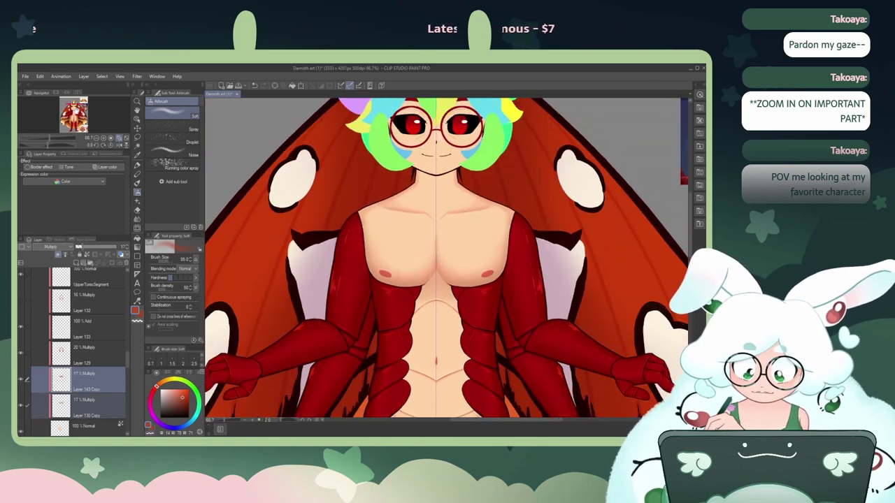
Step: Select Layer 143 Copy on its own and lock its transparent pixels
{"action": "left_click", "coordinate": [81, 397]}
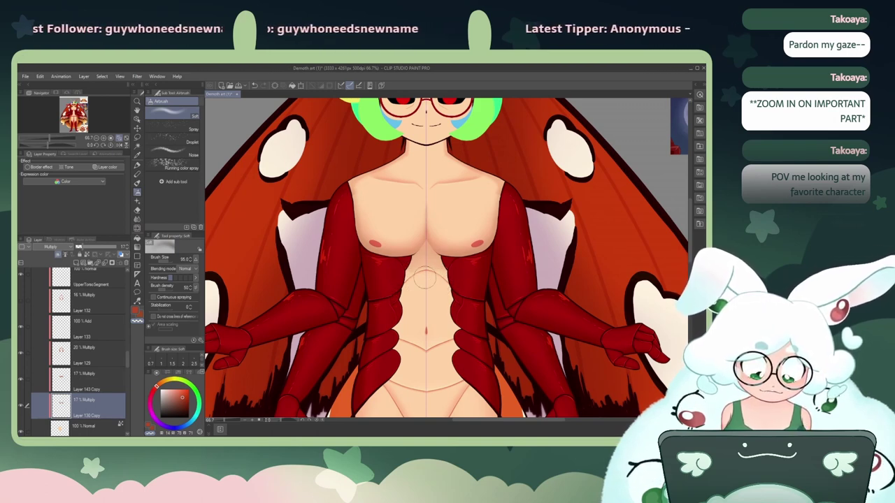
{"action": "key", "text": "alt+bracketright"}
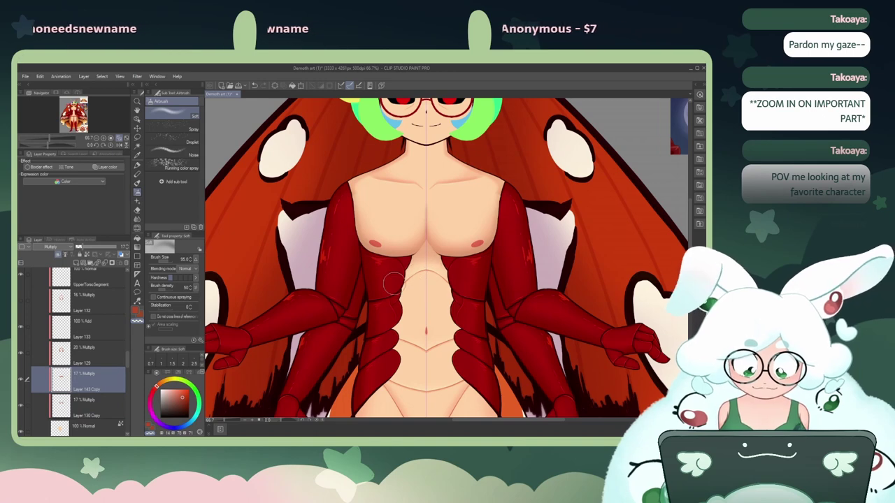
{"action": "left_click", "coordinate": [104, 139]}
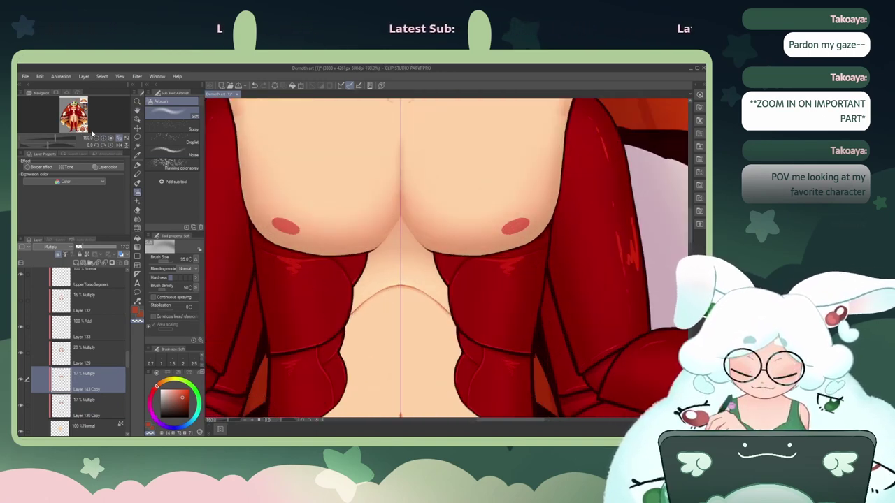
{"action": "left_click", "coordinate": [96, 139]}
{"action": "left_click", "coordinate": [96, 139]}
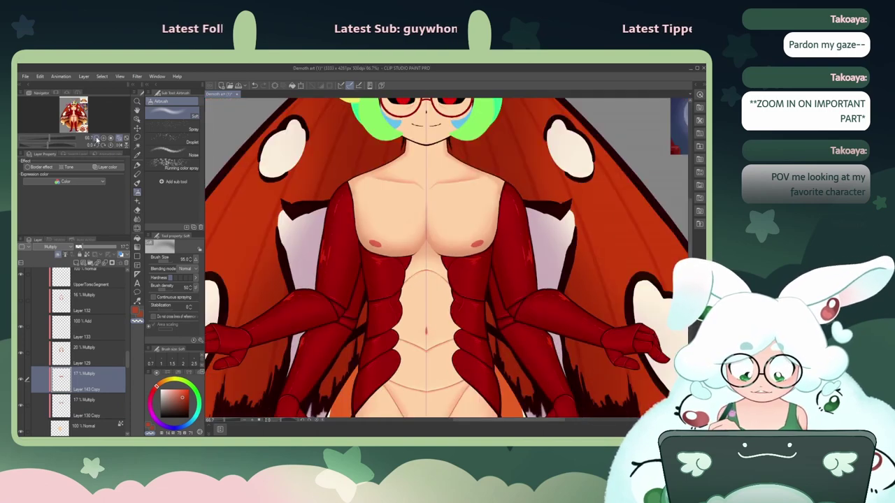
{"action": "left_click", "coordinate": [96, 139]}
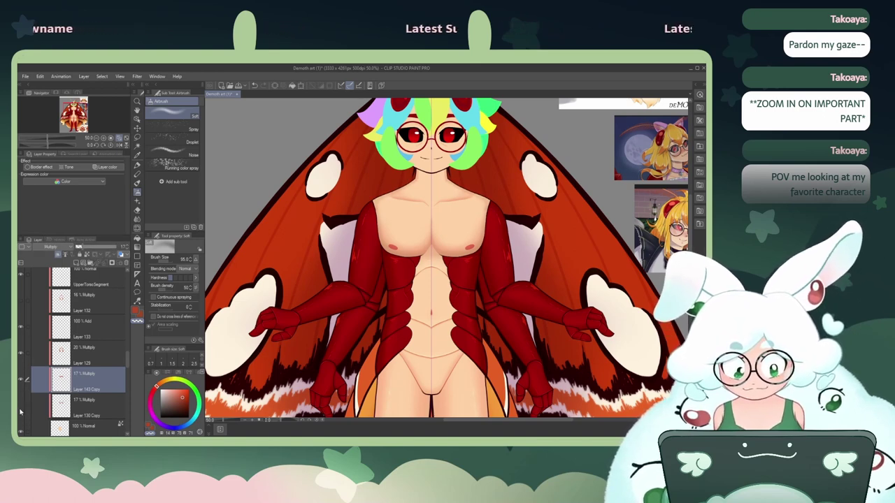
{"action": "left_click", "coordinate": [79, 408]}
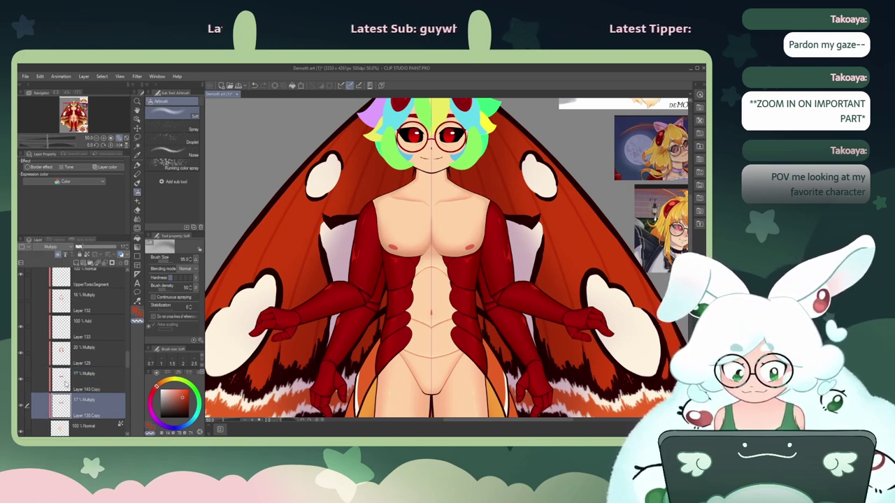
{"action": "left_click", "coordinate": [81, 385]}
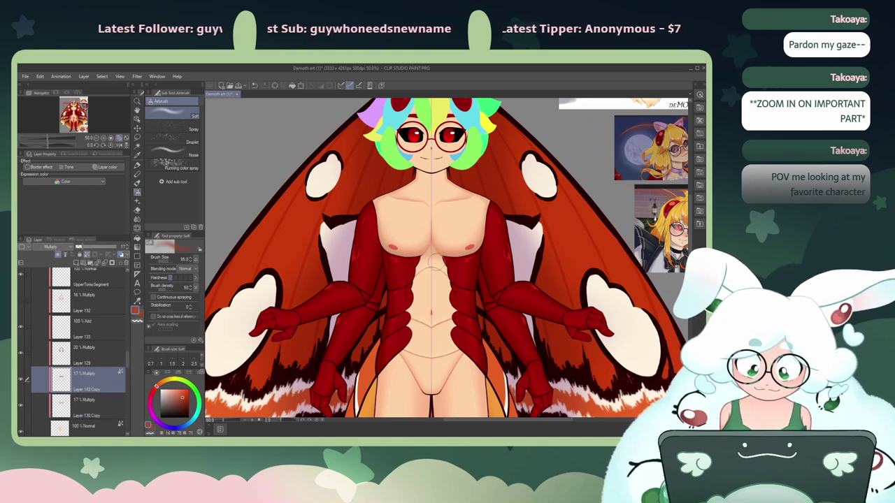
Step: Hide the Guide layer to clear the centre line from the chest
{"action": "left_click", "coordinate": [102, 139]}
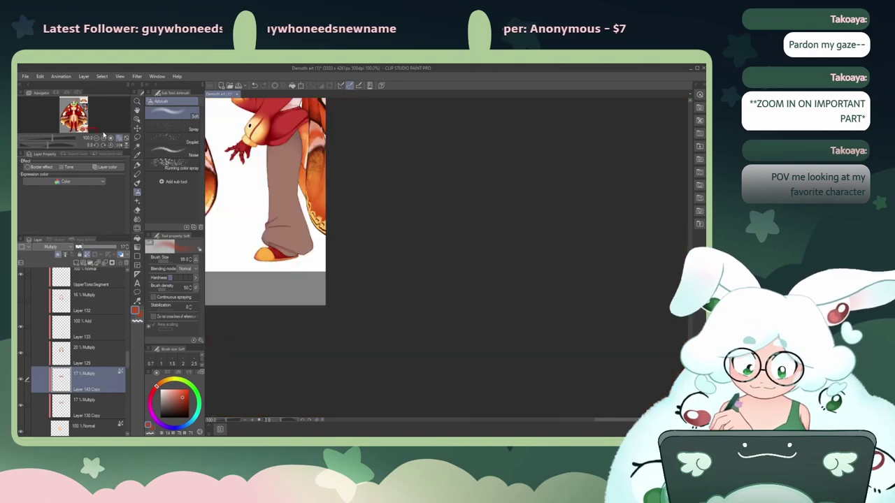
{"action": "left_click_drag", "start_coordinate": [89, 129], "coordinate": [74, 110]}
{"action": "left_click", "coordinate": [103, 138]}
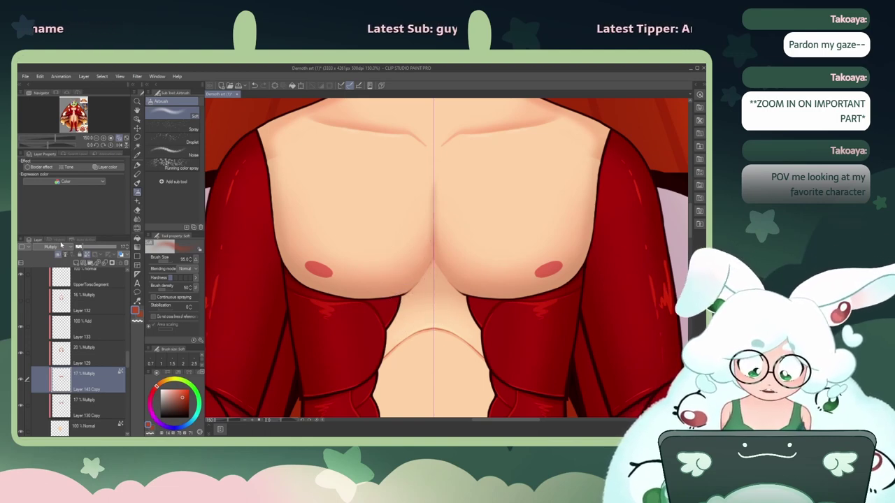
{"action": "left_click", "coordinate": [109, 139]}
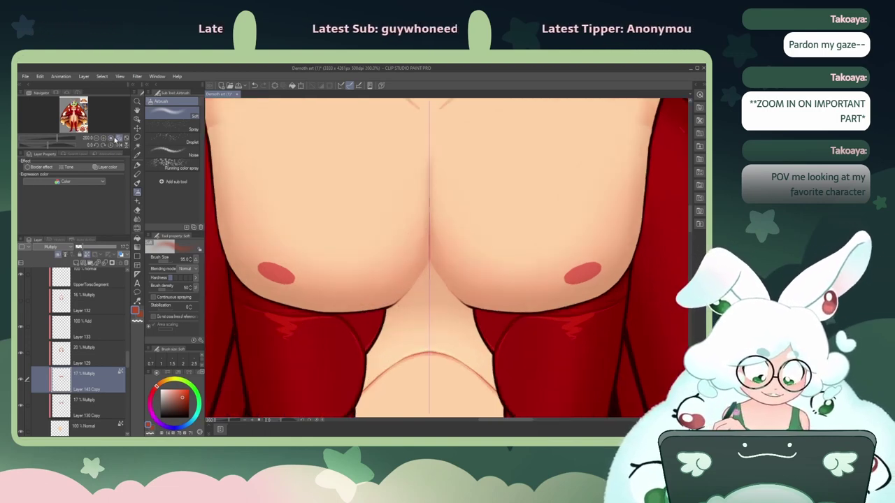
{"action": "left_click_drag", "start_coordinate": [73, 111], "coordinate": [73, 112]}
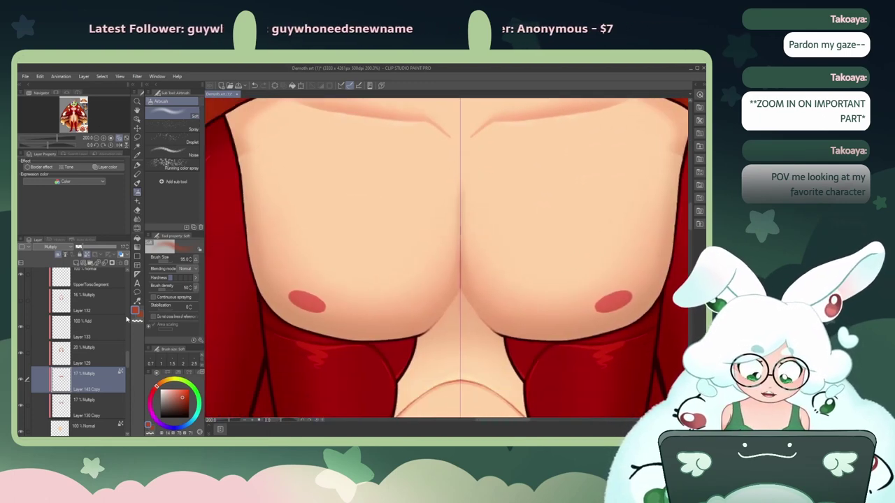
{"action": "scroll", "coordinate": [105, 329], "scroll_direction": "up", "scroll_amount": 10}
{"action": "left_click", "coordinate": [23, 283]}
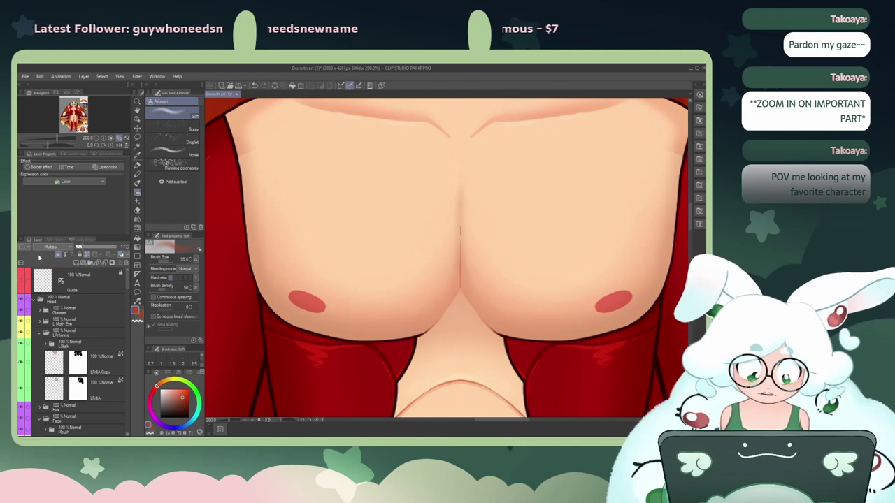
Step: Examine the chest shading without the guide, first on the whole figure and then close up
{"action": "left_click", "coordinate": [119, 139]}
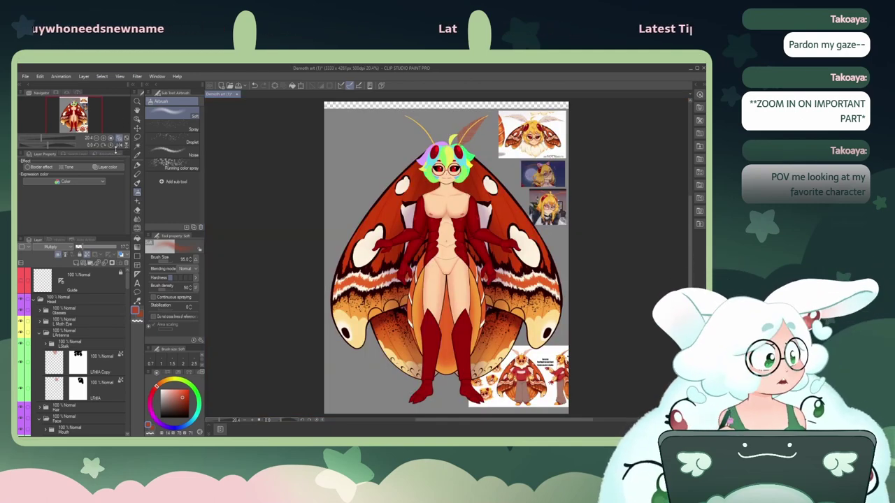
{"action": "left_click", "coordinate": [104, 138]}
{"action": "left_click", "coordinate": [103, 138]}
{"action": "left_click", "coordinate": [104, 139]}
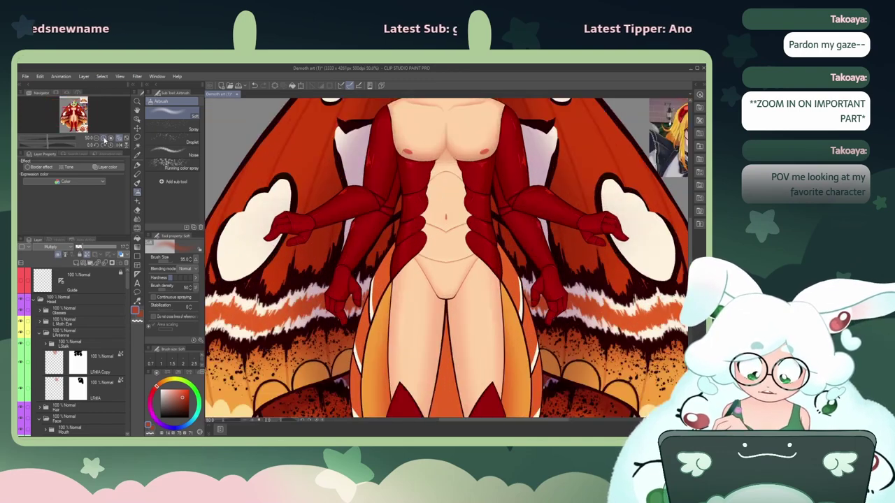
{"action": "left_click", "coordinate": [103, 138]}
{"action": "left_click_drag", "start_coordinate": [76, 119], "coordinate": [73, 110]}
{"action": "left_click", "coordinate": [104, 138]}
{"action": "left_click", "coordinate": [103, 138]}
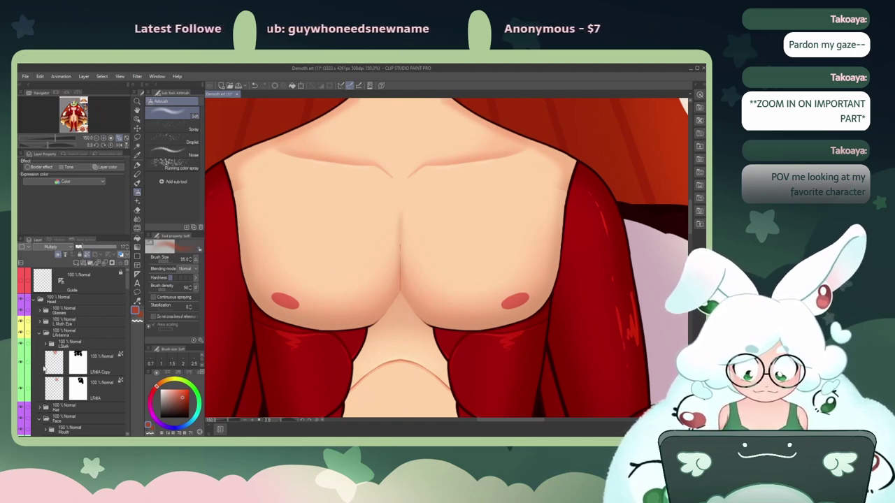
Step: Pick the chest's layer directly from the canvas and toggle Layer 36's visibility to check what it contains
{"action": "key", "text": "o"}
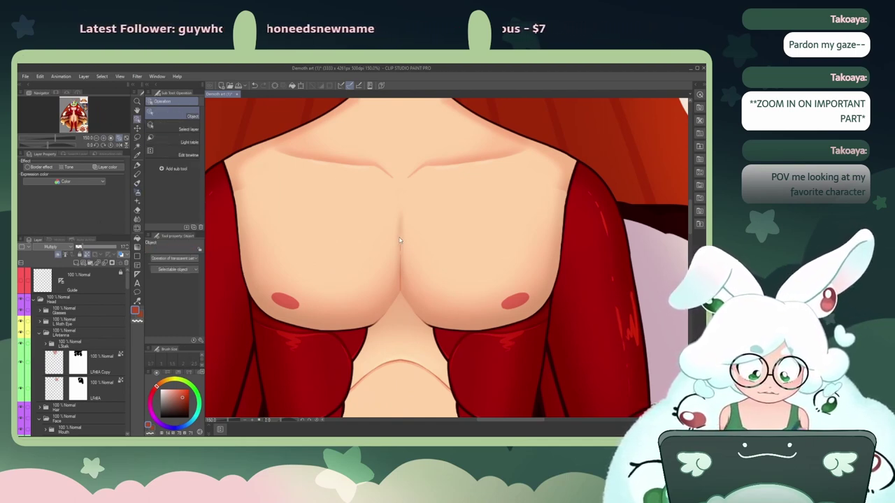
{"action": "left_click", "coordinate": [345, 282]}
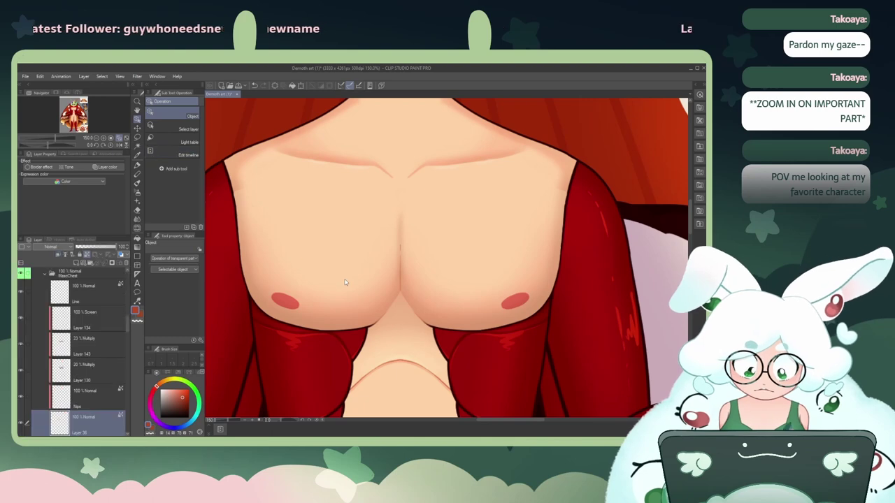
{"action": "left_click", "coordinate": [22, 424]}
{"action": "left_click", "coordinate": [21, 425]}
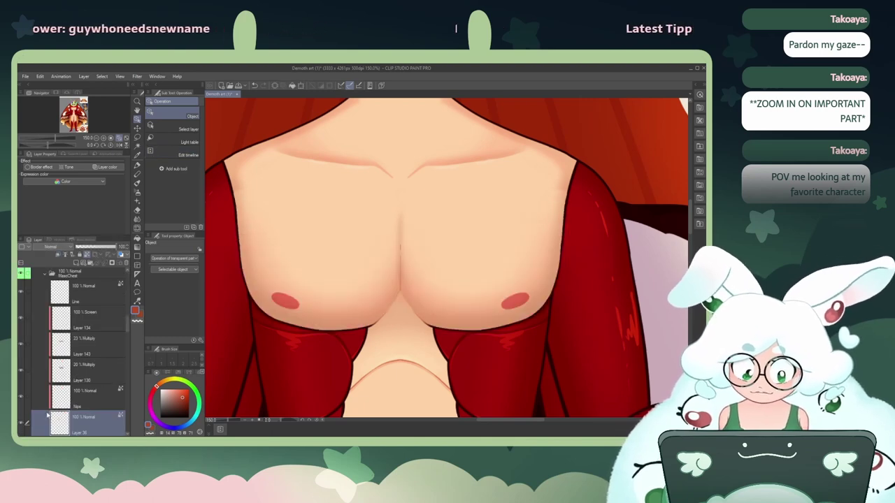
Step: Show the Guide layer and toggle Layer 130's visibility to check its shading on the chest
{"action": "scroll", "coordinate": [128, 325], "scroll_direction": "up", "scroll_amount": 5}
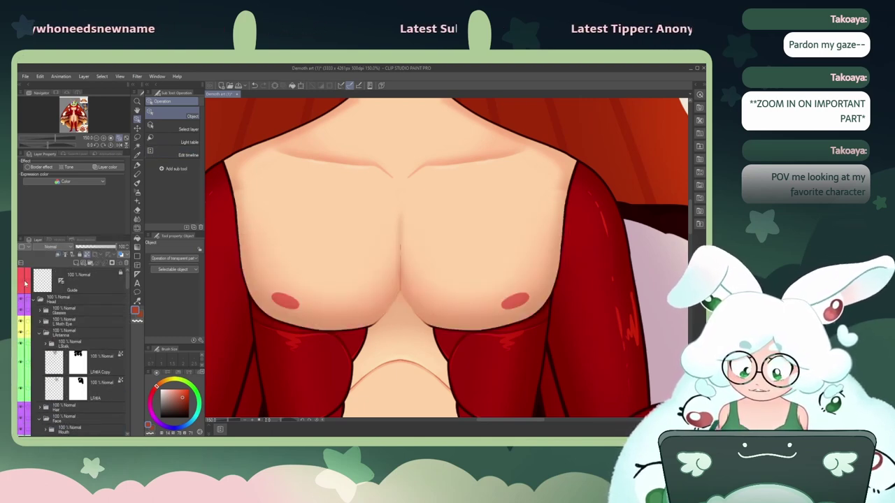
{"action": "left_click", "coordinate": [23, 284]}
{"action": "scroll", "coordinate": [123, 300], "scroll_direction": "down", "scroll_amount": 6}
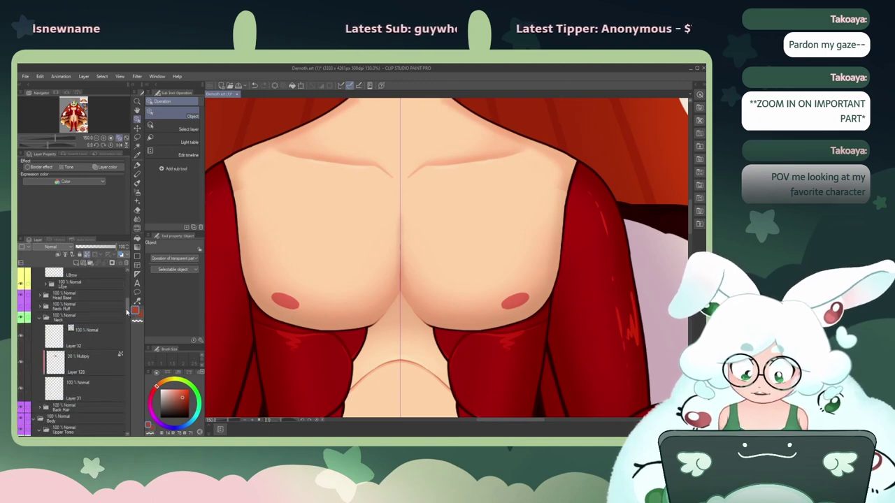
{"action": "left_click_drag", "start_coordinate": [123, 336], "coordinate": [123, 335]}
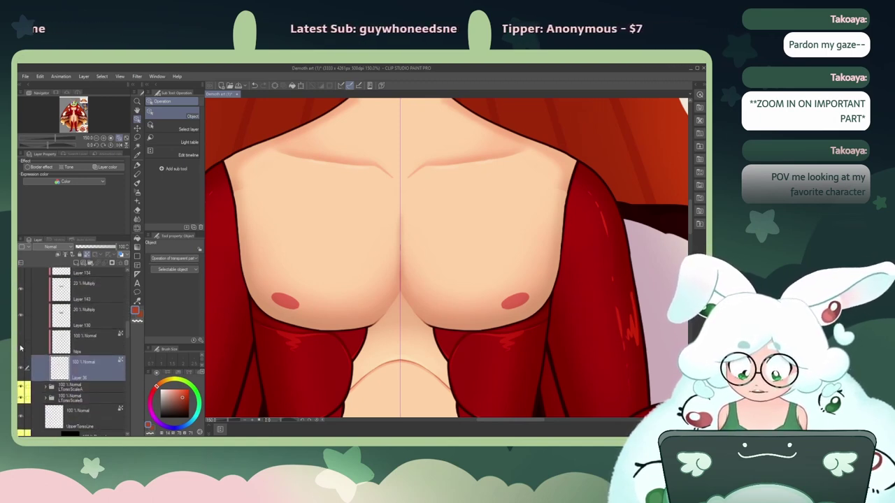
{"action": "left_click", "coordinate": [22, 319]}
{"action": "left_click", "coordinate": [21, 318]}
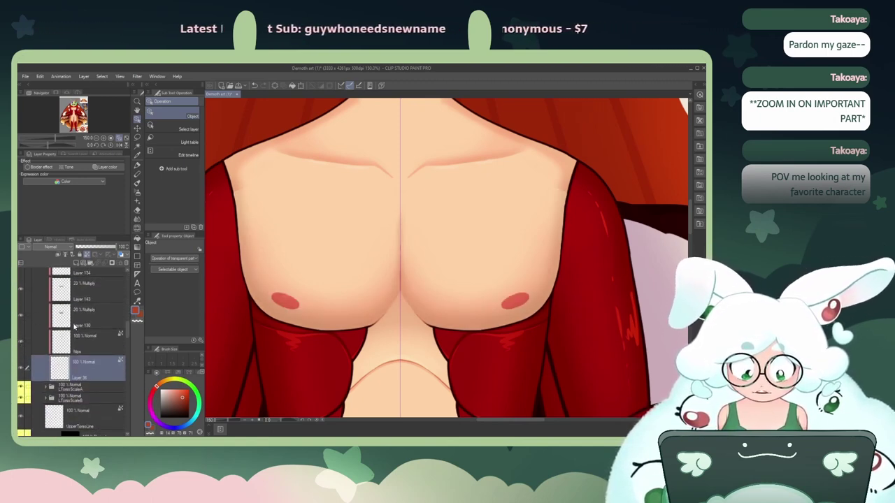
Step: Lock transparent pixels on Layer 130 and airbrush soft red shading along the centre of the chest
{"action": "left_click", "coordinate": [75, 328]}
{"action": "left_click", "coordinate": [137, 192]}
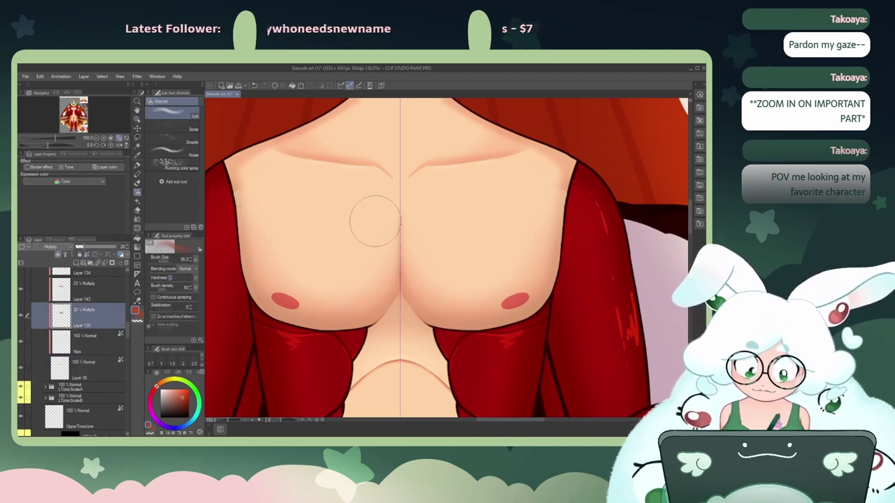
{"action": "left_click_drag", "start_coordinate": [401, 224], "coordinate": [391, 213]}
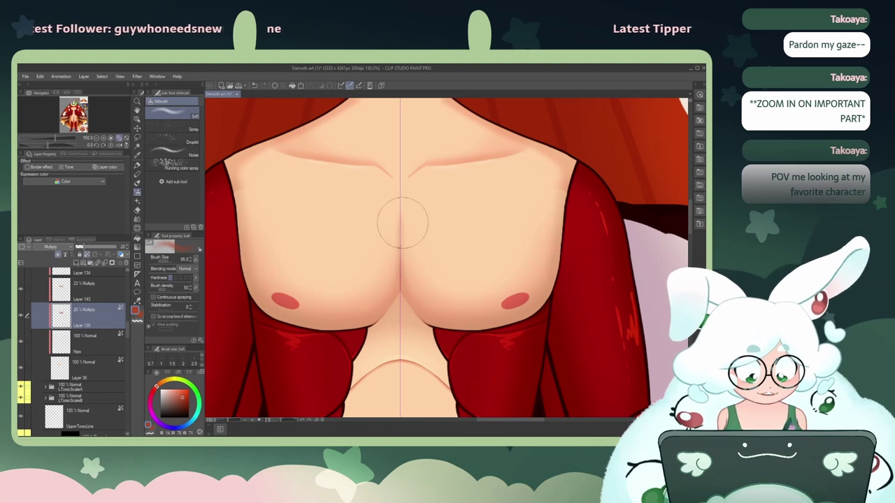
Step: Hide the Guide layer and pick a slightly brighter red as the drawing colour
{"action": "left_click_drag", "start_coordinate": [127, 323], "coordinate": [126, 261]}
{"action": "left_click", "coordinate": [21, 282]}
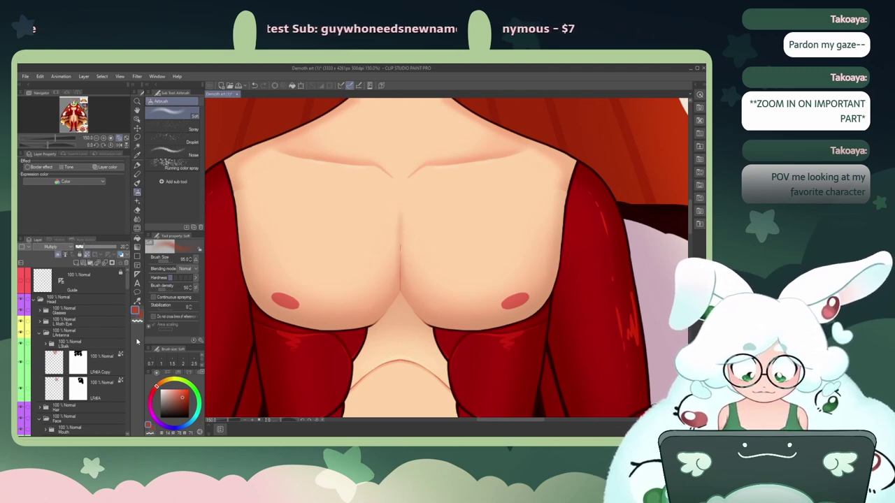
{"action": "left_click", "coordinate": [140, 315]}
{"action": "left_click", "coordinate": [135, 310]}
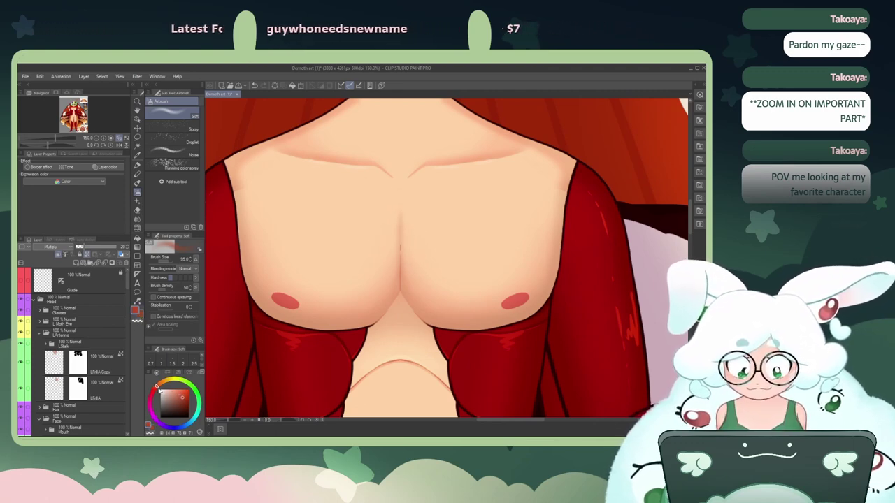
{"action": "left_click", "coordinate": [181, 394]}
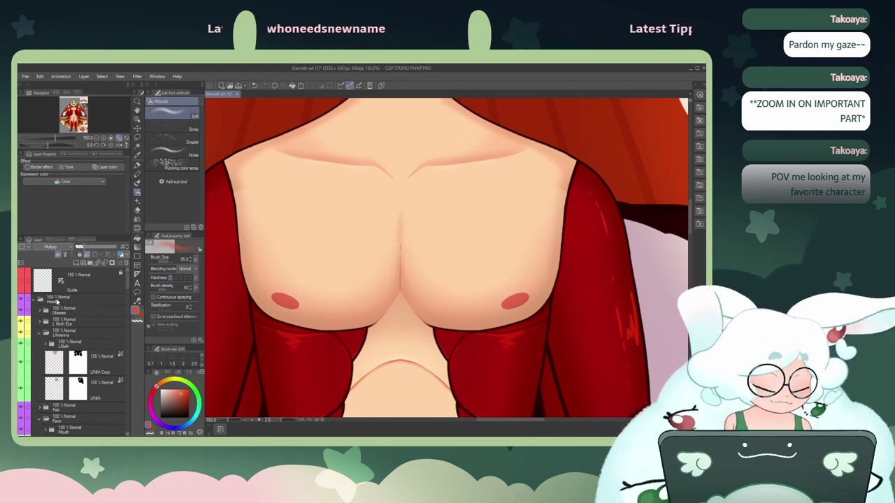
Step: Save the document with the whole upper body in view
{"action": "left_click", "coordinate": [96, 139]}
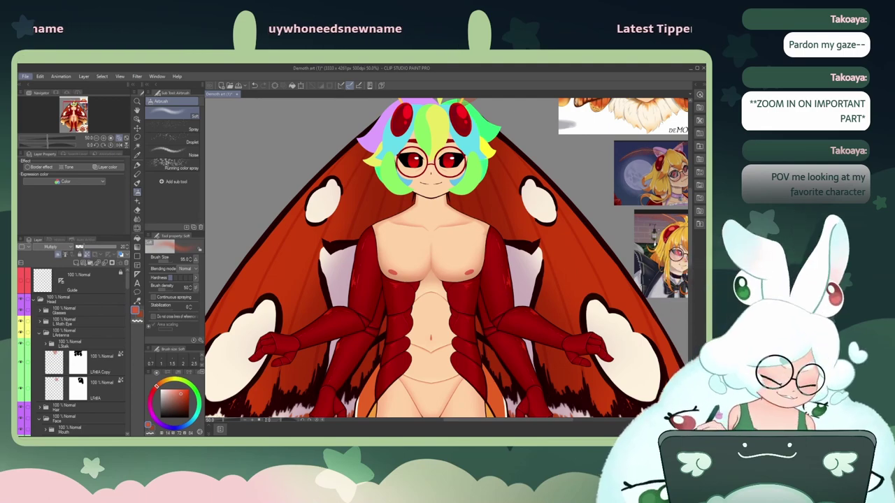
{"action": "left_click", "coordinate": [32, 165]}
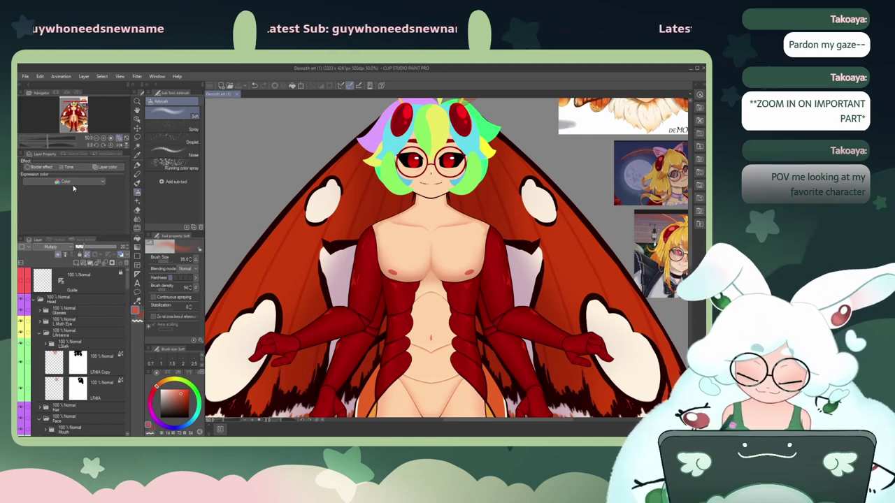
Step: Toggle the visibility of the chest shading on Layer 143 Copy to check it, and hide Layer 130 Copy
{"action": "left_click_drag", "start_coordinate": [74, 107], "coordinate": [74, 107]}
{"action": "left_click", "coordinate": [105, 139]}
{"action": "left_click", "coordinate": [104, 139]}
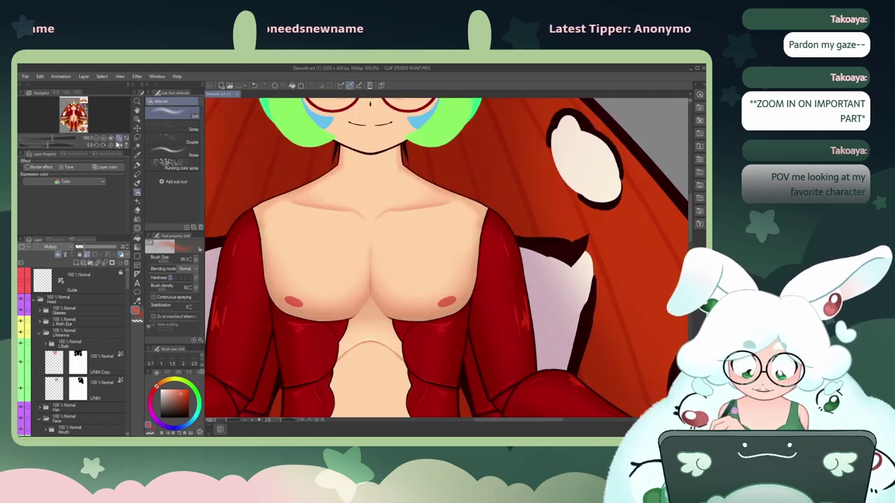
{"action": "left_click", "coordinate": [137, 121]}
{"action": "left_click", "coordinate": [372, 306]}
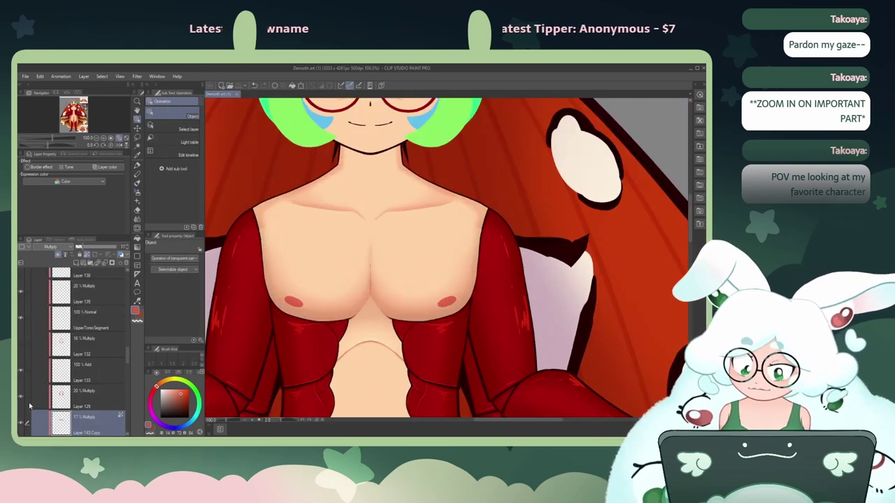
{"action": "left_click", "coordinate": [21, 425]}
{"action": "left_click", "coordinate": [21, 427]}
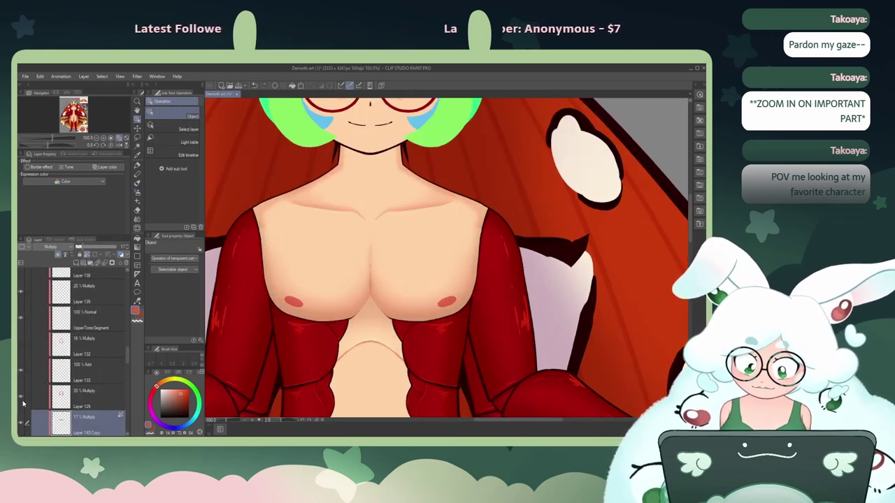
{"action": "scroll", "coordinate": [121, 361], "scroll_direction": "down", "scroll_amount": 3}
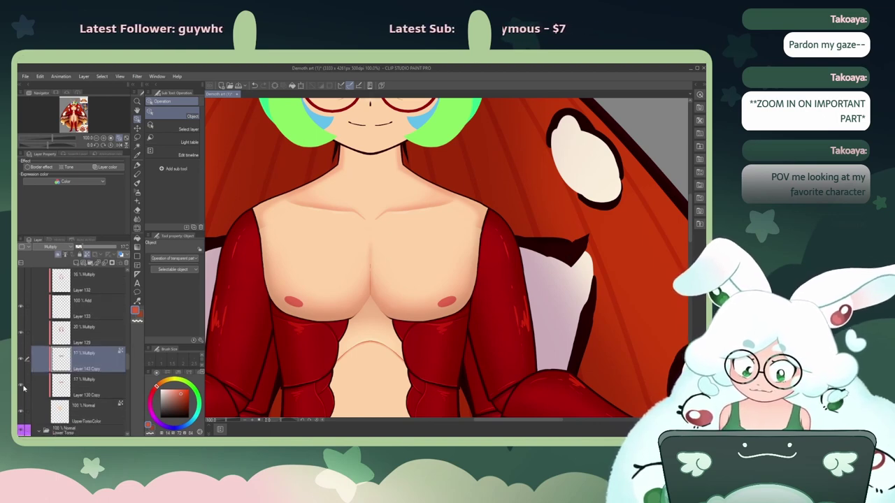
{"action": "left_click", "coordinate": [23, 360]}
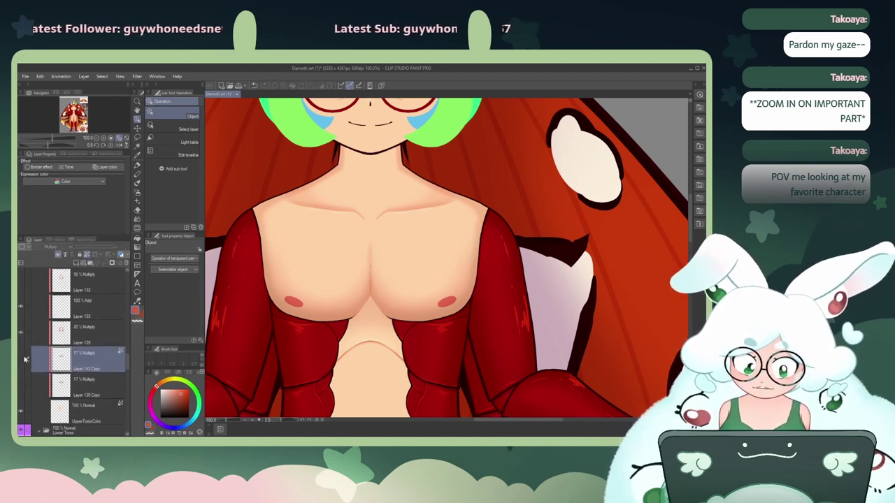
{"action": "left_click", "coordinate": [20, 361]}
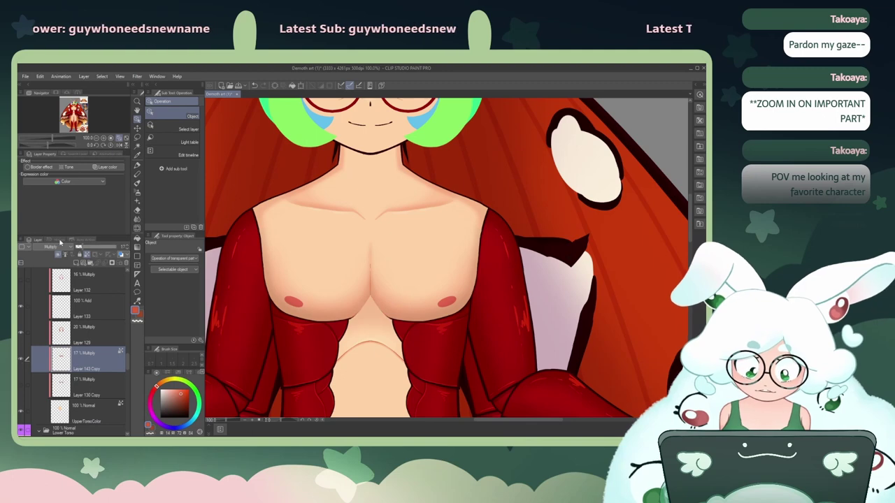
Step: Set the opacity of Layer 143 Copy to 26% and check the shading with the whole figure in view
{"action": "left_click", "coordinate": [96, 139]}
{"action": "left_click", "coordinate": [97, 138]}
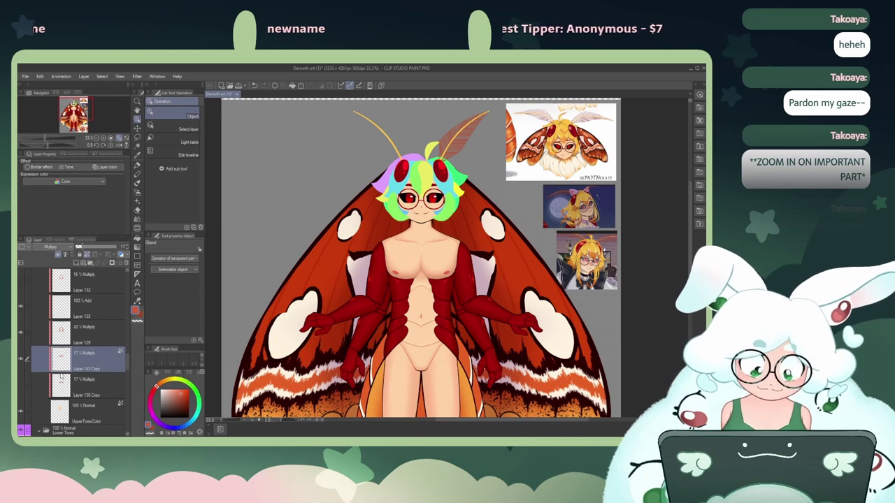
{"action": "left_click", "coordinate": [103, 139]}
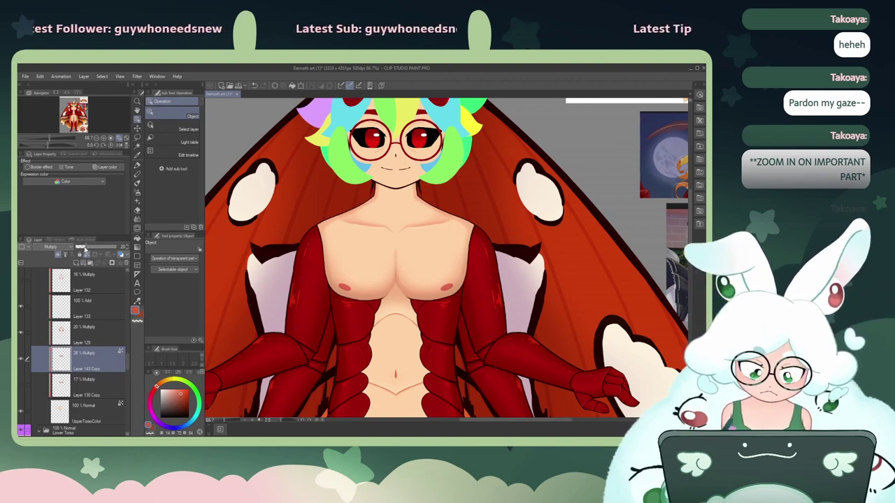
{"action": "left_click", "coordinate": [97, 138]}
{"action": "left_click", "coordinate": [119, 138]}
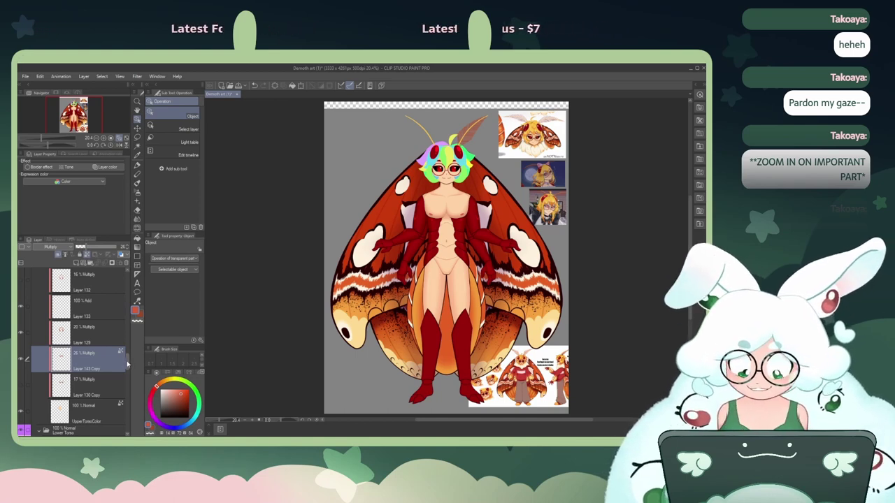
Step: Select Layer 143 and Layer 130 together, set their opacity to 18%, and check the chest up close
{"action": "left_click", "coordinate": [439, 218], "text": "ctrl+shift"}
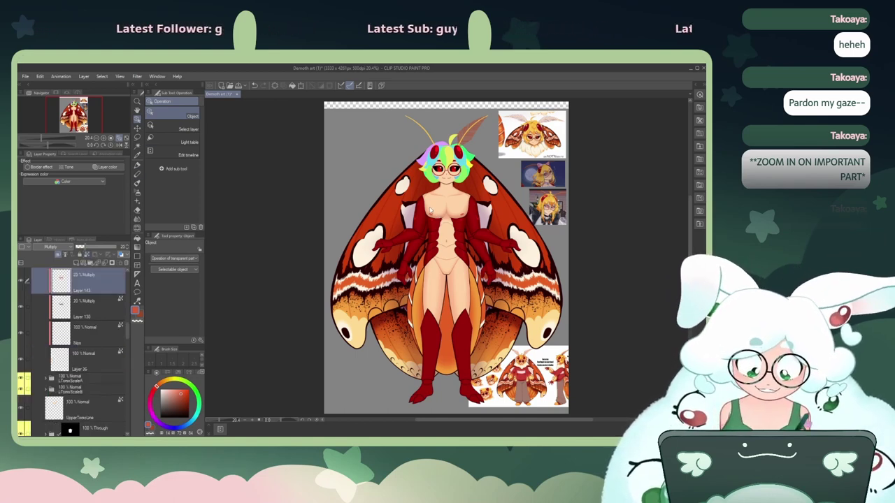
{"action": "left_click", "coordinate": [28, 309]}
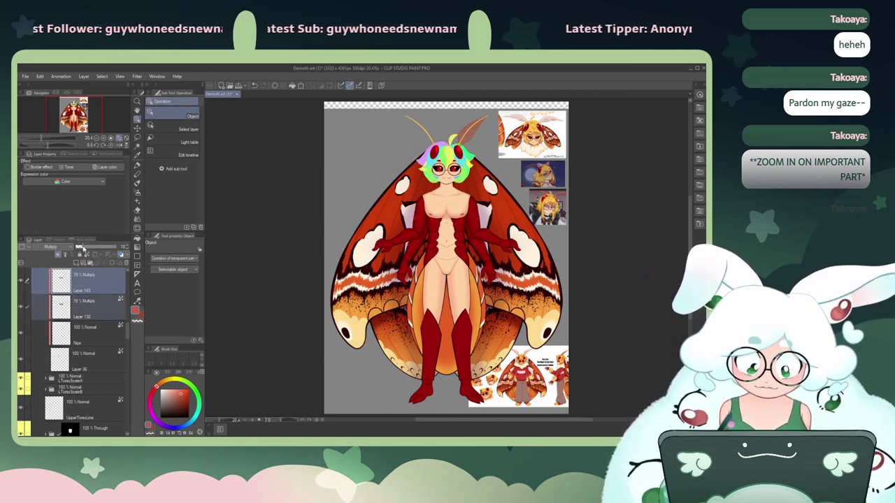
{"action": "left_click", "coordinate": [104, 138]}
{"action": "left_click", "coordinate": [103, 137]}
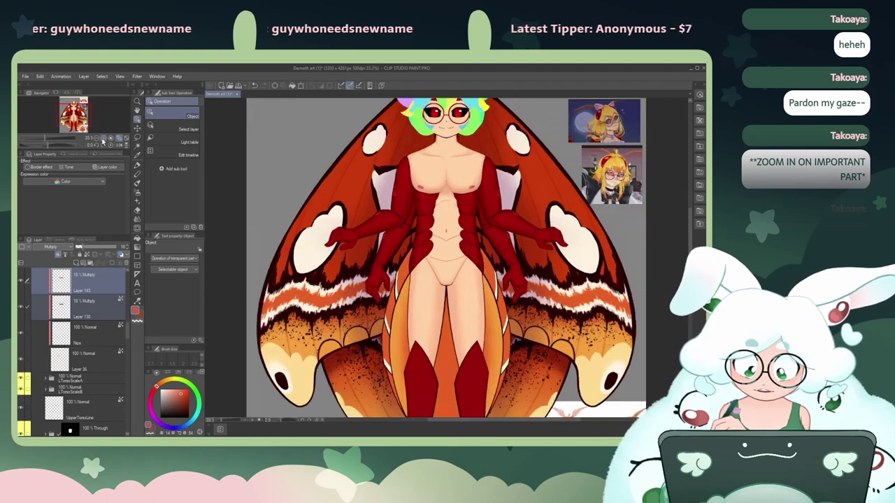
{"action": "left_click", "coordinate": [103, 138]}
{"action": "left_click", "coordinate": [104, 138]}
{"action": "left_click_drag", "start_coordinate": [74, 116], "coordinate": [74, 112]}
{"action": "left_click", "coordinate": [103, 138]}
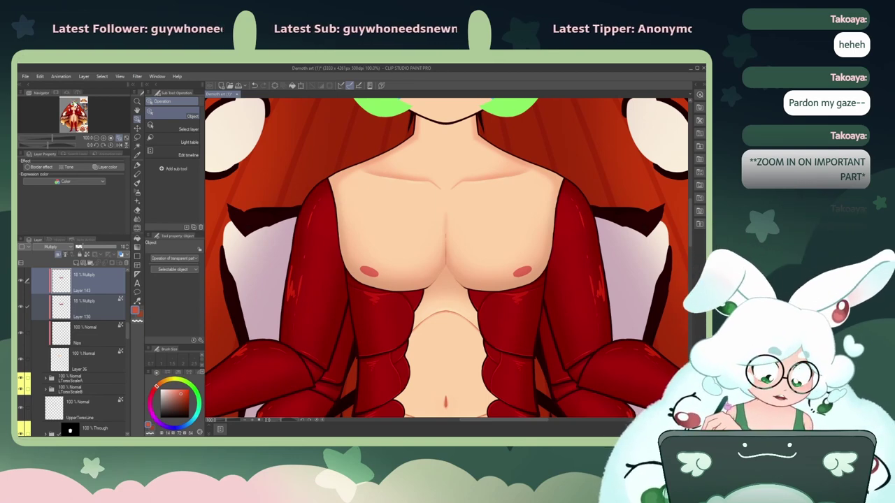
Step: Try separate opacities for the chest shading, 30% on Layer 143 and 21% on Layer 130
{"action": "left_click", "coordinate": [76, 283]}
{"action": "mouse_move", "coordinate": [89, 253]}
{"action": "left_mouse_down"}
{"action": "mouse_move", "coordinate": [73, 249]}
{"action": "mouse_move", "coordinate": [80, 249]}
{"action": "left_mouse_up"}
{"action": "left_click", "coordinate": [79, 297]}
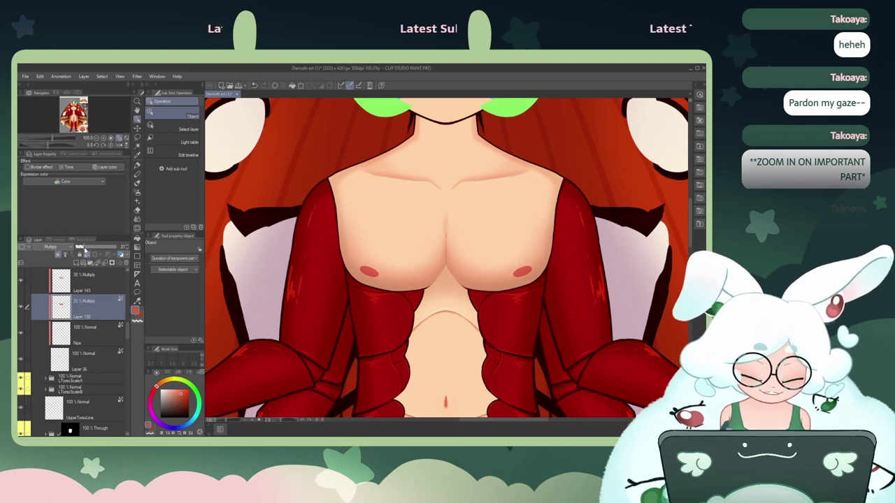
Step: Return the opacity of both Layer 143 and Layer 130 to 18%
{"action": "left_click", "coordinate": [95, 138]}
{"action": "left_click", "coordinate": [96, 138]}
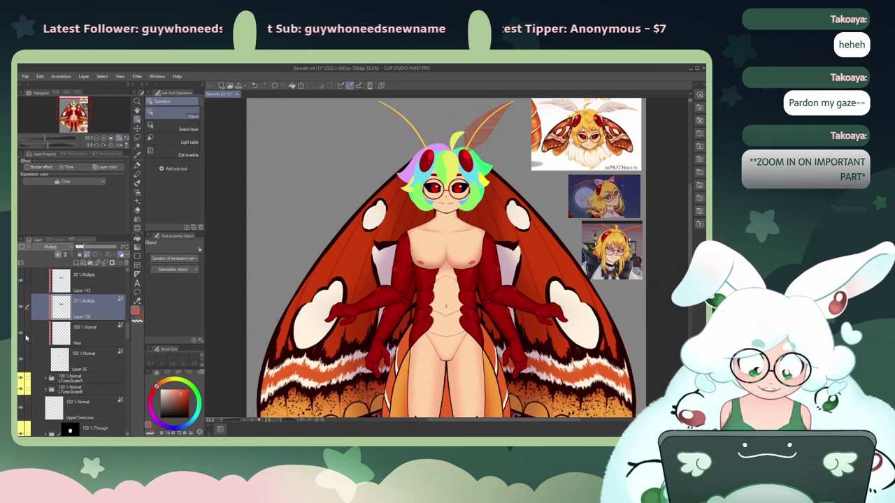
{"action": "left_click", "coordinate": [28, 287]}
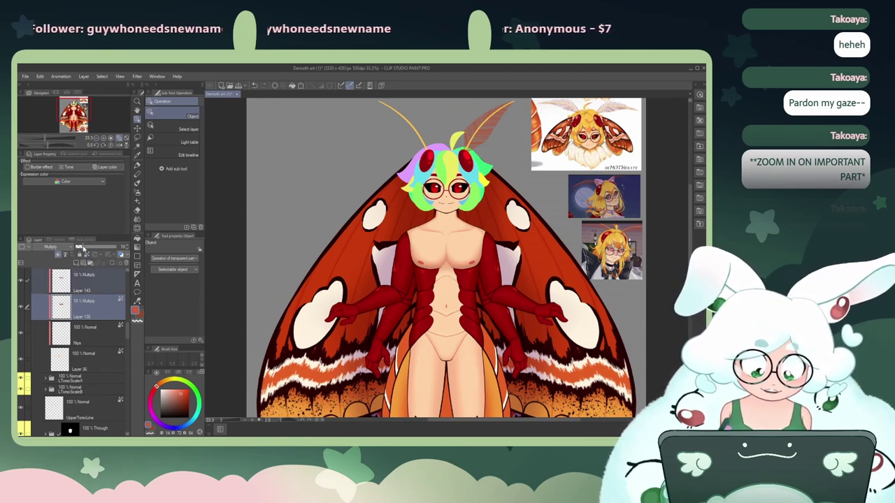
{"action": "left_click_drag", "start_coordinate": [82, 248], "coordinate": [87, 249]}
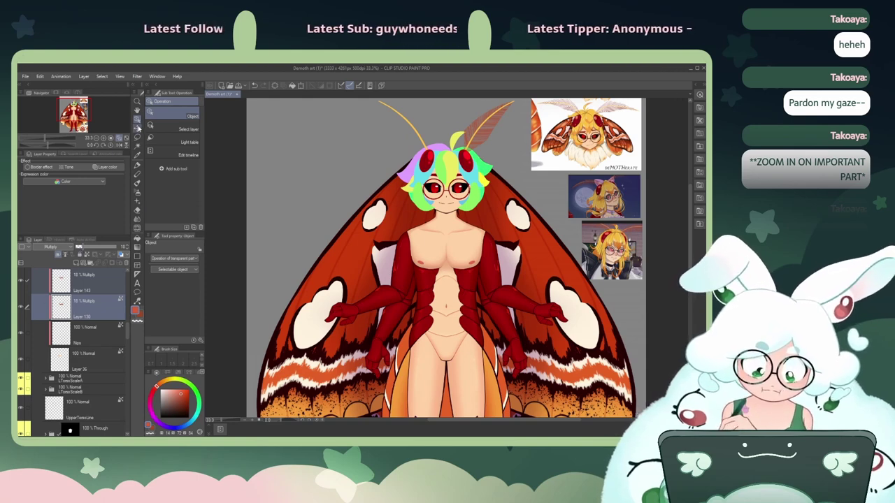
Step: Set Layer 143 Copy to 23% opacity and toggle its visibility to compare the chest shading
{"action": "left_click", "coordinate": [442, 280]}
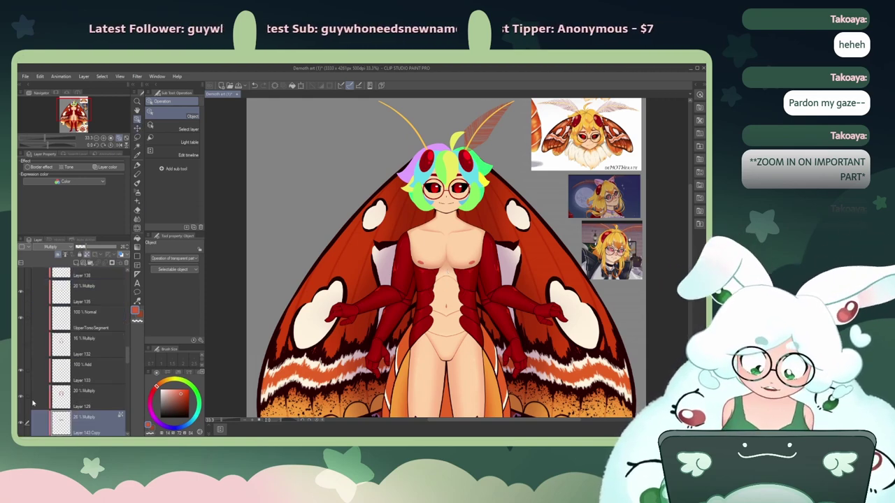
{"action": "scroll", "coordinate": [49, 346], "scroll_direction": "down", "scroll_amount": 3}
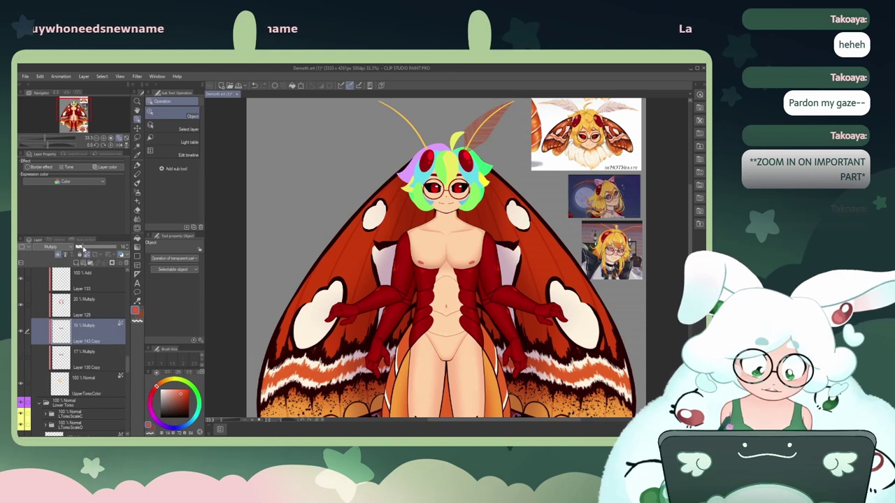
{"action": "mouse_move", "coordinate": [81, 249]}
{"action": "left_mouse_down"}
{"action": "mouse_move", "coordinate": [122, 254]}
{"action": "mouse_move", "coordinate": [84, 259]}
{"action": "left_mouse_up"}
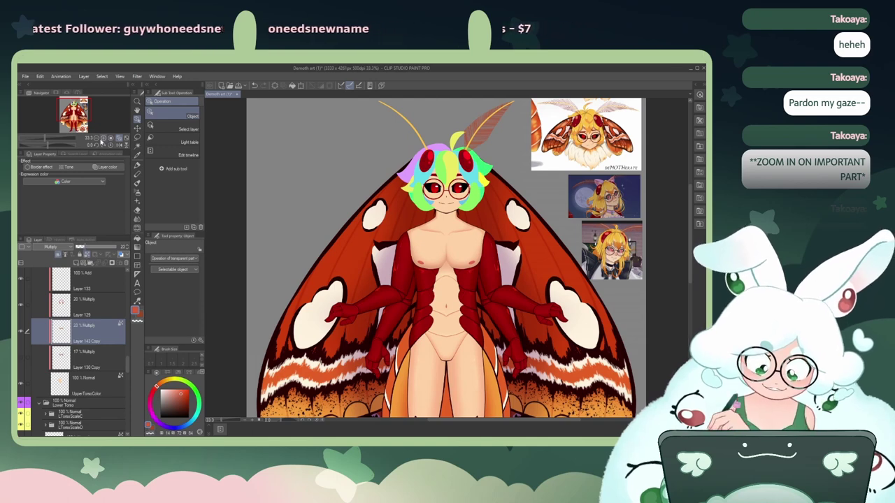
{"action": "left_click", "coordinate": [103, 138]}
{"action": "left_click", "coordinate": [103, 138]}
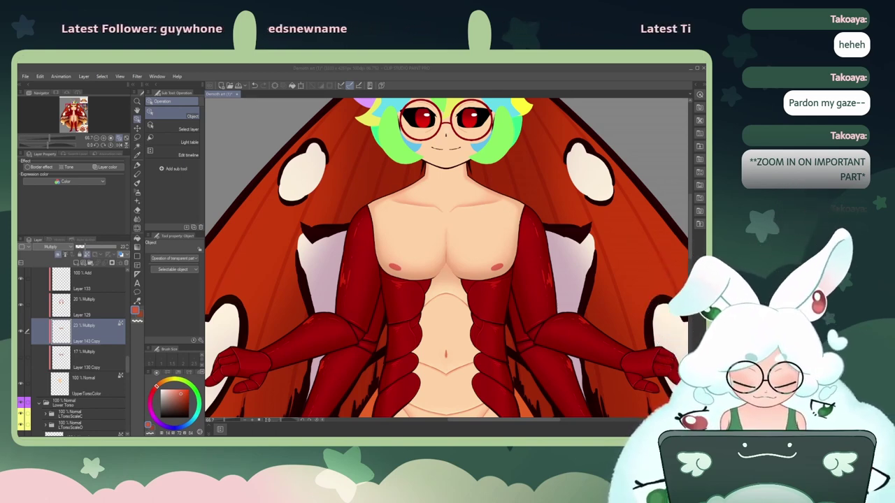
{"action": "left_click", "coordinate": [21, 331]}
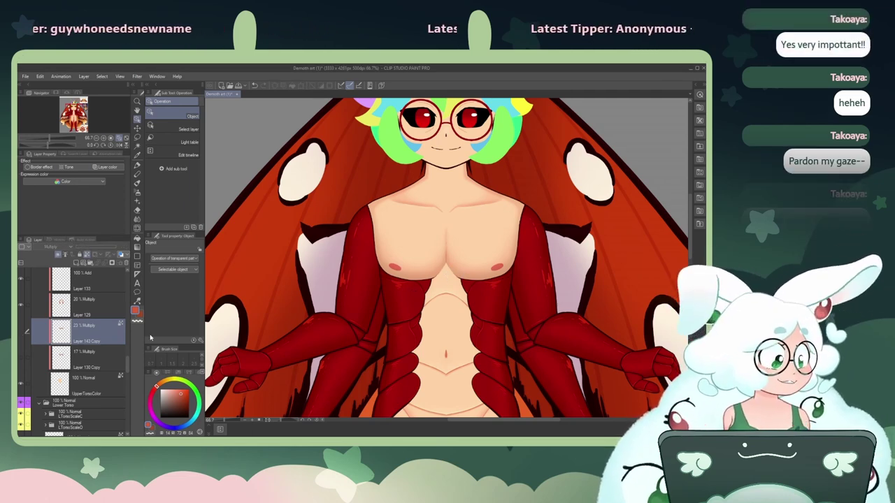
{"action": "left_click", "coordinate": [23, 337]}
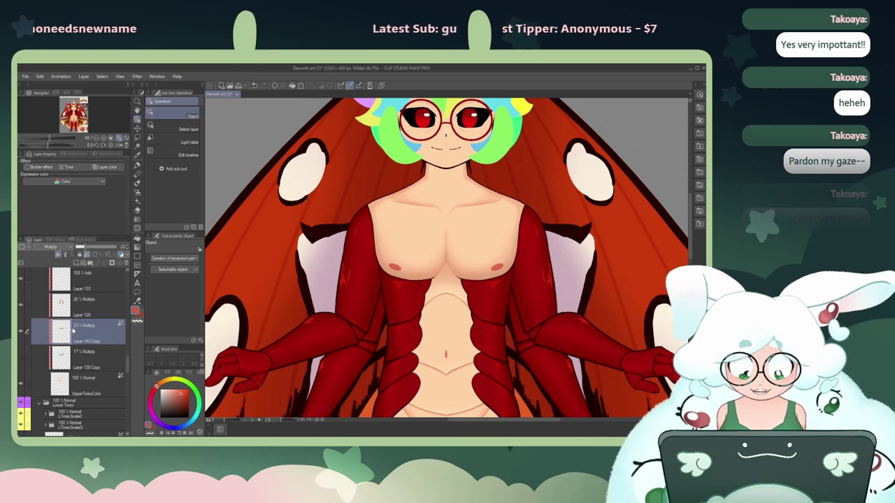
Step: Set Layer 143 Copy to 16% opacity, check the chest at several magnifications, and hide the layer
{"action": "left_click_drag", "start_coordinate": [81, 249], "coordinate": [79, 248]}
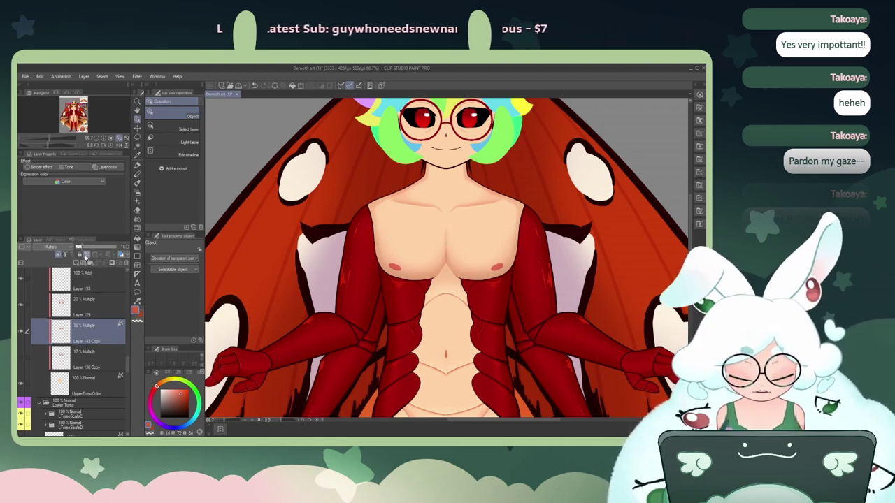
{"action": "left_click", "coordinate": [103, 138]}
{"action": "left_click", "coordinate": [96, 138]}
{"action": "left_click", "coordinate": [96, 137]}
{"action": "left_click", "coordinate": [96, 138]}
{"action": "left_click", "coordinate": [103, 138]}
{"action": "left_click", "coordinate": [103, 138]}
{"action": "left_click", "coordinate": [103, 138]}
{"action": "left_click", "coordinate": [103, 137]}
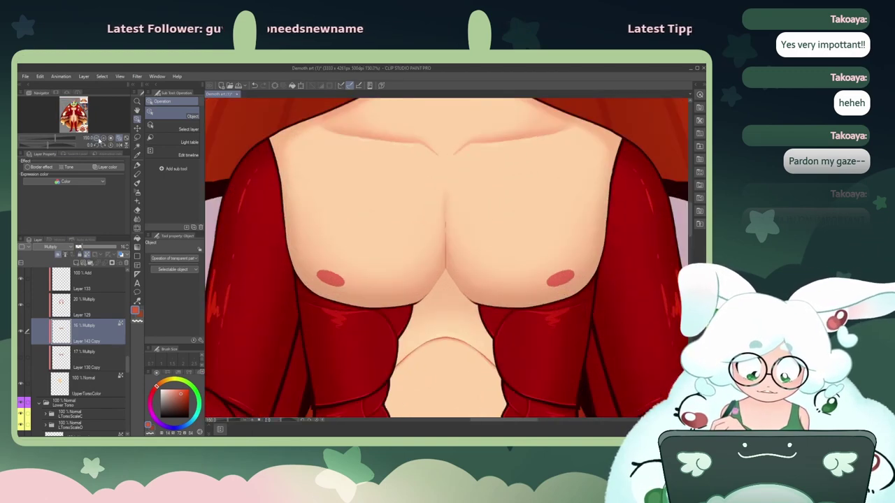
{"action": "left_click", "coordinate": [21, 334]}
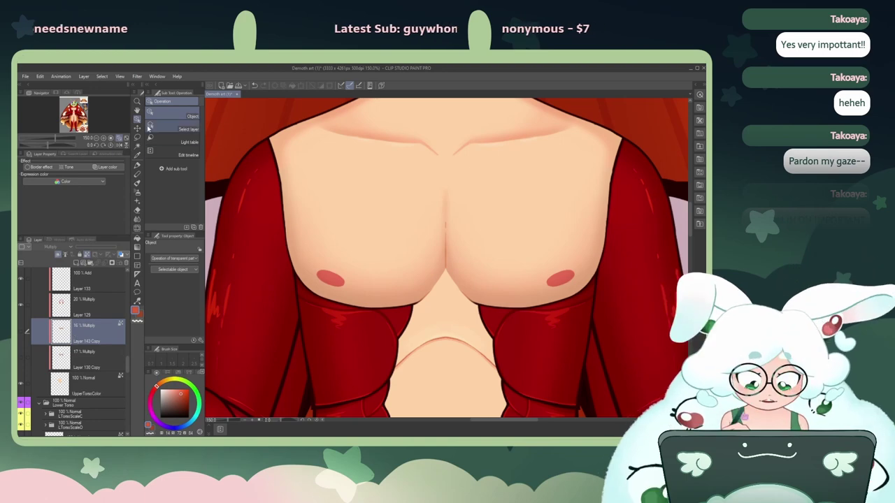
Step: Select Layer 36 from the chest, pick the chest's skin tone as the drawing colour, and switch to the Milli pen
{"action": "left_click", "coordinate": [137, 156]}
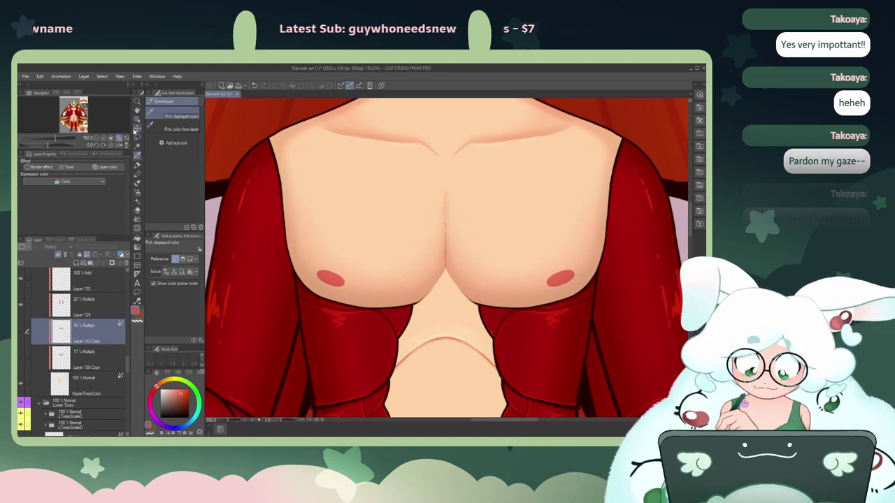
{"action": "left_click", "coordinate": [137, 120]}
{"action": "left_click", "coordinate": [346, 224]}
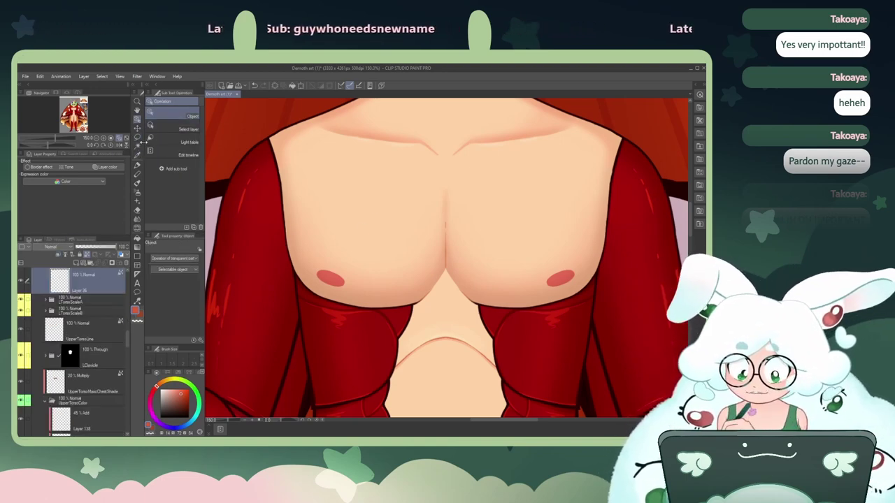
{"action": "left_click", "coordinate": [137, 155]}
{"action": "left_click", "coordinate": [375, 204]}
{"action": "left_click", "coordinate": [137, 165]}
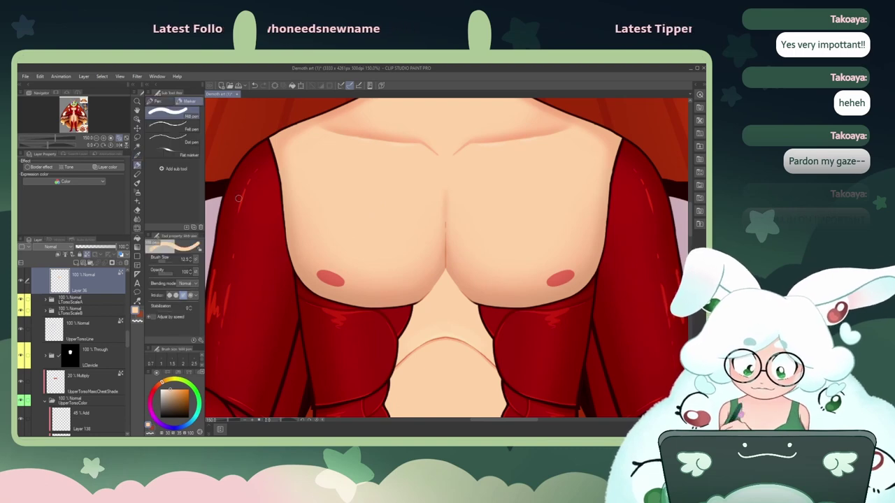
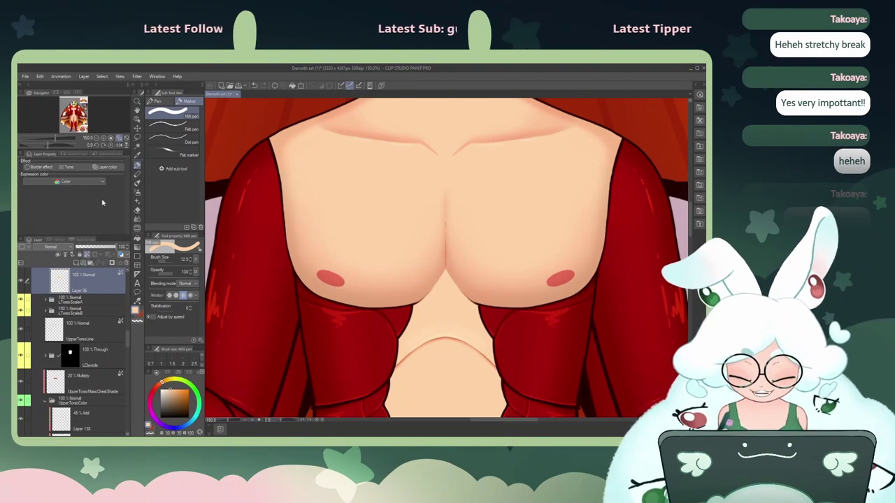
Step: Toggle Layer 36's visibility to check its contents, and show the Guide layer's centre line over the figure
{"action": "left_click", "coordinate": [22, 283]}
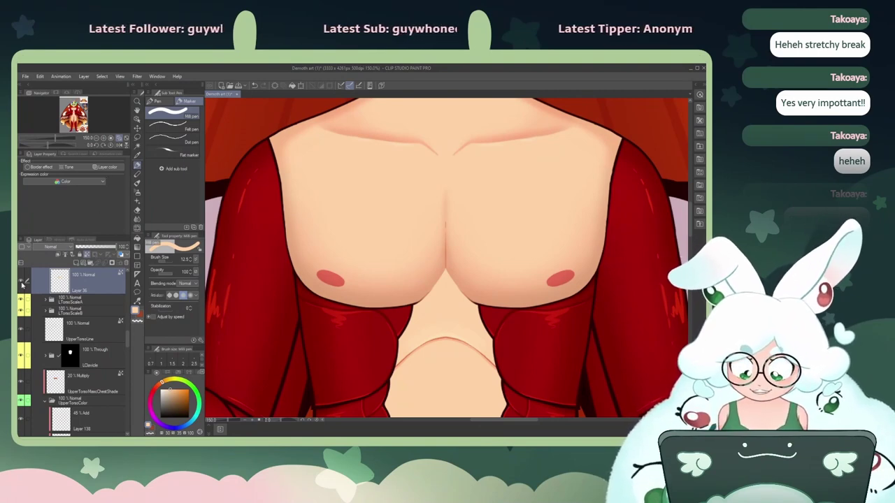
{"action": "left_click", "coordinate": [21, 283]}
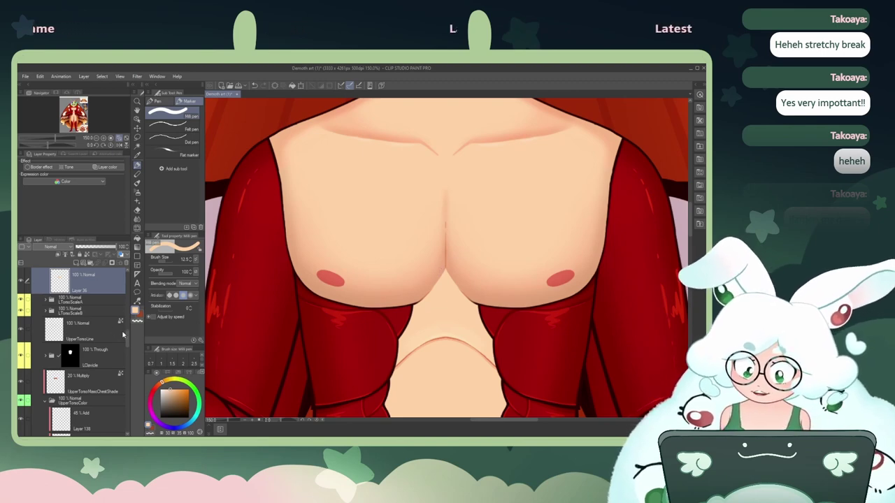
{"action": "scroll", "coordinate": [70, 335], "scroll_direction": "up", "scroll_amount": 10}
{"action": "left_click", "coordinate": [28, 283]}
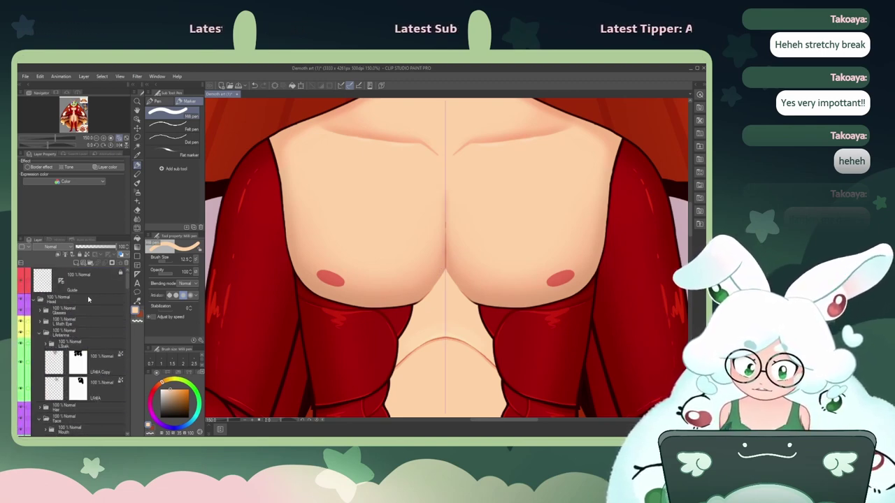
{"action": "left_click_drag", "start_coordinate": [126, 277], "coordinate": [127, 335]}
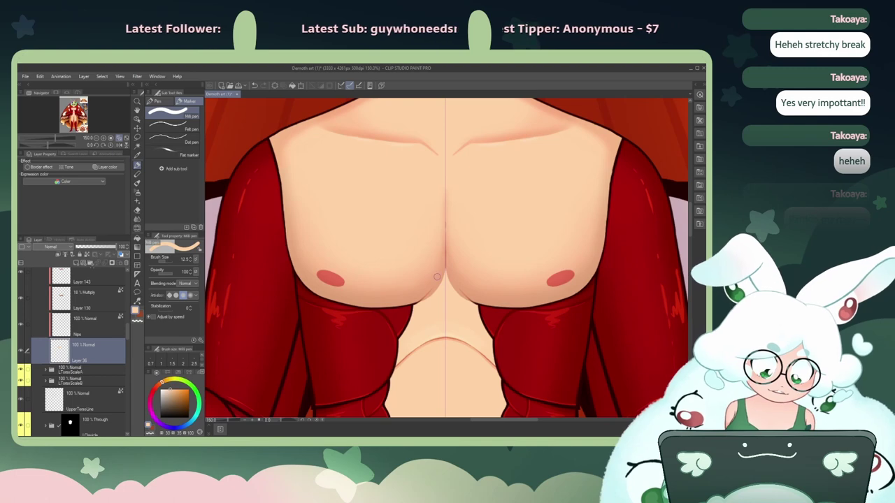
{"action": "left_click", "coordinate": [96, 138]}
{"action": "left_click", "coordinate": [96, 139]}
{"action": "left_click", "coordinate": [97, 138]}
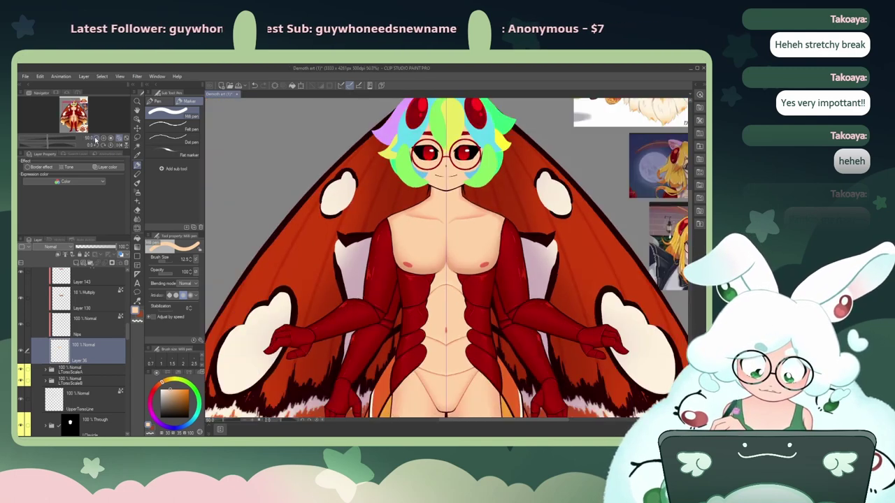
Step: Hide the Guide layer's centre line and view the whole figure
{"action": "left_click", "coordinate": [97, 138]}
{"action": "left_click", "coordinate": [97, 138]}
{"action": "left_click_drag", "start_coordinate": [127, 333], "coordinate": [114, 246]}
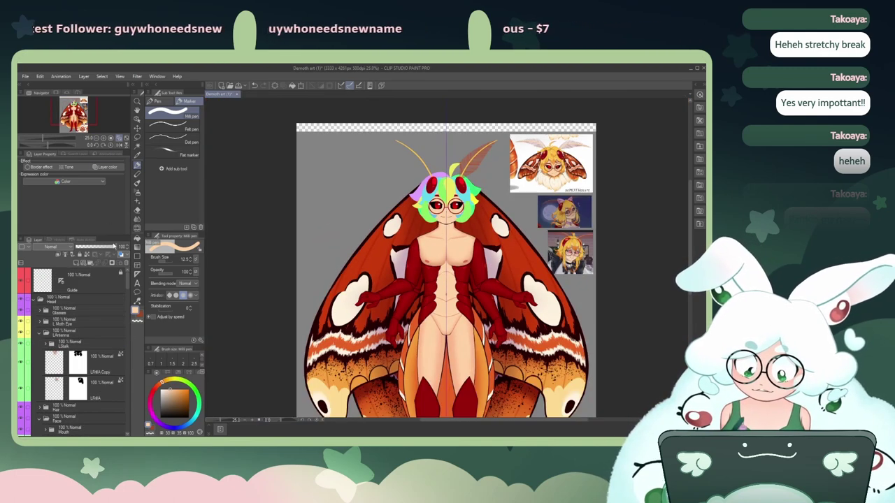
{"action": "left_click", "coordinate": [21, 282]}
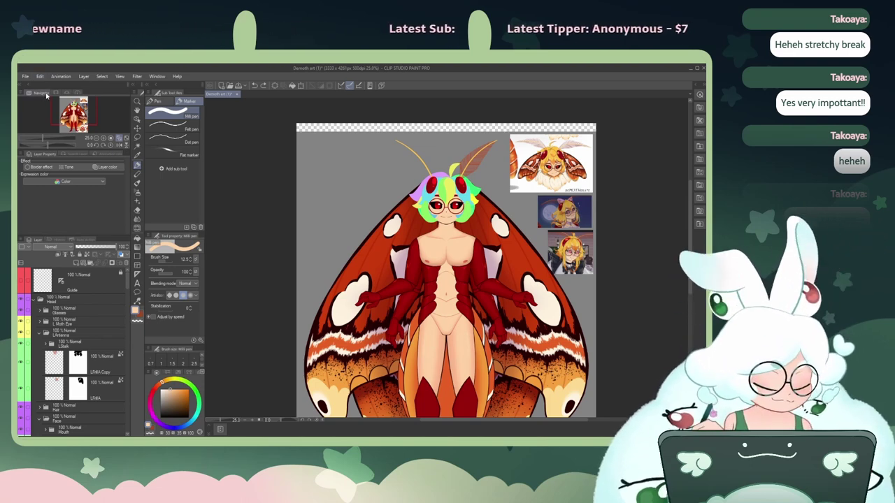
Step: Examine the chest shading and the whole figure at magnifications between 25% and 150%
{"action": "left_click", "coordinate": [105, 137]}
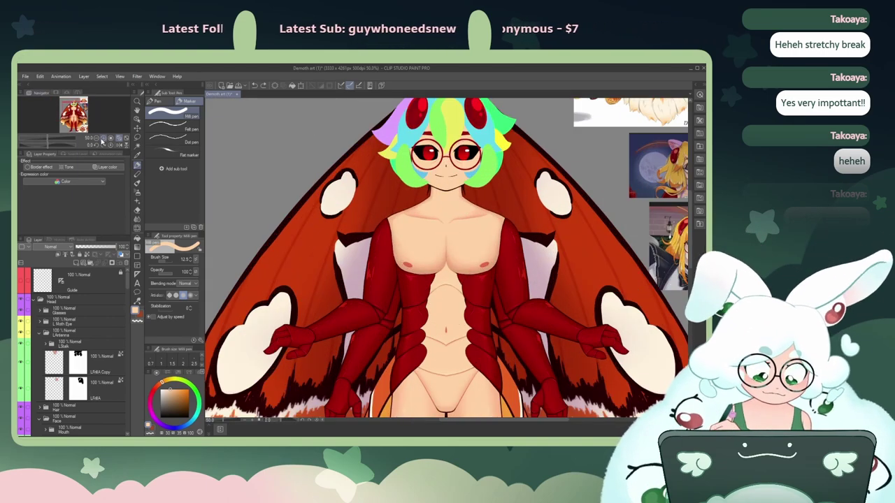
{"action": "left_click", "coordinate": [103, 139]}
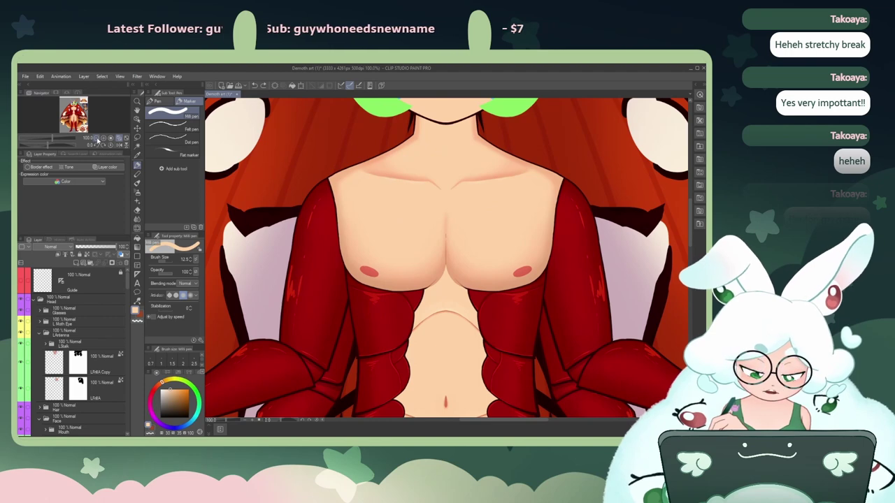
{"action": "left_click", "coordinate": [96, 139]}
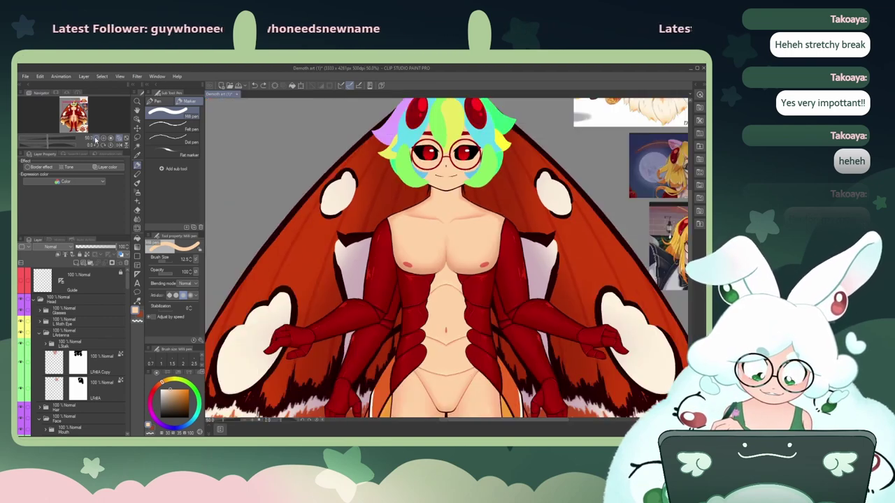
{"action": "left_click_drag", "start_coordinate": [78, 118], "coordinate": [96, 126]}
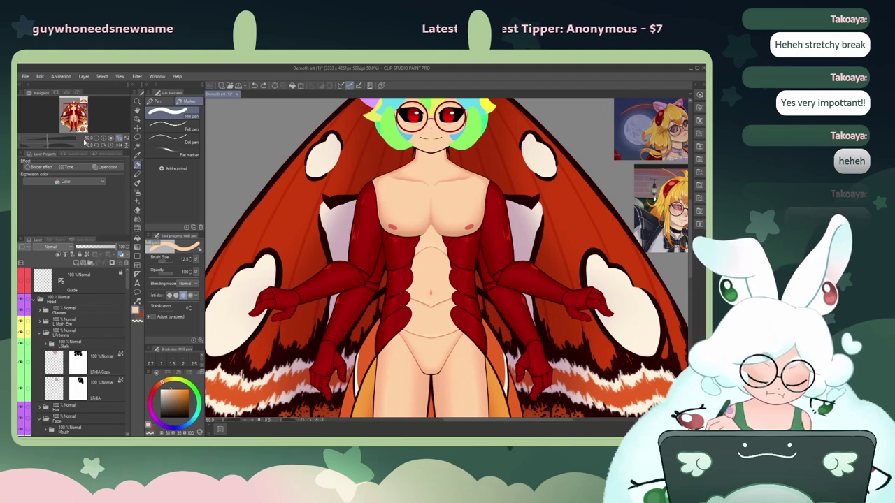
{"action": "left_click", "coordinate": [97, 138]}
{"action": "left_click", "coordinate": [96, 138]}
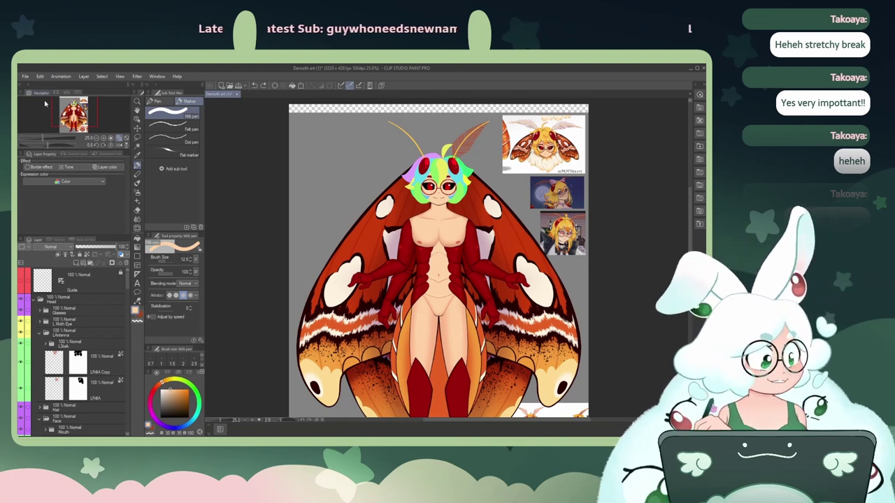
{"action": "left_click", "coordinate": [103, 137]}
{"action": "left_click", "coordinate": [103, 137]}
{"action": "left_click", "coordinate": [104, 138]}
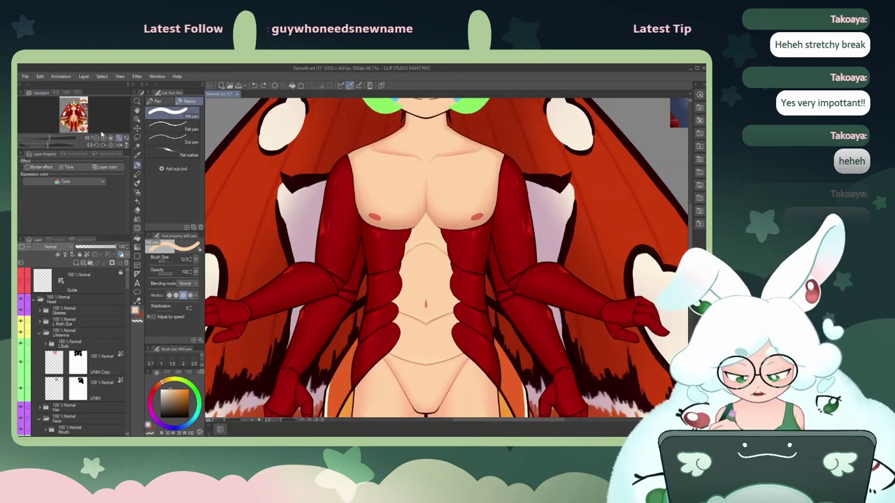
{"action": "left_click", "coordinate": [105, 138]}
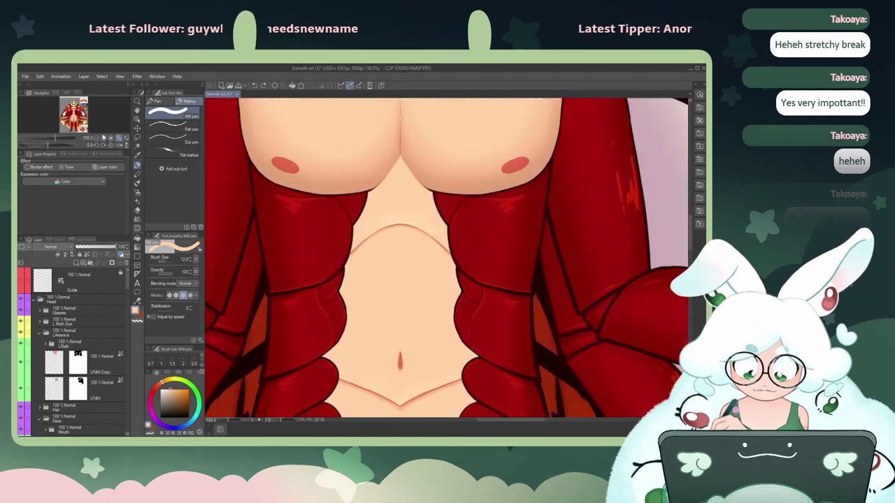
{"action": "left_click_drag", "start_coordinate": [73, 114], "coordinate": [73, 112]}
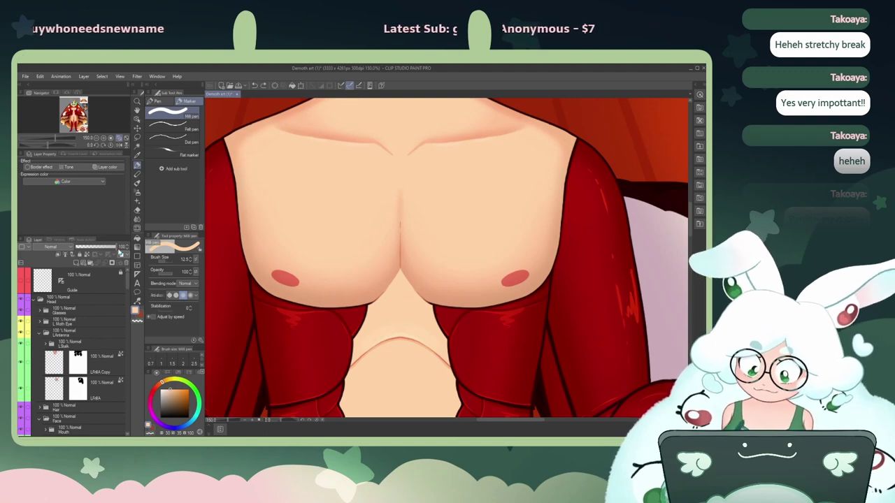
Step: Check the chest's centre crease against the Guide layer's line, hide the guide, and review the torso from a distance
{"action": "left_click", "coordinate": [23, 282]}
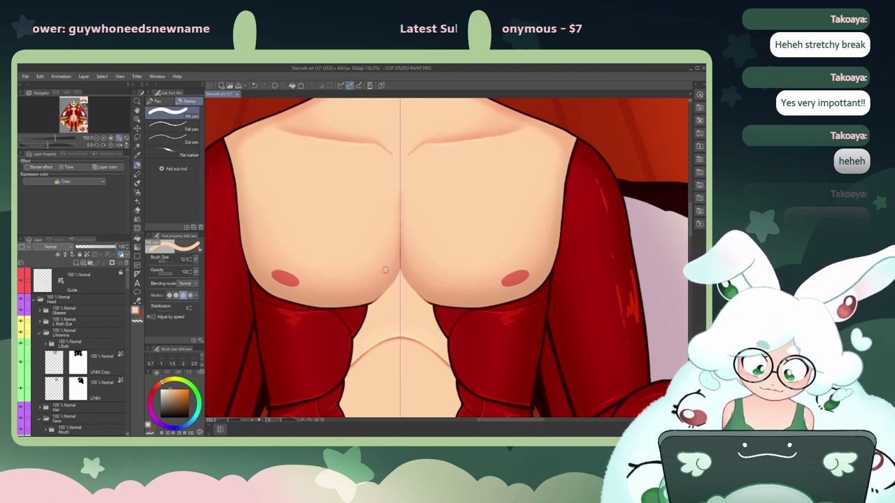
{"action": "left_click", "coordinate": [23, 281]}
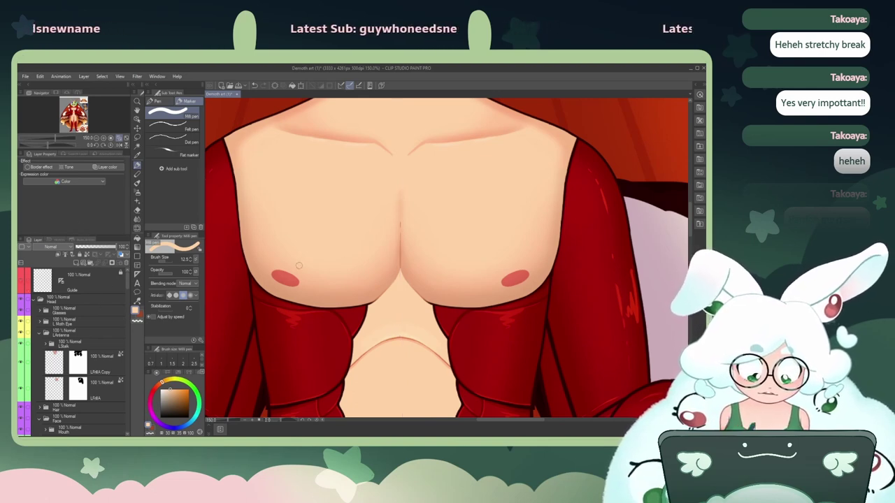
{"action": "left_click", "coordinate": [96, 138]}
{"action": "left_click", "coordinate": [96, 137]}
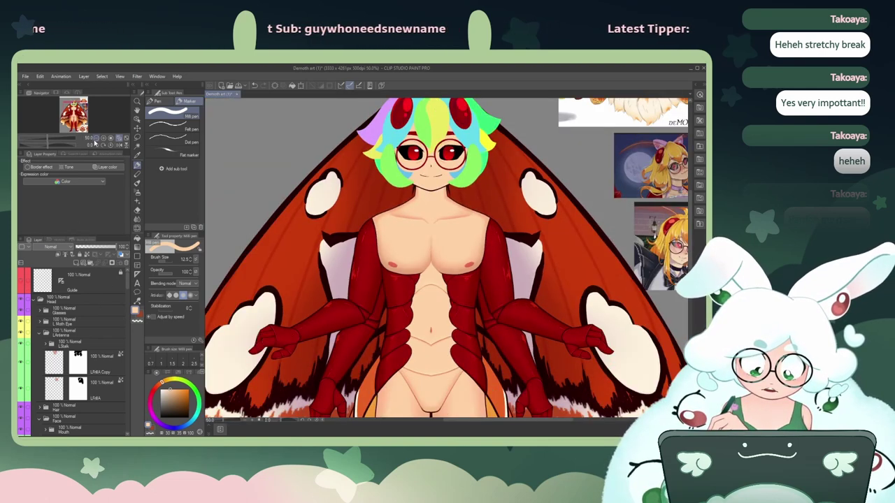
{"action": "left_click", "coordinate": [96, 137]}
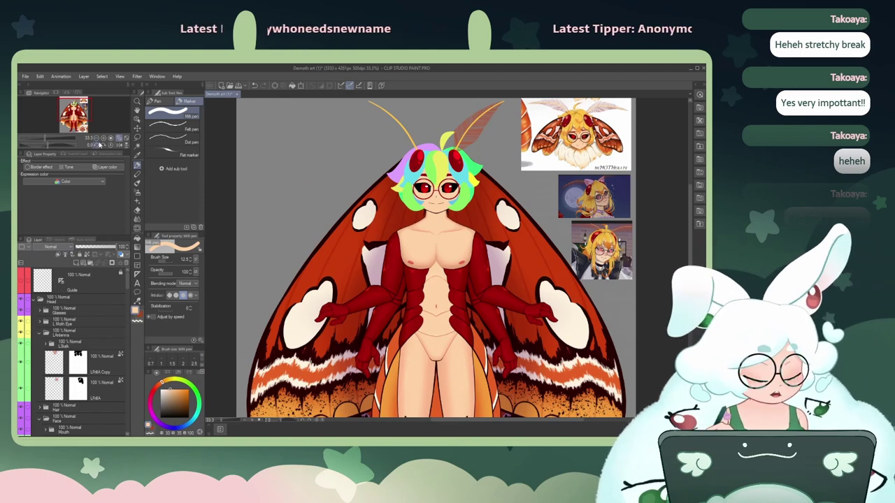
{"action": "left_click", "coordinate": [103, 141]}
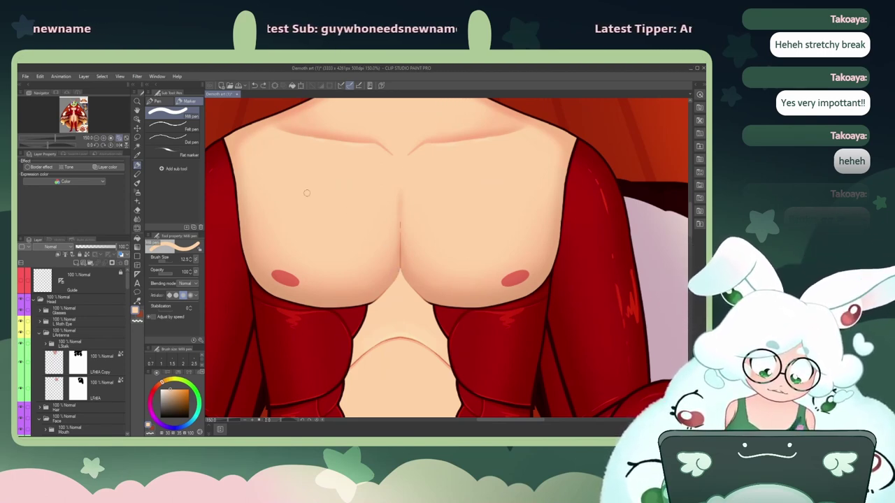
Step: Toggle the Guide layer on and off over the chest, and inspect the crease from full-figure view up to 200%
{"action": "left_click", "coordinate": [24, 283]}
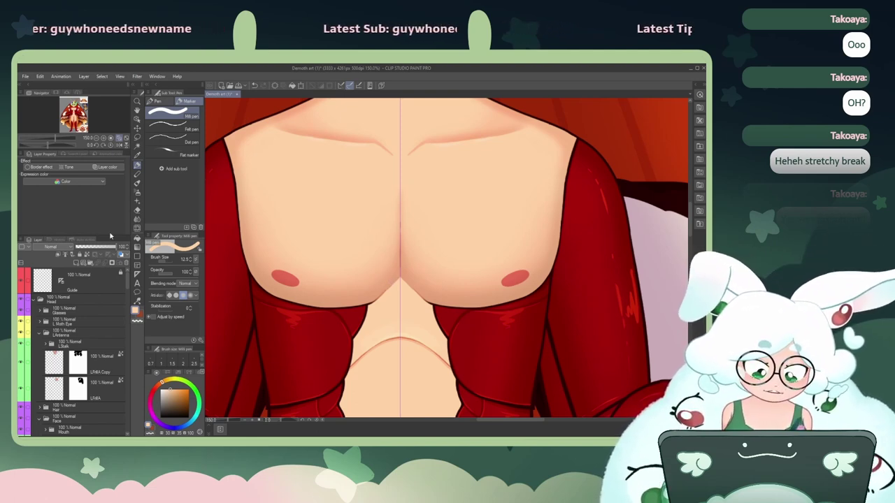
{"action": "left_click", "coordinate": [21, 282]}
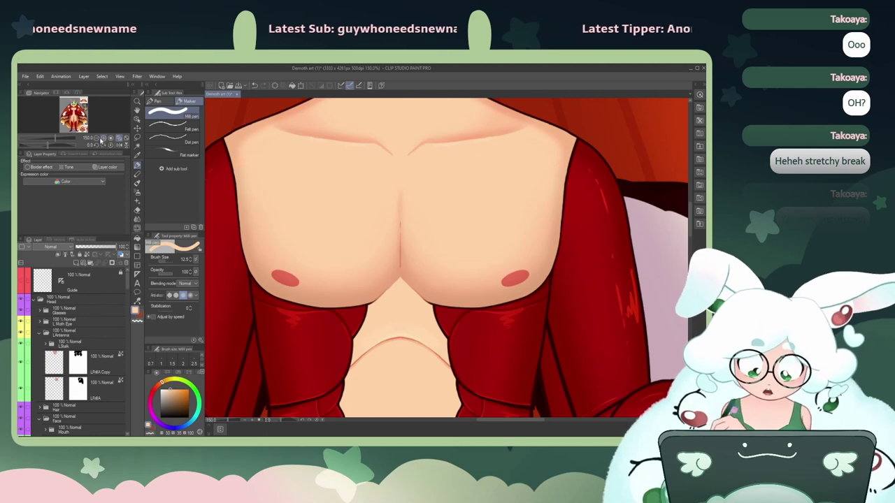
{"action": "left_click", "coordinate": [97, 138]}
{"action": "left_click", "coordinate": [97, 137]}
{"action": "left_click", "coordinate": [97, 138]}
{"action": "left_click", "coordinate": [97, 138]}
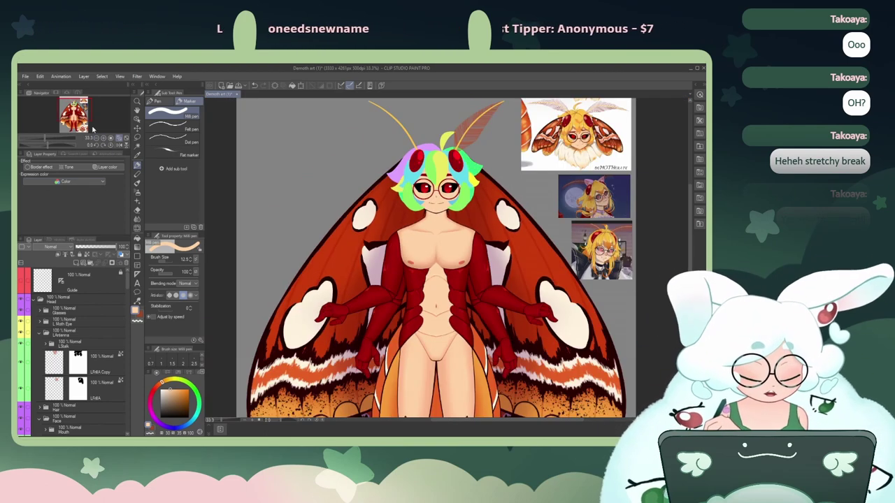
{"action": "left_click", "coordinate": [105, 143]}
{"action": "left_click", "coordinate": [105, 143]}
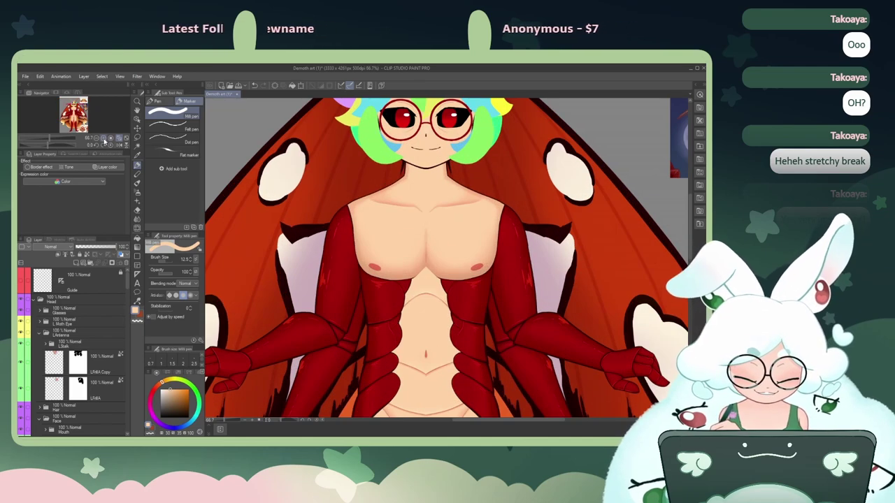
{"action": "left_click", "coordinate": [105, 144]}
{"action": "left_click", "coordinate": [105, 144]}
{"action": "left_click", "coordinate": [105, 144]}
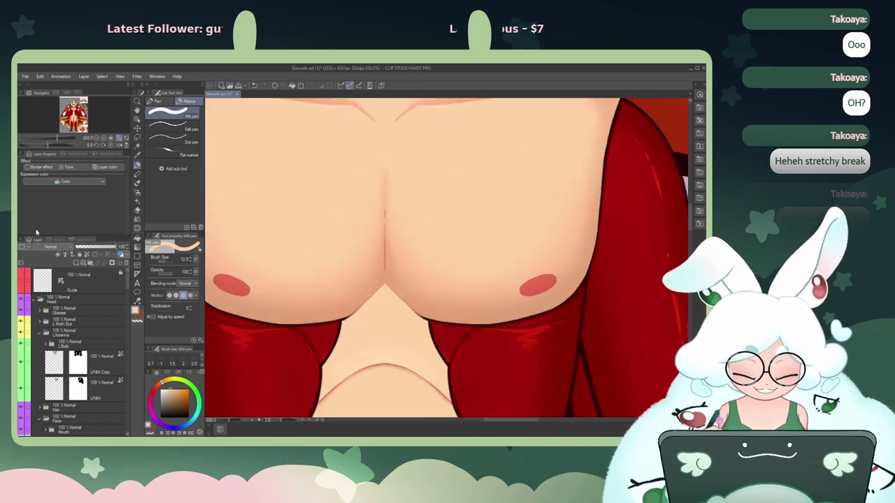
Step: Show the Guide layer, select the chest's Line layer, and pick a darker orange near the crease for the Milli pen
{"action": "left_click", "coordinate": [21, 276]}
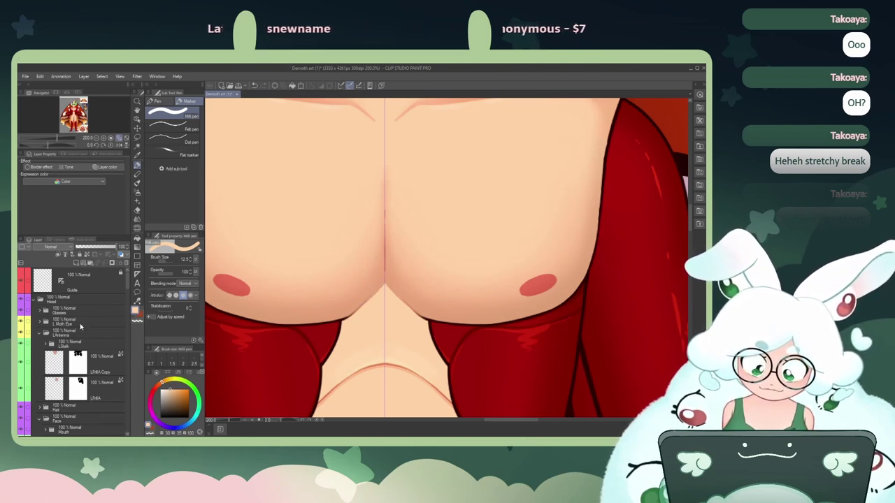
{"action": "scroll", "coordinate": [122, 315], "scroll_direction": "down", "scroll_amount": 10}
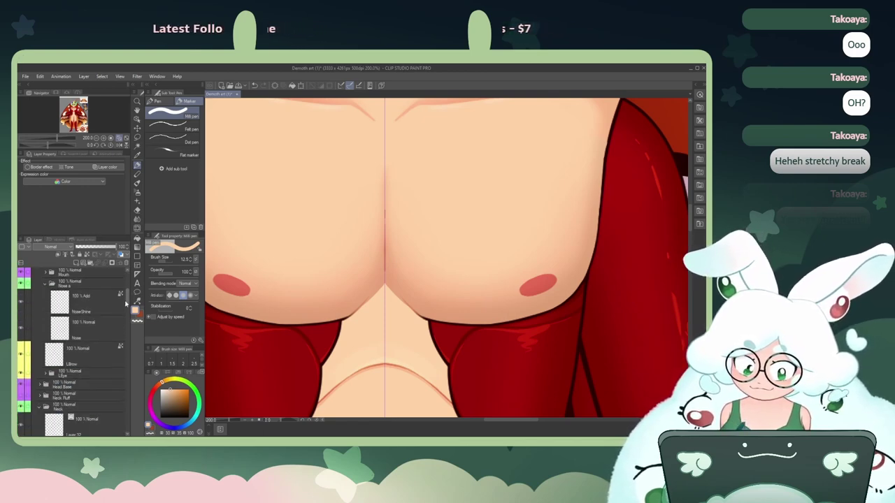
{"action": "scroll", "coordinate": [124, 323], "scroll_direction": "down", "scroll_amount": 3}
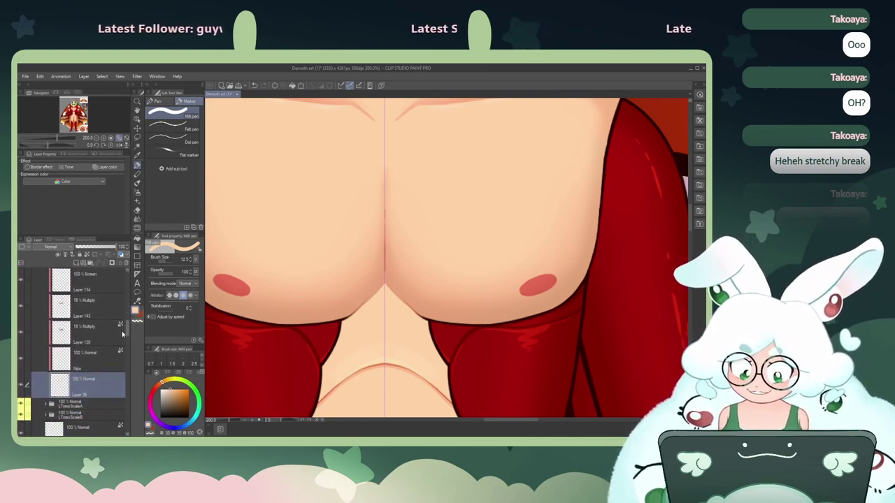
{"action": "left_click", "coordinate": [81, 308]}
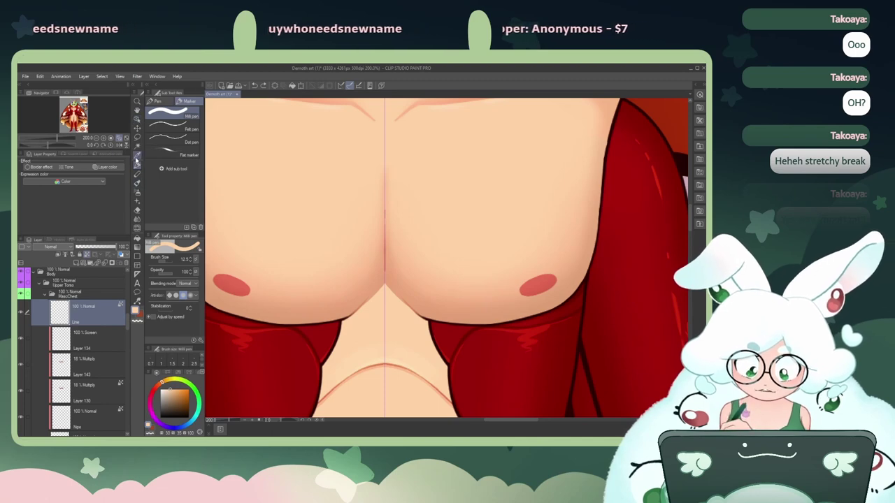
{"action": "left_click", "coordinate": [137, 155]}
{"action": "left_click", "coordinate": [190, 260]}
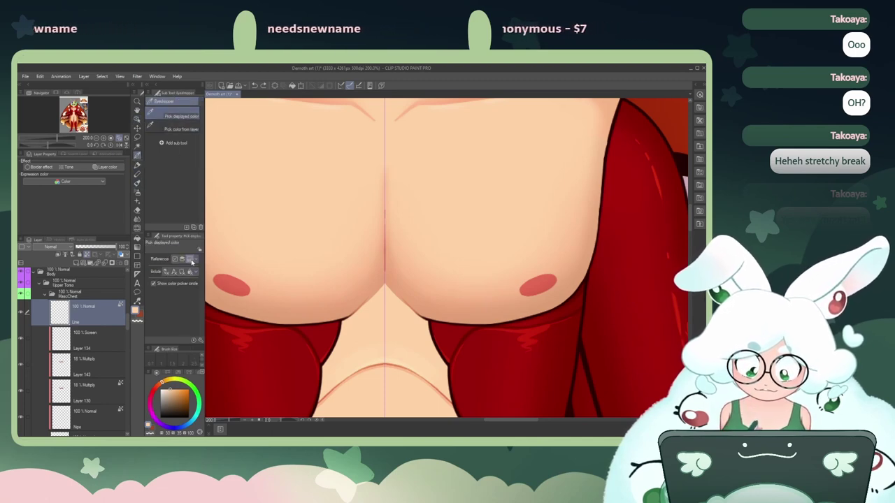
{"action": "left_click", "coordinate": [373, 293]}
{"action": "left_click", "coordinate": [137, 166]}
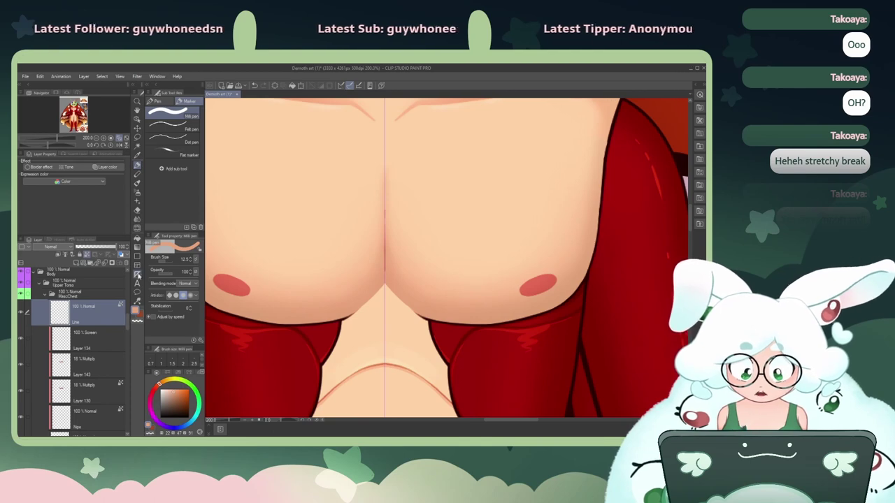
Step: Select Layer 36 again, pick the chest's light skin tone with the Eyedropper, and return to the Milli pen
{"action": "left_click", "coordinate": [137, 156]}
{"action": "left_click", "coordinate": [174, 259]}
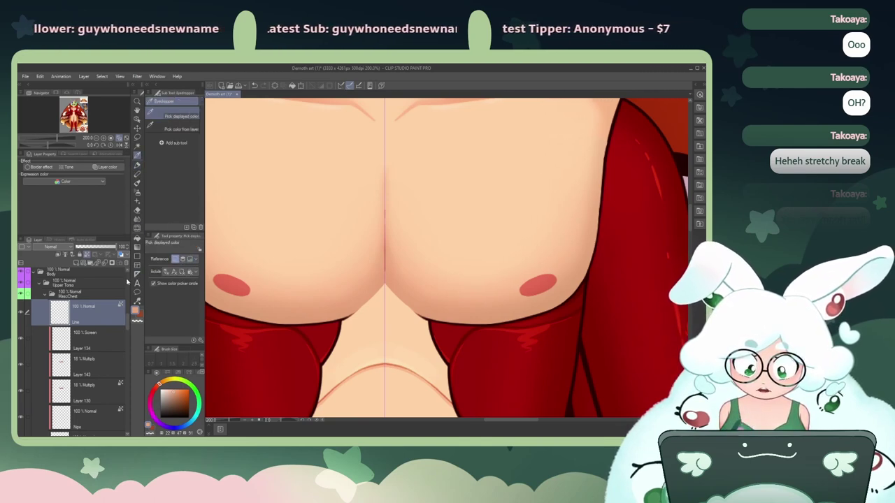
{"action": "scroll", "coordinate": [105, 336], "scroll_direction": "down", "scroll_amount": 3}
{"action": "left_click", "coordinate": [84, 343]}
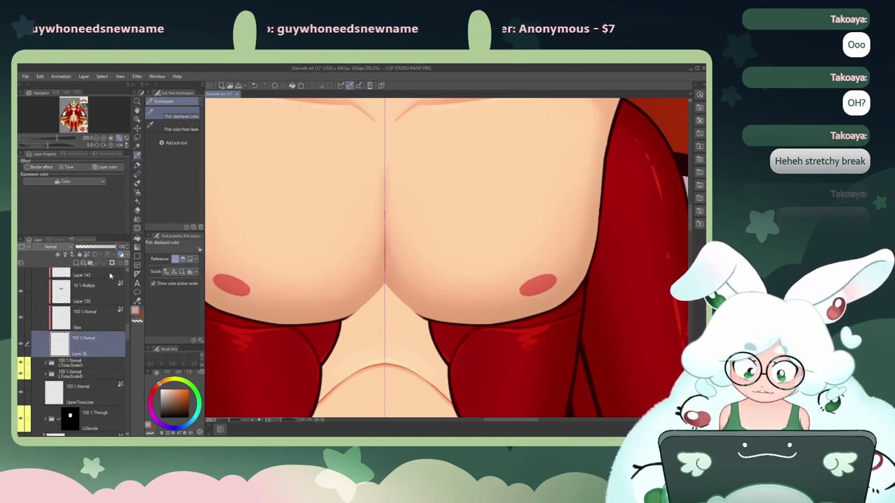
{"action": "left_click", "coordinate": [309, 186]}
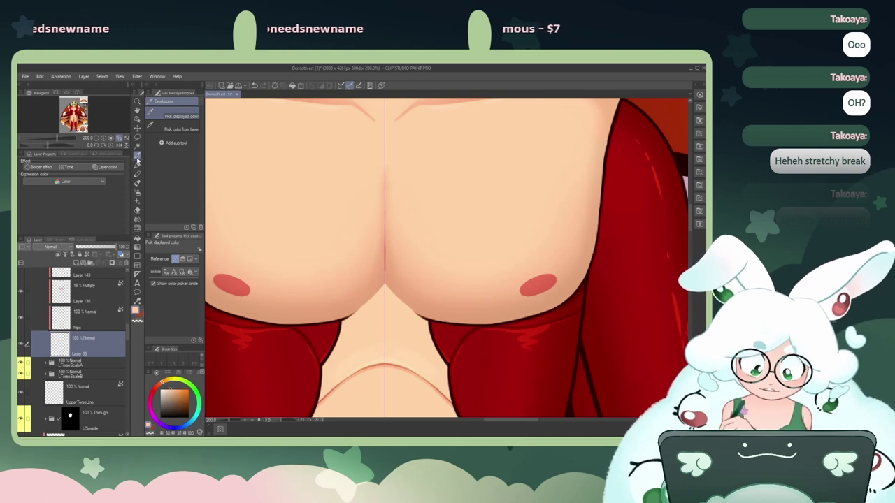
{"action": "left_click", "coordinate": [137, 165]}
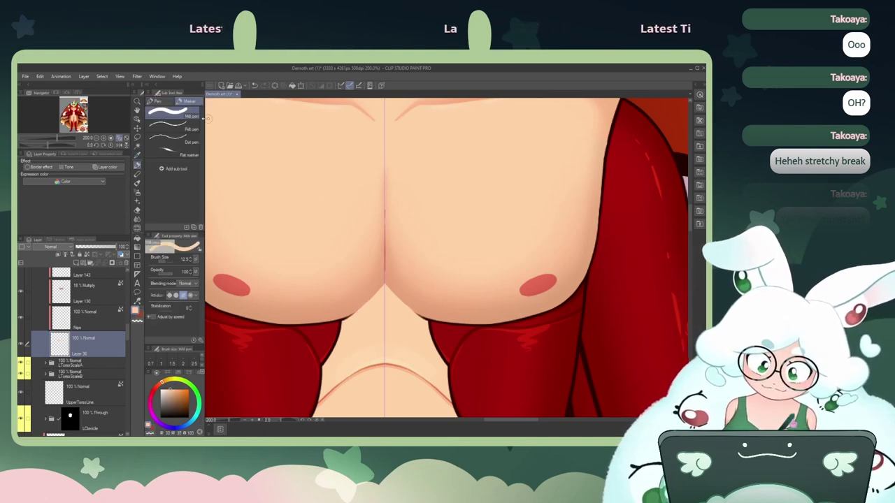
Step: Hide the Guide layer over the torso and save the illustration
{"action": "left_click", "coordinate": [96, 139]}
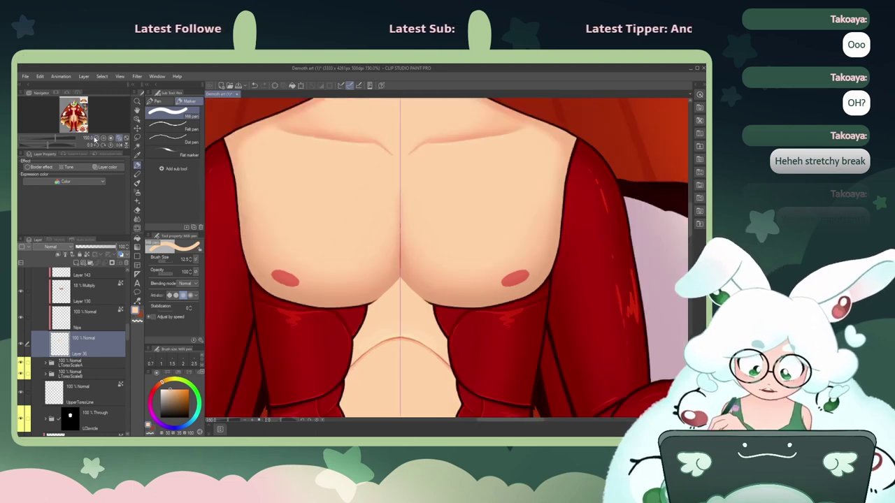
{"action": "left_click", "coordinate": [96, 138]}
{"action": "left_click", "coordinate": [96, 139]}
{"action": "left_click_drag", "start_coordinate": [127, 330], "coordinate": [125, 256]}
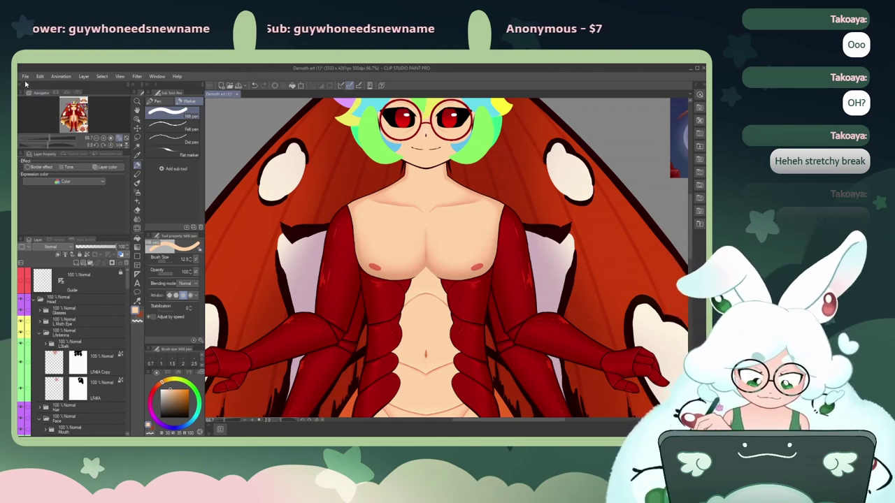
{"action": "left_click", "coordinate": [26, 77]}
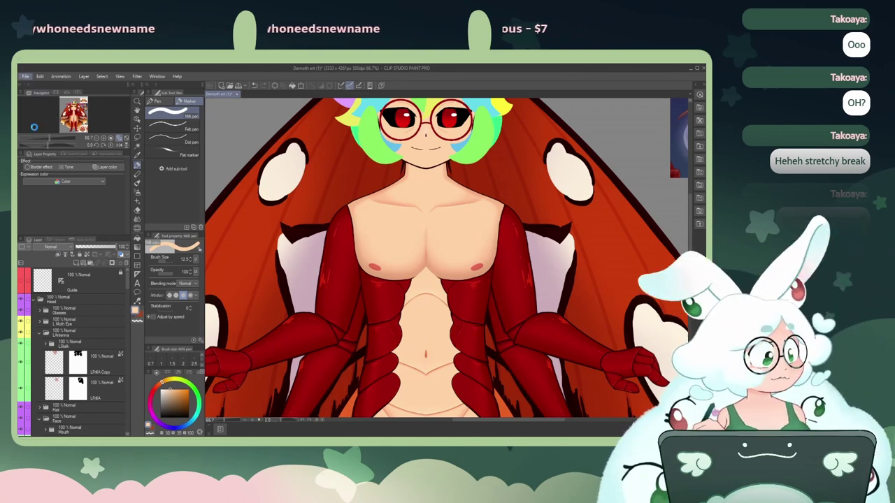
{"action": "key", "text": "alt"}
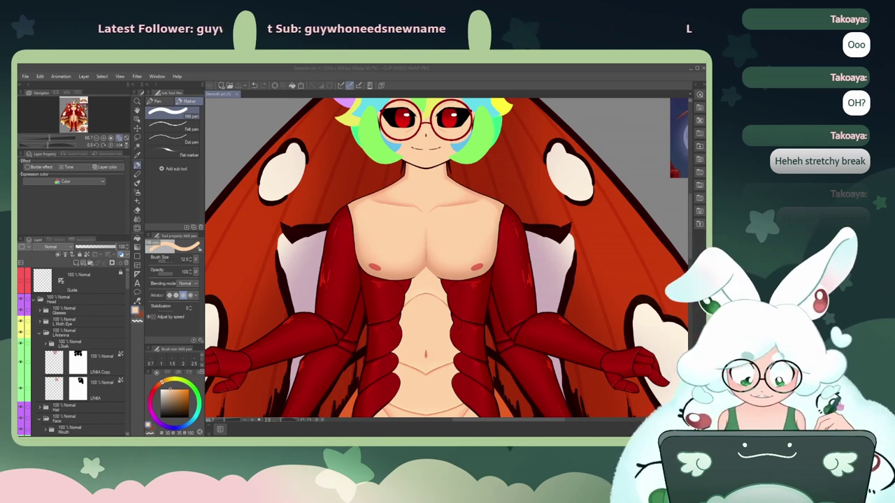
{"action": "left_click", "coordinate": [109, 163]}
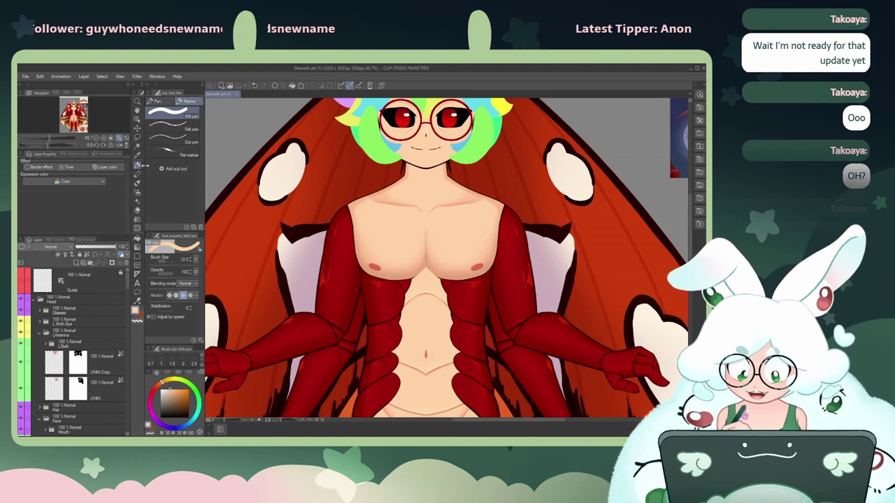
Step: Select the belly's UpperTorsoColor layer with the Object tool, compare the two copied Multiply shading layers, and leave only Layer 143 Copy shown
{"action": "left_click", "coordinate": [138, 139]}
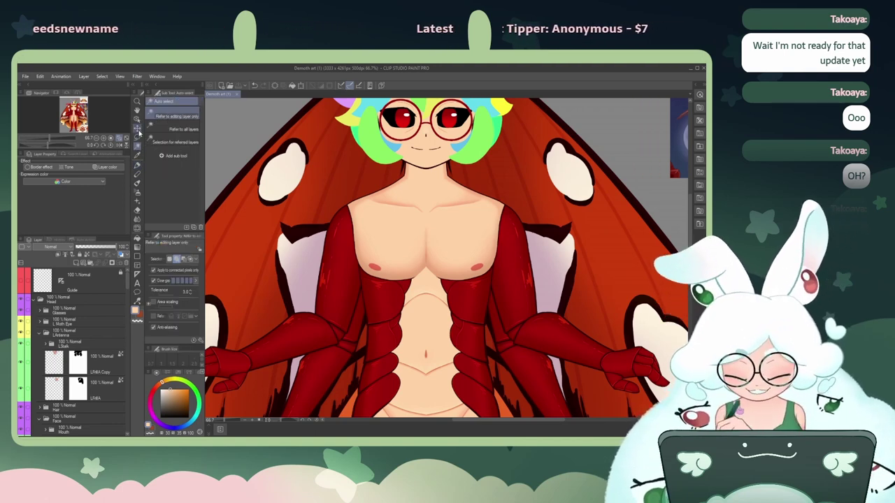
{"action": "left_click", "coordinate": [138, 119]}
{"action": "left_click", "coordinate": [423, 284]}
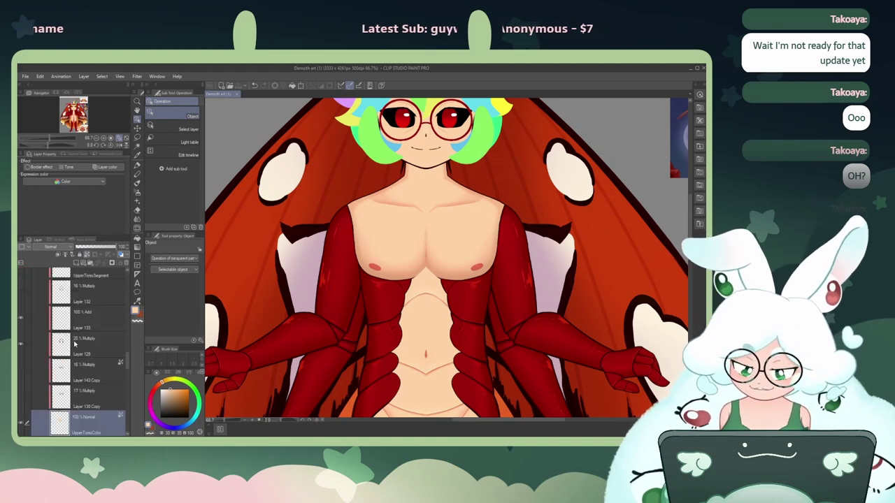
{"action": "left_click", "coordinate": [21, 371]}
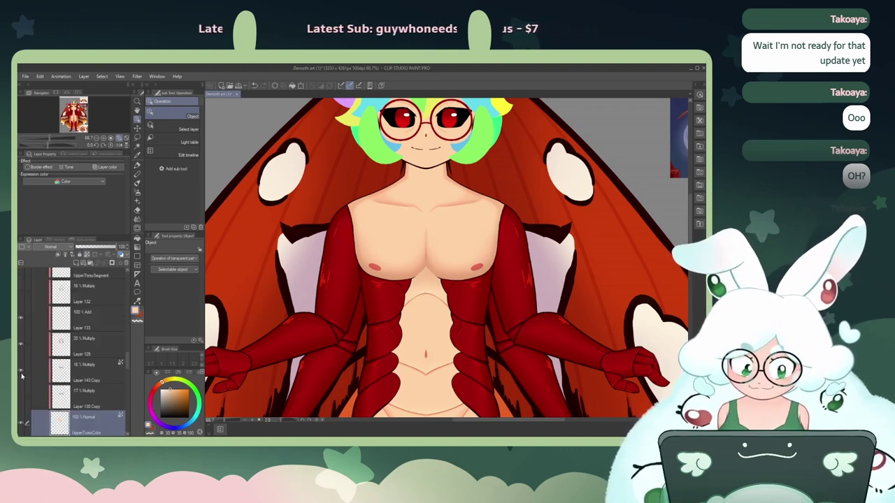
{"action": "left_click", "coordinate": [20, 371]}
{"action": "left_click", "coordinate": [20, 396]}
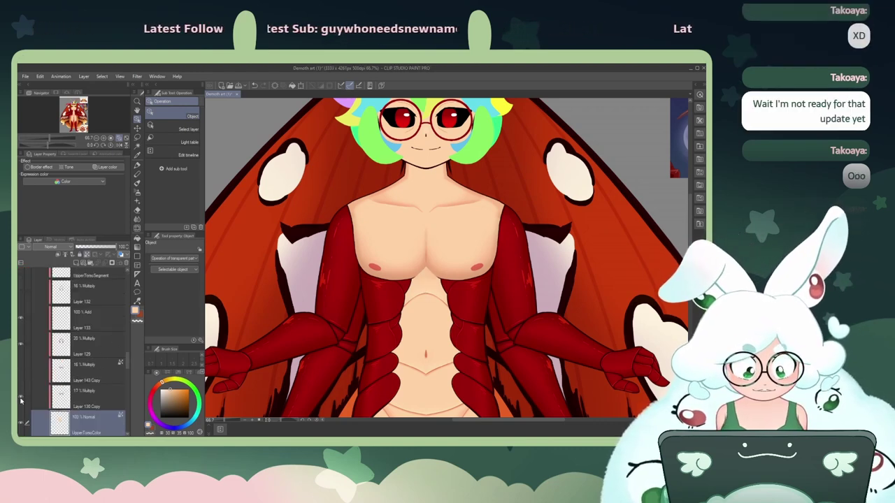
{"action": "left_click", "coordinate": [20, 397]}
{"action": "left_click", "coordinate": [21, 376]}
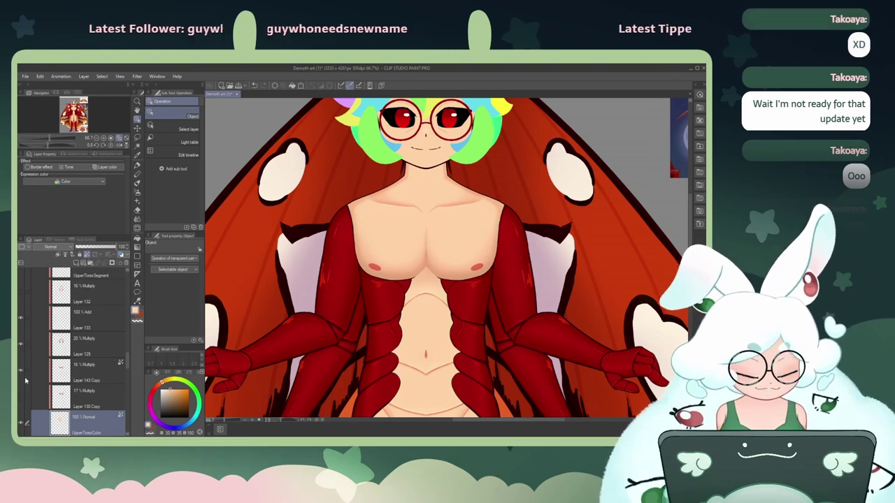
Step: Examine the torso shading at several zoom levels, from the face and chest close up to the whole figure
{"action": "left_click", "coordinate": [97, 138]}
{"action": "left_click", "coordinate": [97, 138]}
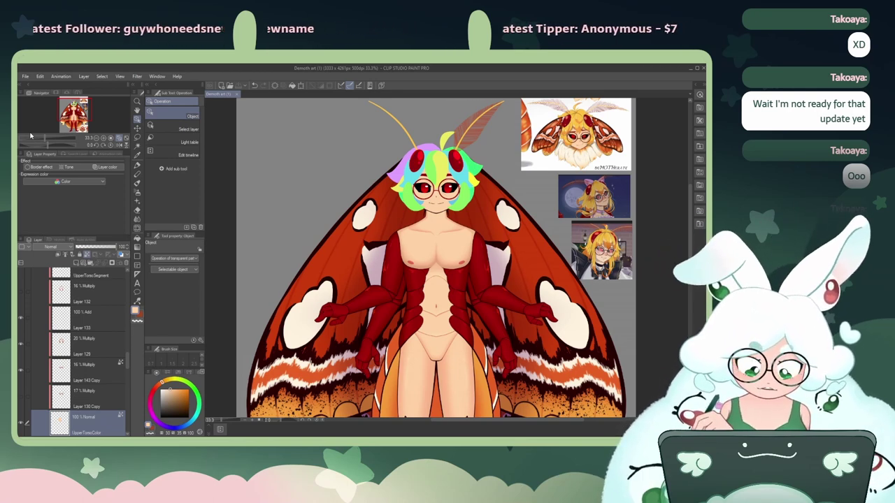
{"action": "left_click_drag", "start_coordinate": [72, 114], "coordinate": [71, 113]}
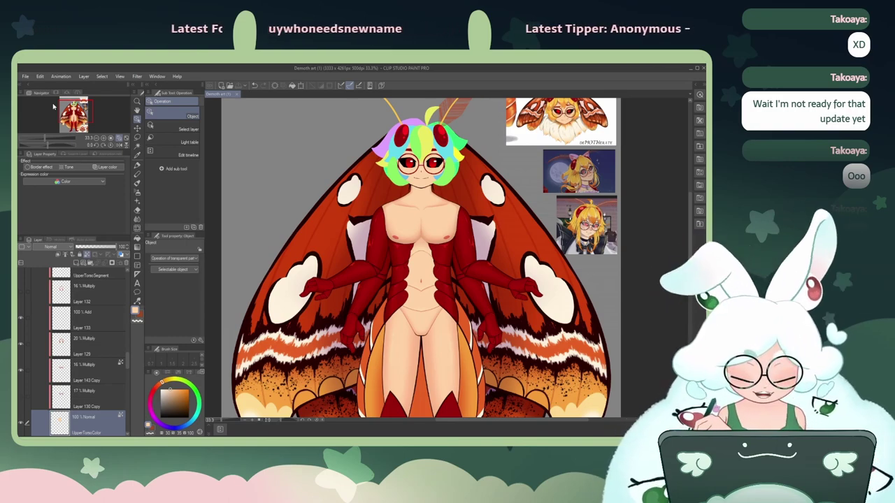
{"action": "left_click", "coordinate": [104, 138]}
{"action": "left_click", "coordinate": [103, 137]}
{"action": "left_click_drag", "start_coordinate": [75, 115], "coordinate": [74, 109]}
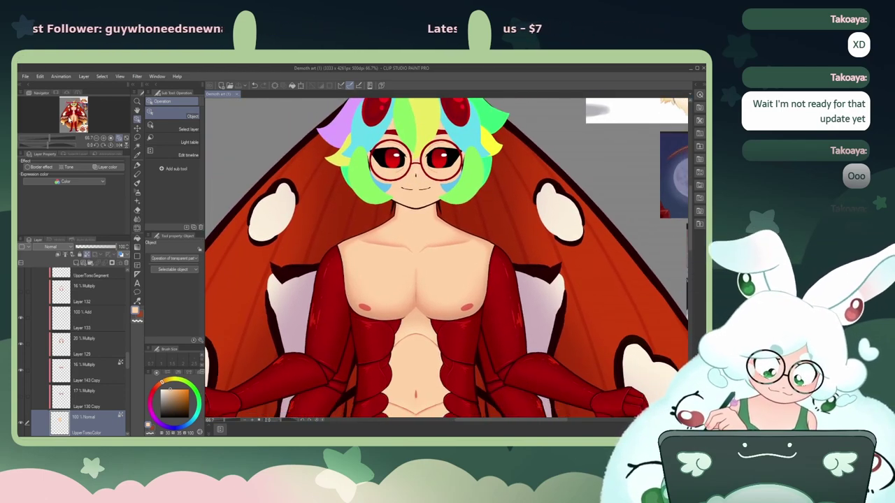
{"action": "left_click", "coordinate": [96, 139]}
{"action": "left_click", "coordinate": [96, 138]}
{"action": "left_click", "coordinate": [96, 139]}
{"action": "left_click", "coordinate": [96, 138]}
{"action": "left_click", "coordinate": [96, 139]}
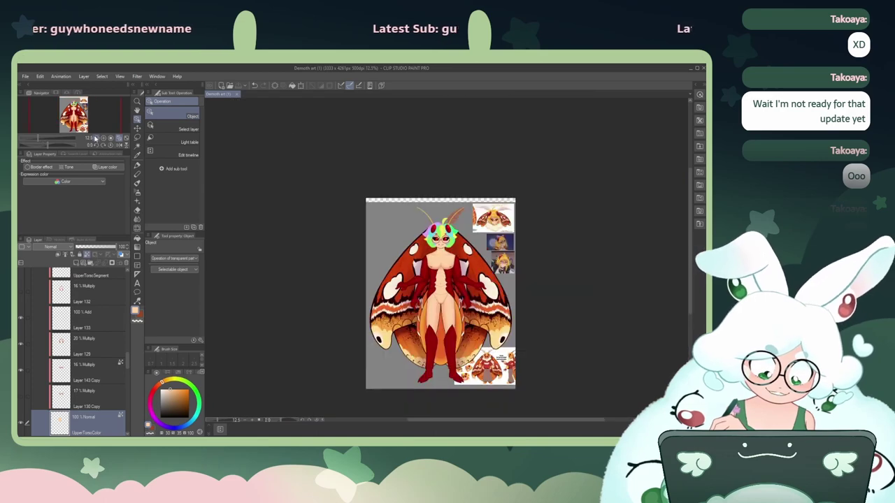
Step: Compare the shading and highlights on the thighs with those on the belly and chest at up to 100% zoom
{"action": "left_click", "coordinate": [105, 138]}
{"action": "left_click", "coordinate": [105, 138]}
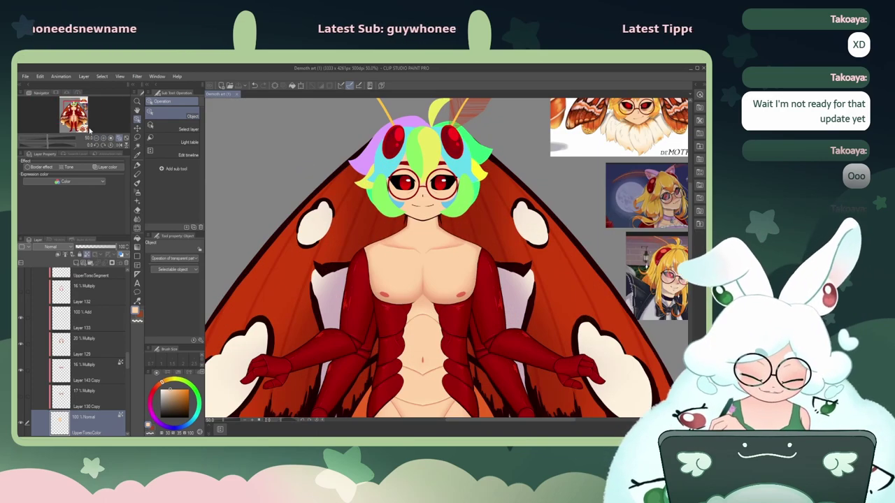
{"action": "left_click_drag", "start_coordinate": [74, 109], "coordinate": [73, 117]}
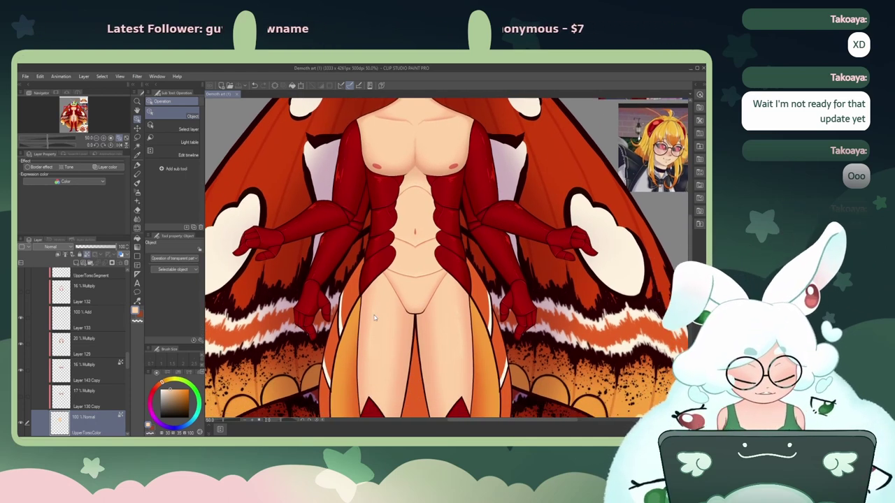
{"action": "left_click", "coordinate": [103, 139]}
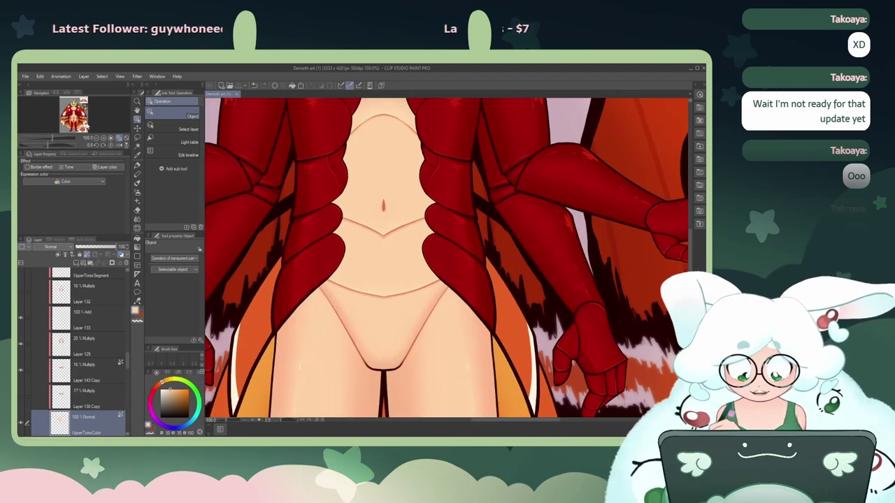
{"action": "left_click", "coordinate": [103, 138]}
{"action": "left_click_drag", "start_coordinate": [74, 115], "coordinate": [73, 117]}
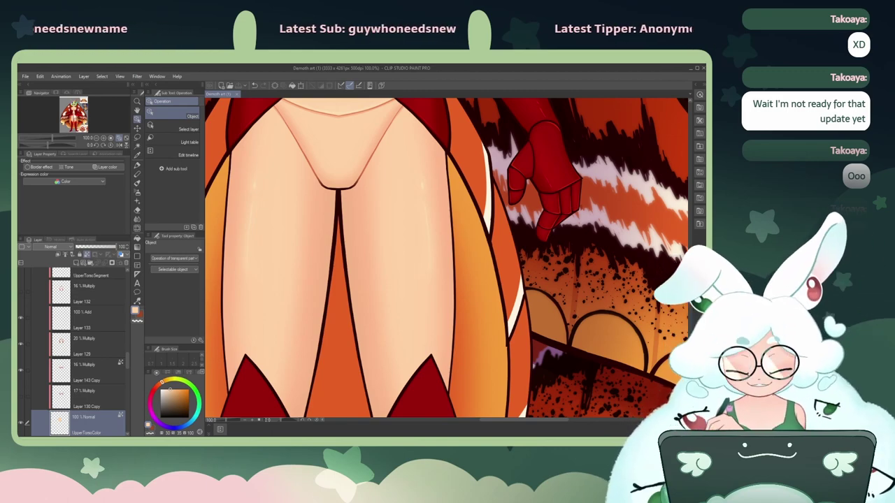
{"action": "left_click_drag", "start_coordinate": [74, 118], "coordinate": [74, 110]}
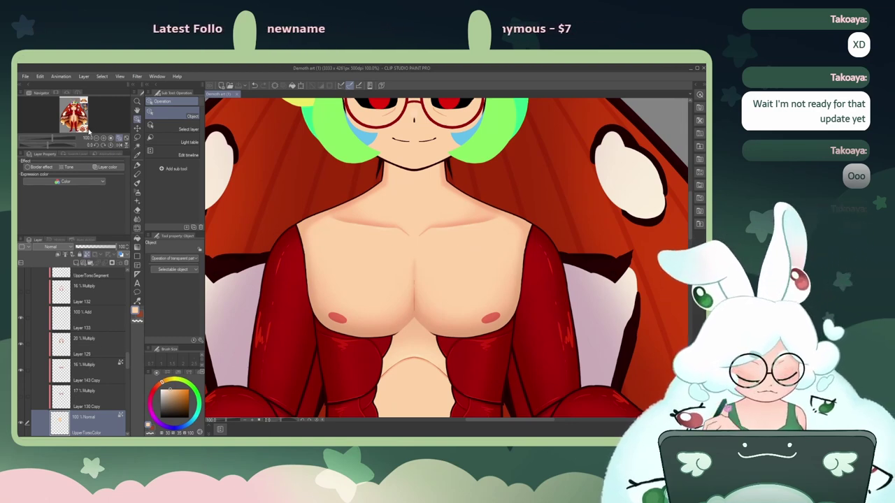
{"action": "left_click_drag", "start_coordinate": [75, 110], "coordinate": [79, 119]}
Step: Select the thigh's Add highlight layer, Layer 142, and pick a red painting colour with the Eyedropper
{"action": "left_click", "coordinate": [407, 254]}
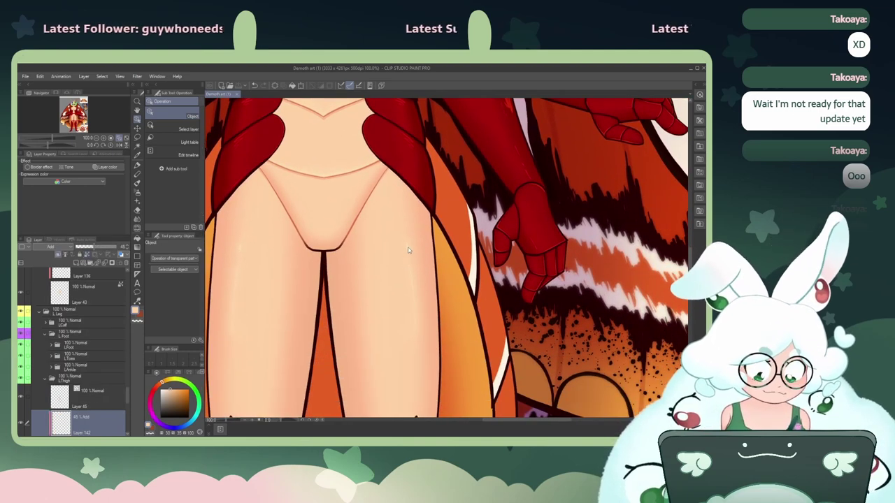
{"action": "left_click", "coordinate": [138, 155]}
{"action": "left_click", "coordinate": [416, 293]}
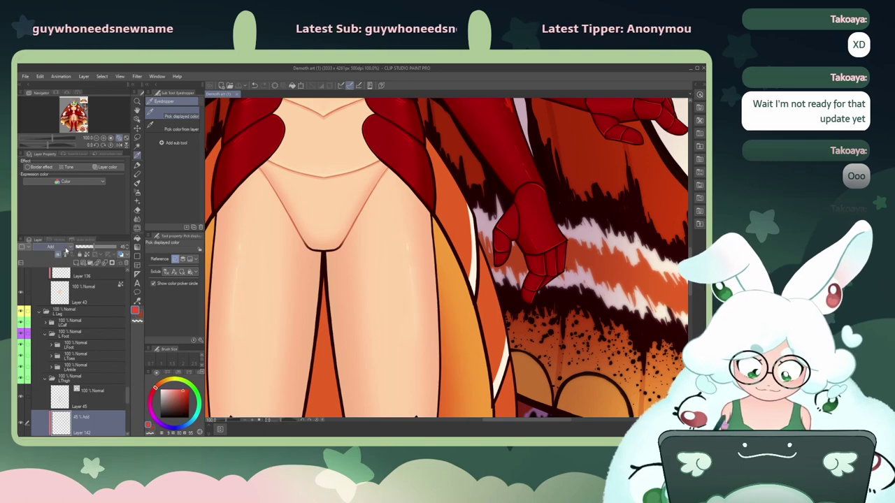
Step: Select the chest's Add layer, Layer 134, in the MascChest folder and set its opacity to 45%
{"action": "left_click_drag", "start_coordinate": [73, 119], "coordinate": [73, 110]}
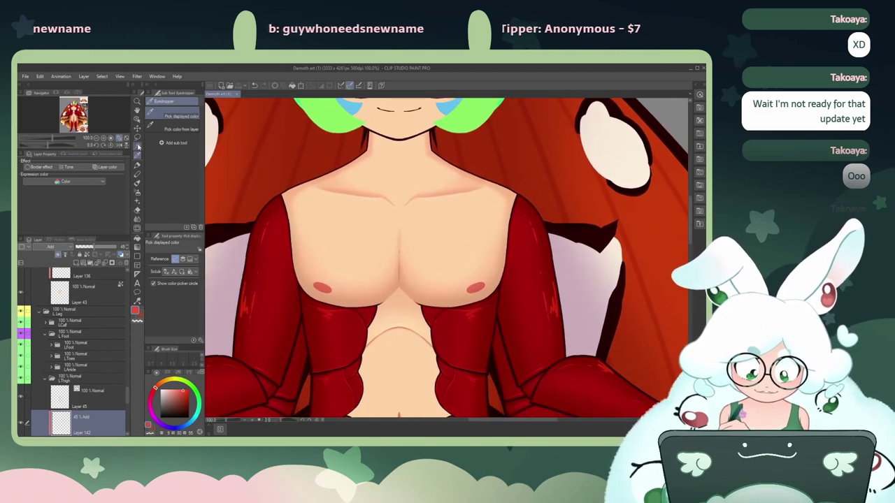
{"action": "left_click", "coordinate": [137, 119]}
{"action": "left_click", "coordinate": [332, 239]}
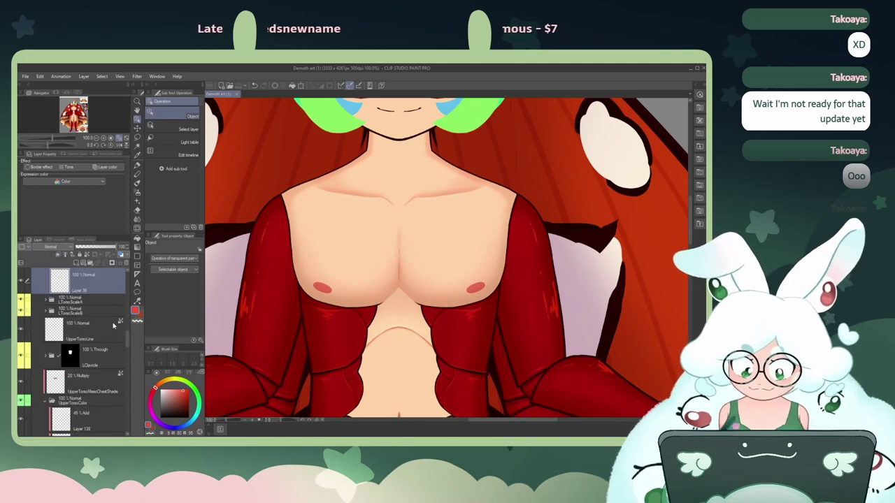
{"action": "scroll", "coordinate": [121, 328], "scroll_direction": "up", "scroll_amount": 3}
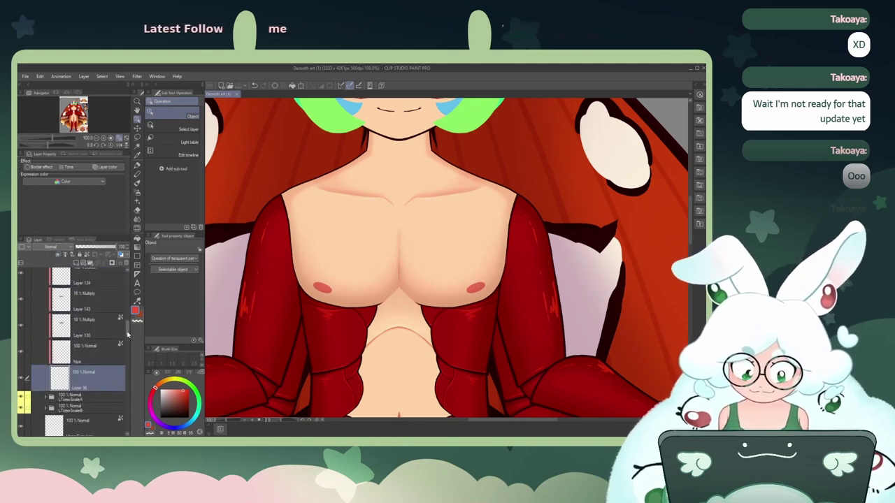
{"action": "scroll", "coordinate": [127, 335], "scroll_direction": "up", "scroll_amount": 2}
{"action": "left_click", "coordinate": [31, 332]}
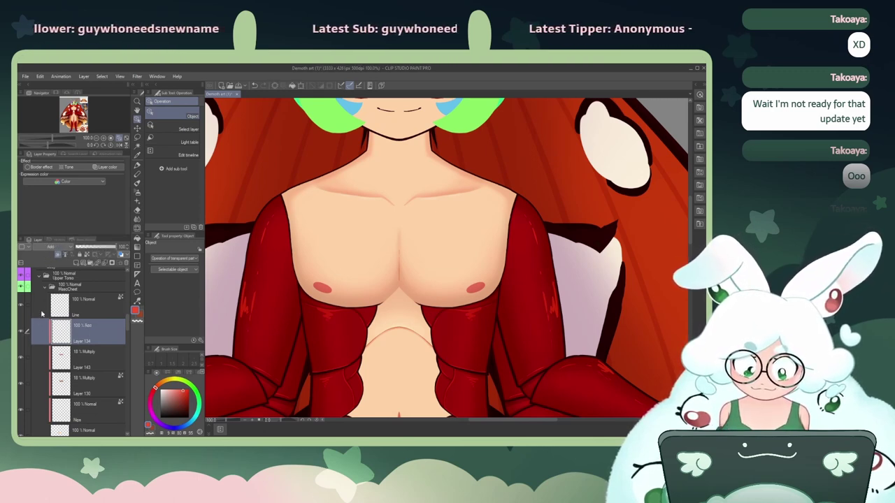
{"action": "left_click_drag", "start_coordinate": [93, 249], "coordinate": [96, 250]}
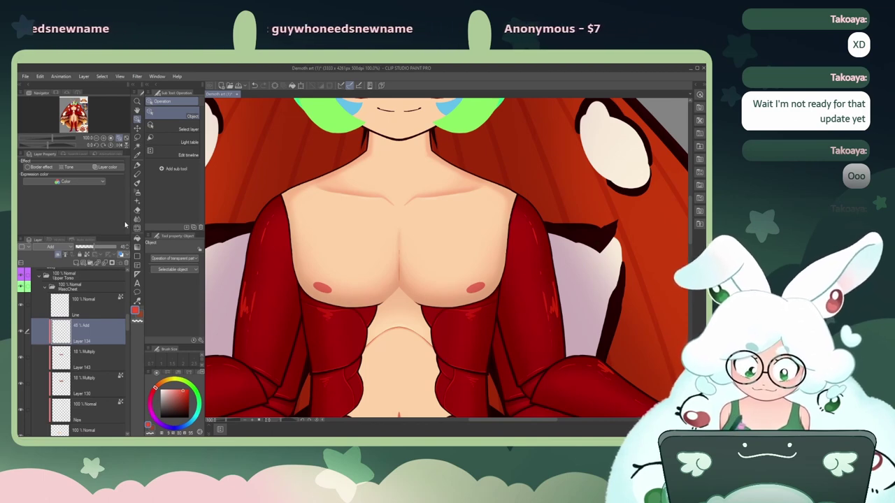
Step: Choose the Gouache brush for the chest's Add layer and reduce its size for small highlights
{"action": "left_click", "coordinate": [137, 181]}
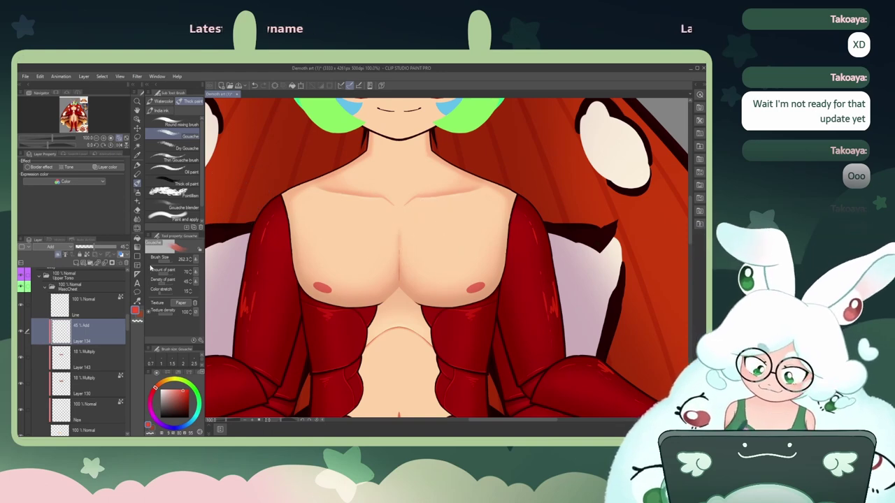
{"action": "left_click_drag", "start_coordinate": [167, 261], "coordinate": [165, 261]}
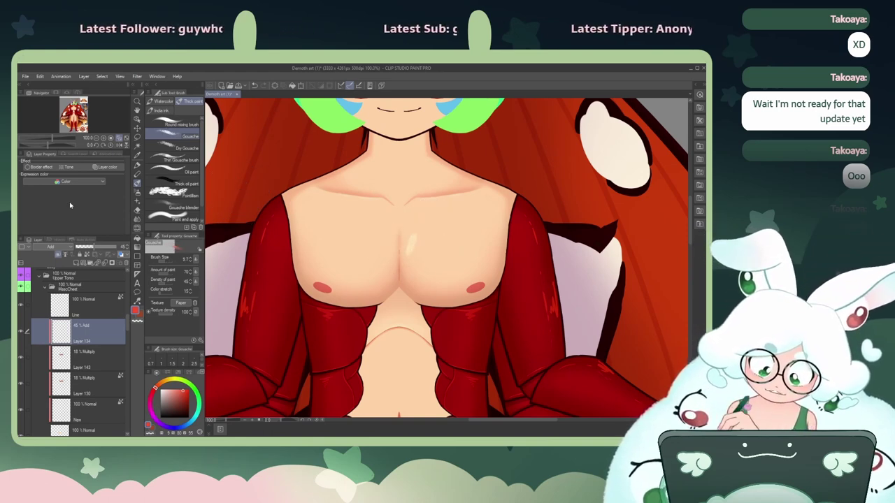
{"action": "mouse_move", "coordinate": [127, 330]}
{"action": "left_mouse_down"}
{"action": "mouse_move", "coordinate": [121, 266]}
{"action": "mouse_move", "coordinate": [126, 322]}
{"action": "left_mouse_up"}
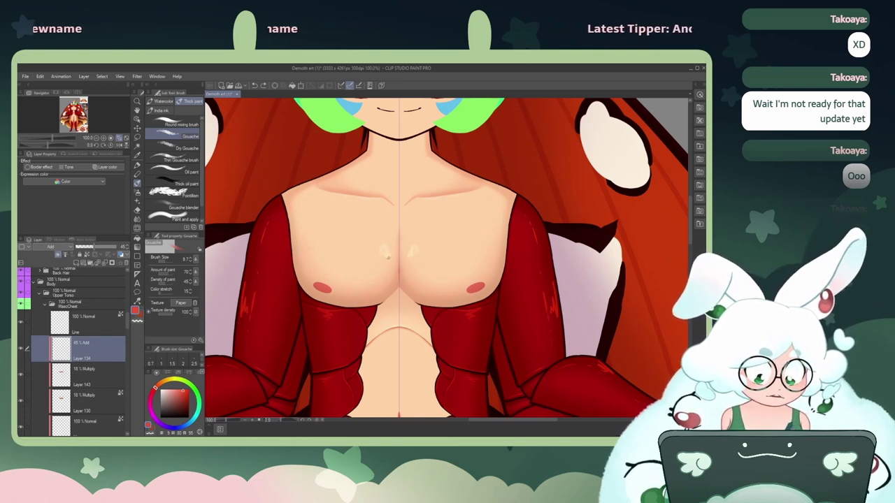
Step: Try small mirrored gouache highlights on both sides of the upper chest crease, undoing strokes, and clear them from Layer 134
{"action": "left_click_drag", "start_coordinate": [387, 257], "coordinate": [381, 247]}
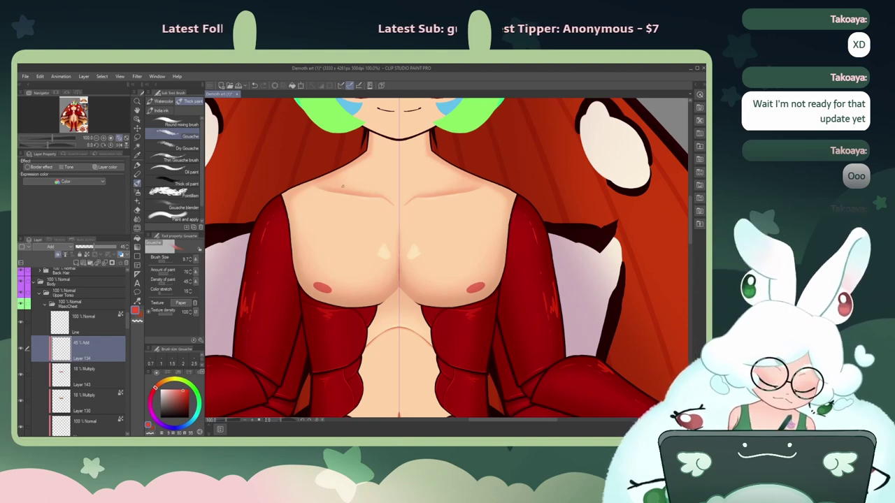
{"action": "key", "text": "ctrl+z"}
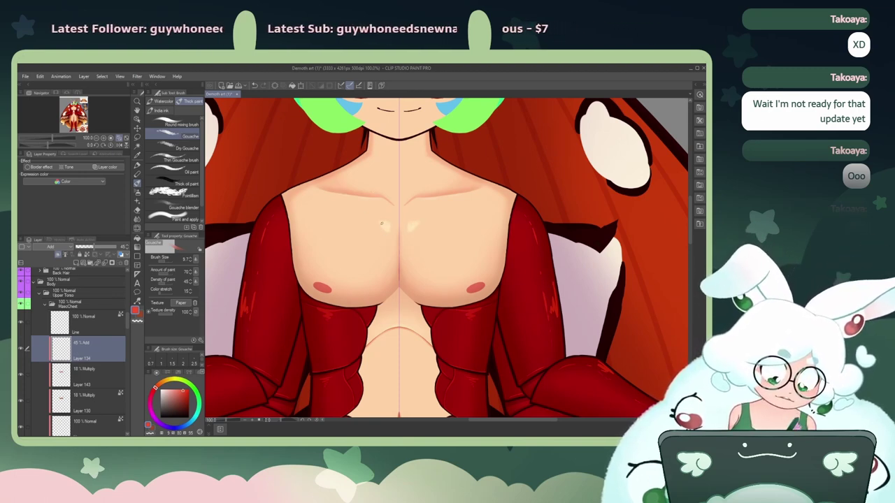
{"action": "key", "text": "ctrl+z"}
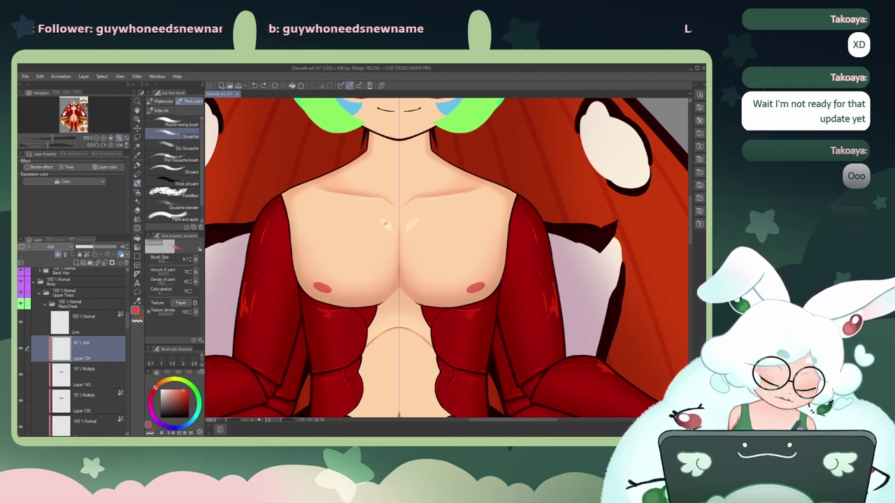
{"action": "key", "text": "ctrl+z"}
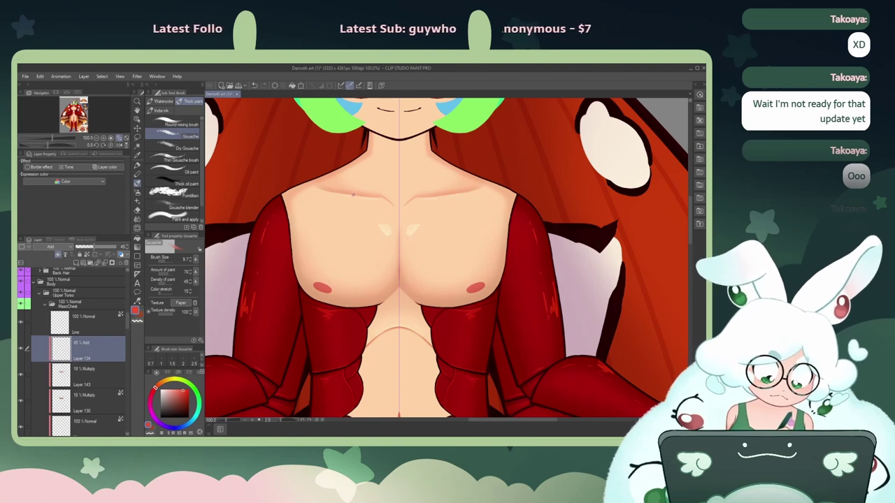
{"action": "key", "text": "j"}
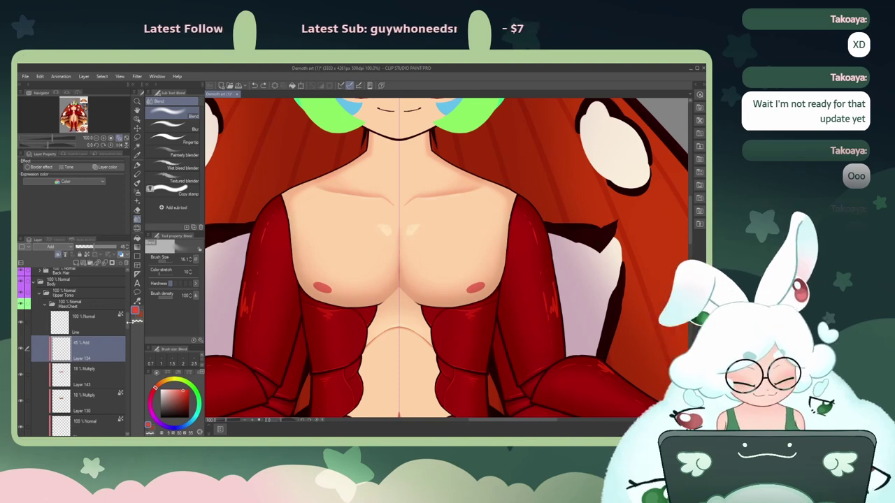
{"action": "left_click", "coordinate": [137, 321]}
{"action": "left_click", "coordinate": [292, 86]}
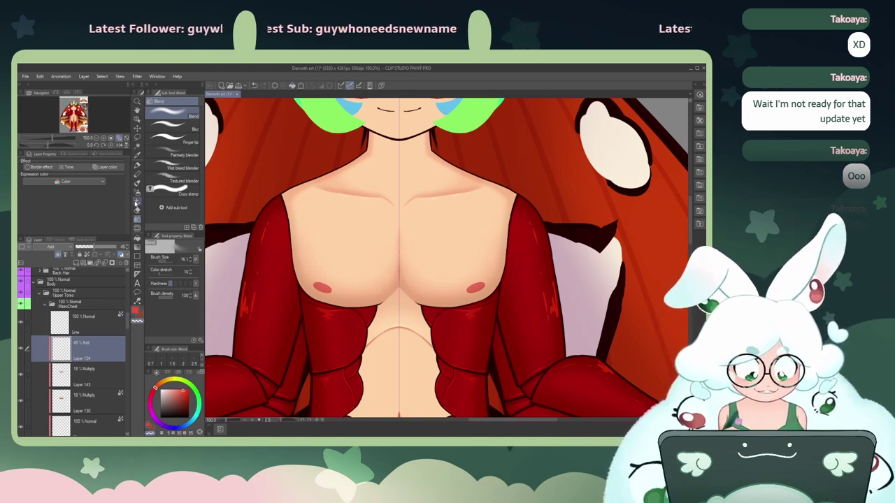
Step: Try slimmer mirrored highlight dabs beside the chest crease with the Gouache brush again, undoing each attempt
{"action": "left_click", "coordinate": [138, 184]}
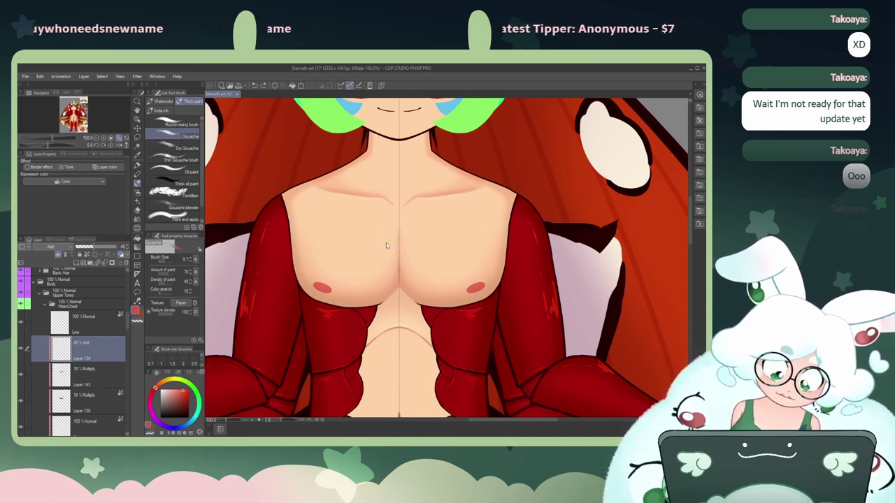
{"action": "key", "text": "ctrl+z"}
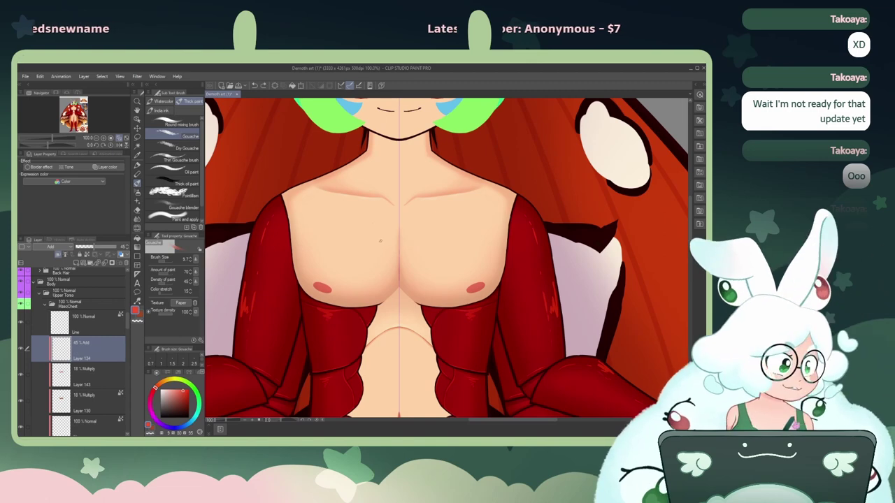
{"action": "left_click_drag", "start_coordinate": [384, 233], "coordinate": [389, 240]}
{"action": "key", "text": "ctrl+z"}
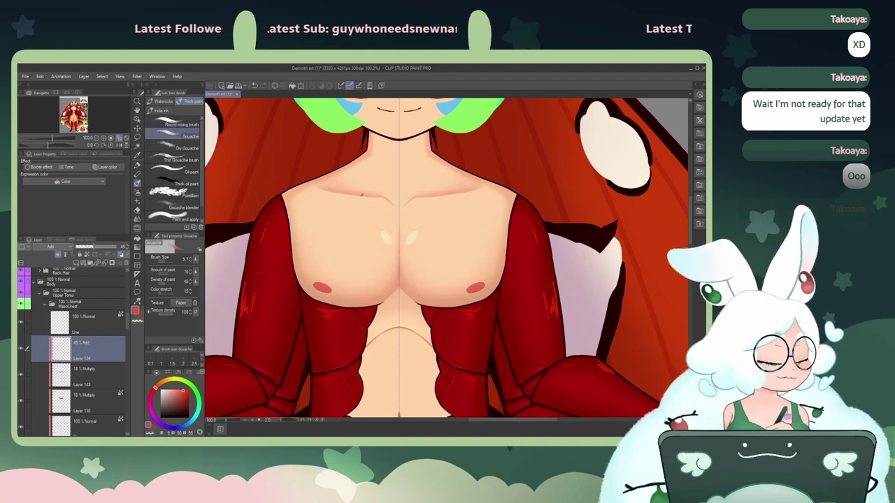
{"action": "key", "text": "ctrl+z"}
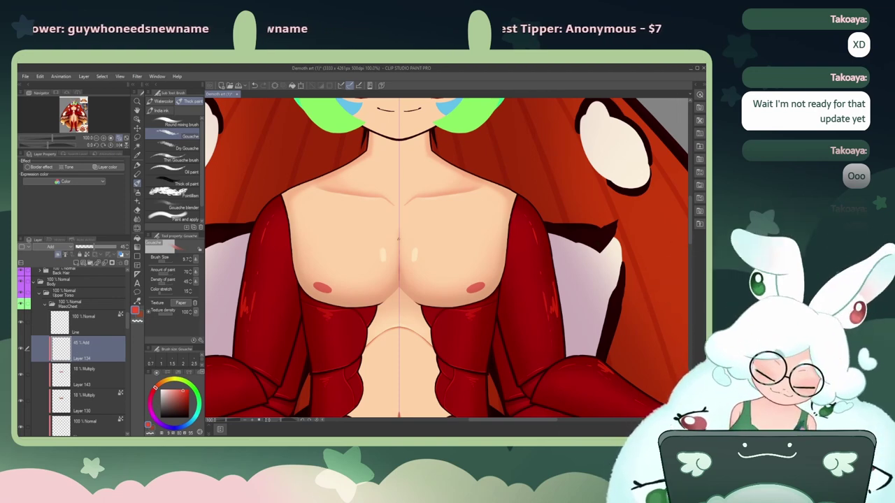
{"action": "key", "text": "ctrl+z"}
{"action": "left_click_drag", "start_coordinate": [383, 245], "coordinate": [386, 254]}
{"action": "key", "text": "ctrl+z"}
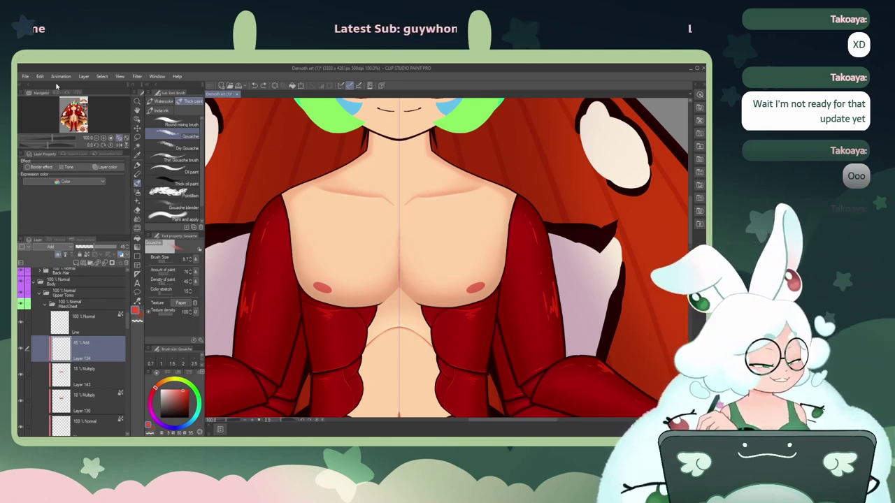
Step: Save the illustration and compare the chest with the highlights on the thighs
{"action": "left_click", "coordinate": [26, 76]}
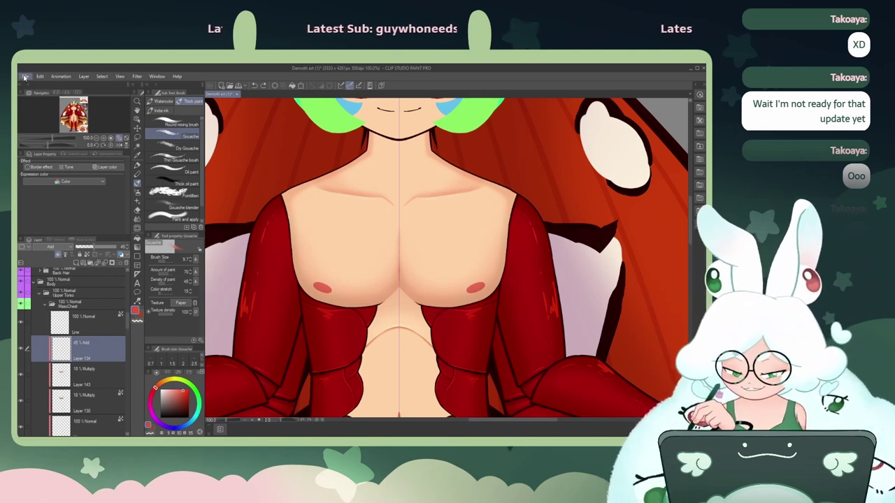
{"action": "left_click", "coordinate": [33, 128]}
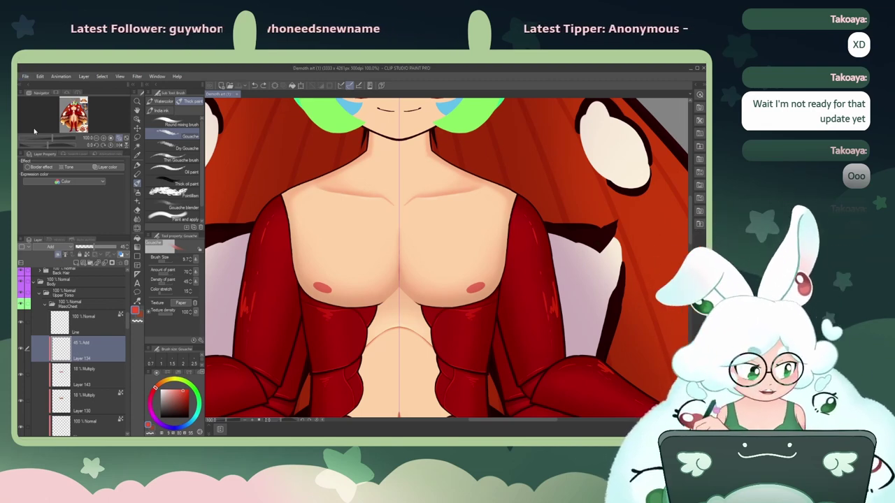
{"action": "left_click", "coordinate": [96, 138]}
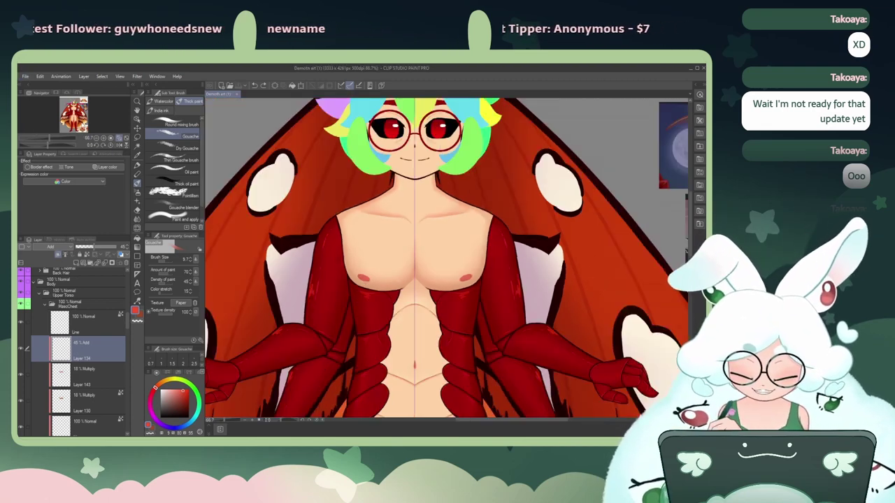
{"action": "left_click_drag", "start_coordinate": [73, 109], "coordinate": [75, 116]}
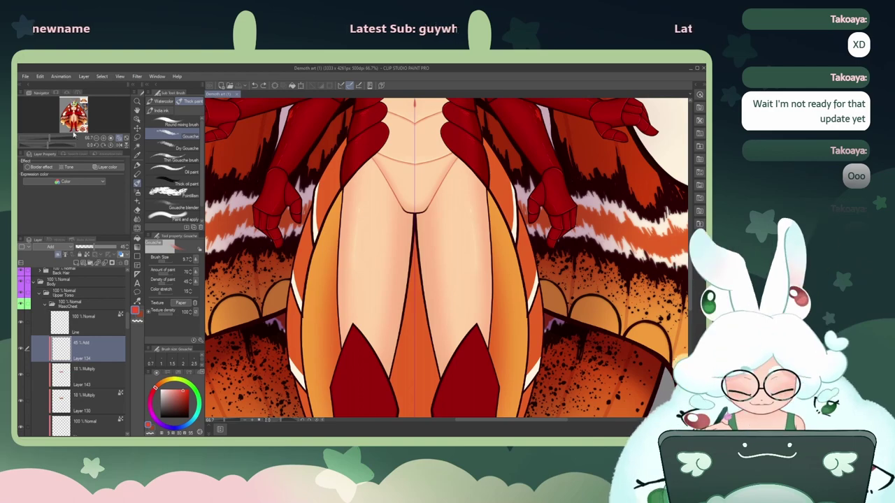
{"action": "mouse_move", "coordinate": [72, 117]}
{"action": "left_mouse_down"}
{"action": "mouse_move", "coordinate": [73, 108]}
{"action": "mouse_move", "coordinate": [72, 117]}
{"action": "left_mouse_up"}
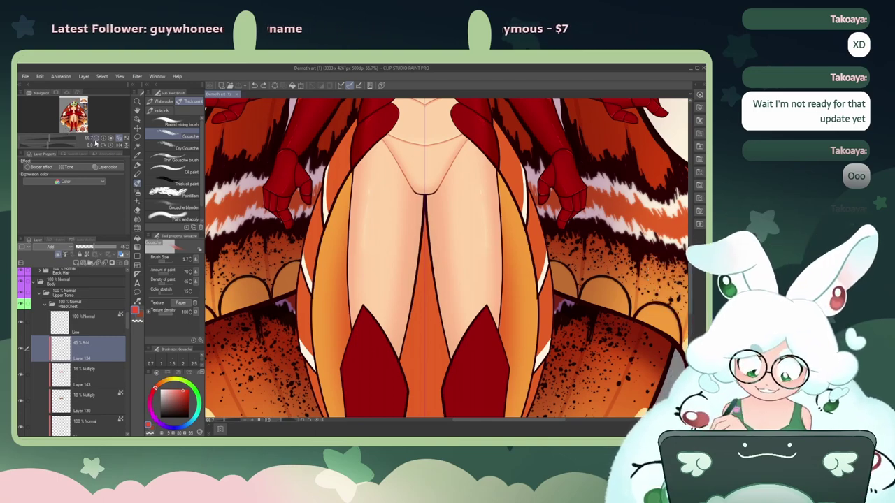
{"action": "left_click", "coordinate": [97, 139]}
{"action": "mouse_move", "coordinate": [73, 115]}
{"action": "left_mouse_down"}
{"action": "mouse_move", "coordinate": [75, 129]}
{"action": "mouse_move", "coordinate": [74, 117]}
{"action": "left_mouse_up"}
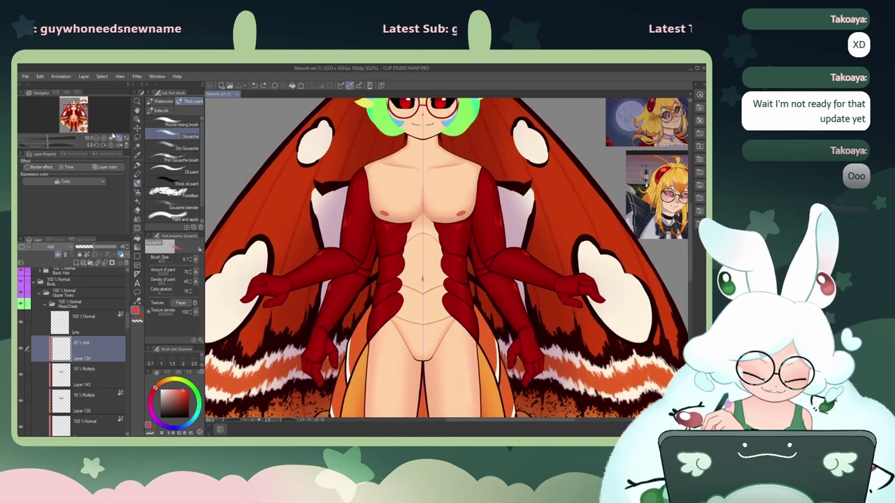
Step: Select the upper arm's 17% Add layer, Layer 90, and sample the arm's dark red with the Eyedropper
{"action": "left_click", "coordinate": [138, 120]}
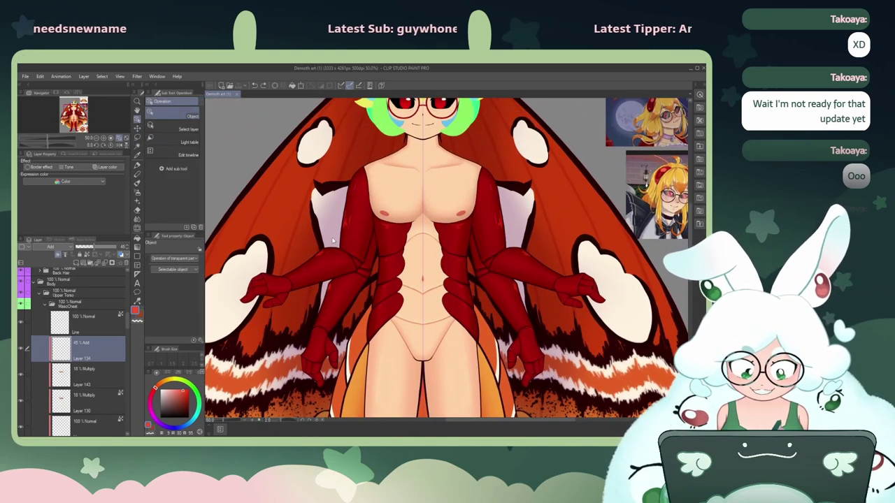
{"action": "left_click", "coordinate": [342, 211]}
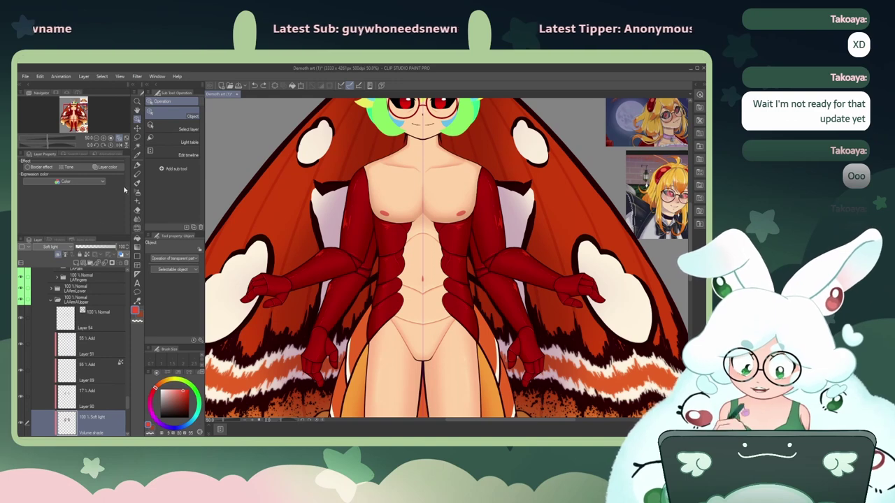
{"action": "left_click", "coordinate": [138, 156]}
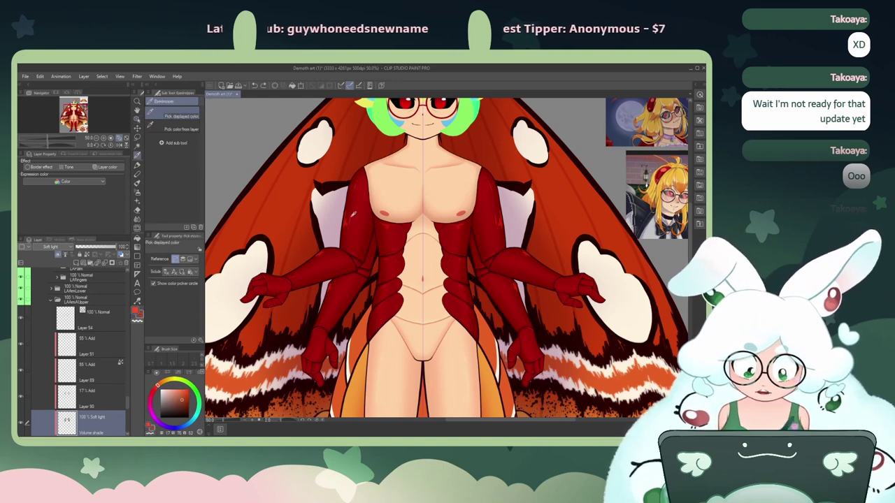
{"action": "left_click", "coordinate": [352, 198]}
{"action": "left_click", "coordinate": [79, 400]}
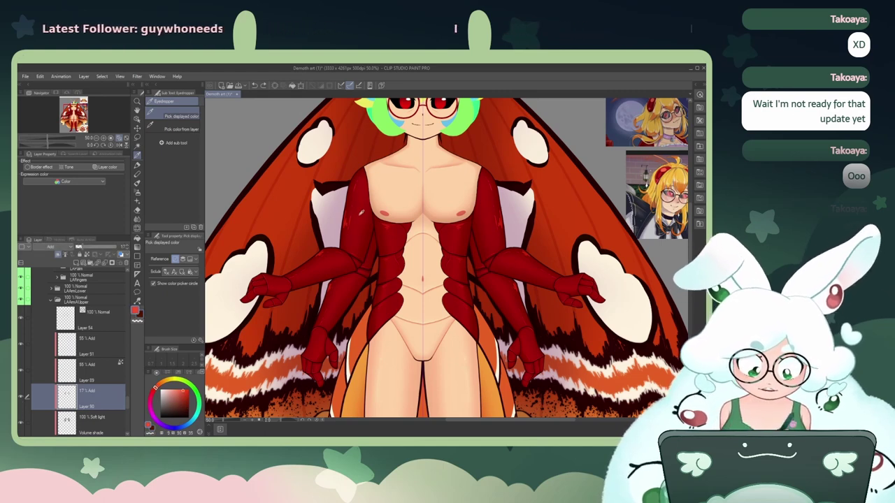
{"action": "left_click", "coordinate": [361, 213]}
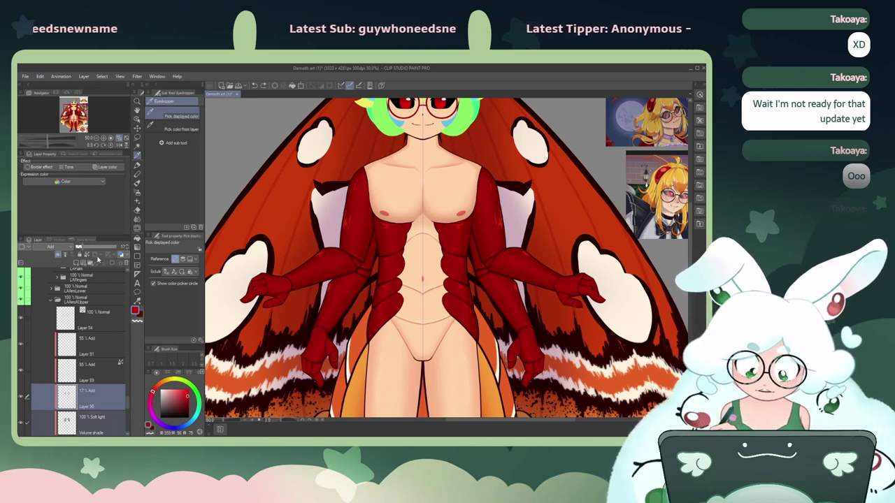
Step: Copy the upper arm's Layer 89, Layer 90 and Volume shade together, toggling the base layer's visibility to check the arm
{"action": "left_click", "coordinate": [28, 380]}
{"action": "scroll", "coordinate": [84, 388], "scroll_direction": "down", "scroll_amount": 2}
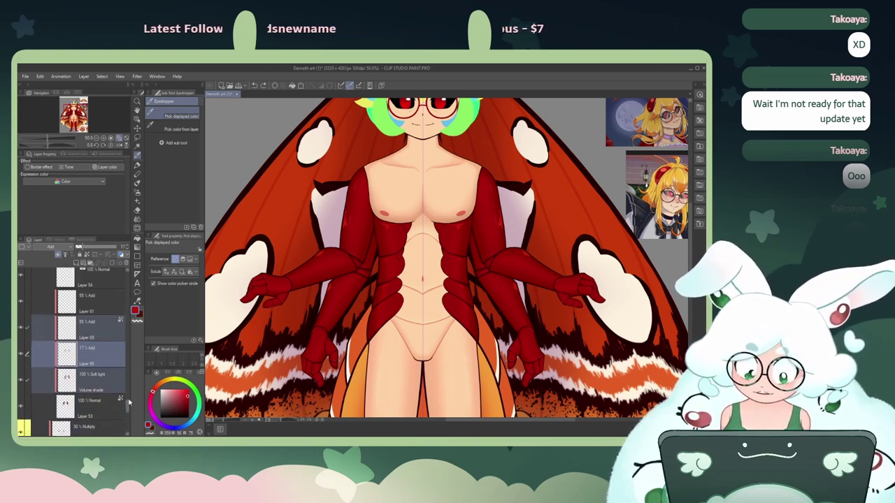
{"action": "left_click", "coordinate": [21, 409]}
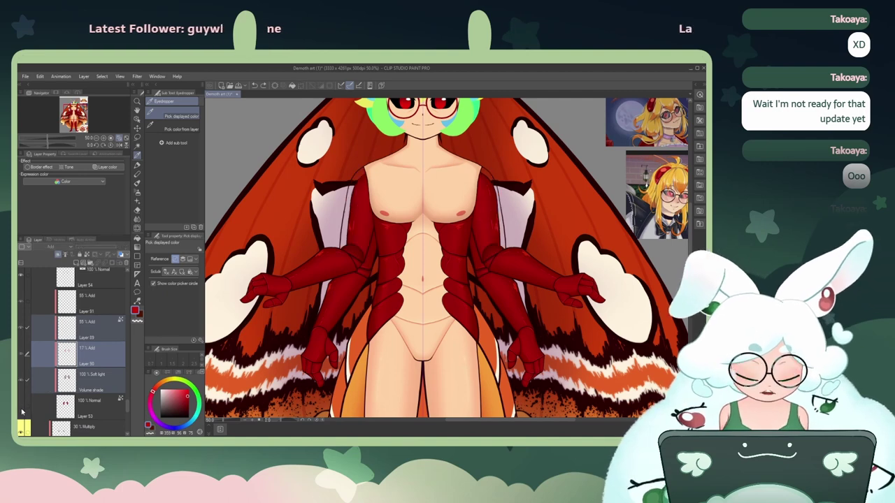
{"action": "left_click", "coordinate": [21, 408]}
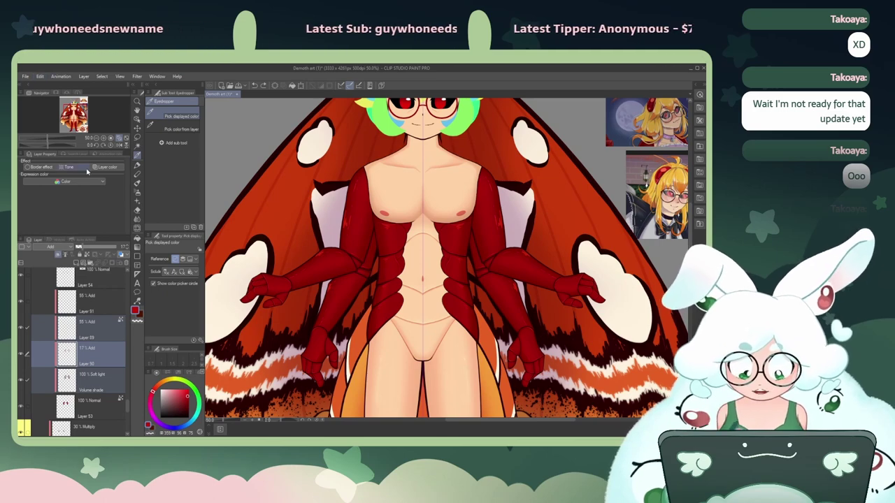
Step: Paste the copied arm shading layers directly above the calves' base layer, Layer 47, in the LCalf folder
{"action": "left_click_drag", "start_coordinate": [74, 112], "coordinate": [72, 123]}
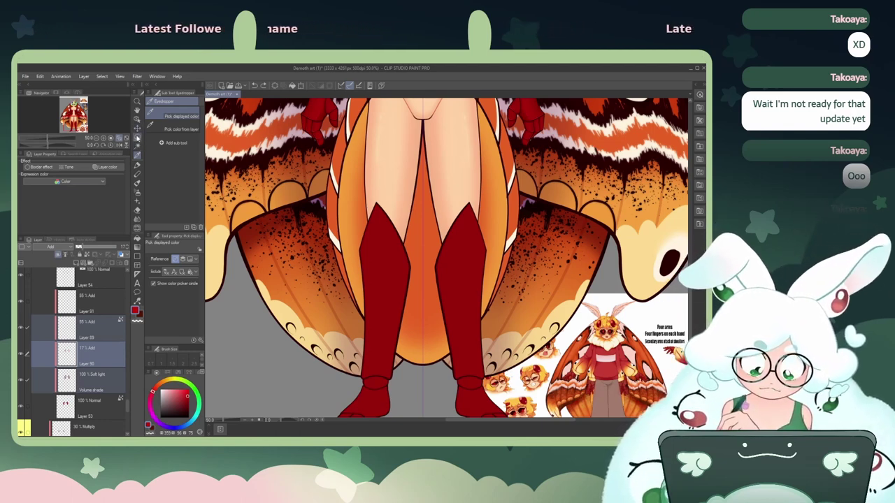
{"action": "left_click", "coordinate": [137, 120]}
{"action": "left_click", "coordinate": [377, 306]}
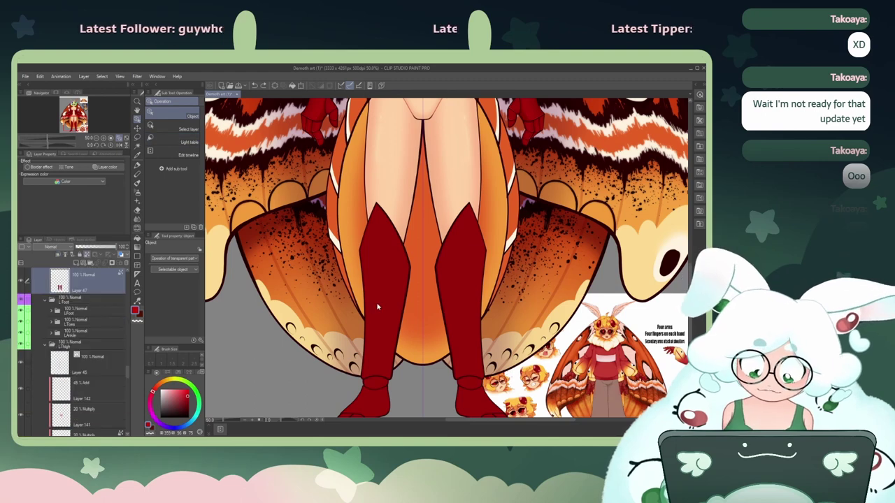
{"action": "scroll", "coordinate": [123, 349], "scroll_direction": "up", "scroll_amount": 2}
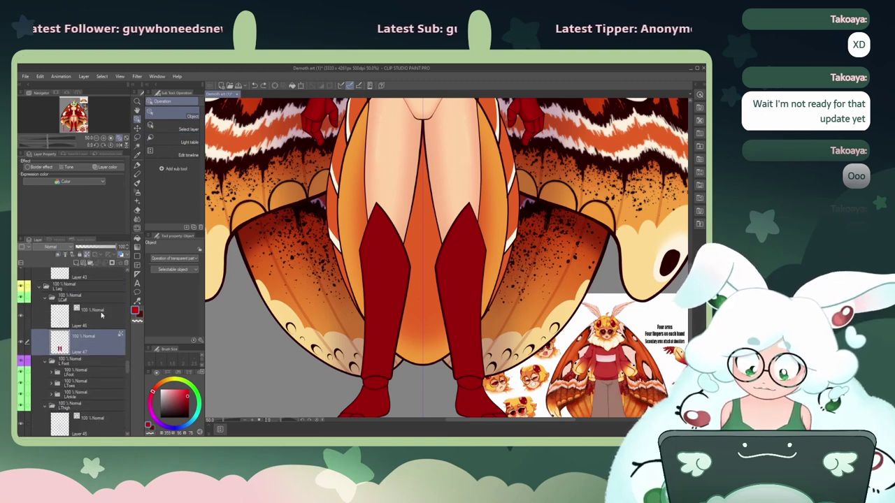
{"action": "key", "text": "ctrl+v"}
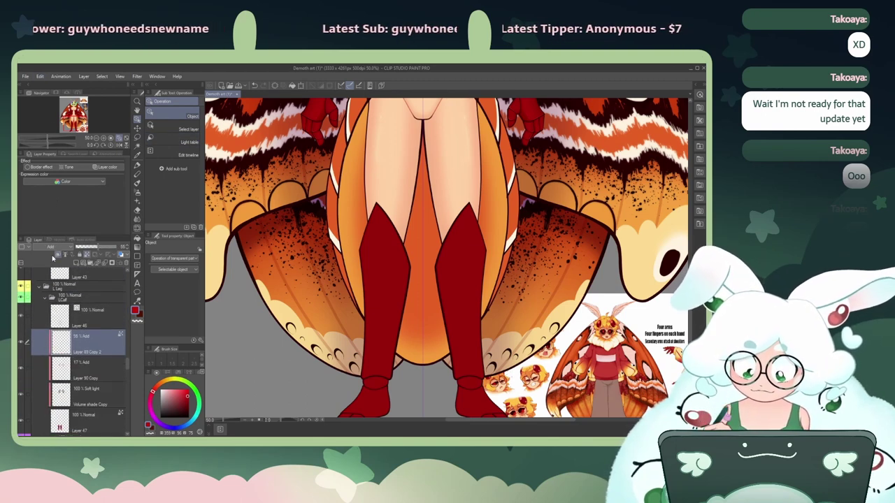
Step: Select all three pasted shading layers and move them down onto the red calves with Move layer
{"action": "left_click", "coordinate": [28, 375]}
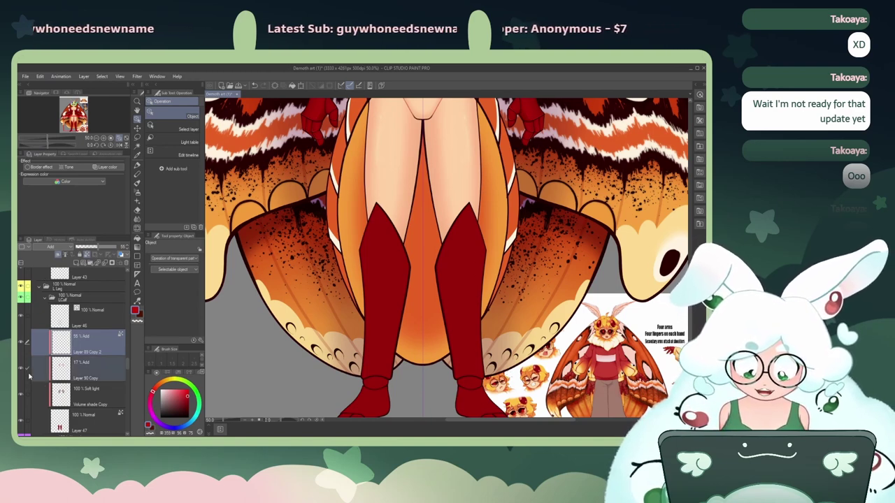
{"action": "left_click", "coordinate": [28, 389]}
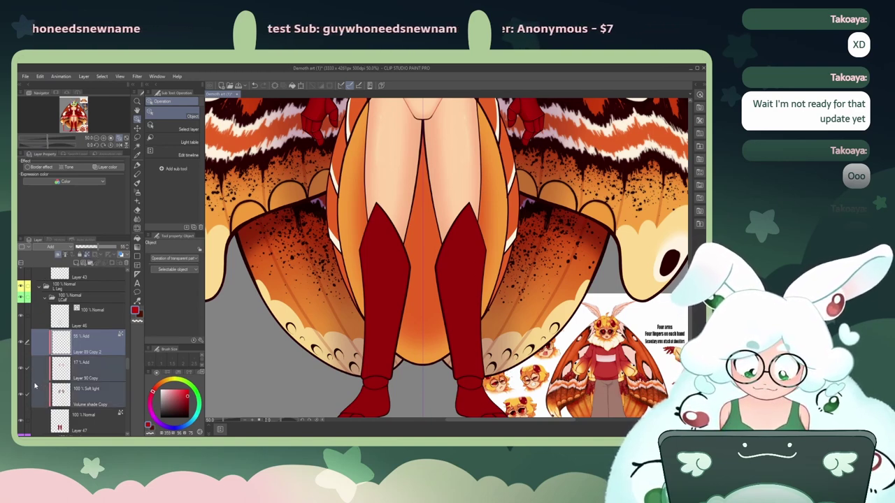
{"action": "left_click", "coordinate": [139, 128]}
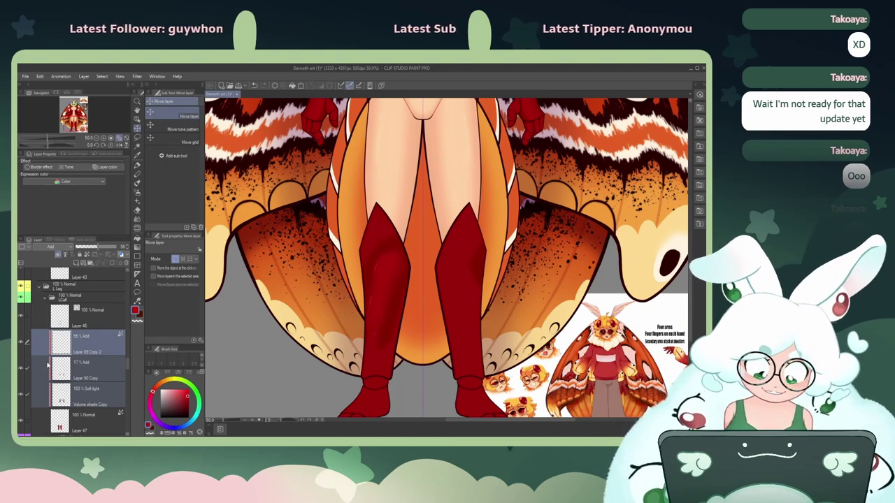
Step: Clear the pasted shading from Volume shade Copy and repaint soft dark shading on both calves with the Soft airbrush
{"action": "left_click", "coordinate": [64, 387]}
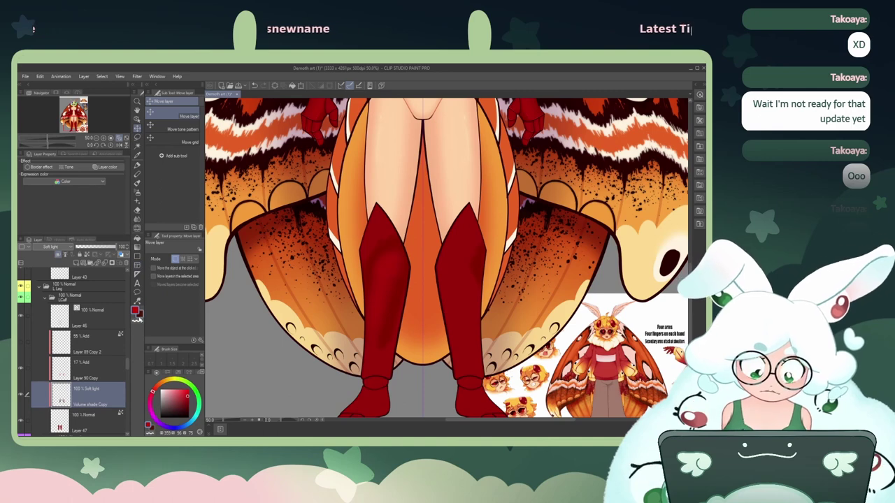
{"action": "left_click", "coordinate": [137, 315]}
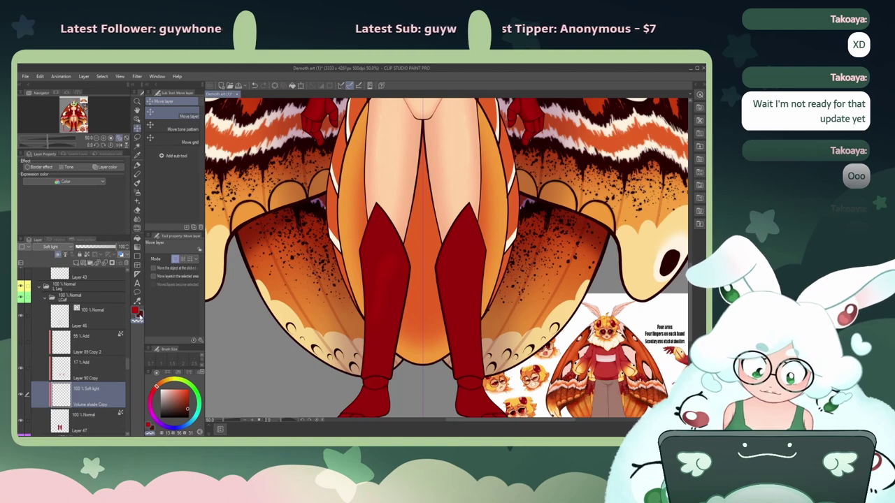
{"action": "left_click", "coordinate": [138, 189]}
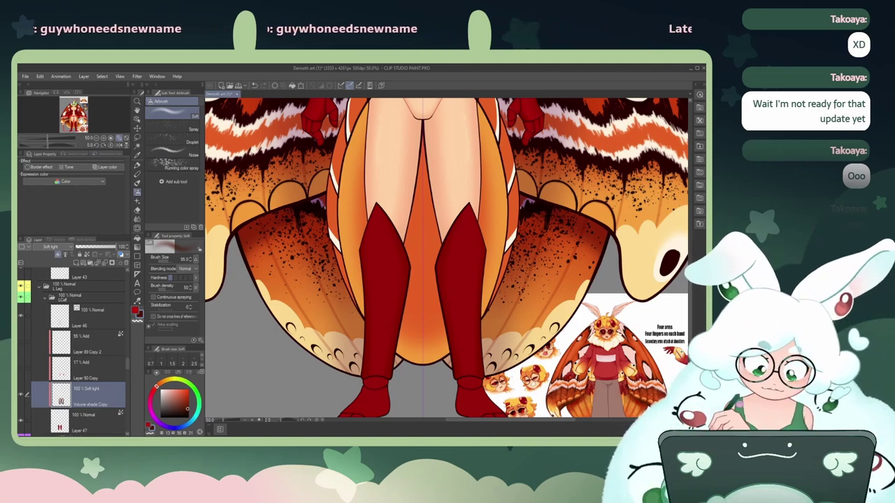
Step: In Folder 1, hide the Photo 3 reference and show the SPOILER reference sheet with the character's bare red legs
{"action": "left_click_drag", "start_coordinate": [75, 120], "coordinate": [69, 117]}
{"action": "left_click_drag", "start_coordinate": [128, 367], "coordinate": [128, 434]}
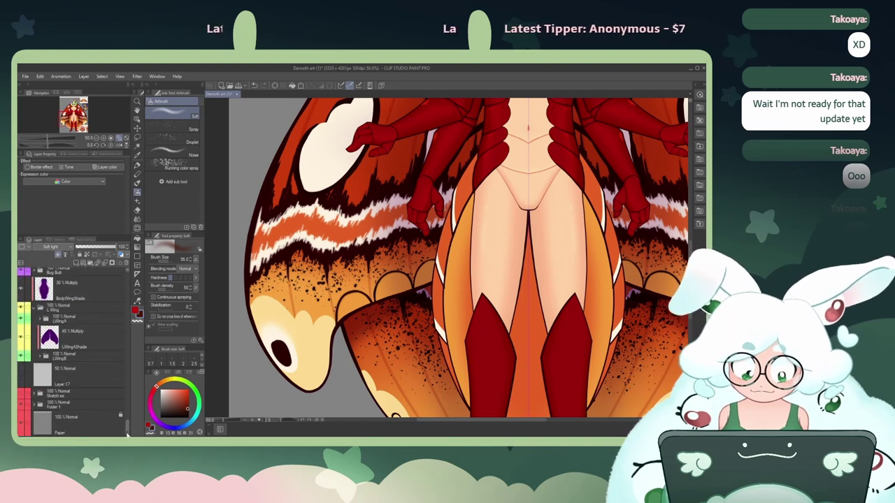
{"action": "left_click", "coordinate": [36, 410]}
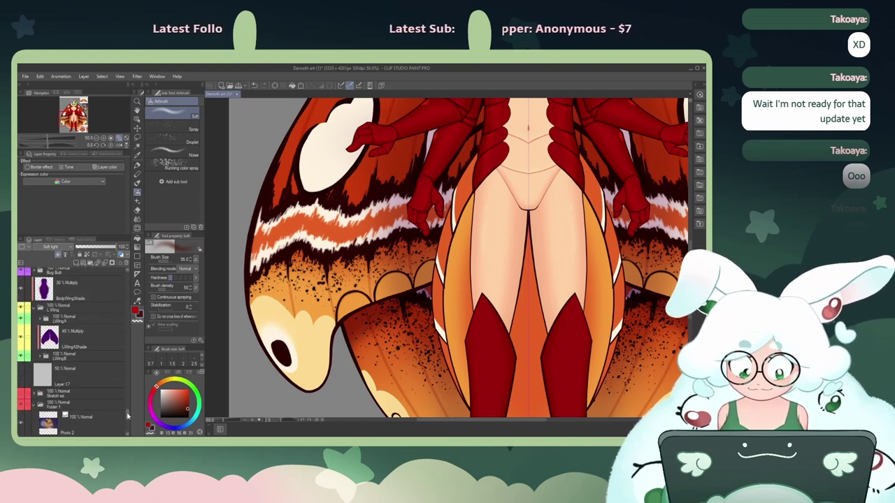
{"action": "scroll", "coordinate": [70, 375], "scroll_direction": "down", "scroll_amount": 3}
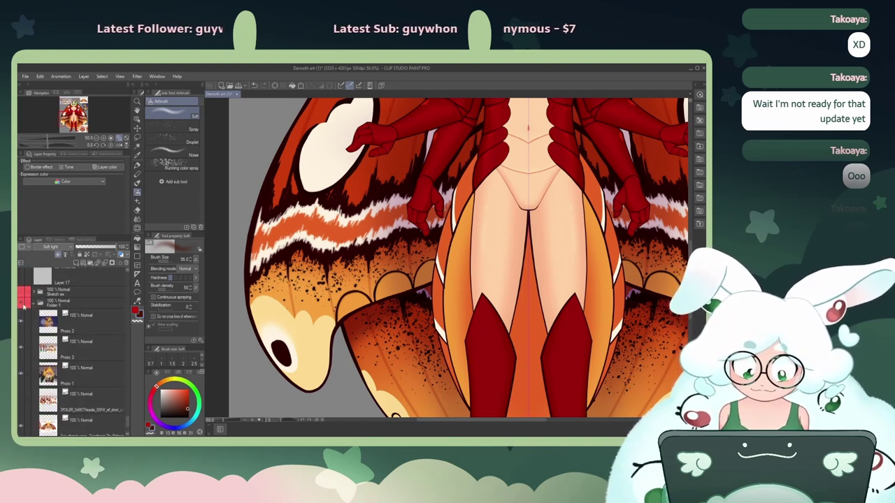
{"action": "left_click_drag", "start_coordinate": [74, 119], "coordinate": [71, 107]}
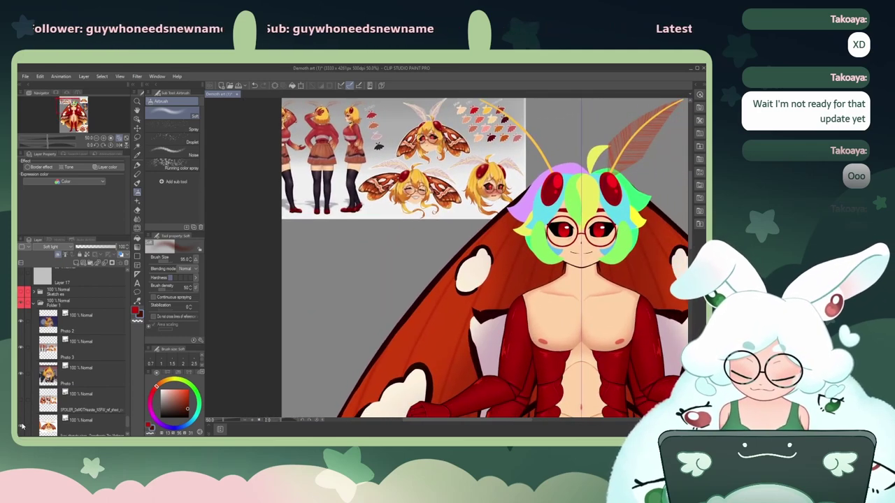
{"action": "left_click", "coordinate": [23, 354]}
{"action": "left_click", "coordinate": [25, 402]}
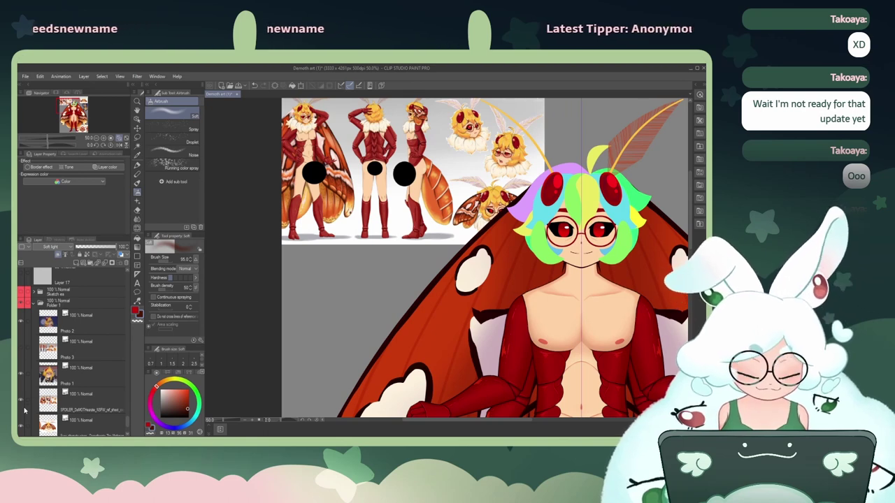
Step: Study the reference sheet's legs and airbrush a narrow shadow along both calves at a brush size of about 12
{"action": "left_click", "coordinate": [103, 138]}
{"action": "left_click_drag", "start_coordinate": [68, 108], "coordinate": [69, 110]}
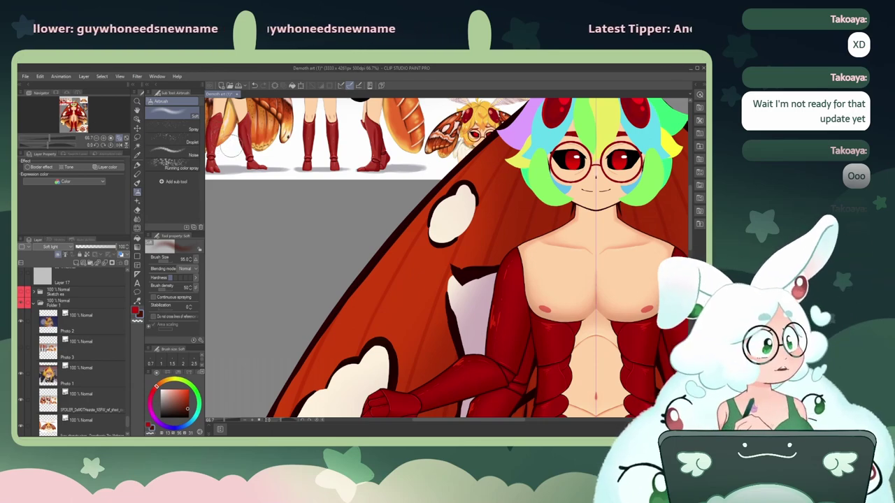
{"action": "scroll", "coordinate": [234, 151], "scroll_direction": "down", "scroll_amount": 5}
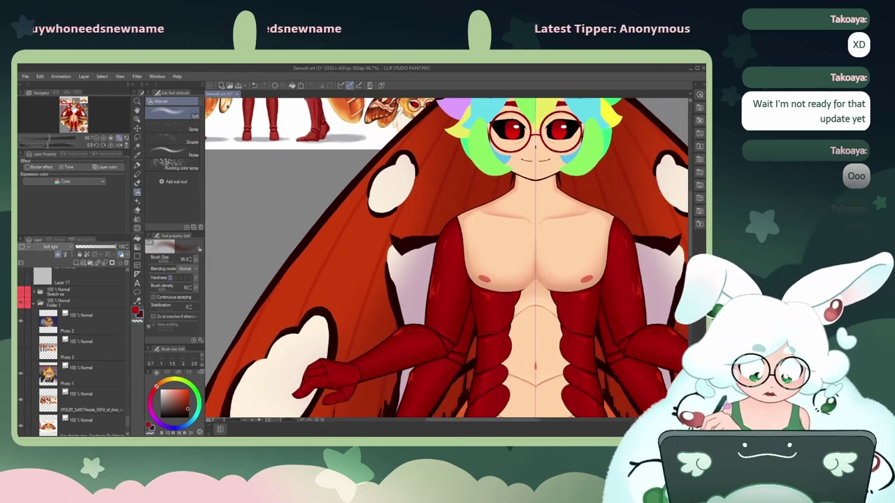
{"action": "left_click_drag", "start_coordinate": [455, 329], "coordinate": [444, 197]}
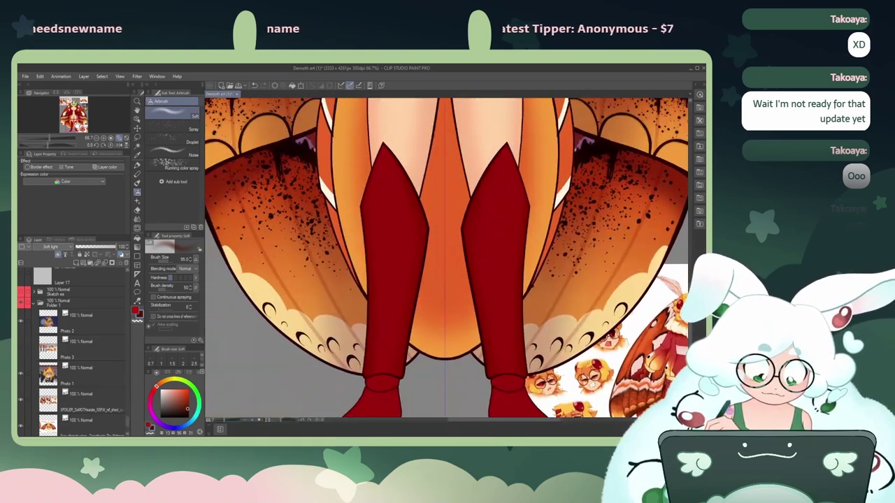
{"action": "left_click", "coordinate": [167, 262]}
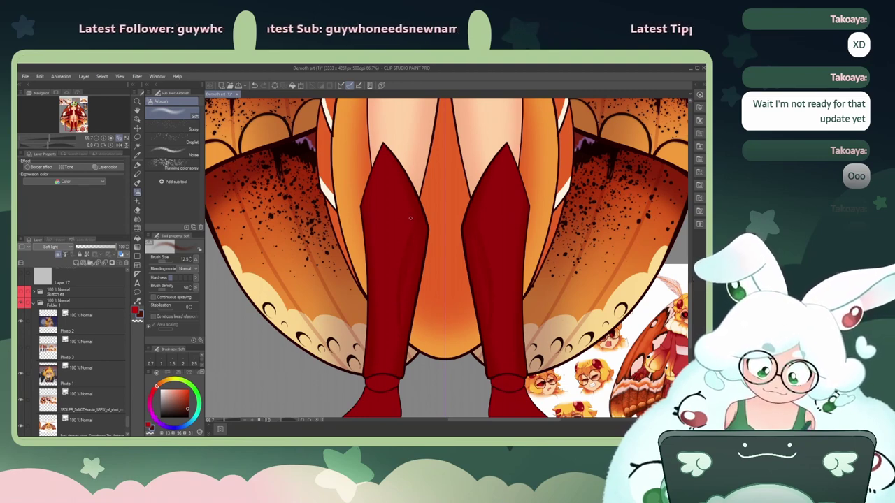
{"action": "mouse_move", "coordinate": [74, 123]}
{"action": "left_mouse_down"}
{"action": "mouse_move", "coordinate": [63, 107]}
{"action": "mouse_move", "coordinate": [74, 122]}
{"action": "left_mouse_up"}
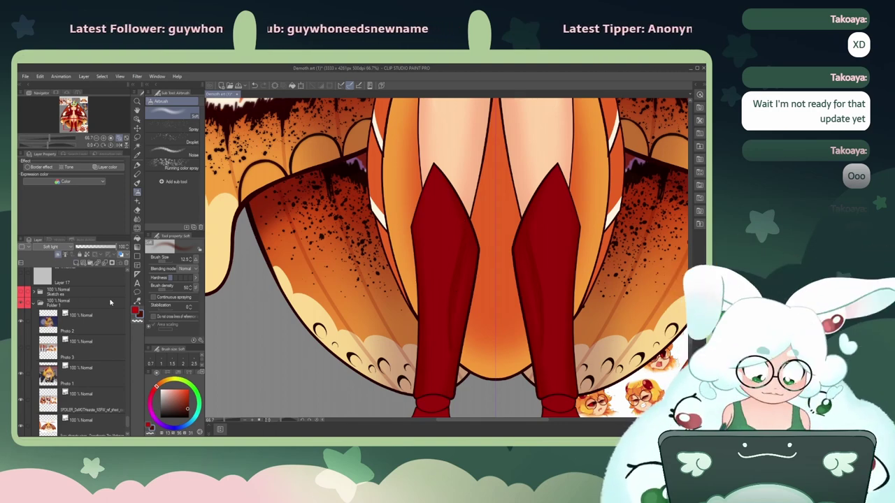
{"action": "left_click", "coordinate": [137, 118]}
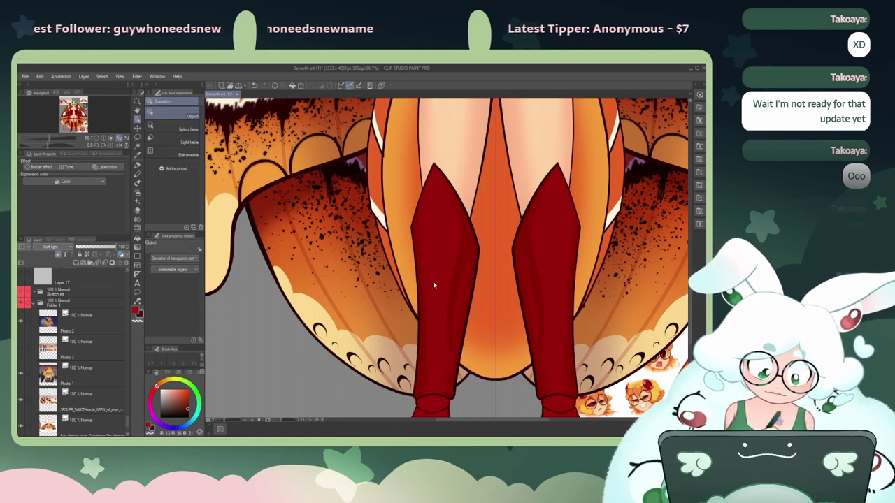
{"action": "left_click_drag", "start_coordinate": [126, 425], "coordinate": [130, 373]}
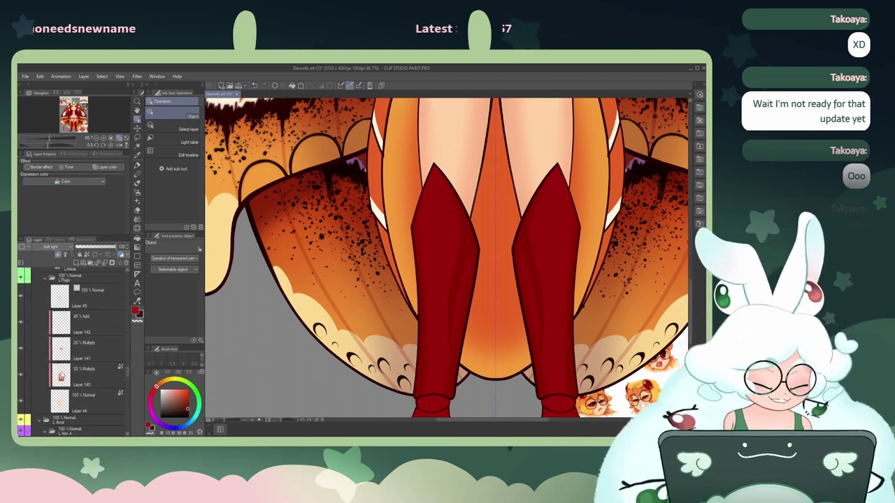
{"action": "scroll", "coordinate": [127, 375], "scroll_direction": "up", "scroll_amount": 9}
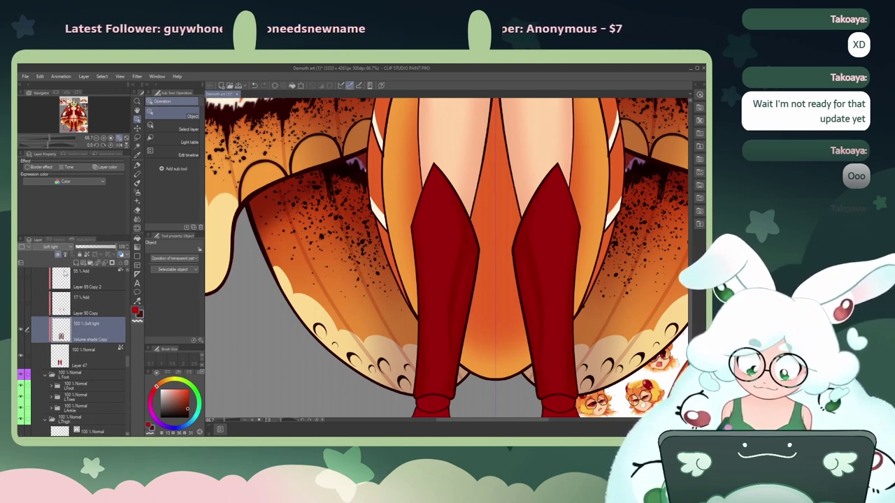
{"action": "left_click", "coordinate": [74, 264]}
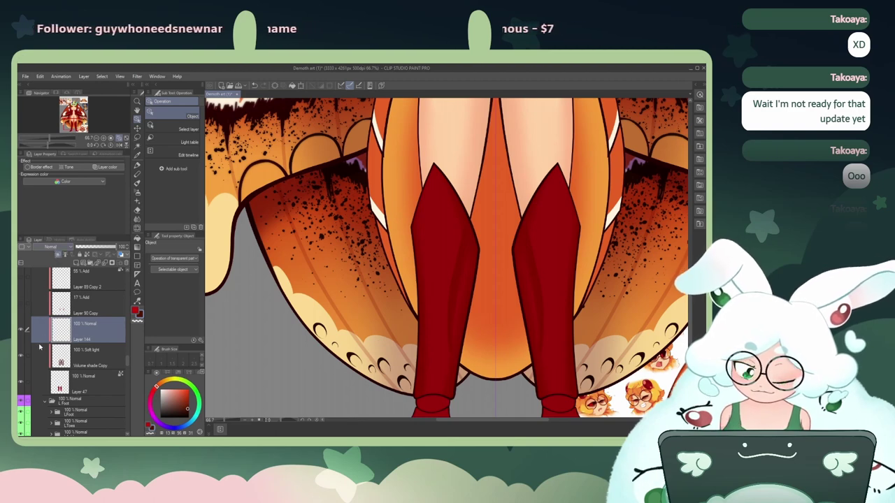
{"action": "left_click", "coordinate": [79, 365]}
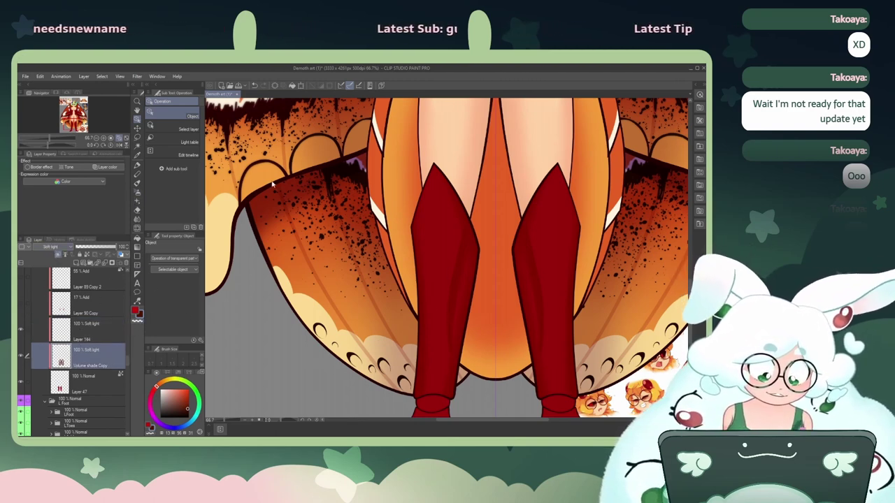
{"action": "left_click", "coordinate": [138, 138]}
{"action": "left_click", "coordinate": [87, 337]}
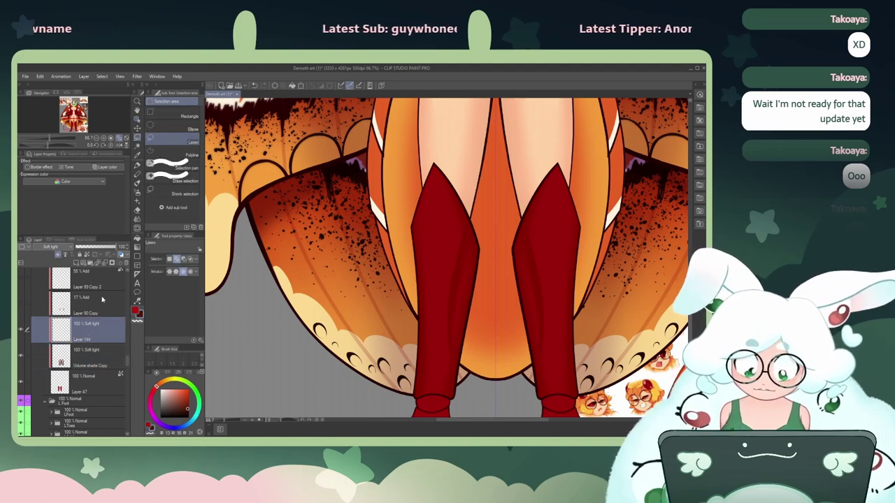
{"action": "key", "text": "ctrl+e"}
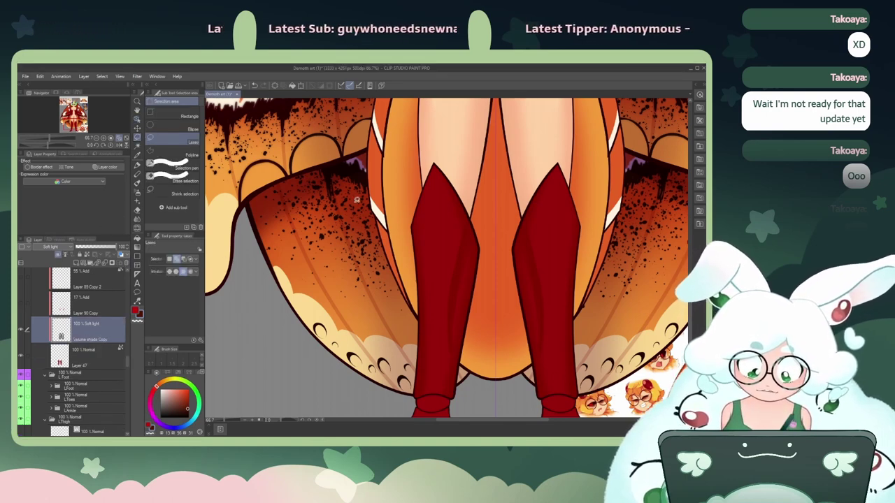
Step: Lasso the narrow inner shadow on both calves and cut and paste it onto its own layer above Volume shade Copy
{"action": "mouse_move", "coordinate": [447, 208]}
{"action": "left_mouse_down"}
{"action": "mouse_move", "coordinate": [467, 219]}
{"action": "mouse_move", "coordinate": [475, 239]}
{"action": "mouse_move", "coordinate": [461, 357]}
{"action": "mouse_move", "coordinate": [420, 357]}
{"action": "mouse_move", "coordinate": [391, 226]}
{"action": "mouse_move", "coordinate": [439, 184]}
{"action": "left_mouse_up"}
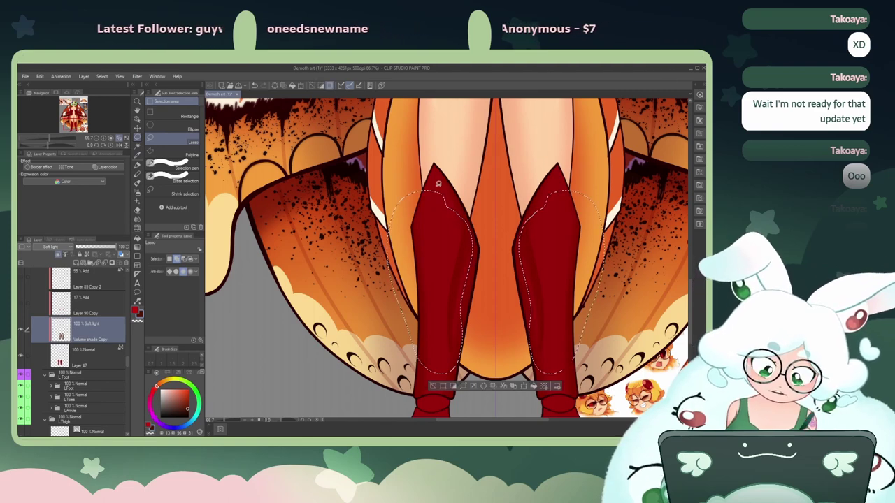
{"action": "left_click", "coordinate": [433, 387]}
{"action": "mouse_move", "coordinate": [450, 215]}
{"action": "left_mouse_down"}
{"action": "mouse_move", "coordinate": [472, 238]}
{"action": "mouse_move", "coordinate": [458, 316]}
{"action": "mouse_move", "coordinate": [442, 259]}
{"action": "mouse_move", "coordinate": [451, 213]}
{"action": "left_mouse_up"}
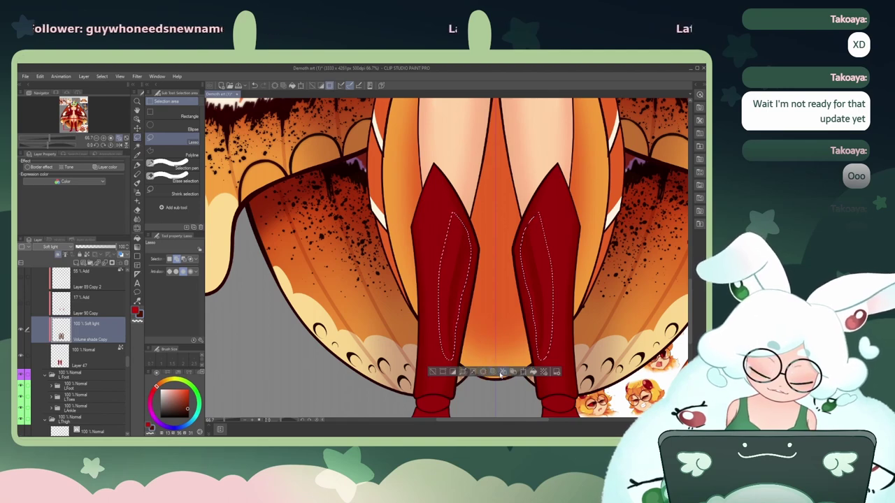
{"action": "left_click", "coordinate": [503, 372]}
{"action": "left_click", "coordinate": [433, 372]}
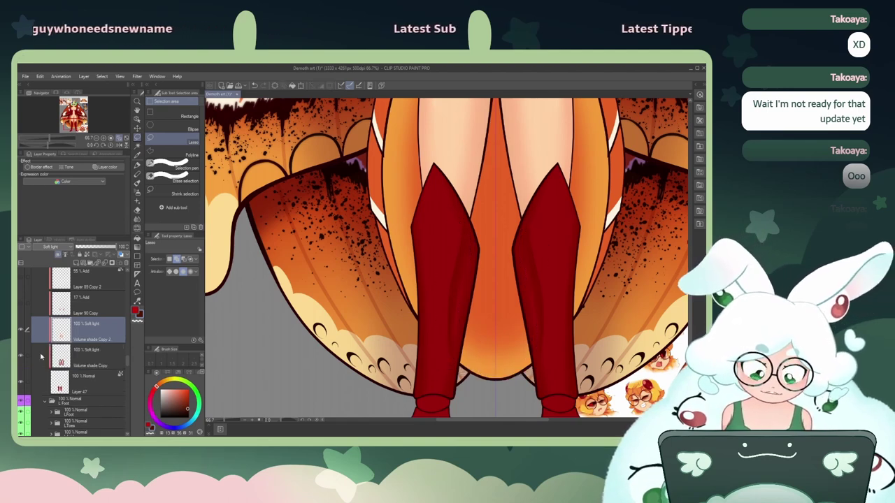
Step: With Volume shade Copy 2 hidden, soften the calf shading on Volume shade Copy using the Soft airbrush in transparent colour at sizes about 34 and 74
{"action": "left_click", "coordinate": [73, 356]}
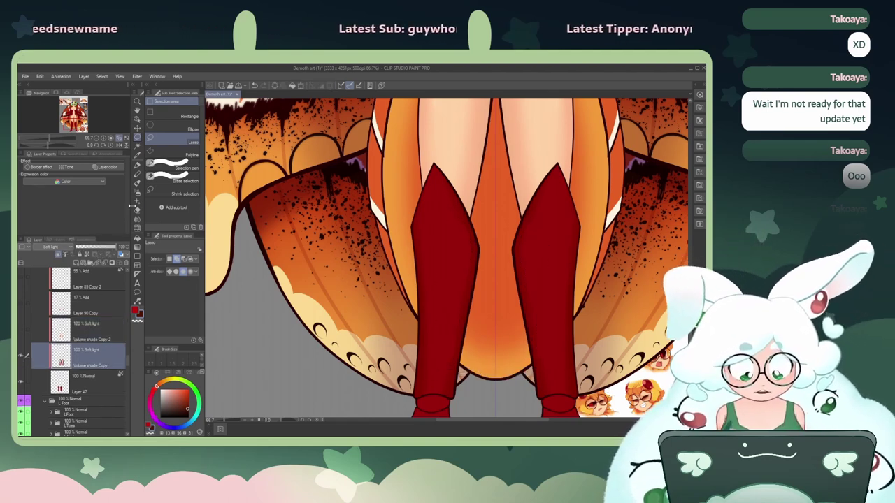
{"action": "left_click", "coordinate": [139, 190]}
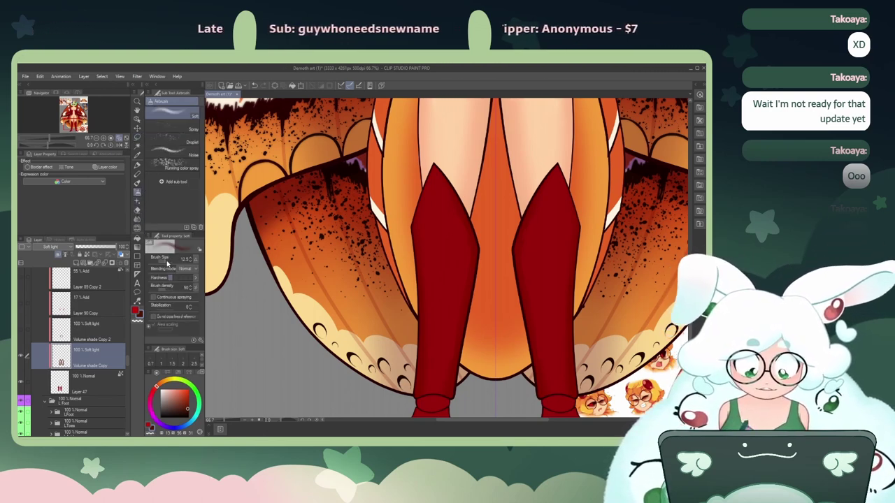
{"action": "left_click_drag", "start_coordinate": [169, 261], "coordinate": [166, 261]}
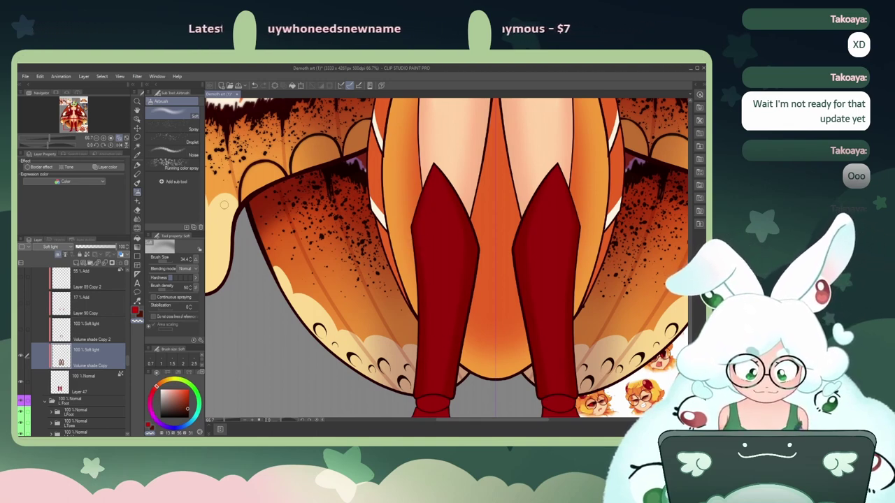
{"action": "left_click_drag", "start_coordinate": [165, 261], "coordinate": [171, 262]}
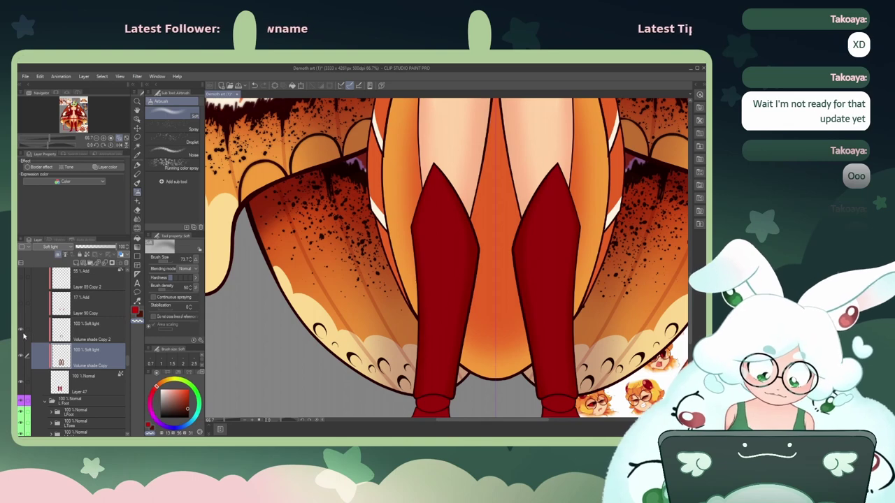
Step: On Volume shade Copy 2, airbrush a narrow dark red shadow along the inner side of both calves at a brush size of about 16
{"action": "left_click", "coordinate": [91, 335]}
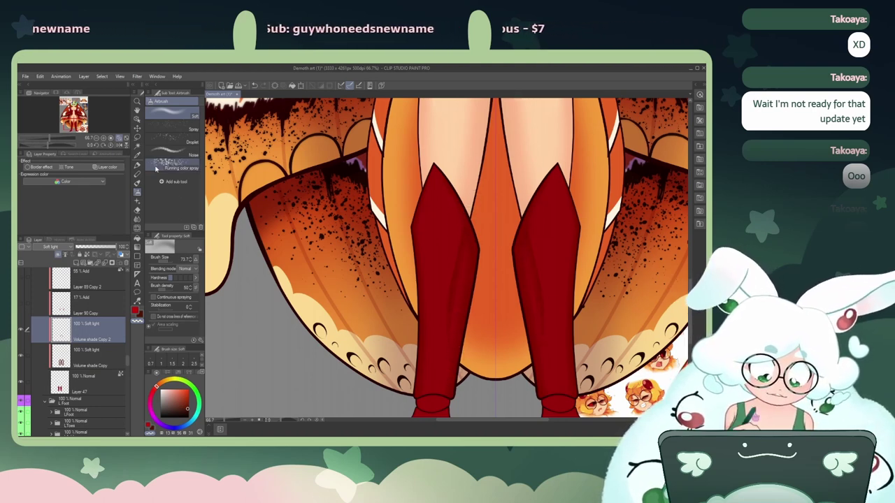
{"action": "left_click", "coordinate": [162, 261]}
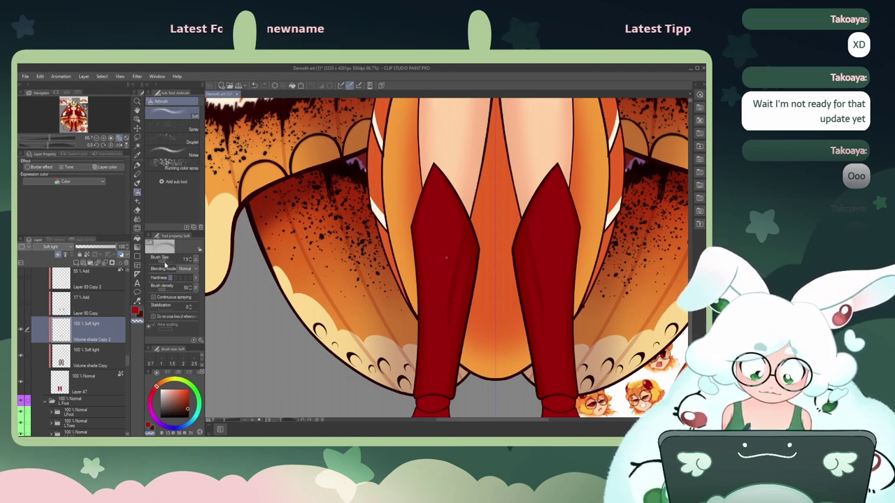
{"action": "left_click", "coordinate": [135, 309]}
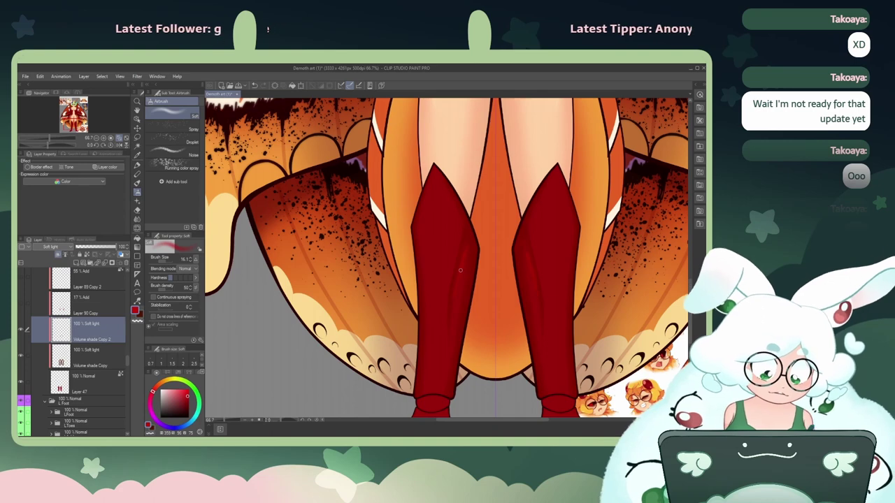
{"action": "left_click", "coordinate": [140, 315]}
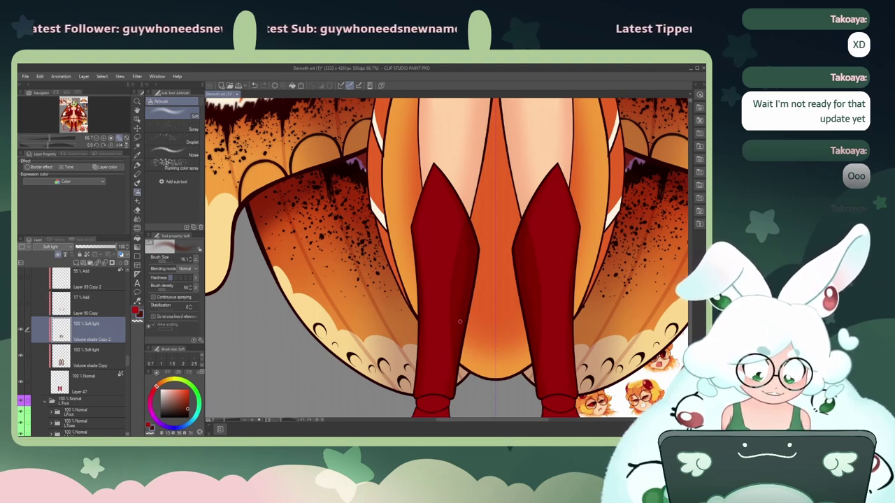
Step: Fade the calf shadows on Volume shade Copy 2 with a large transparent Soft airbrush, reducing its size to about 99
{"action": "left_click", "coordinate": [138, 321]}
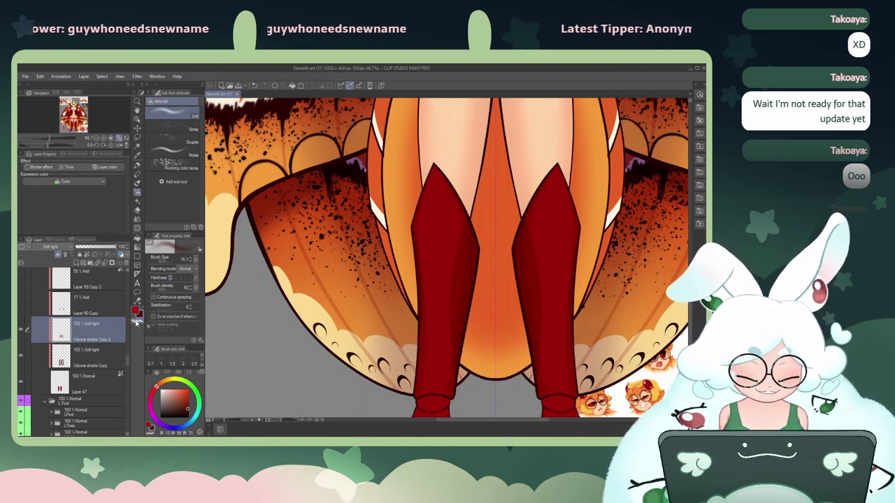
{"action": "left_click_drag", "start_coordinate": [163, 262], "coordinate": [172, 262]}
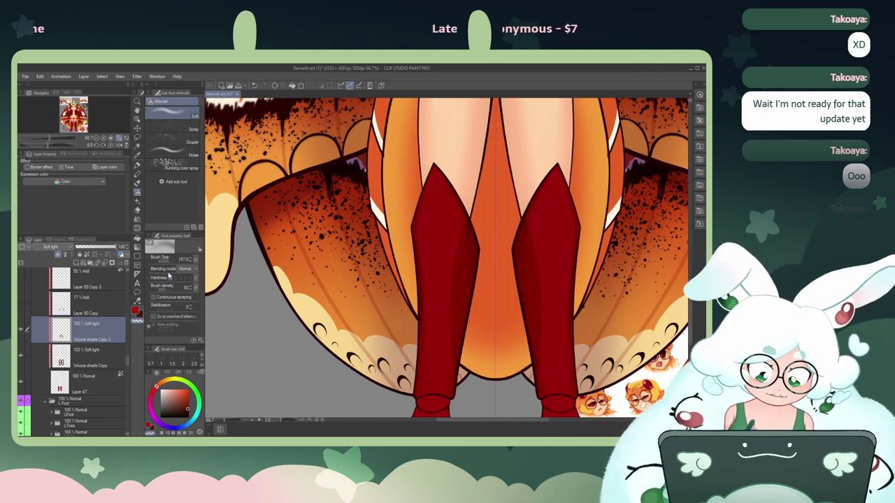
{"action": "left_click_drag", "start_coordinate": [171, 262], "coordinate": [183, 262]}
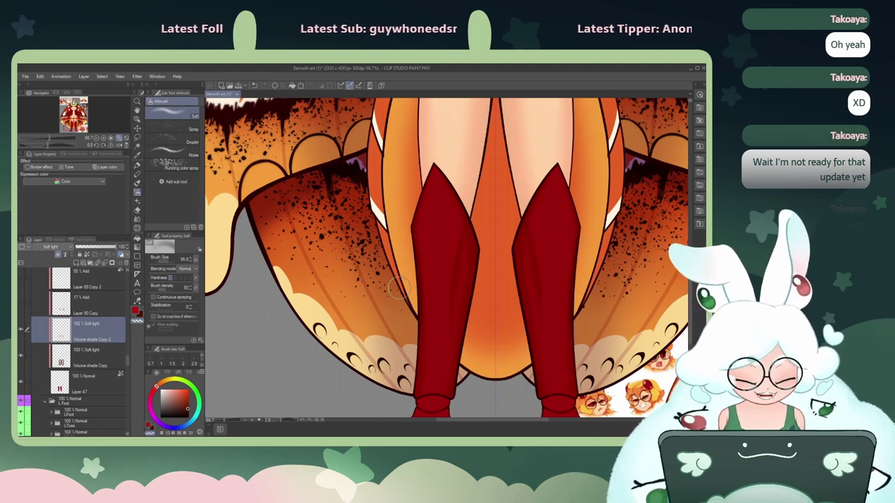
Step: Refine the calf shadows with a smaller transparent Soft airbrush, and repaint them in dark red at a brush size of about 27
{"action": "left_click", "coordinate": [139, 320]}
{"action": "left_click_drag", "start_coordinate": [170, 263], "coordinate": [166, 263]}
{"action": "key", "text": "bracketleft"}
{"action": "key", "text": "bracketleft"}
{"action": "key", "text": "bracketleft"}
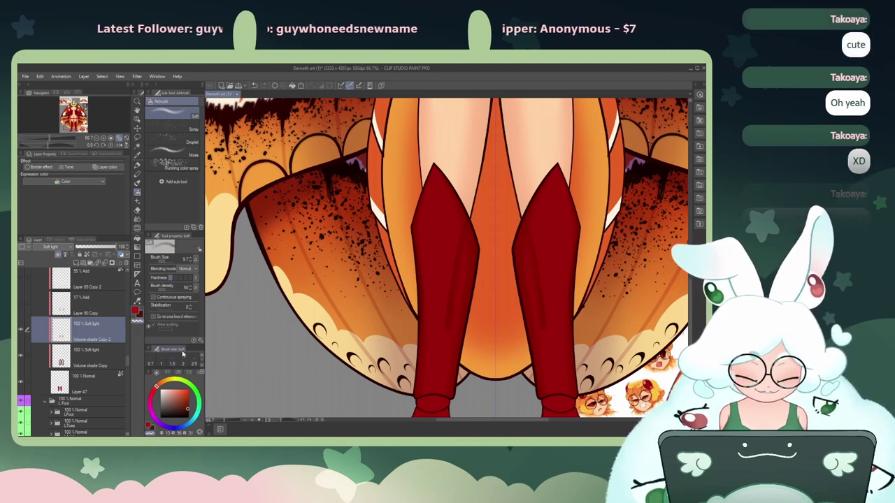
{"action": "left_click", "coordinate": [168, 261]}
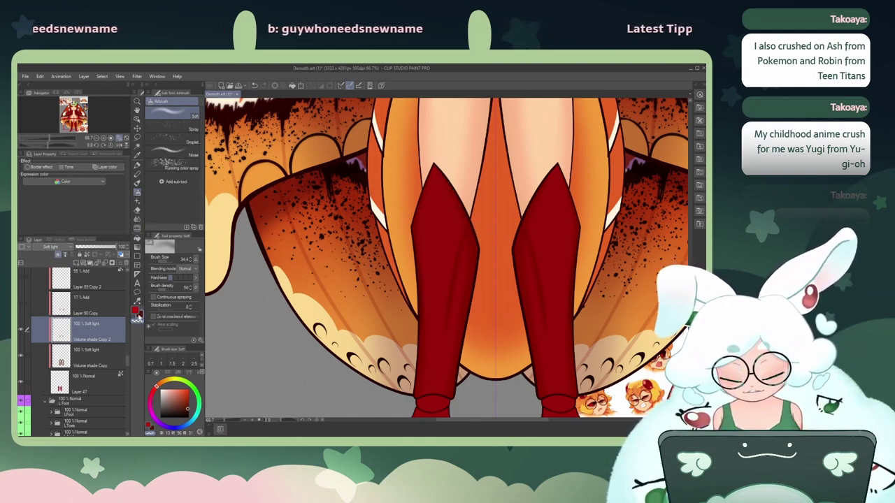
{"action": "left_click", "coordinate": [164, 261]}
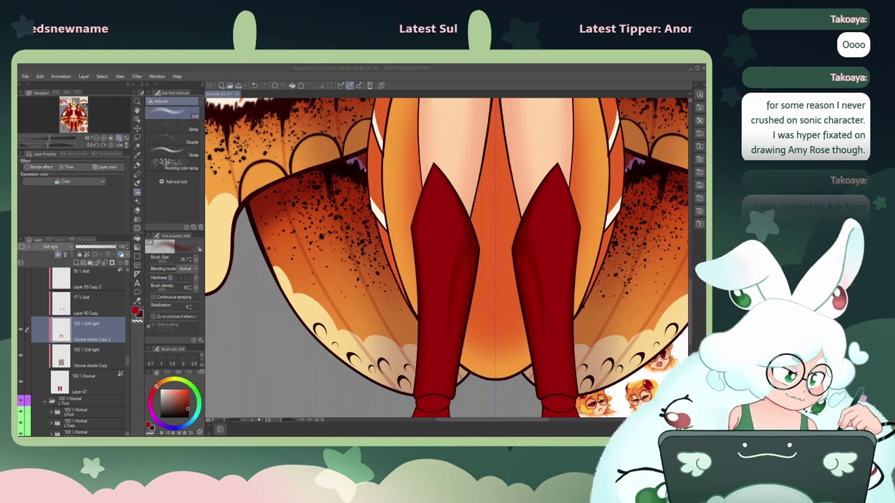
Step: Switch to the browser, view the full-size Journey of Dreams image on the NiGHTS character wiki page, and return to Clip Studio Paint
{"action": "key", "text": "alt+Tab"}
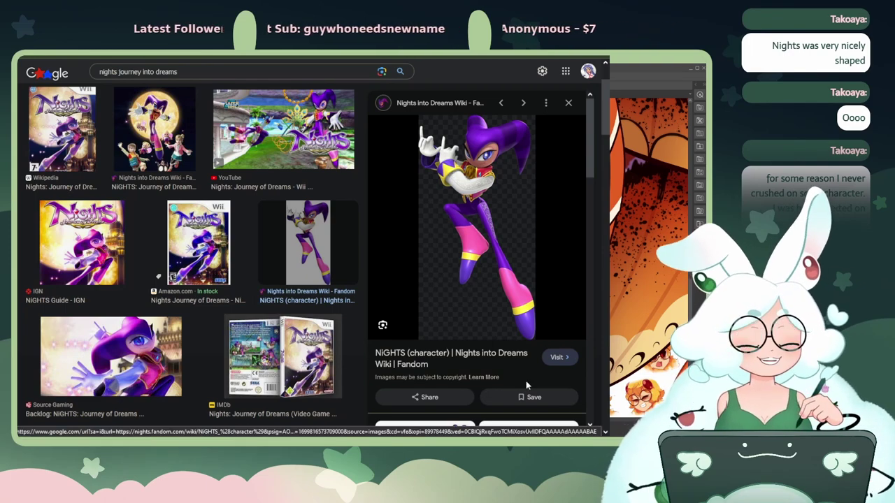
{"action": "left_click", "coordinate": [467, 124]}
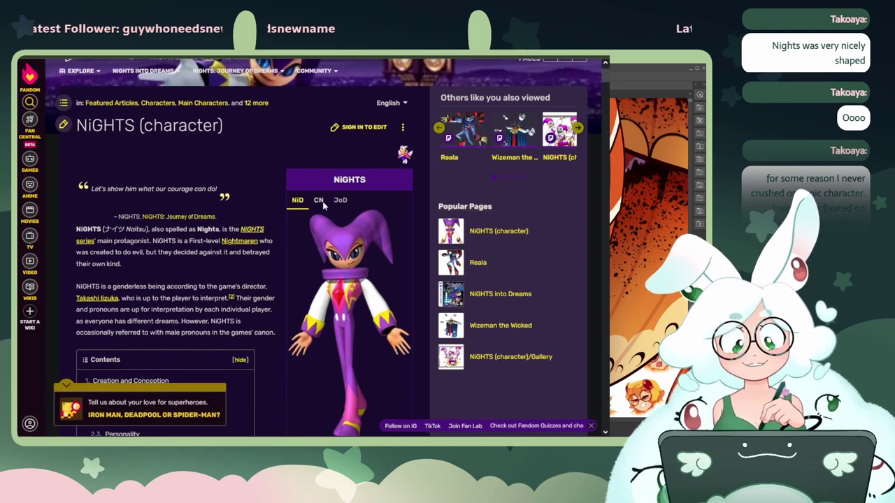
{"action": "left_click", "coordinate": [340, 202]}
{"action": "left_click", "coordinate": [357, 277]}
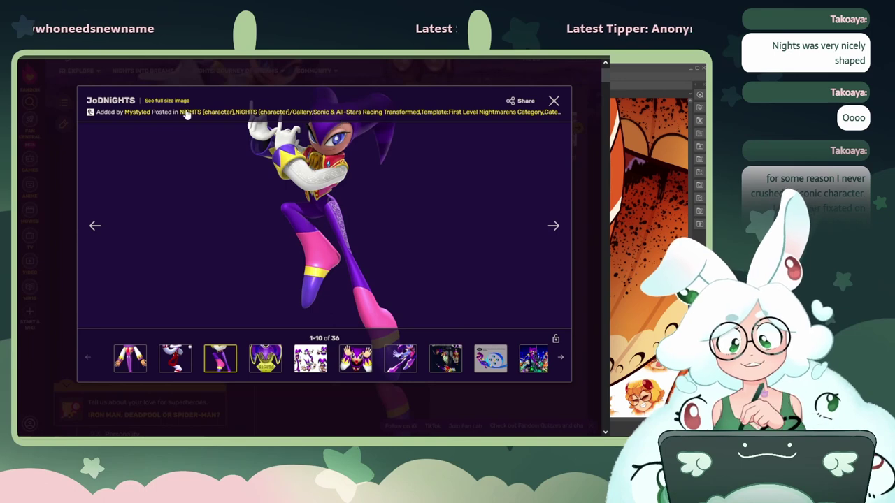
{"action": "left_click", "coordinate": [168, 102]}
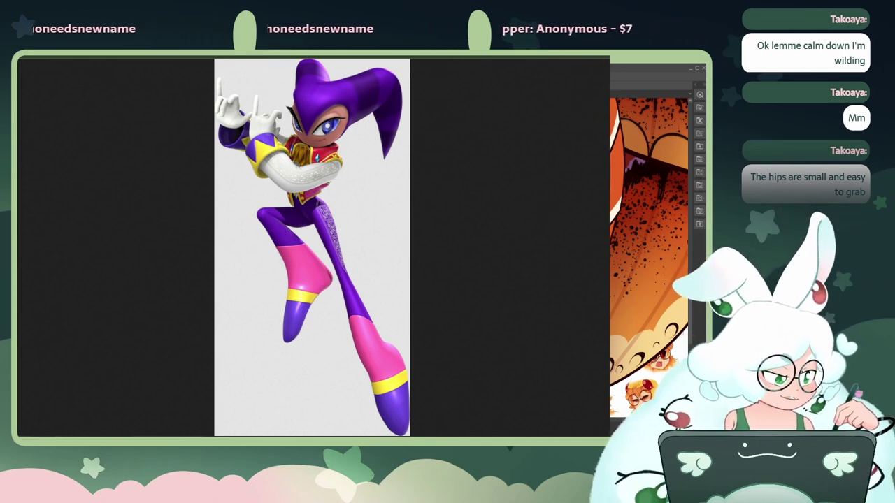
{"action": "key", "text": "alt+Tab"}
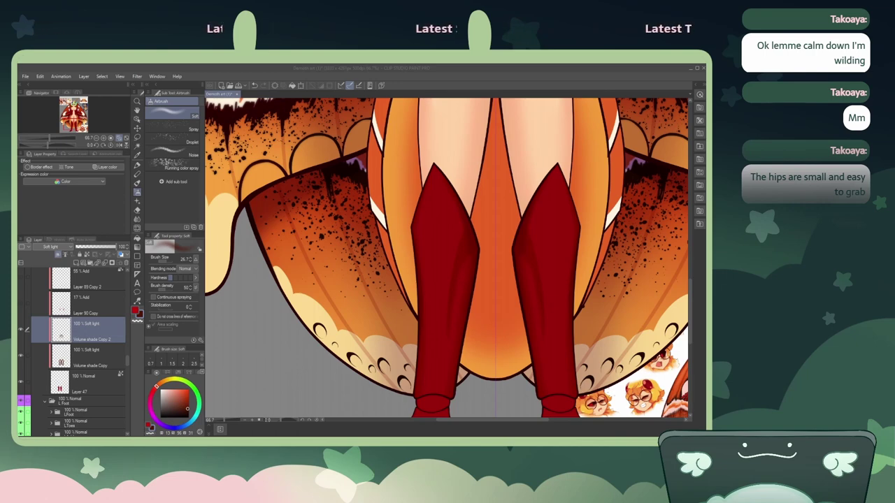
{"action": "left_click", "coordinate": [26, 77]}
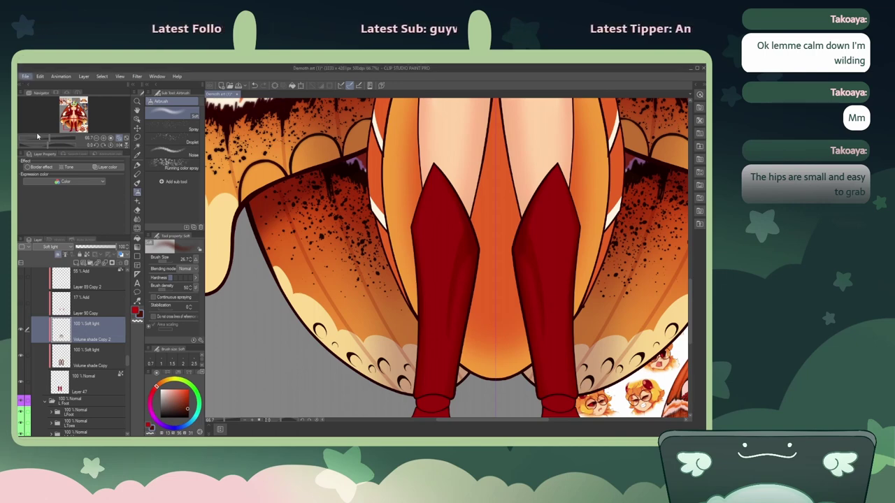
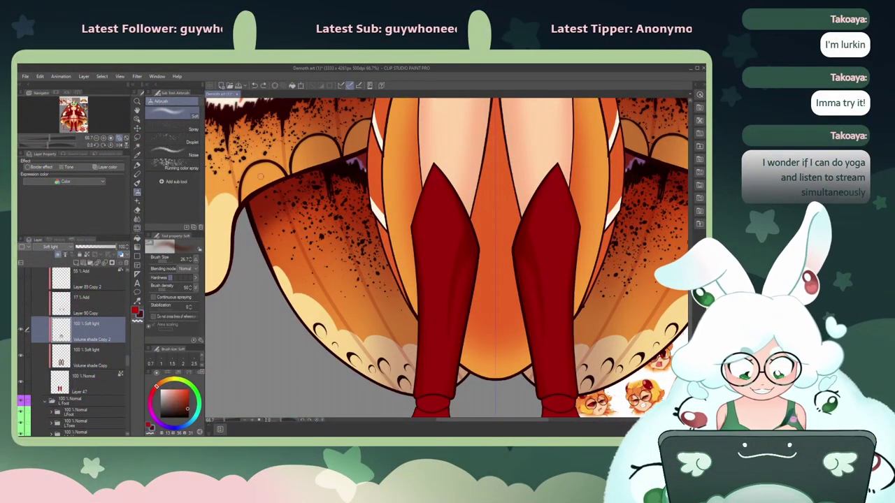
{"action": "left_click", "coordinate": [139, 210]}
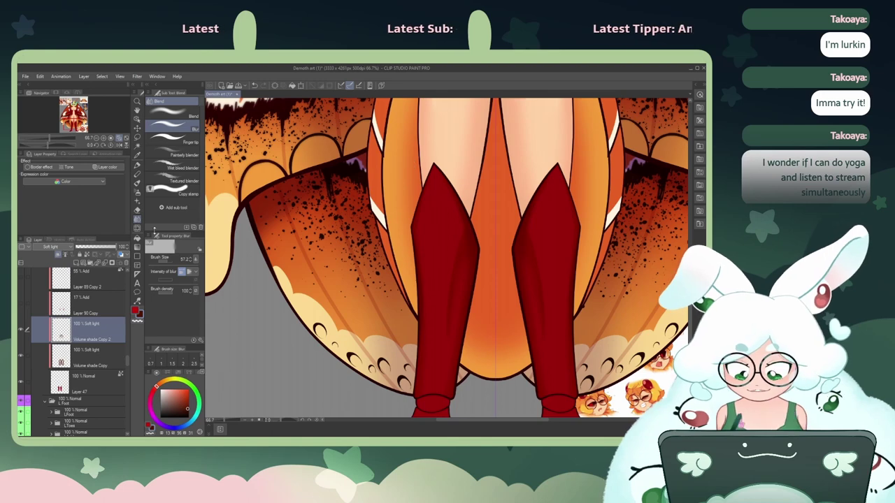
{"action": "left_click", "coordinate": [137, 164]}
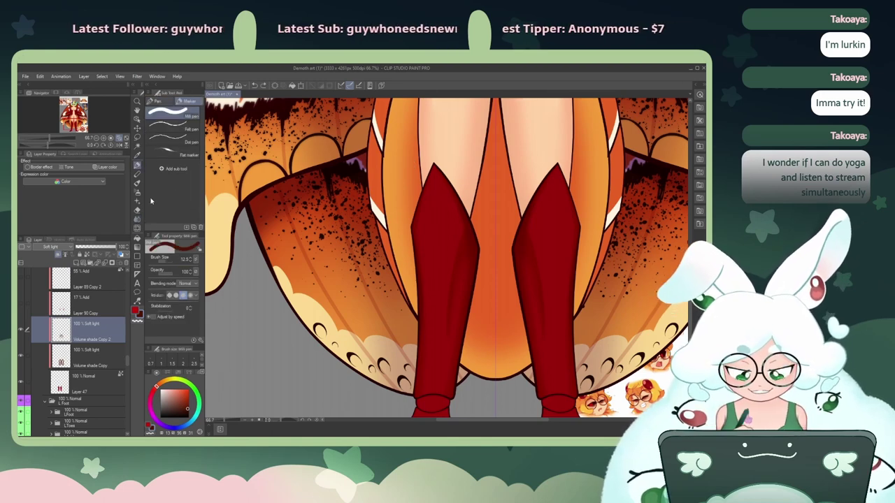
{"action": "left_click", "coordinate": [138, 191]}
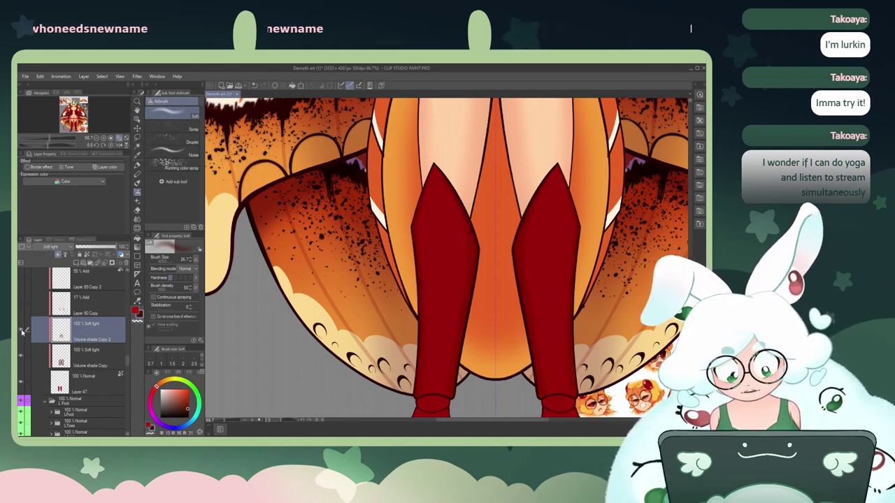
Step: Soften the calf shading on Volume shade Copy and Volume shade Copy 2 with a transparent Soft airbrush at a brush size of about 74
{"action": "left_click", "coordinate": [84, 355]}
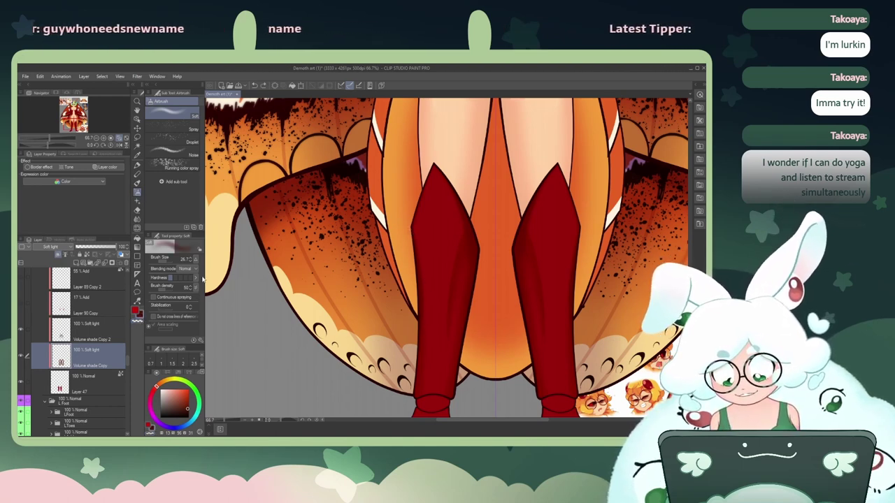
{"action": "left_click", "coordinate": [167, 261]}
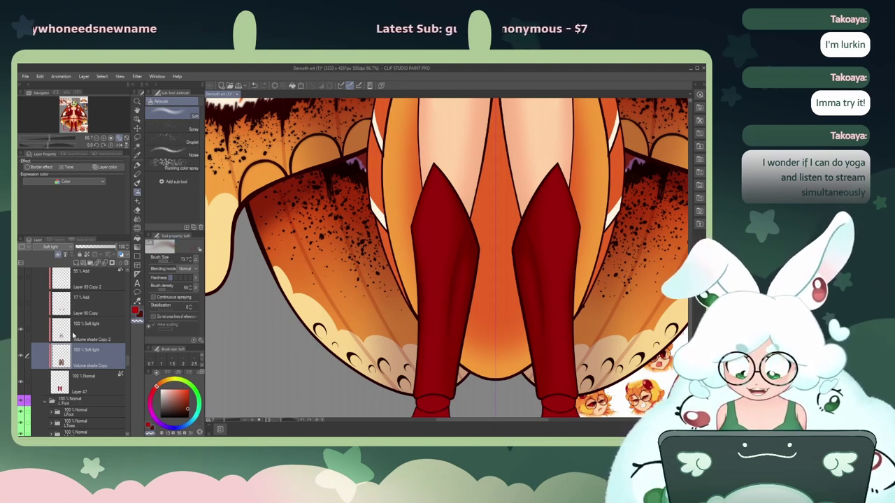
{"action": "left_click", "coordinate": [23, 333]}
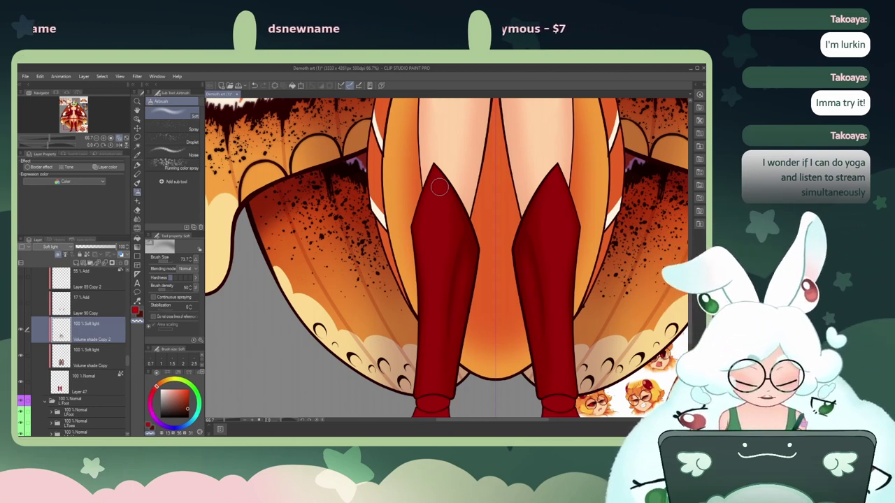
{"action": "left_click_drag", "start_coordinate": [439, 186], "coordinate": [400, 117]}
Step: Examine the calf shading against the whole figure and up close on both legs
{"action": "left_click_drag", "start_coordinate": [104, 139], "coordinate": [77, 112]}
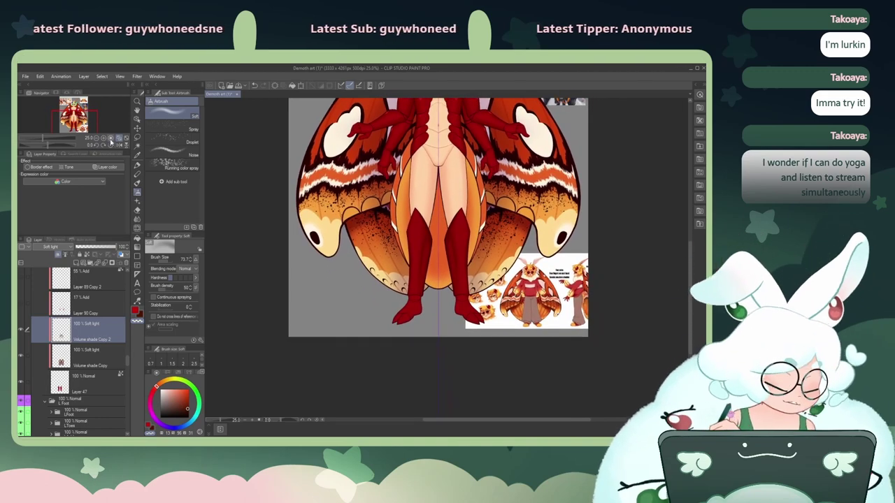
{"action": "left_click", "coordinate": [104, 139]}
{"action": "left_click", "coordinate": [103, 138]}
{"action": "left_click", "coordinate": [104, 139]}
{"action": "left_click", "coordinate": [103, 138]}
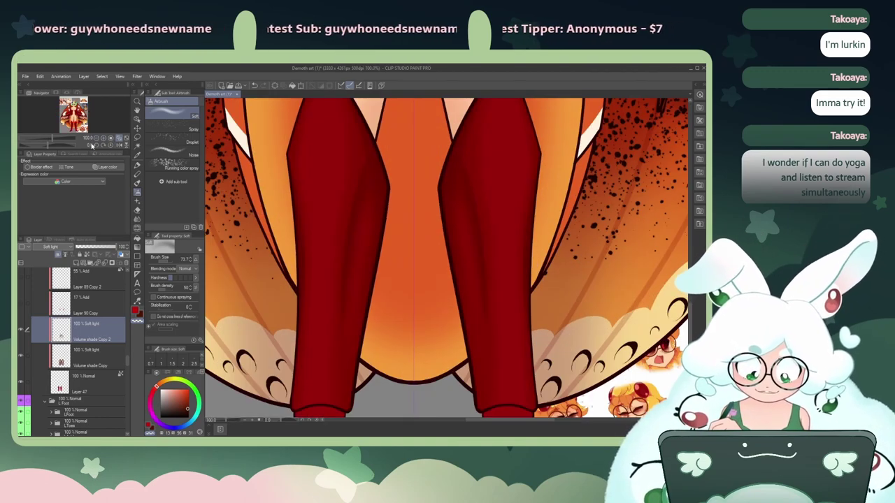
{"action": "left_click", "coordinate": [96, 138]}
{"action": "left_click", "coordinate": [103, 138]}
{"action": "left_click_drag", "start_coordinate": [75, 120], "coordinate": [76, 127]}
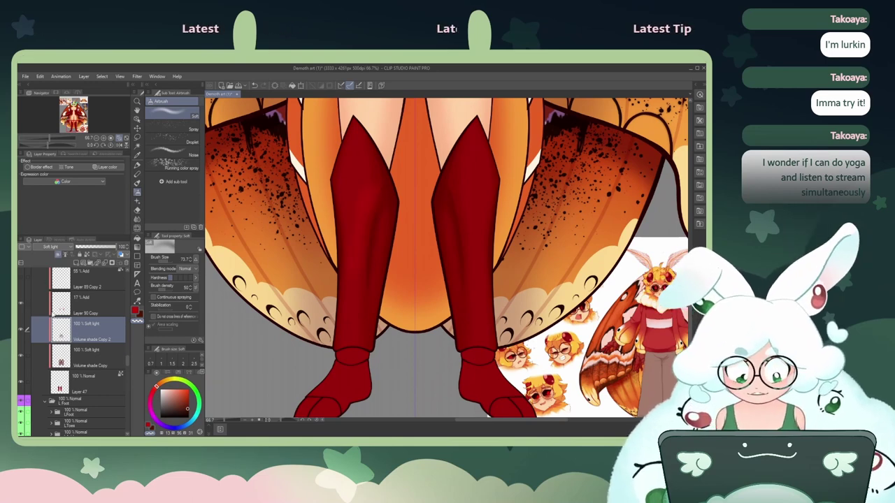
Step: On Layer 90 Copy, sample the bright red of the calf and airbrush soft highlights on both calves at a brush size of about 74
{"action": "left_click", "coordinate": [100, 311]}
{"action": "left_click", "coordinate": [135, 309]}
{"action": "left_click", "coordinate": [137, 156]}
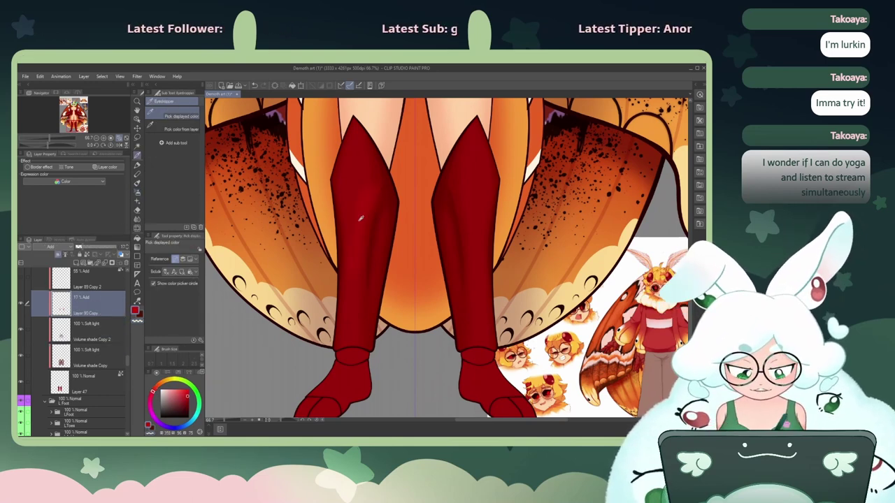
{"action": "left_click", "coordinate": [361, 219]}
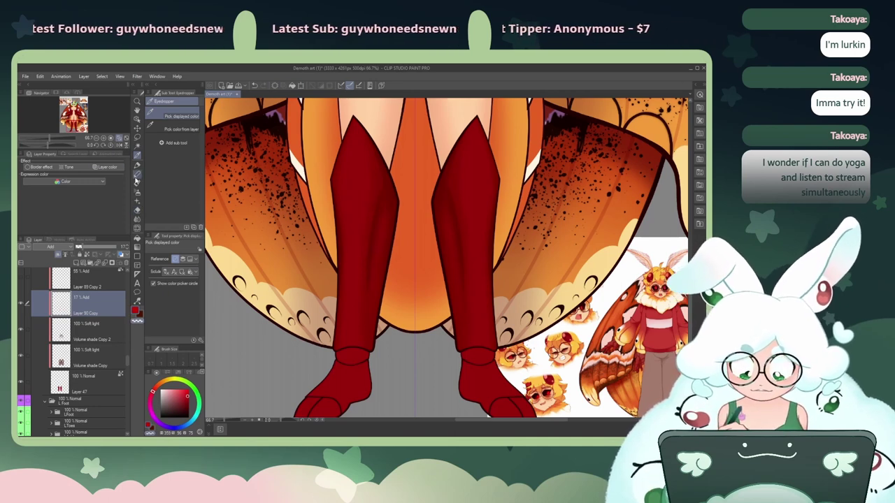
{"action": "left_click", "coordinate": [137, 193]}
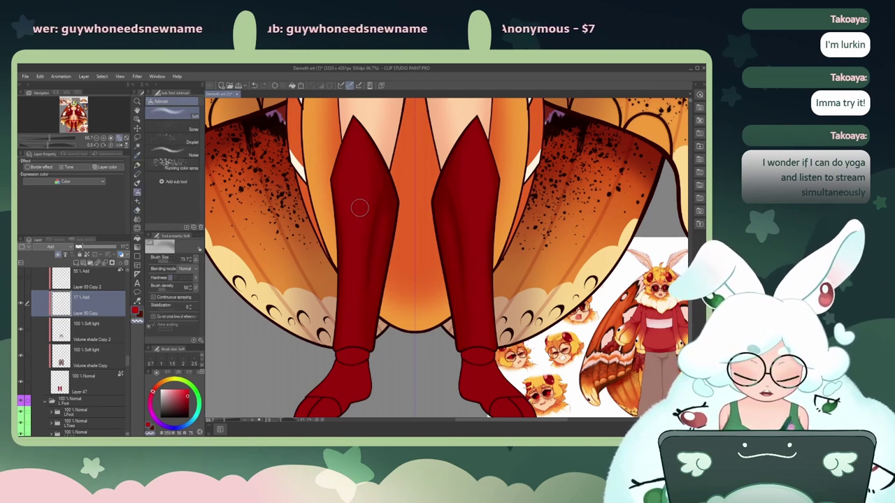
{"action": "left_click", "coordinate": [135, 312]}
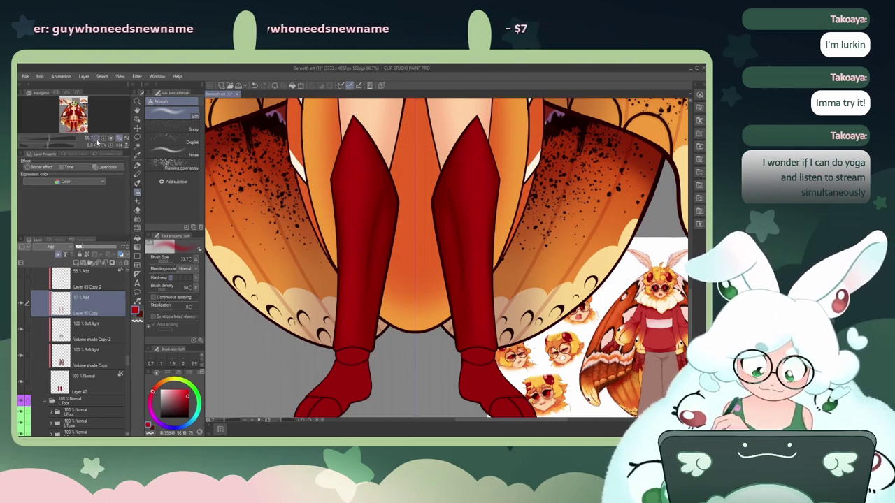
Step: Build up the red calf highlights on Layer 90 Copy and fade them with the transparent Soft airbrush, checking them against the whole figure
{"action": "left_click", "coordinate": [95, 138]}
{"action": "left_click", "coordinate": [96, 137]}
{"action": "left_click", "coordinate": [96, 138]}
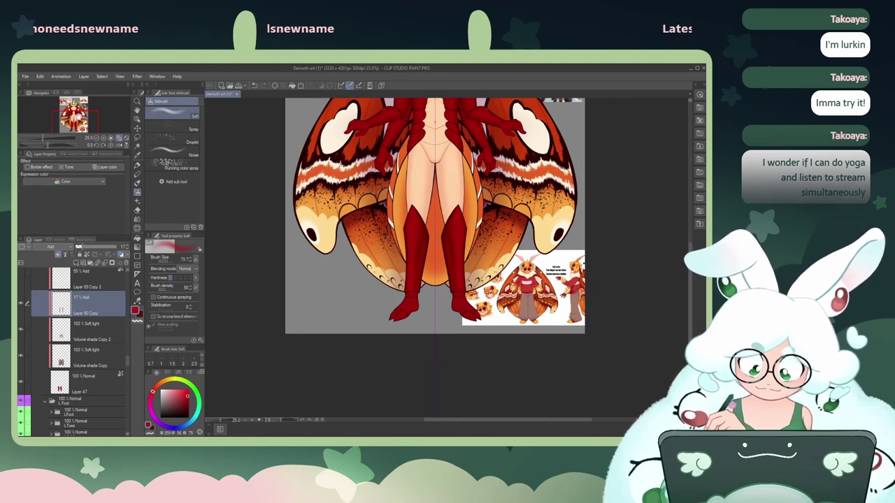
{"action": "left_click_drag", "start_coordinate": [79, 117], "coordinate": [79, 114]}
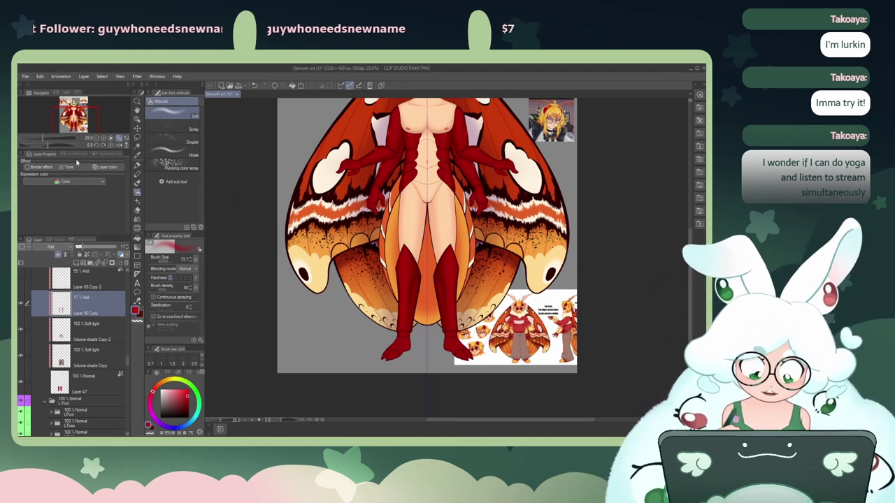
{"action": "left_click", "coordinate": [103, 138]}
{"action": "left_click_drag", "start_coordinate": [76, 122], "coordinate": [74, 122]}
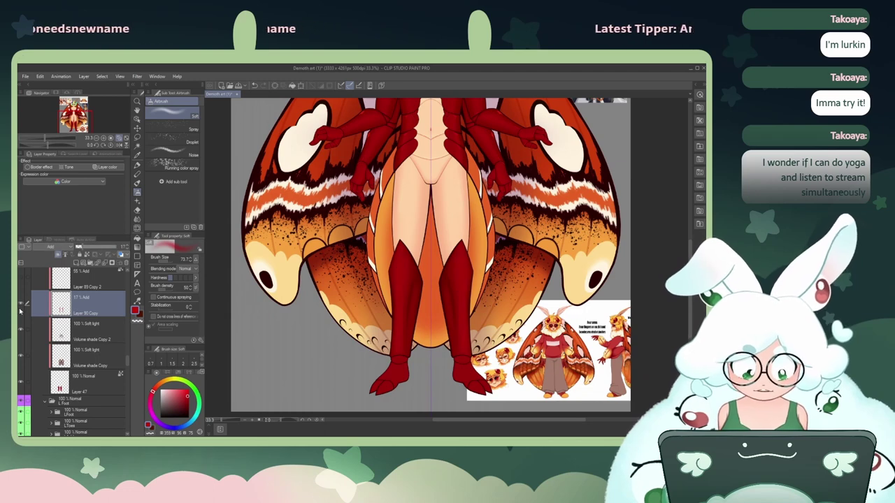
{"action": "left_click_drag", "start_coordinate": [75, 122], "coordinate": [75, 122]}
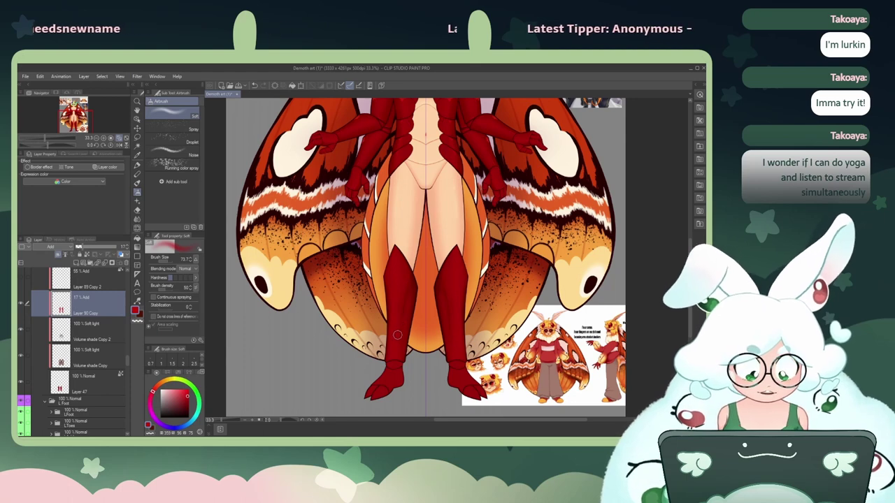
{"action": "left_click", "coordinate": [105, 139]}
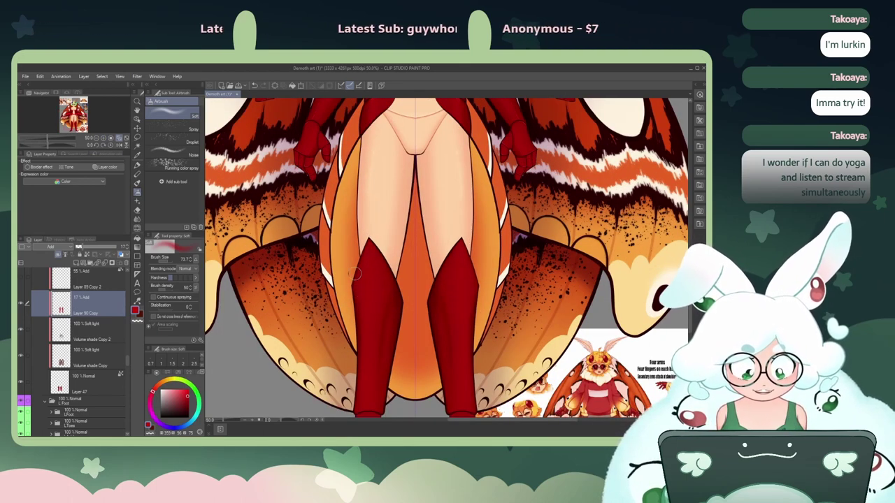
{"action": "scroll", "coordinate": [446, 258], "scroll_direction": "down", "scroll_amount": 3}
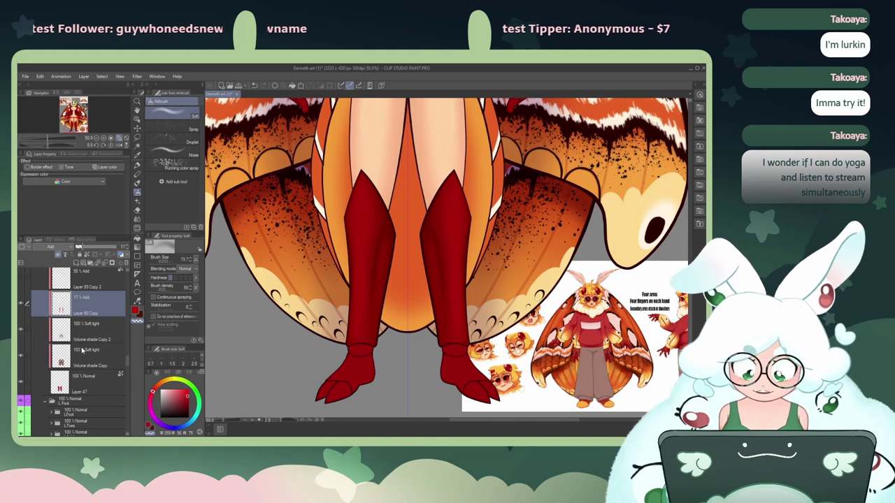
Step: Touch up the calf shading on Volume shade Copy in dark red with the Soft airbrush at a brush size of about 74
{"action": "left_click", "coordinate": [21, 358]}
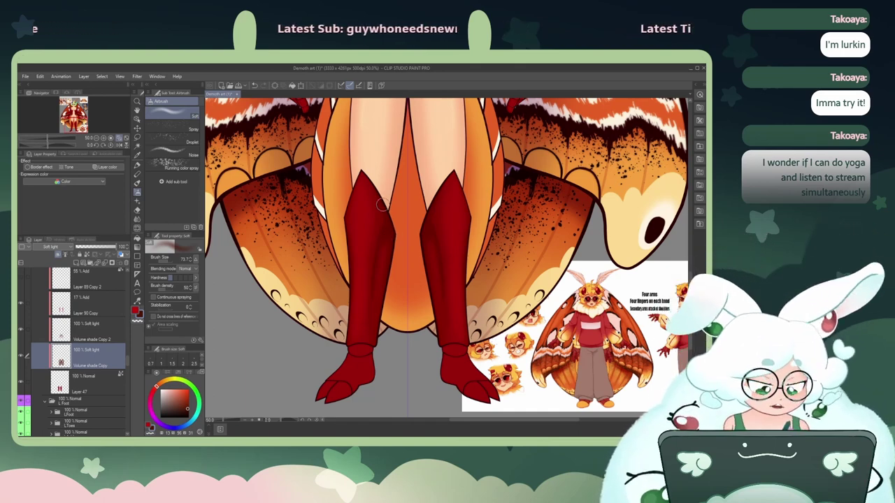
{"action": "left_click", "coordinate": [97, 139]}
{"action": "left_click", "coordinate": [96, 139]}
{"action": "left_click_drag", "start_coordinate": [74, 118], "coordinate": [67, 106]}
{"action": "left_click", "coordinate": [104, 138]}
{"action": "left_click", "coordinate": [104, 139]}
{"action": "scroll", "coordinate": [483, 259], "scroll_direction": "down", "scroll_amount": 10}
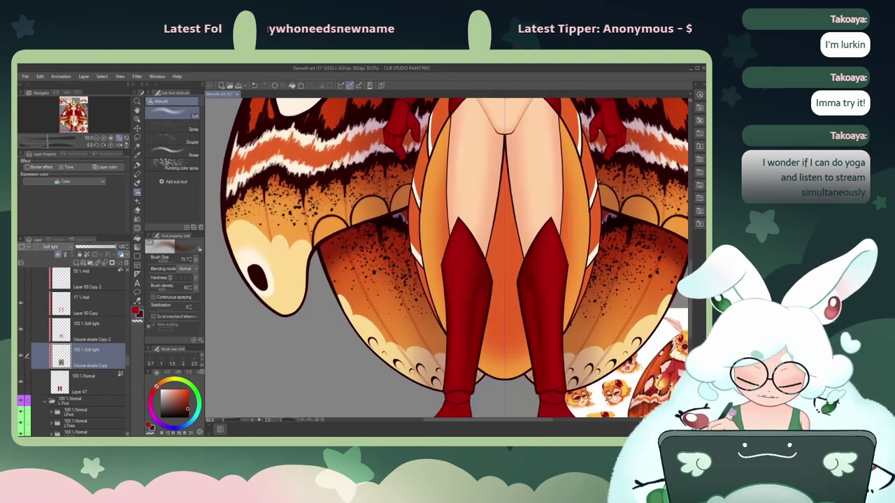
{"action": "scroll", "coordinate": [447, 258], "scroll_direction": "right", "scroll_amount": 3}
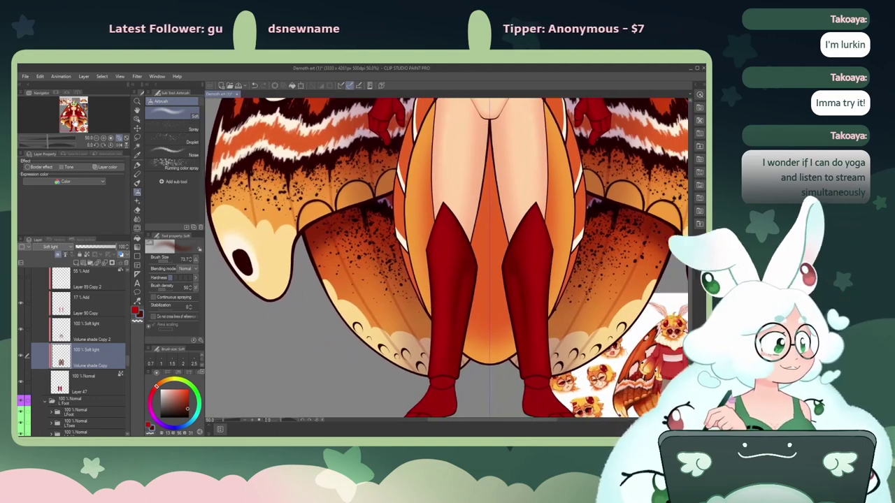
{"action": "scroll", "coordinate": [448, 258], "scroll_direction": "down", "scroll_amount": 3}
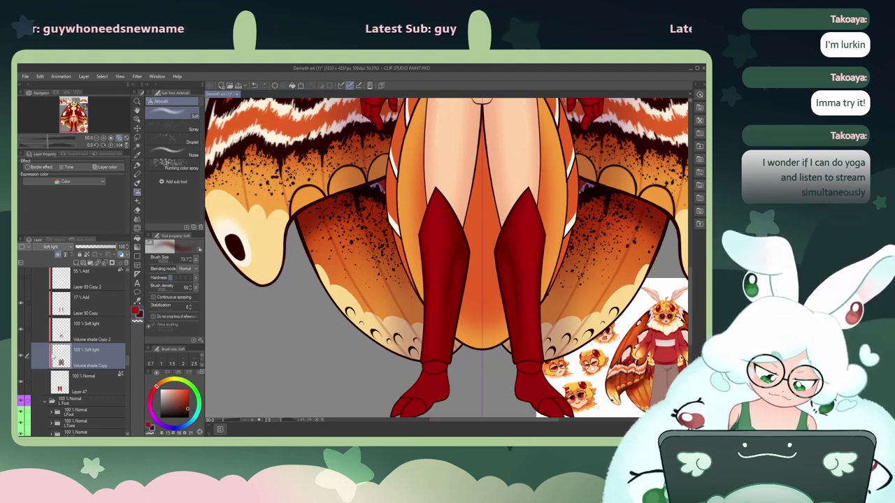
Step: Refine the dark red calf shadows on Volume shade Copy 2 with the Soft airbrush at a brush size of about 21
{"action": "left_click", "coordinate": [70, 336]}
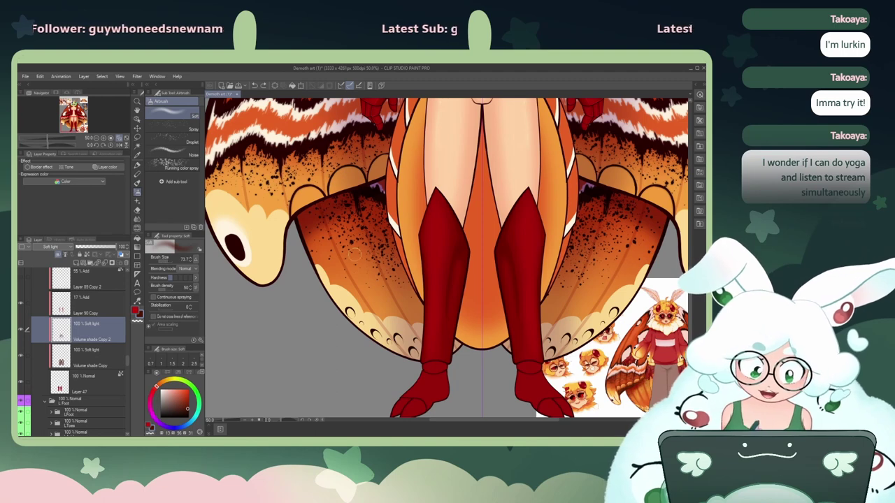
{"action": "left_click", "coordinate": [163, 262]}
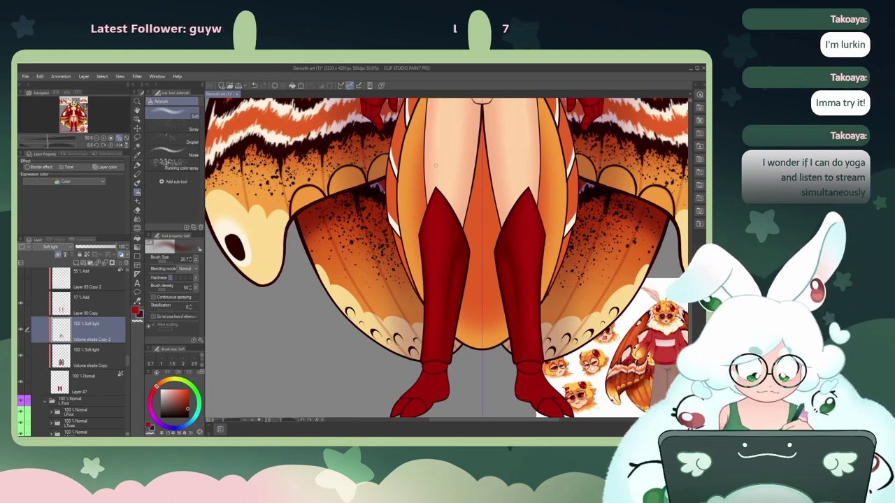
{"action": "left_click_drag", "start_coordinate": [436, 165], "coordinate": [406, 150]}
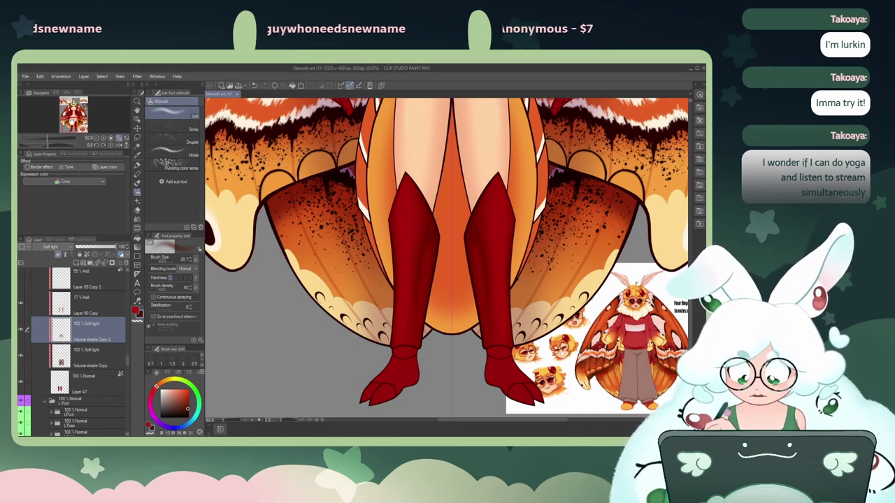
Step: Examine the shaded red arms and the red lower legs on the reference sheet up close, and return to the calves
{"action": "mouse_move", "coordinate": [72, 123]}
{"action": "left_mouse_down"}
{"action": "mouse_move", "coordinate": [62, 115]}
{"action": "mouse_move", "coordinate": [68, 111]}
{"action": "left_mouse_up"}
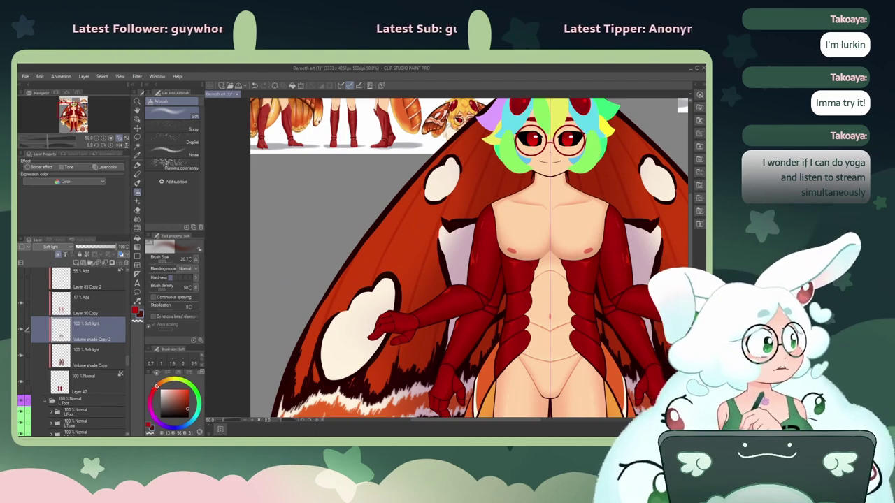
{"action": "left_click", "coordinate": [102, 138]}
{"action": "left_click", "coordinate": [103, 138]}
{"action": "left_click", "coordinate": [103, 138]}
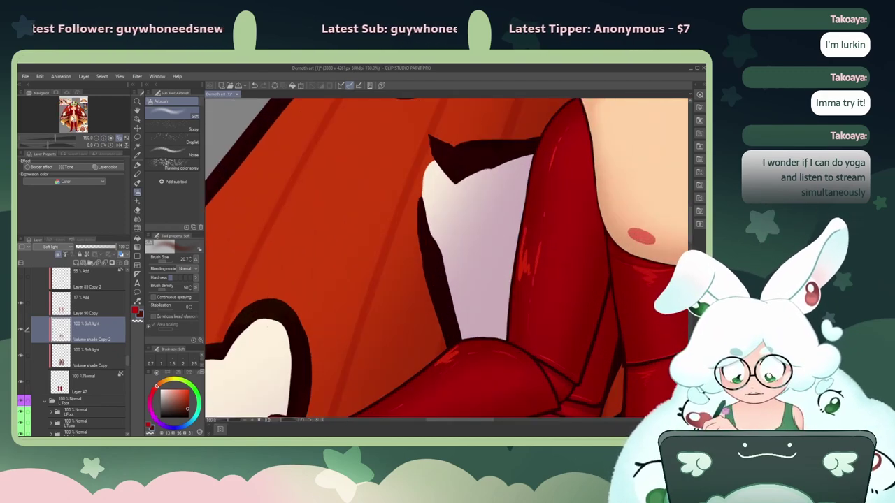
{"action": "left_click_drag", "start_coordinate": [71, 112], "coordinate": [65, 105]}
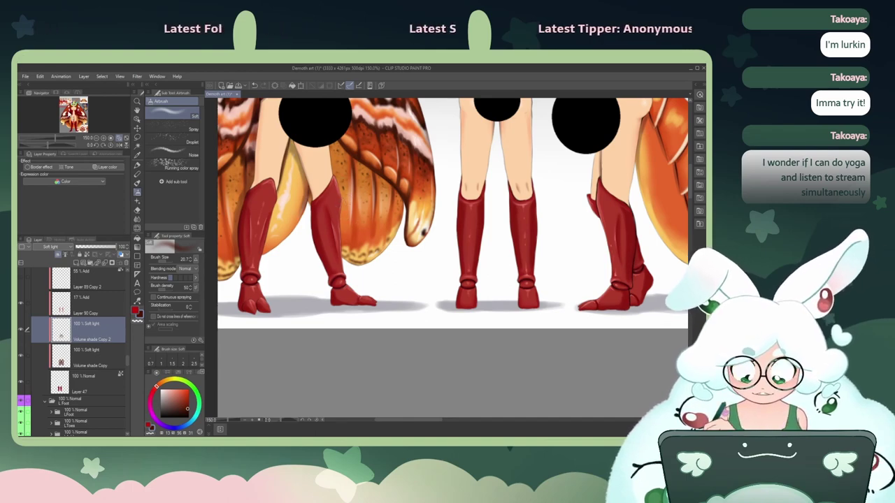
{"action": "left_click_drag", "start_coordinate": [66, 106], "coordinate": [74, 122]}
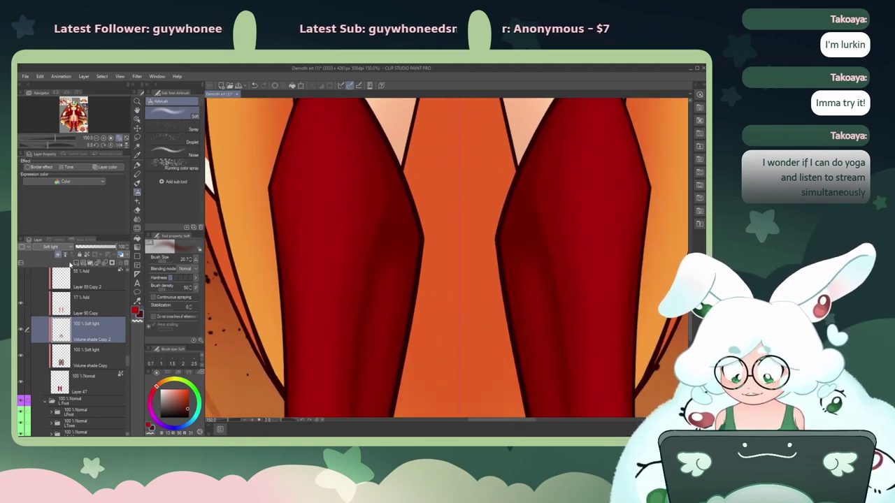
Step: Add a Soft light layer above Volume shade Copy 2 and airbrush dark red shadows beneath the calf bulges at a brush size of about 21
{"action": "left_click", "coordinate": [56, 249]}
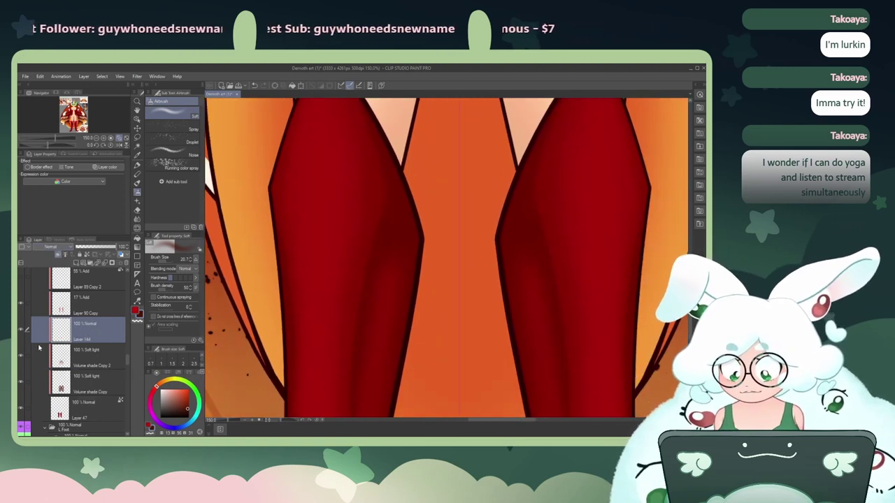
{"action": "left_click", "coordinate": [39, 348]}
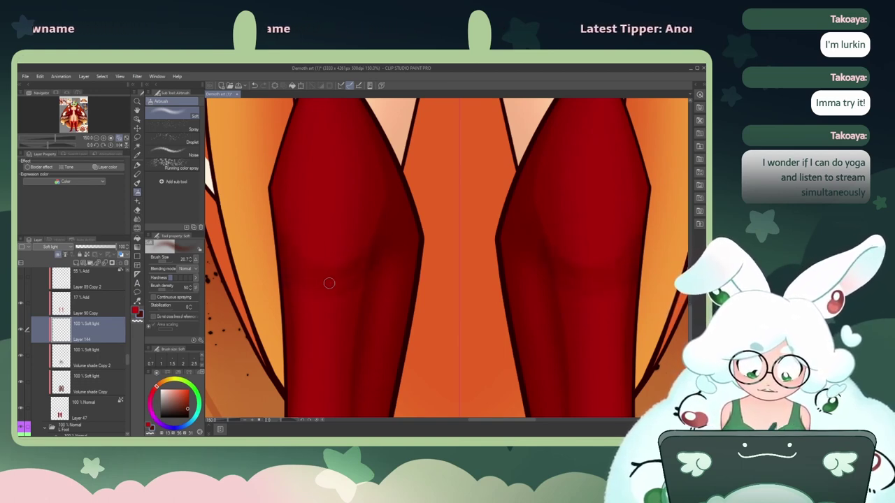
{"action": "left_click", "coordinate": [96, 139]}
{"action": "left_click", "coordinate": [96, 138]}
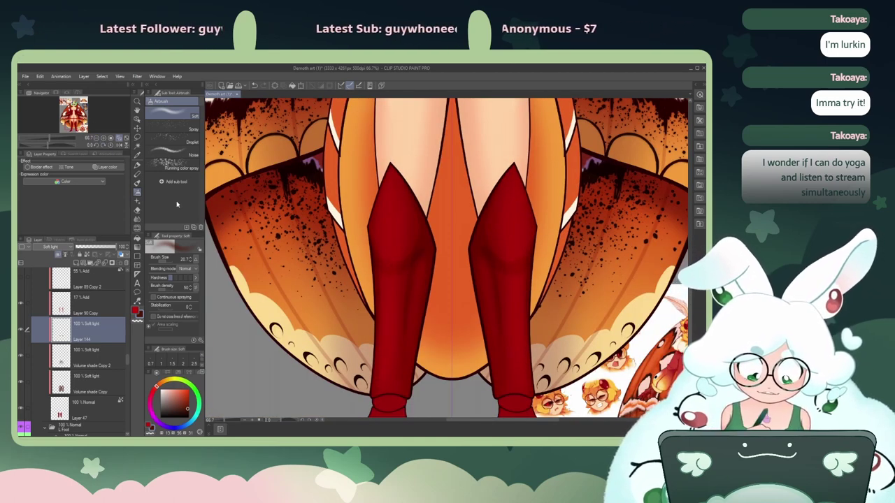
Step: Fade the shadows under the calf bulges on the new Soft light layer with the transparent Soft airbrush
{"action": "left_click", "coordinate": [137, 321]}
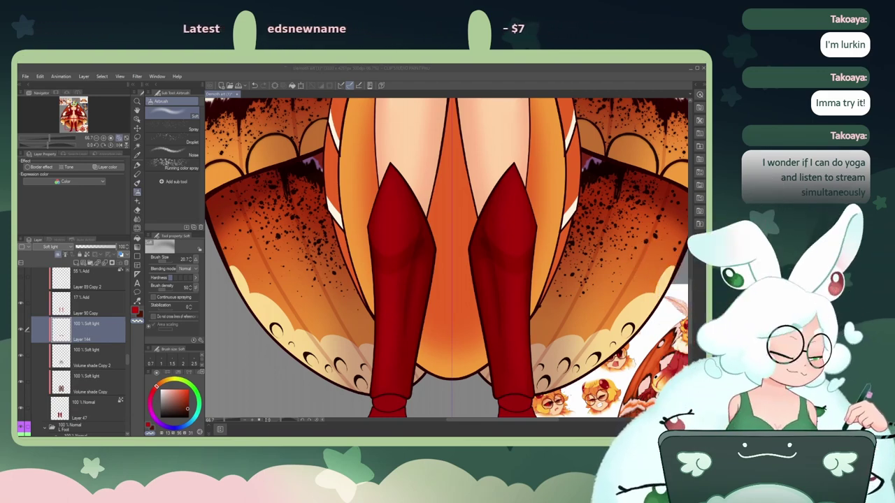
{"action": "left_click", "coordinate": [398, 260]}
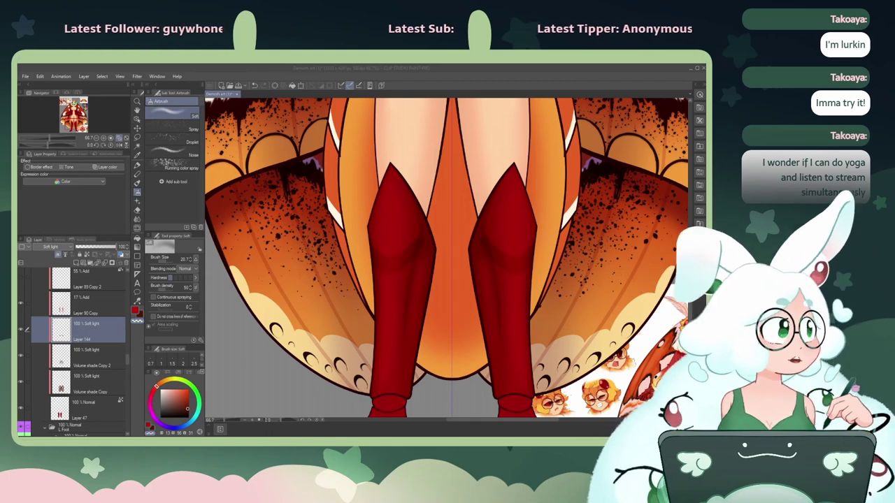
{"action": "left_click", "coordinate": [414, 244]}
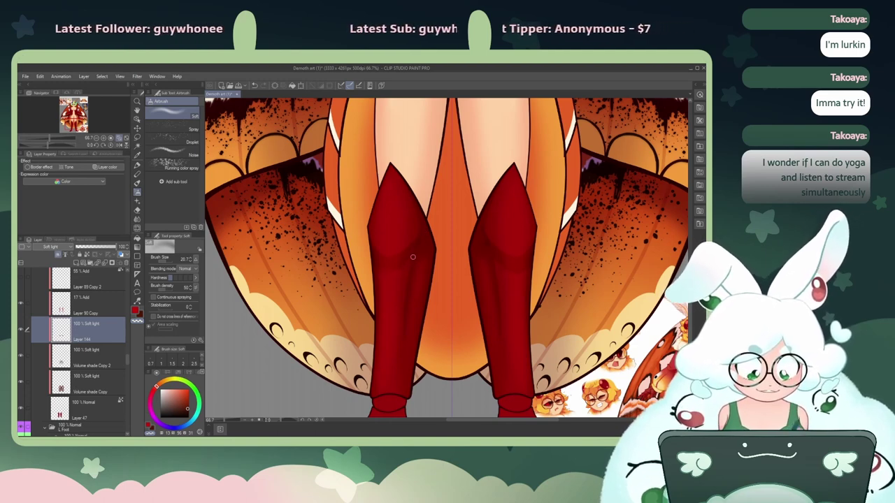
Step: Smooth the shadow edges beneath the calf bulges with the Blur blending tool
{"action": "left_click", "coordinate": [138, 201]}
{"action": "left_click", "coordinate": [138, 218]}
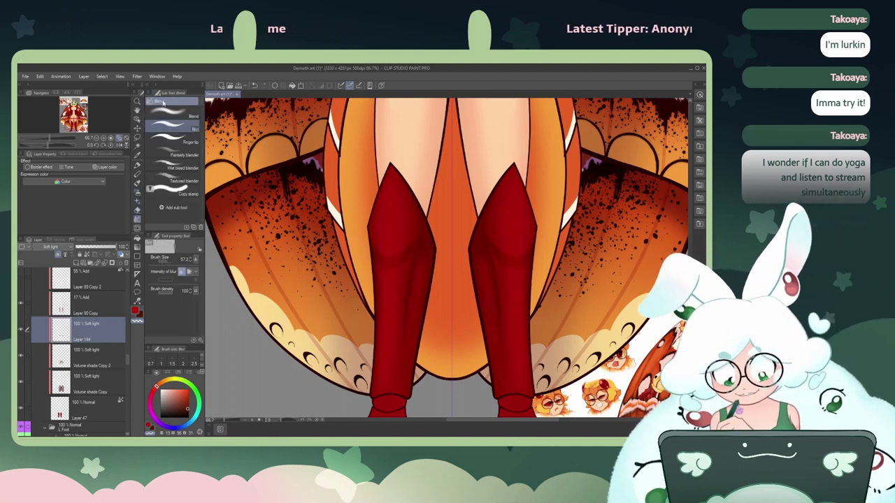
{"action": "left_click", "coordinate": [174, 127]}
{"action": "mouse_move", "coordinate": [406, 263]}
{"action": "left_mouse_down"}
{"action": "mouse_move", "coordinate": [390, 272]}
{"action": "mouse_move", "coordinate": [420, 248]}
{"action": "left_mouse_up"}
{"action": "mouse_move", "coordinate": [365, 263]}
{"action": "left_mouse_down"}
{"action": "mouse_move", "coordinate": [397, 278]}
{"action": "mouse_move", "coordinate": [400, 250]}
{"action": "mouse_move", "coordinate": [423, 248]}
{"action": "mouse_move", "coordinate": [390, 273]}
{"action": "mouse_move", "coordinate": [424, 246]}
{"action": "mouse_move", "coordinate": [388, 270]}
{"action": "mouse_move", "coordinate": [410, 262]}
{"action": "mouse_move", "coordinate": [376, 265]}
{"action": "mouse_move", "coordinate": [399, 268]}
{"action": "mouse_move", "coordinate": [366, 257]}
{"action": "mouse_move", "coordinate": [384, 278]}
{"action": "left_mouse_up"}
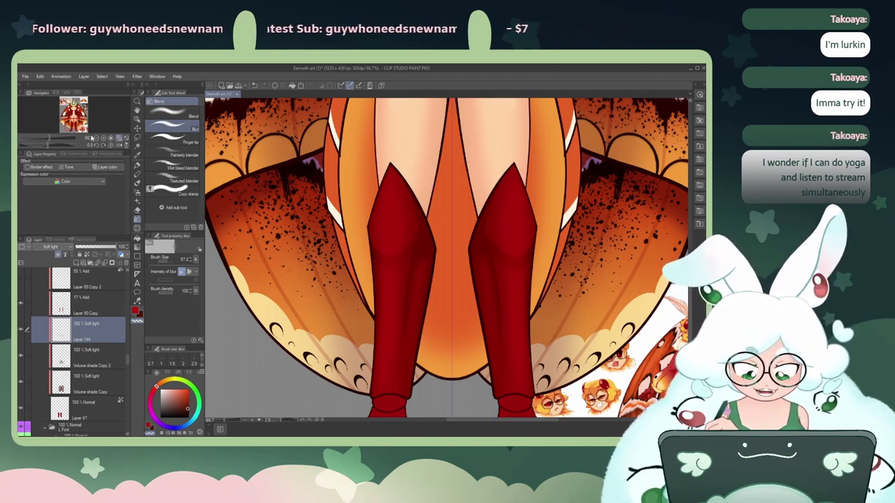
Step: Adjust the calf shadows on Layer 144 with Liquify and lower the layer's opacity to about 58%
{"action": "left_click", "coordinate": [96, 139]}
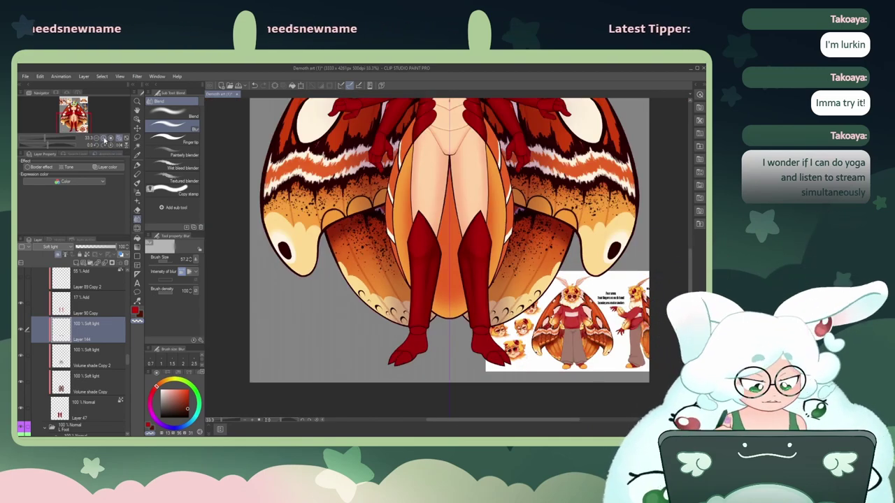
{"action": "left_click", "coordinate": [137, 228]}
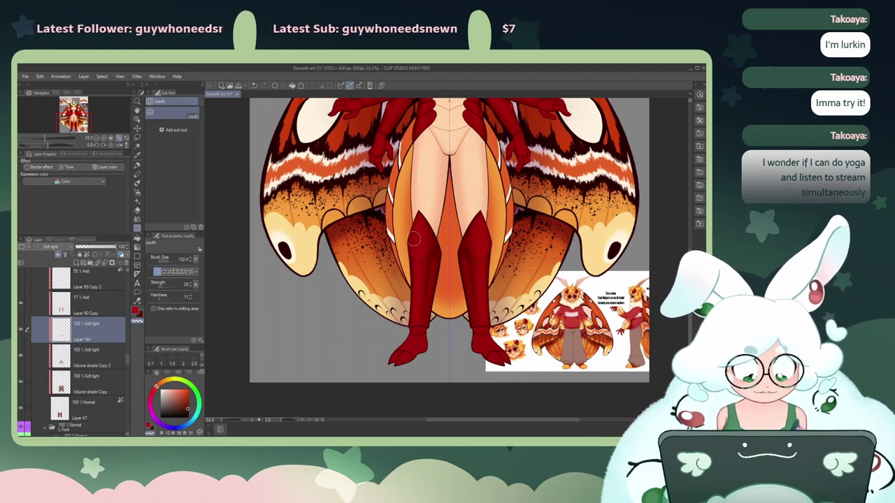
{"action": "key", "text": "ctrl+plus"}
{"action": "key", "text": "ctrl+plus"}
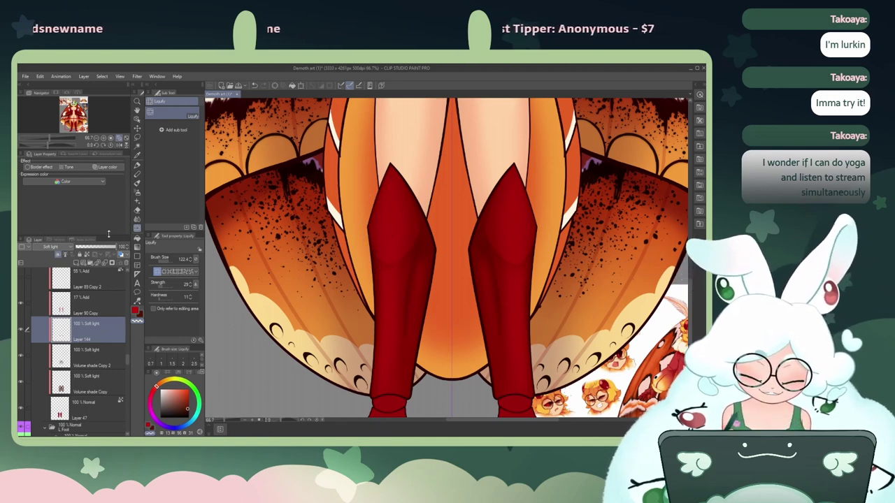
{"action": "left_click_drag", "start_coordinate": [91, 249], "coordinate": [100, 250]}
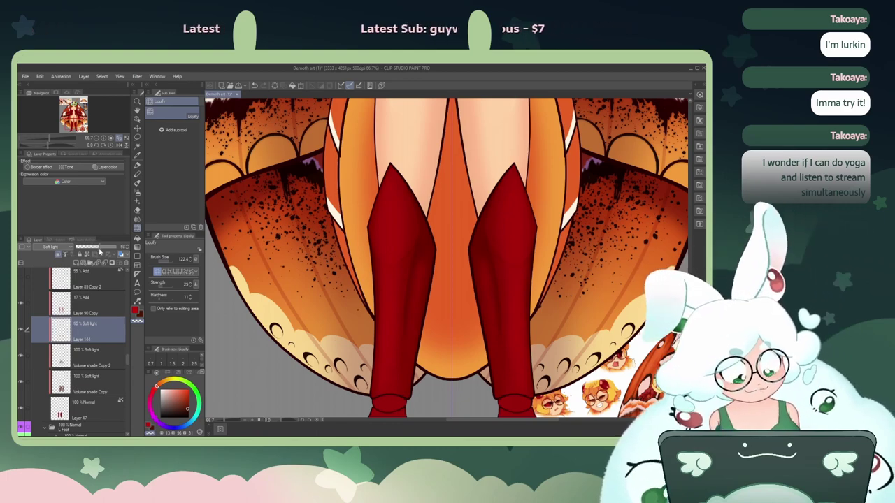
Step: Airbrush more dark red shadow on the calves on Layer 144, blur it, and fade it with the transparent Soft airbrush at size about 34
{"action": "left_click_drag", "start_coordinate": [74, 123], "coordinate": [75, 125]}
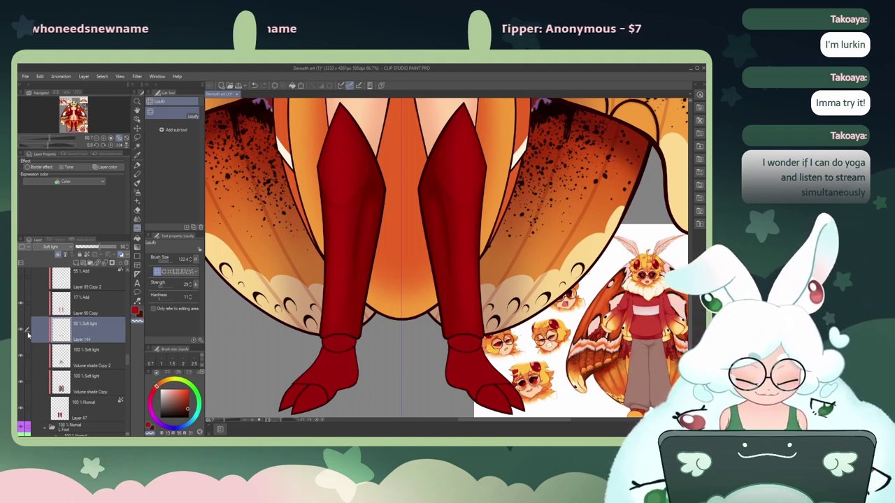
{"action": "left_click", "coordinate": [138, 193]}
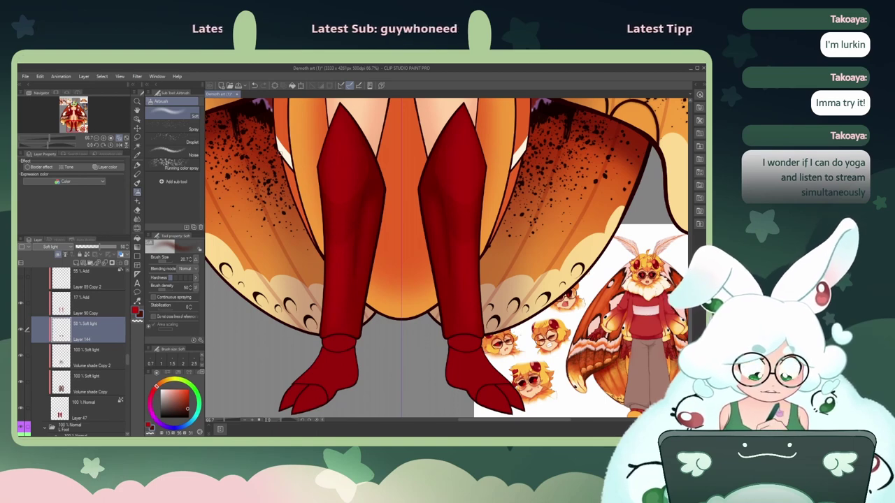
{"action": "left_click", "coordinate": [137, 218]}
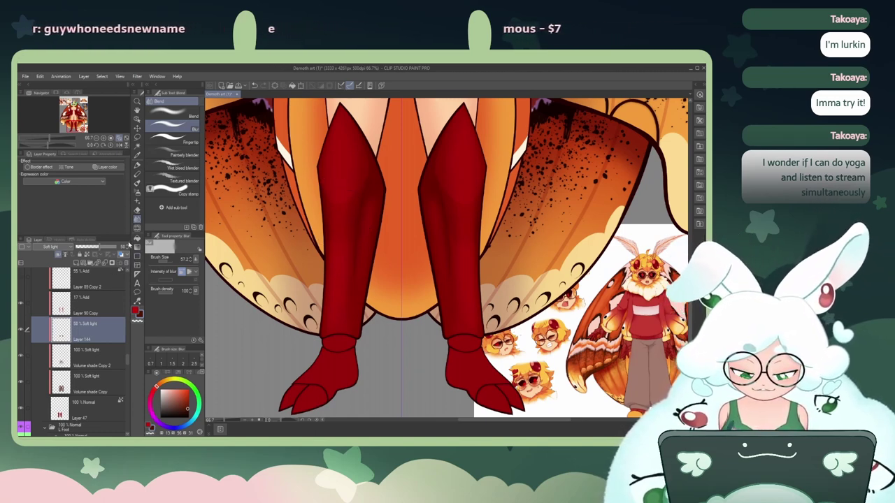
{"action": "left_click", "coordinate": [137, 166]}
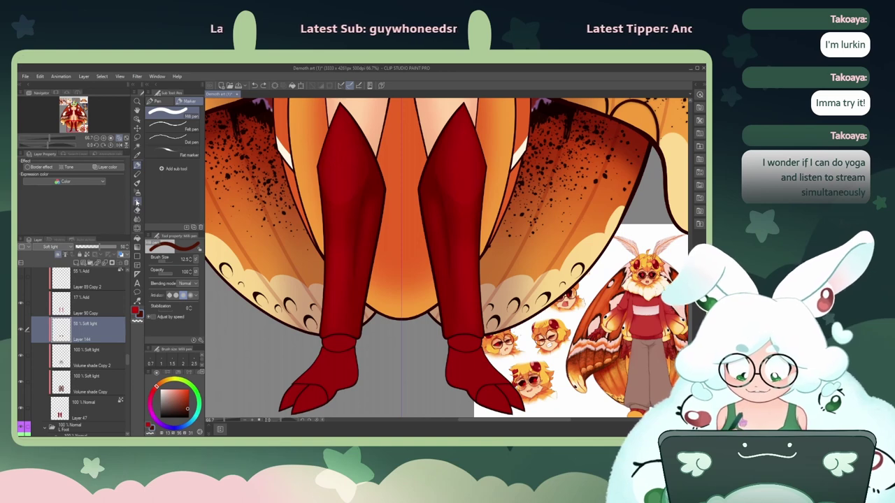
{"action": "left_click", "coordinate": [137, 191]}
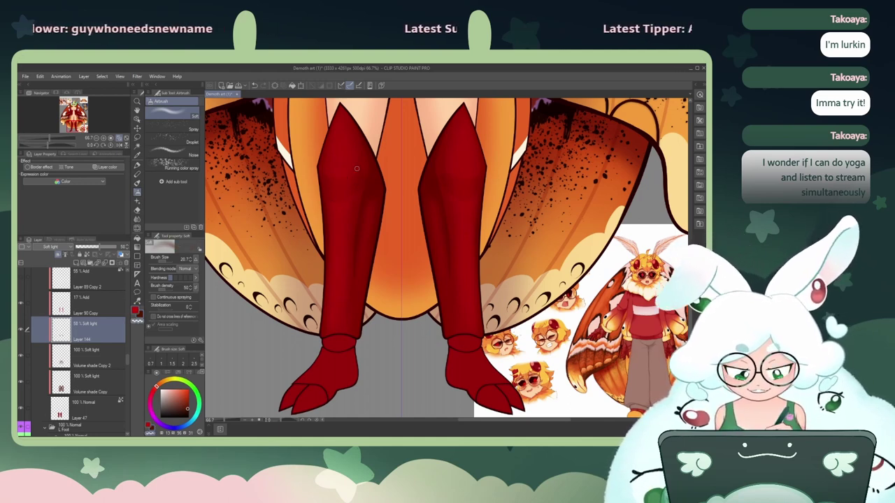
{"action": "left_click", "coordinate": [169, 261]}
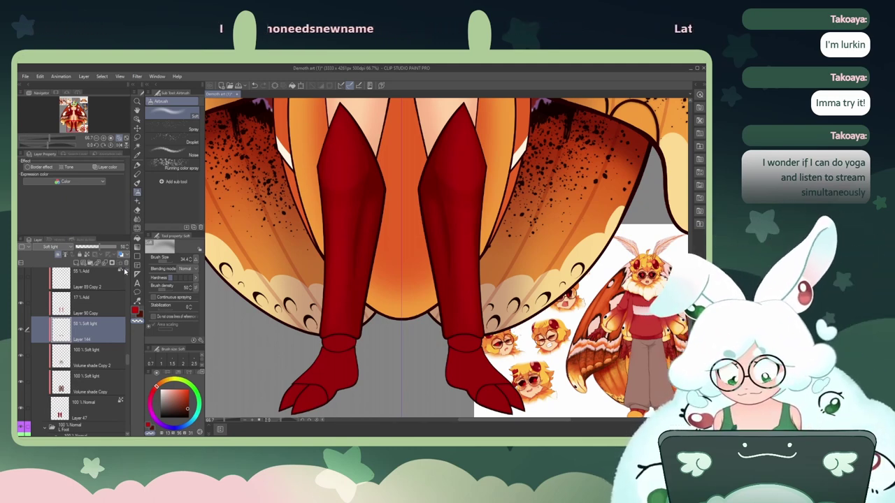
Step: Merge Layer 144 into Volume shade Copy 2, and duplicate the Volume shade Copy layer, keeping the original hidden
{"action": "key", "text": "ctrl+e"}
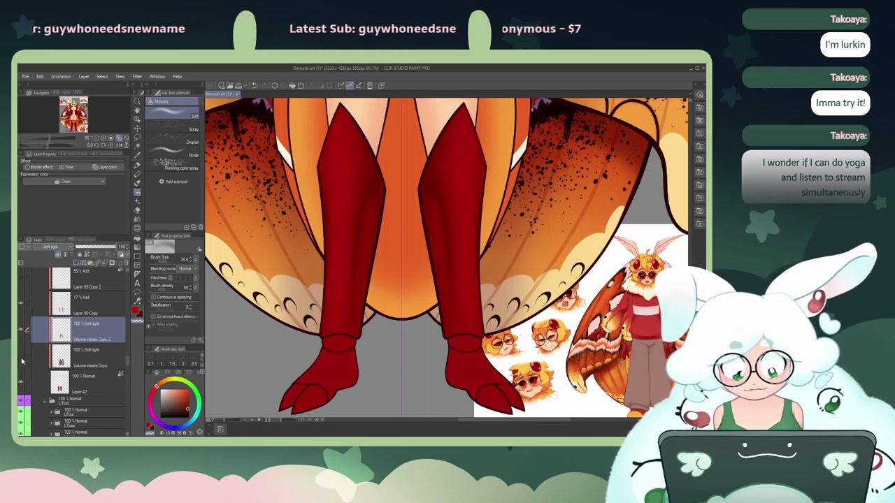
{"action": "left_click", "coordinate": [96, 361]}
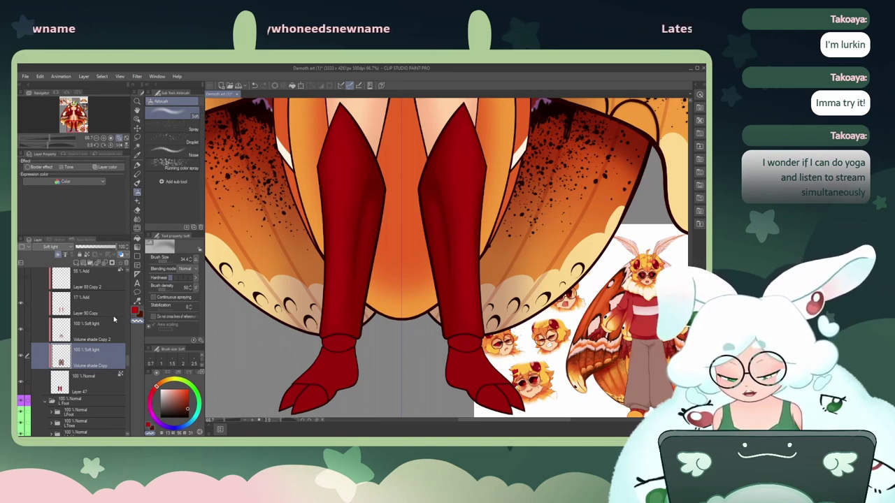
{"action": "key", "text": "ctrl+v"}
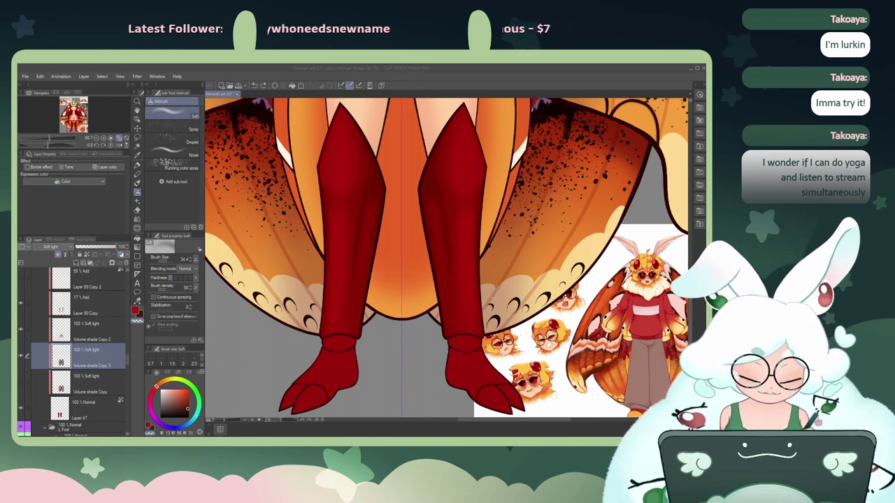
{"action": "left_click", "coordinate": [443, 169]}
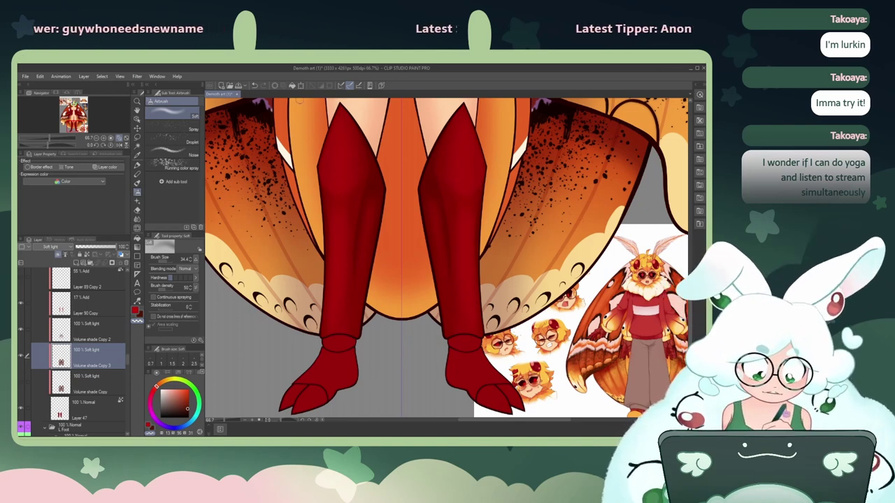
Step: Try lowering the opacity of Volume shade Copy 3 to about 65% while viewing the whole figure
{"action": "left_click", "coordinate": [118, 138]}
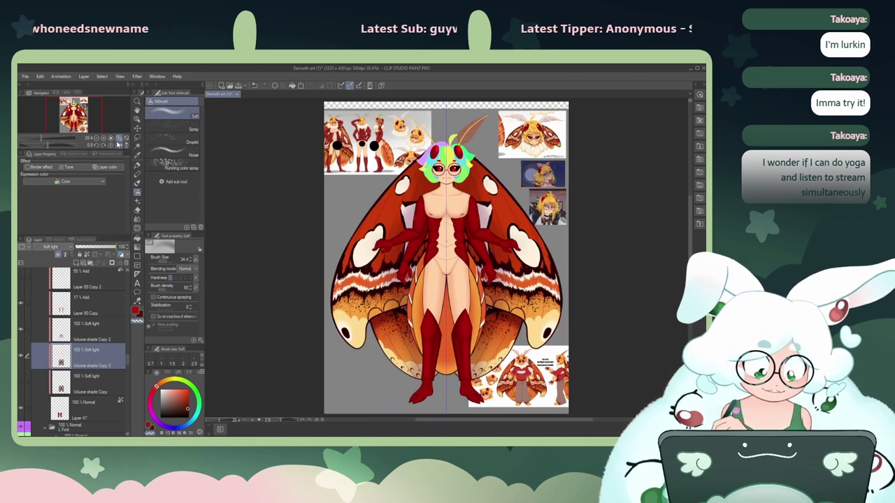
{"action": "left_click", "coordinate": [95, 248]}
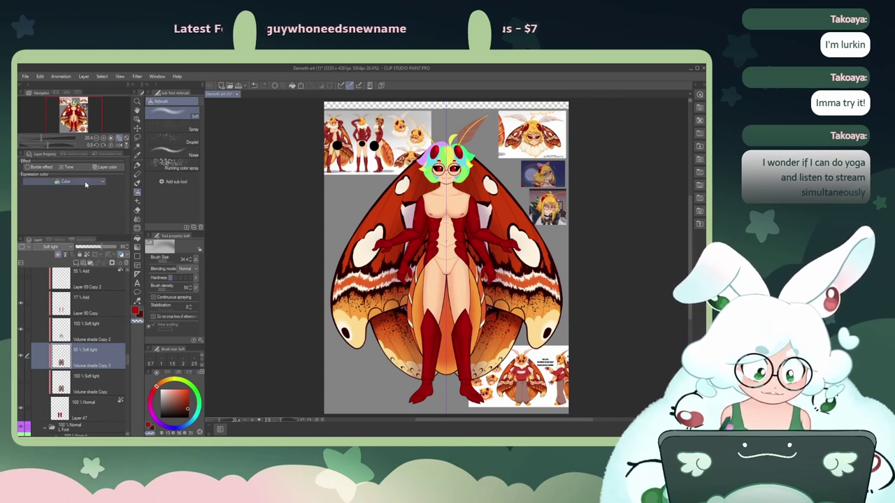
{"action": "left_click", "coordinate": [104, 138]}
{"action": "left_click_drag", "start_coordinate": [78, 118], "coordinate": [74, 125]}
Step: Toggle the visibility of Volume shade Copy 2 and Copy 3 to compare the calves with and without shading
{"action": "left_click", "coordinate": [137, 228]}
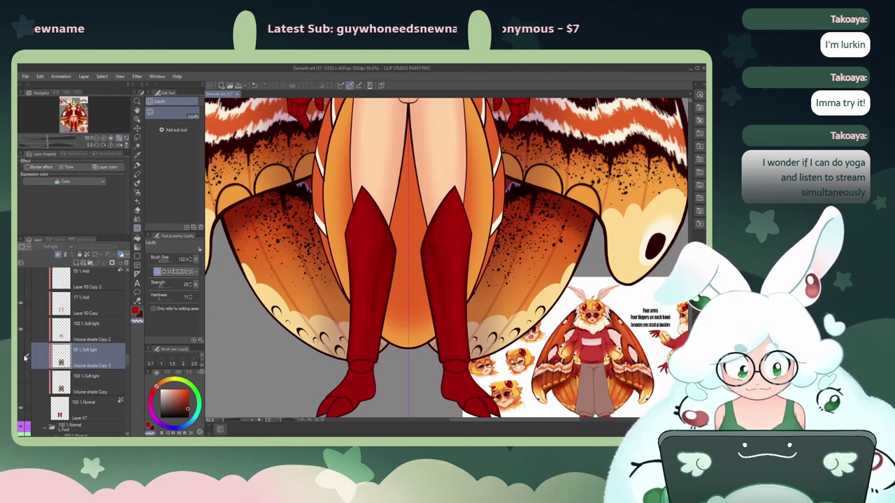
{"action": "left_click", "coordinate": [24, 332]}
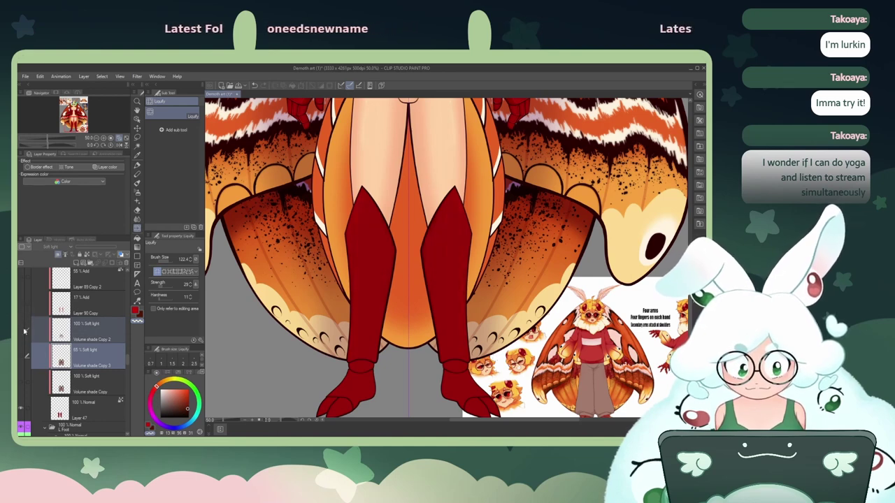
{"action": "left_click", "coordinate": [23, 339]}
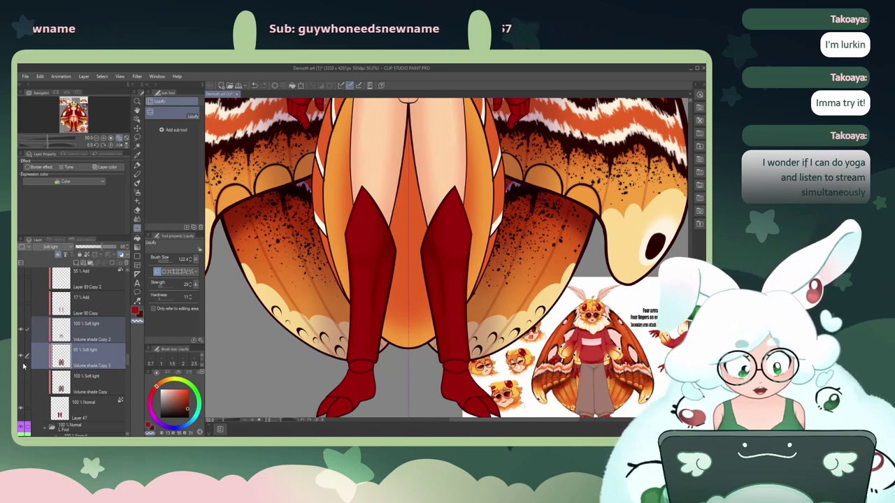
{"action": "left_click", "coordinate": [72, 360]}
Step: Set the opacity of Volume shade Copy 3 to 100% and soften its calf shading with the Blur and Blend tools
{"action": "mouse_move", "coordinate": [73, 124]}
{"action": "left_mouse_down"}
{"action": "mouse_move", "coordinate": [75, 114]}
{"action": "mouse_move", "coordinate": [73, 122]}
{"action": "left_mouse_up"}
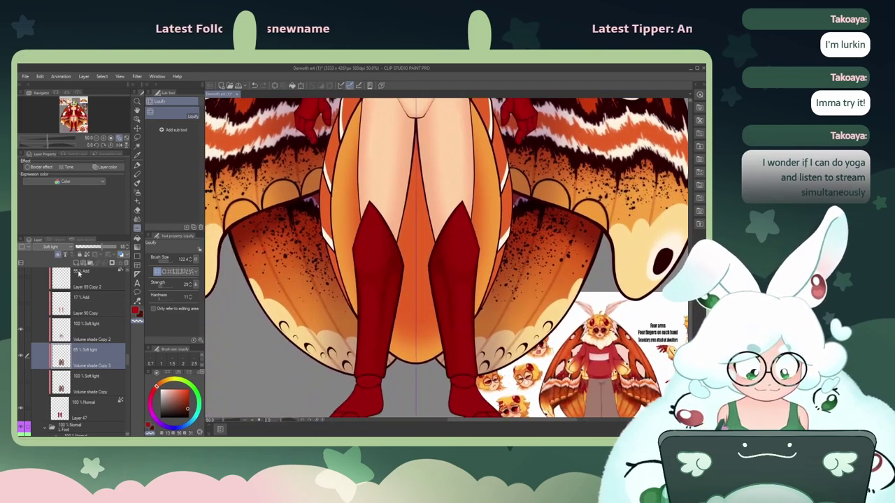
{"action": "left_click", "coordinate": [104, 248]}
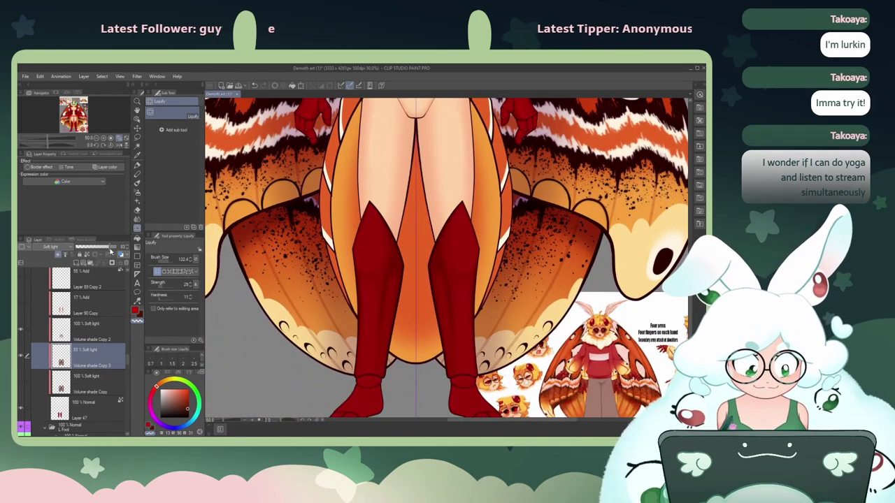
{"action": "left_click_drag", "start_coordinate": [106, 248], "coordinate": [120, 252]}
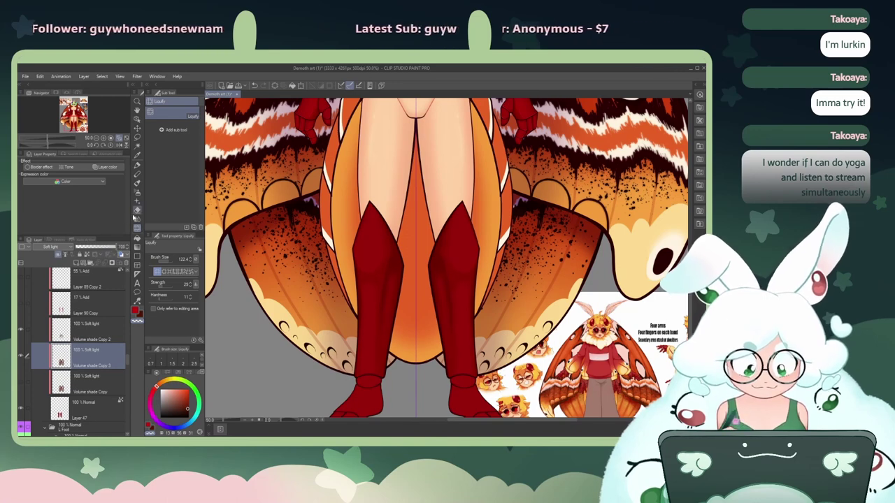
{"action": "left_click", "coordinate": [138, 184]}
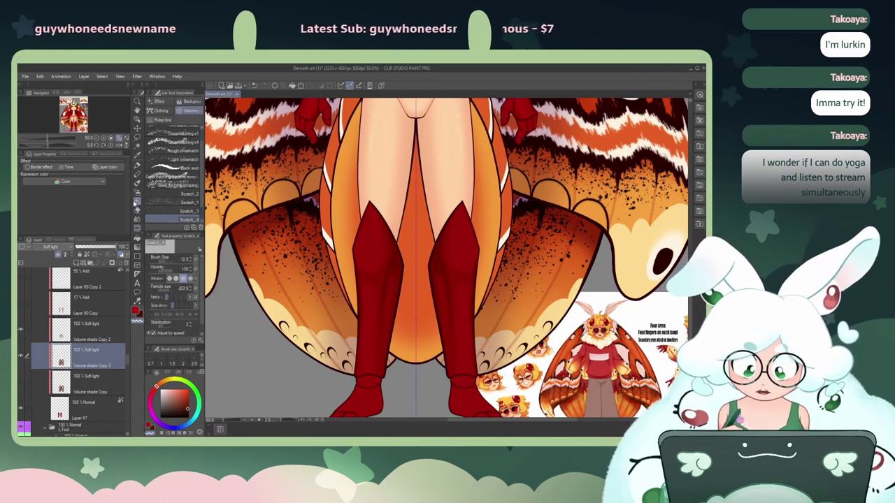
{"action": "left_click", "coordinate": [138, 210]}
{"action": "left_click", "coordinate": [138, 219]}
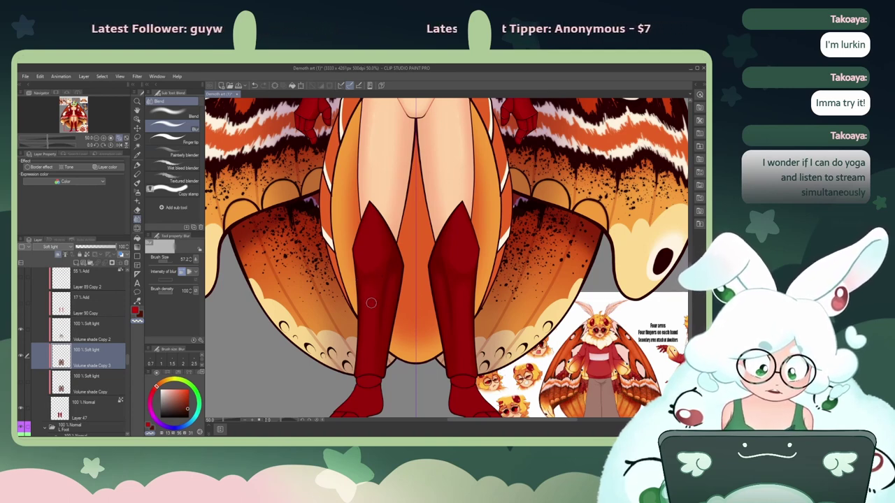
{"action": "left_click", "coordinate": [172, 113]}
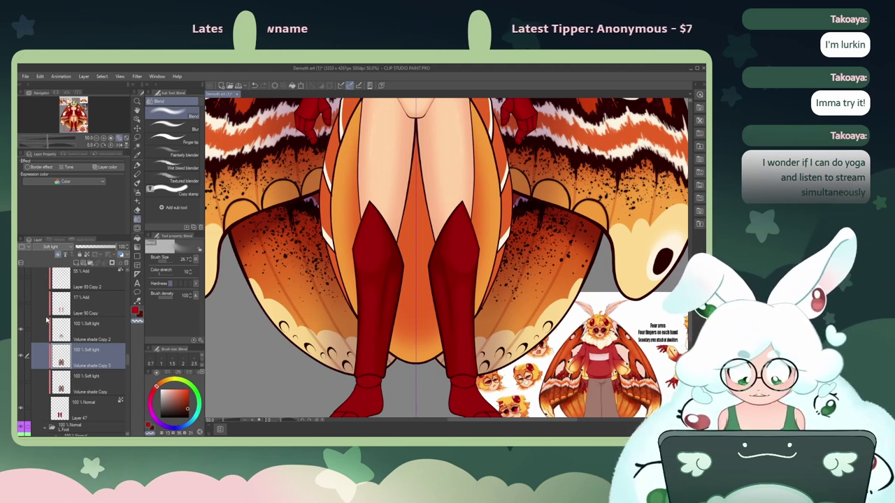
Step: Airbrush bright red highlights on the calves on the 17% Add layer with a larger Soft brush, and smooth them with Blur
{"action": "left_click", "coordinate": [77, 311]}
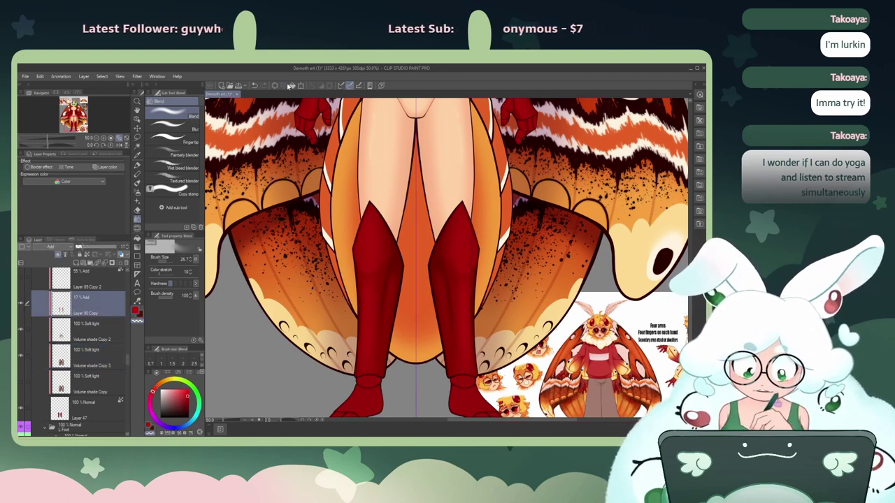
{"action": "left_click", "coordinate": [138, 193]}
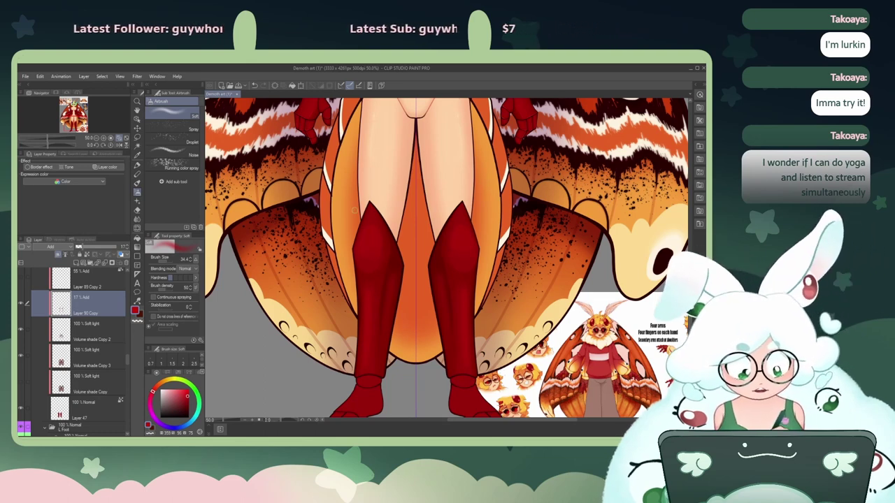
{"action": "left_click_drag", "start_coordinate": [165, 261], "coordinate": [170, 261]}
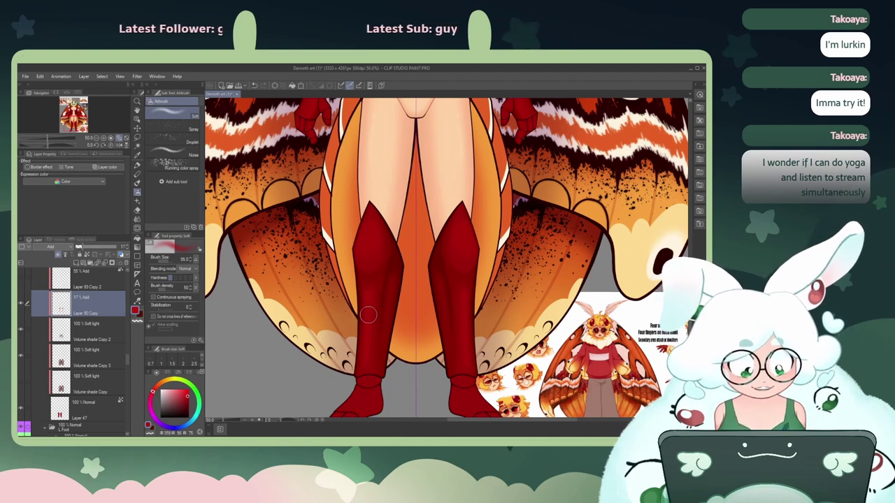
{"action": "key", "text": "j"}
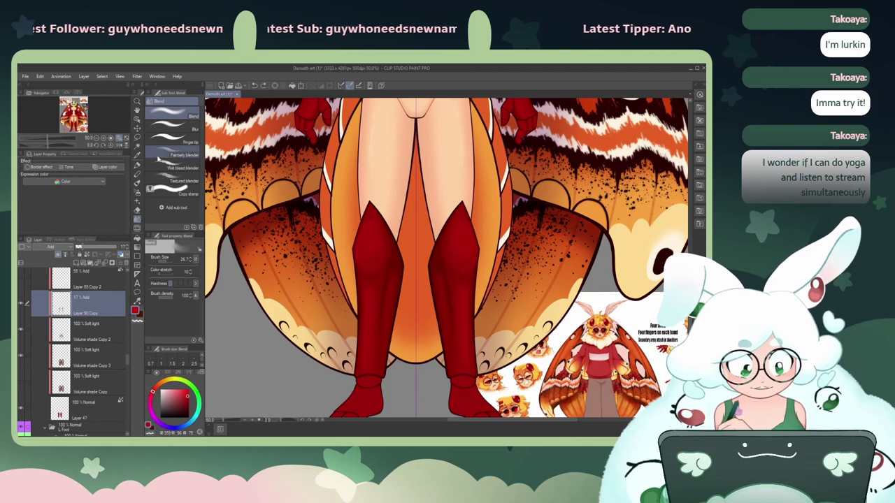
{"action": "left_click", "coordinate": [175, 127]}
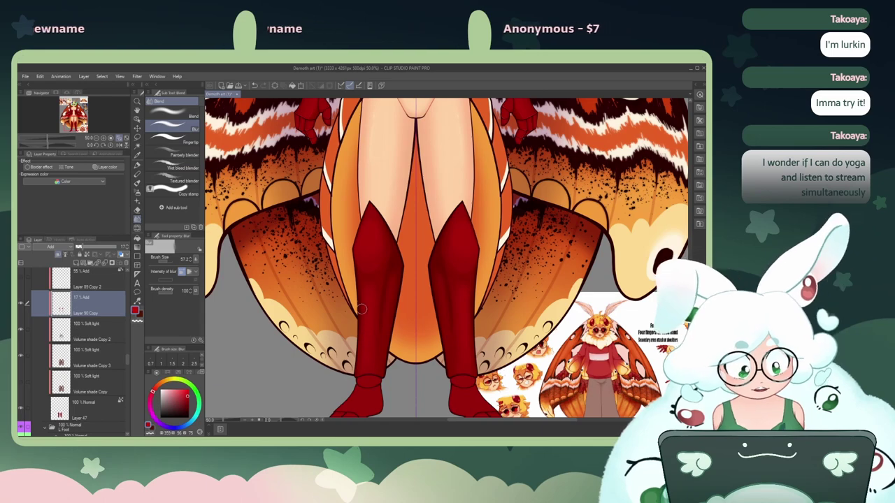
Step: Make the 55% Add layer active and sample the bright red from an existing highlight streak on the calf with the Eyedropper
{"action": "left_click", "coordinate": [96, 138]}
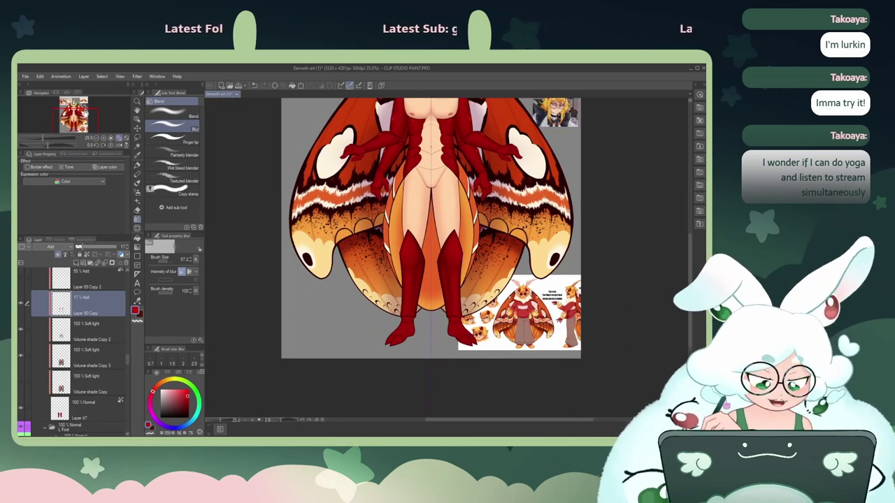
{"action": "left_click", "coordinate": [104, 140]}
{"action": "left_click_drag", "start_coordinate": [72, 122], "coordinate": [76, 119]}
{"action": "left_click", "coordinate": [95, 138]}
{"action": "left_click", "coordinate": [96, 139]}
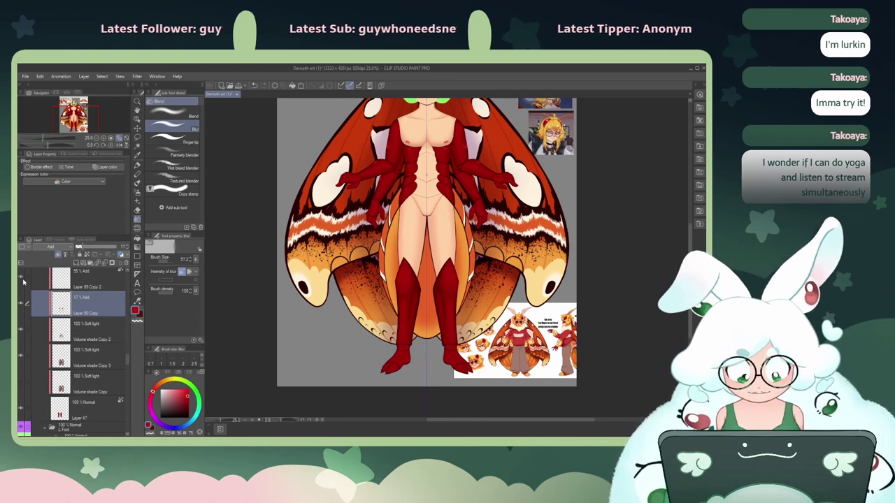
{"action": "left_click", "coordinate": [61, 274]}
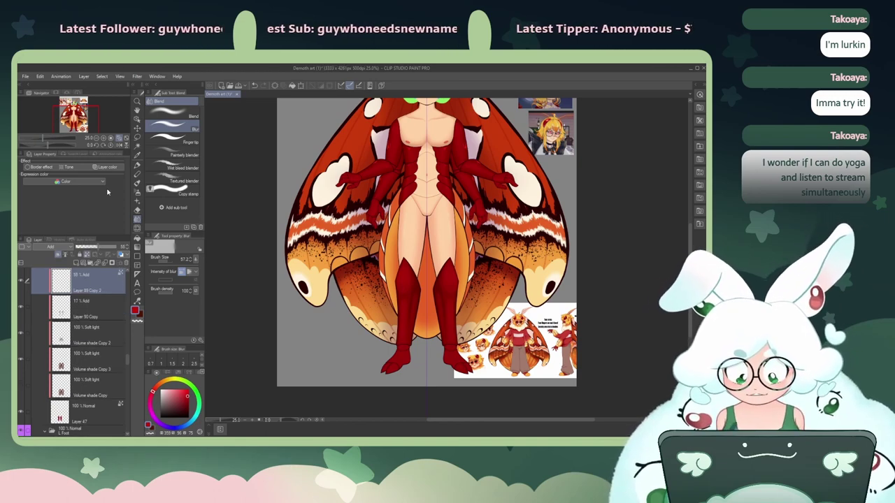
{"action": "left_click", "coordinate": [103, 138]}
{"action": "left_click", "coordinate": [103, 138]}
{"action": "left_click", "coordinate": [103, 138]}
{"action": "left_click_drag", "start_coordinate": [71, 122], "coordinate": [69, 126]}
{"action": "scroll", "coordinate": [446, 259], "scroll_direction": "up", "scroll_amount": 2}
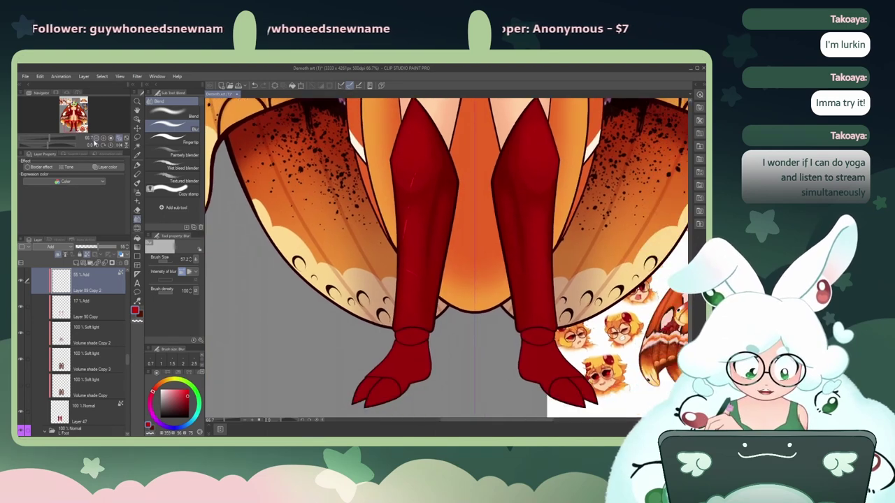
{"action": "scroll", "coordinate": [446, 259], "scroll_direction": "up", "scroll_amount": 2}
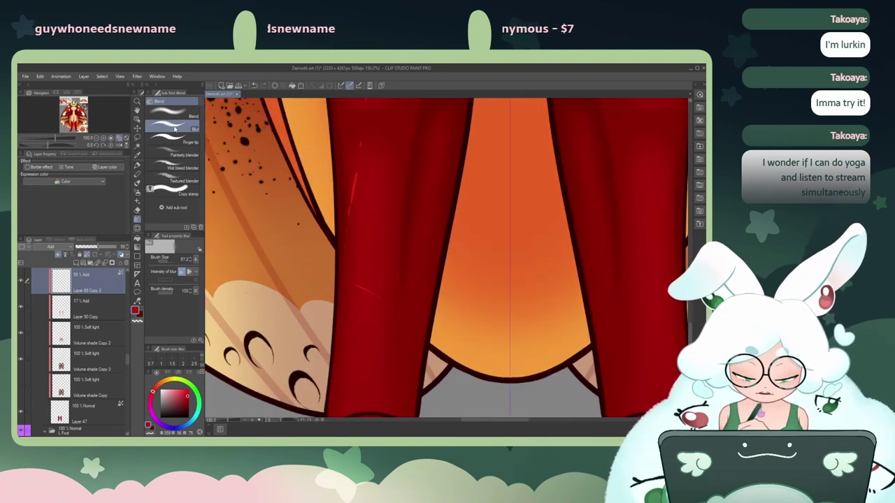
{"action": "left_click", "coordinate": [137, 155]}
{"action": "left_click", "coordinate": [355, 186]}
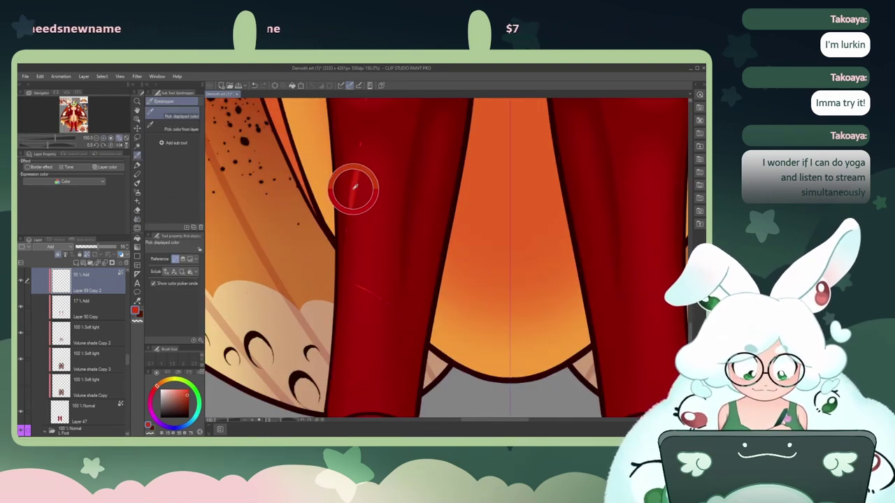
Step: Remove the leftover bright red streaks from the calf on the 55% Add layer
{"action": "left_click", "coordinate": [104, 138]}
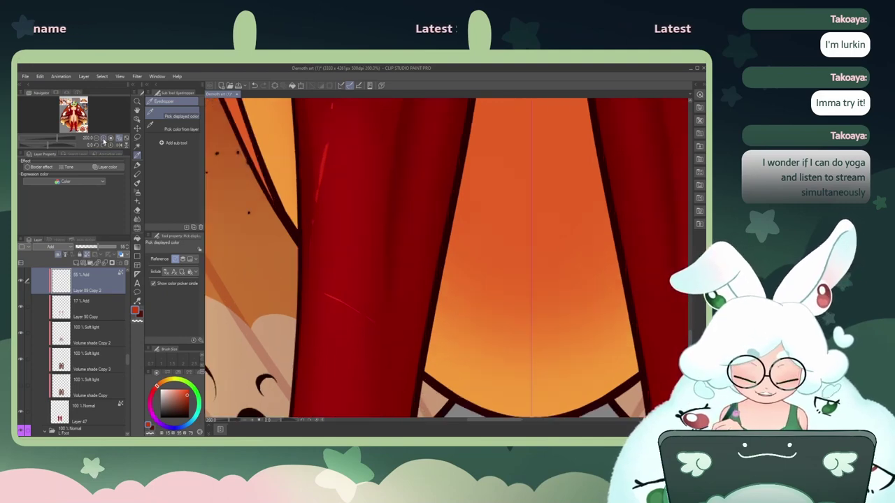
{"action": "left_click", "coordinate": [104, 139]}
{"action": "left_click", "coordinate": [97, 138]}
{"action": "left_click", "coordinate": [97, 139]}
{"action": "left_click", "coordinate": [96, 138]}
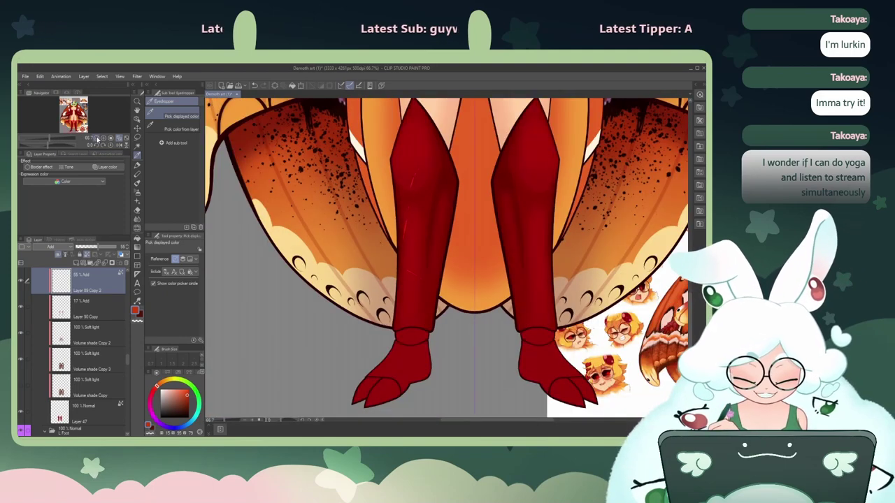
{"action": "left_click", "coordinate": [103, 139]}
{"action": "left_click_drag", "start_coordinate": [73, 121], "coordinate": [72, 123]}
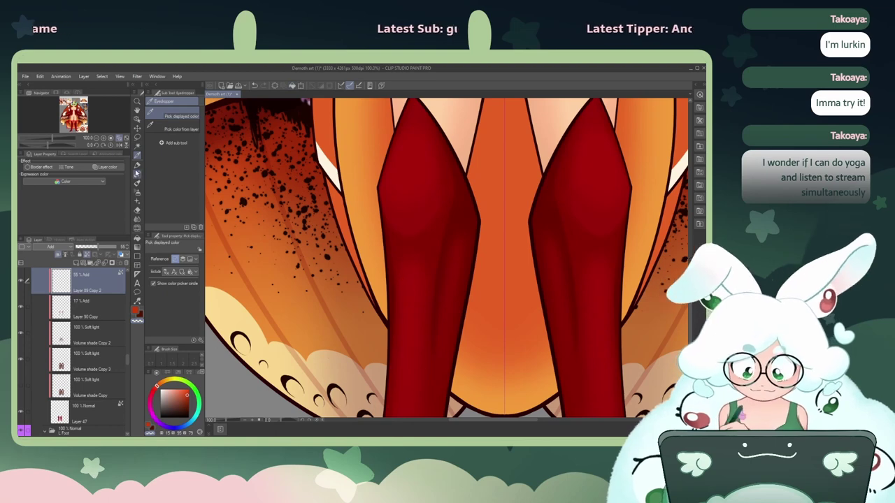
Step: Draw thin bright red highlight streaks down the pointed knee tops with the G-pen, redoing the strokes that miss
{"action": "left_click", "coordinate": [137, 167]}
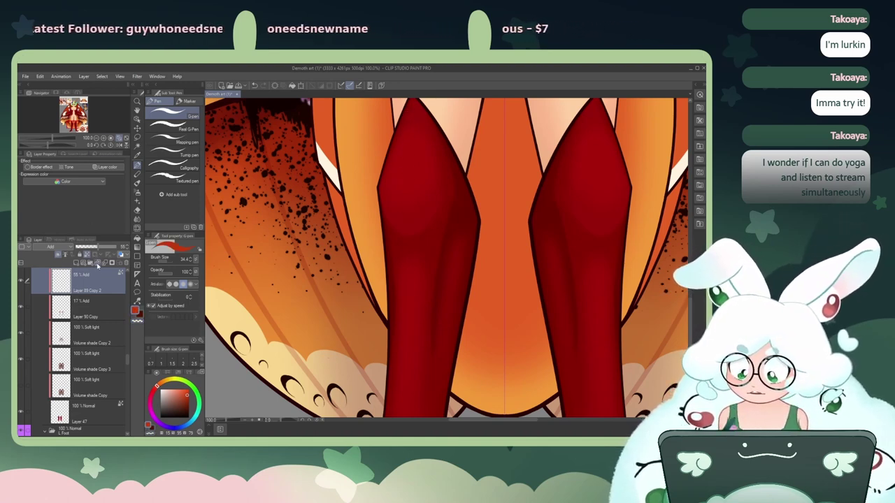
{"action": "left_click_drag", "start_coordinate": [410, 120], "coordinate": [410, 172]}
{"action": "key", "text": "ctrl+z"}
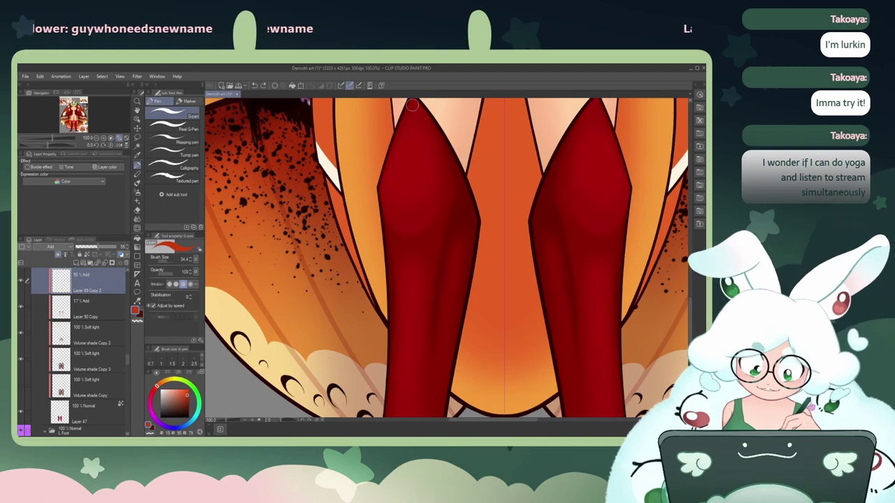
{"action": "left_click_drag", "start_coordinate": [411, 105], "coordinate": [404, 162]}
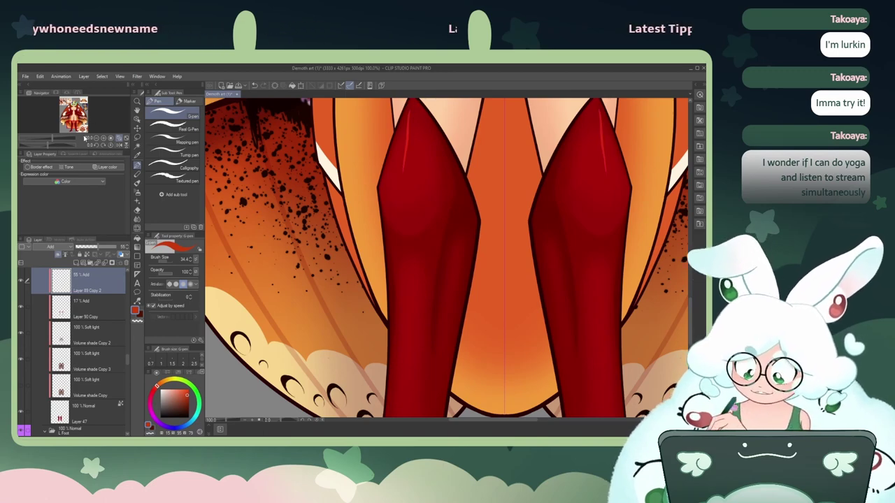
{"action": "left_click_drag", "start_coordinate": [45, 145], "coordinate": [49, 138]}
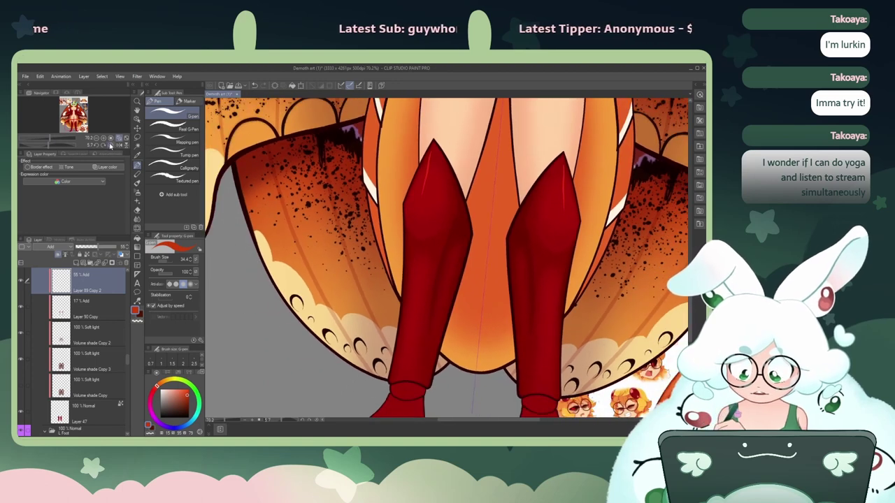
{"action": "left_click", "coordinate": [110, 145]}
{"action": "key", "text": "ctrl+z"}
{"action": "left_click_drag", "start_coordinate": [421, 153], "coordinate": [413, 206]}
{"action": "key", "text": "ctrl+z"}
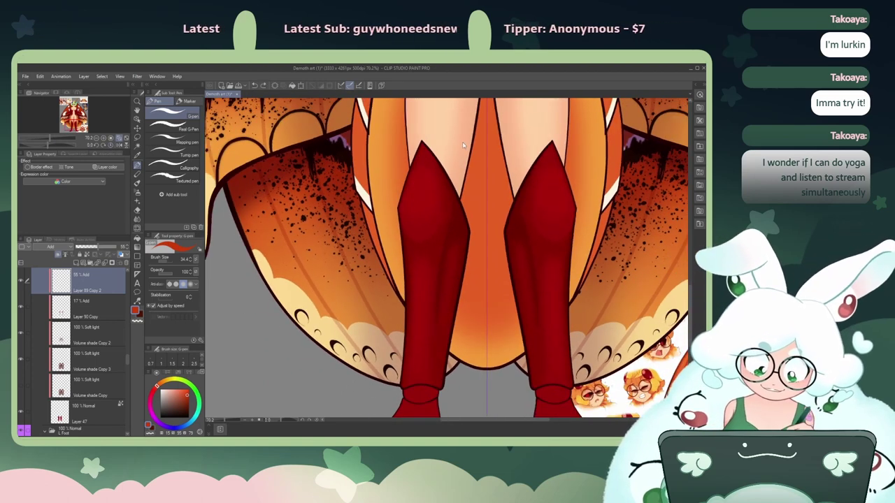
{"action": "left_click_drag", "start_coordinate": [553, 154], "coordinate": [566, 213]}
{"action": "key", "text": "ctrl+z"}
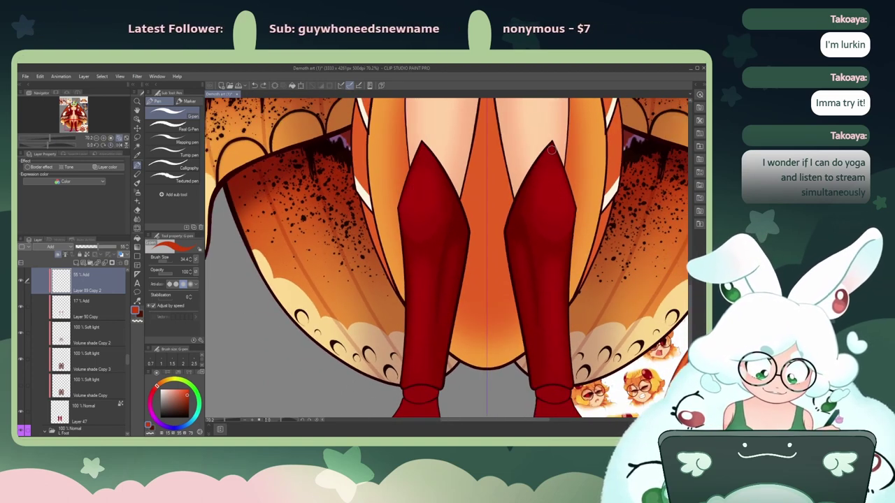
{"action": "left_click_drag", "start_coordinate": [556, 168], "coordinate": [563, 214]}
{"action": "key", "text": "ctrl+z"}
{"action": "left_click_drag", "start_coordinate": [554, 154], "coordinate": [563, 206]}
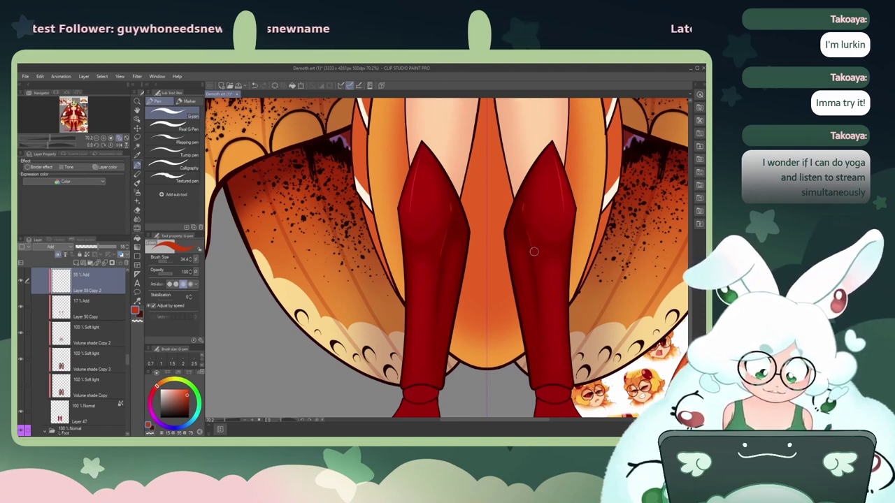
Step: Add glossy highlight marks on the outer edges and inner sides of both knees, alternating between the red and transparent colour
{"action": "left_click_drag", "start_coordinate": [533, 254], "coordinate": [539, 302]}
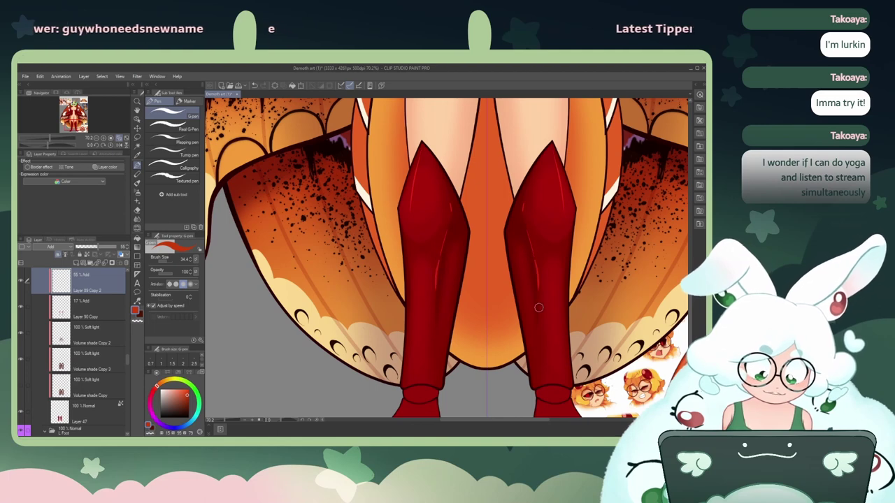
{"action": "key", "text": "ctrl+z"}
{"action": "left_click_drag", "start_coordinate": [526, 228], "coordinate": [536, 283]}
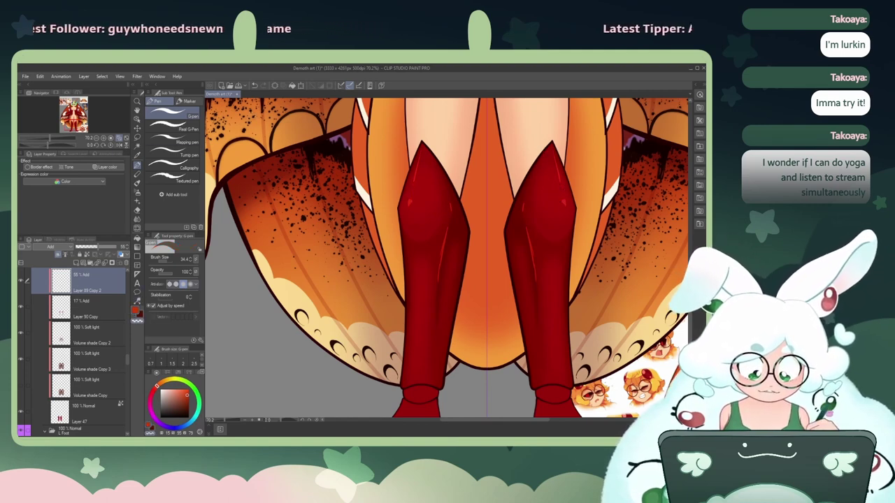
{"action": "left_click", "coordinate": [134, 309]}
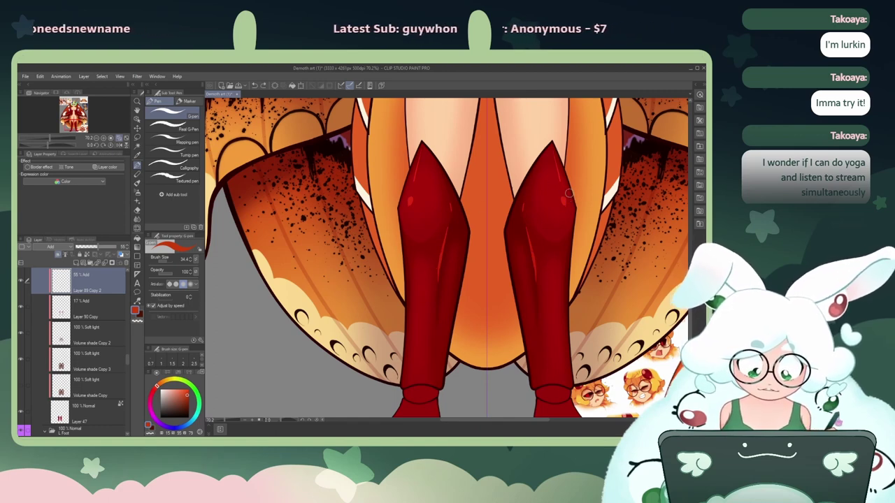
{"action": "left_click_drag", "start_coordinate": [569, 193], "coordinate": [565, 203]}
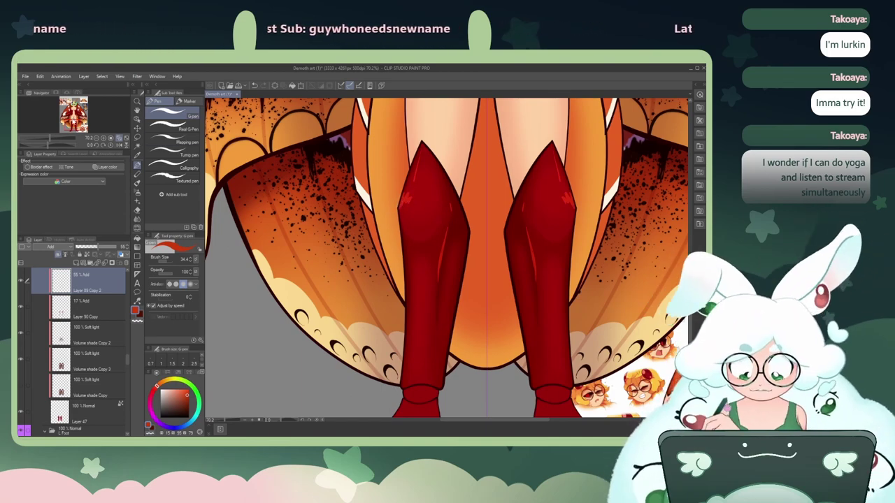
Step: Draw a long tapered highlight streak below each knee along the inner side of the calves
{"action": "left_click", "coordinate": [73, 121]}
{"action": "left_click_drag", "start_coordinate": [73, 121], "coordinate": [73, 112]}
{"action": "scroll", "coordinate": [446, 260], "scroll_direction": "down", "scroll_amount": 6}
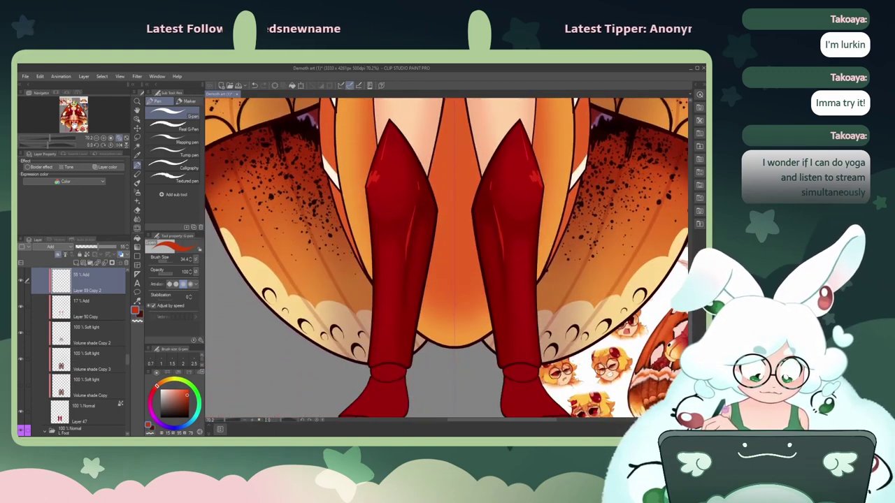
{"action": "left_click_drag", "start_coordinate": [446, 259], "coordinate": [424, 238]}
{"action": "scroll", "coordinate": [240, 178], "scroll_direction": "up", "scroll_amount": 1}
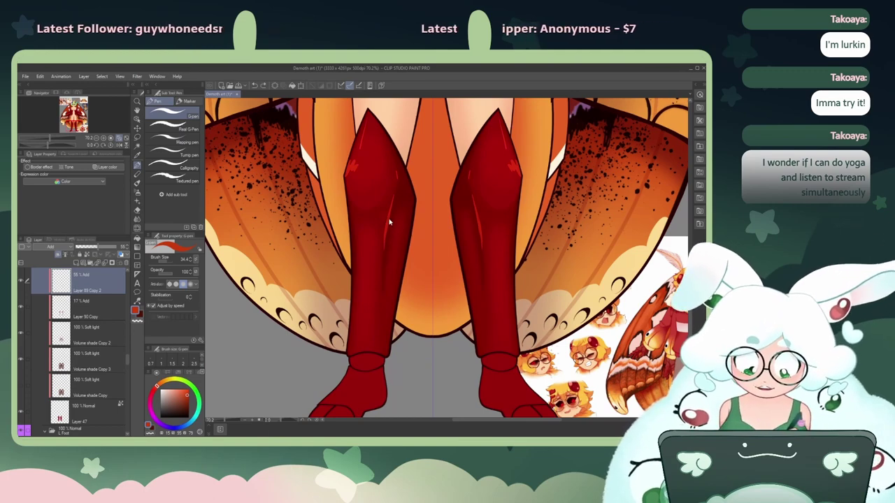
{"action": "left_click", "coordinate": [103, 139]}
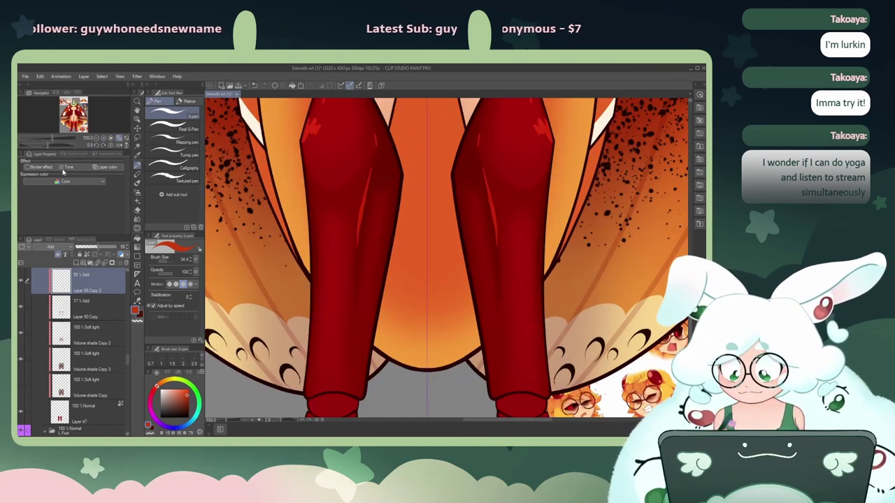
{"action": "left_click_drag", "start_coordinate": [69, 121], "coordinate": [74, 125]}
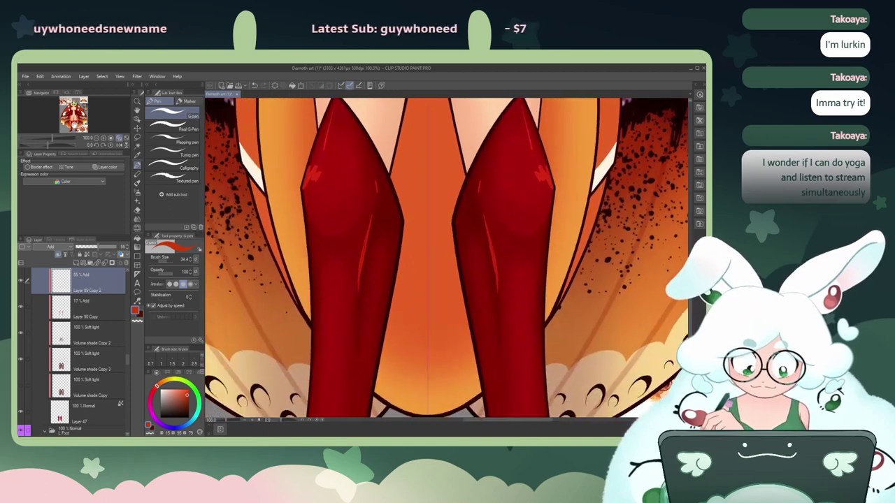
{"action": "left_click_drag", "start_coordinate": [366, 246], "coordinate": [361, 282]}
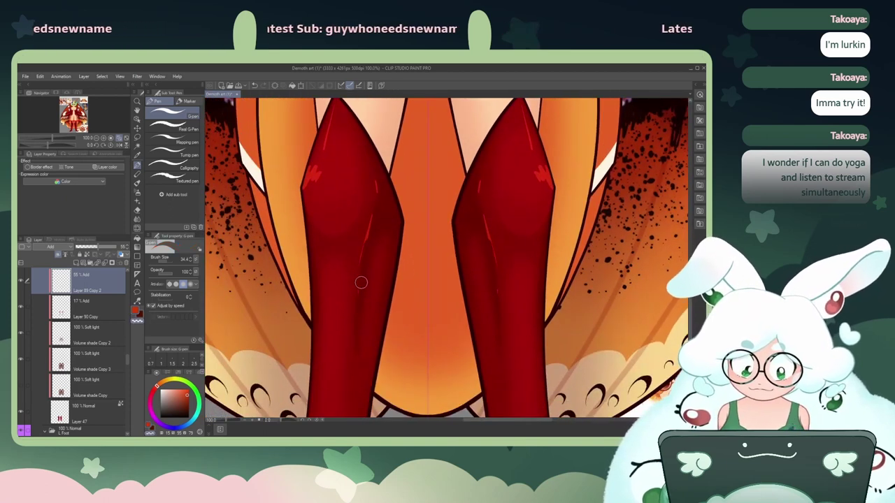
{"action": "key", "text": "ctrl+z"}
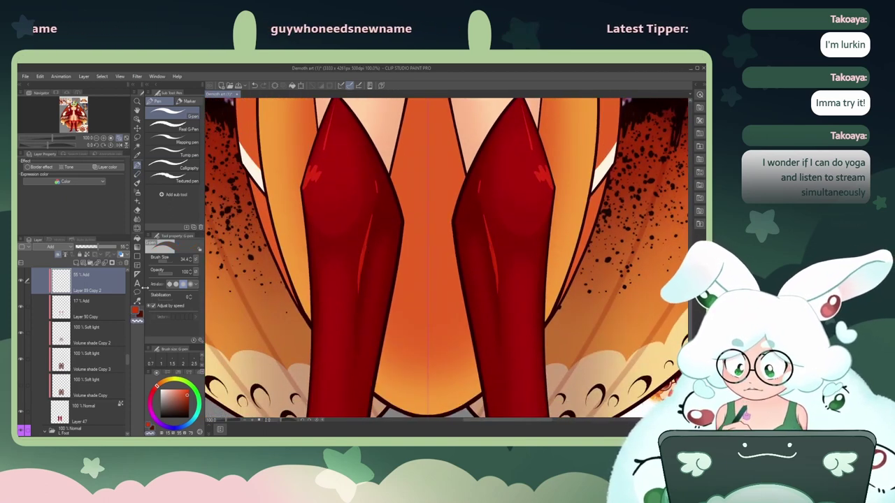
Step: Try hatched highlight strokes across the upper calves with the G-pen, including a smaller brush size
{"action": "mouse_move", "coordinate": [366, 245]}
{"action": "left_mouse_down"}
{"action": "mouse_move", "coordinate": [361, 287]}
{"action": "mouse_move", "coordinate": [364, 248]}
{"action": "mouse_move", "coordinate": [335, 278]}
{"action": "left_mouse_up"}
{"action": "key", "text": "ctrl+z"}
{"action": "key", "text": "ctrl+z"}
{"action": "left_click", "coordinate": [136, 310]}
{"action": "mouse_move", "coordinate": [331, 270]}
{"action": "left_mouse_down"}
{"action": "mouse_move", "coordinate": [327, 298]}
{"action": "mouse_move", "coordinate": [320, 279]}
{"action": "left_mouse_up"}
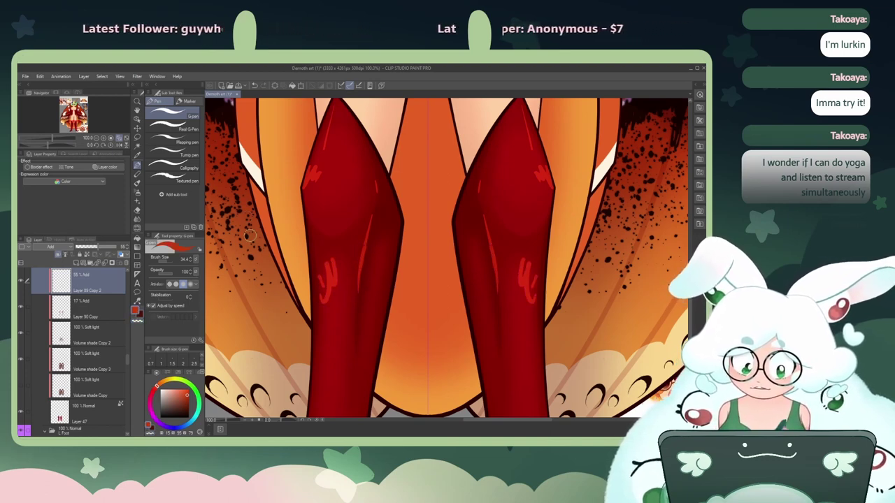
{"action": "left_click_drag", "start_coordinate": [161, 263], "coordinate": [164, 263]}
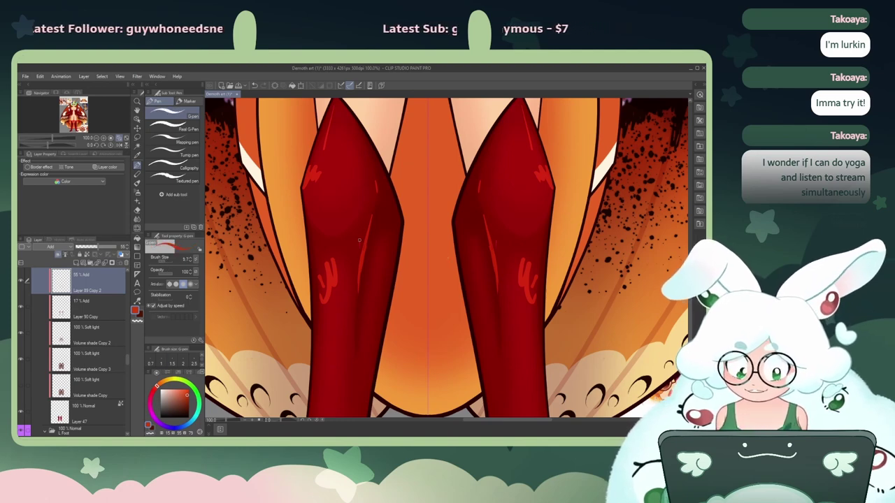
{"action": "mouse_move", "coordinate": [355, 232]}
{"action": "left_mouse_down"}
{"action": "mouse_move", "coordinate": [332, 235]}
{"action": "mouse_move", "coordinate": [343, 265]}
{"action": "left_mouse_up"}
{"action": "left_click_drag", "start_coordinate": [339, 211], "coordinate": [329, 224]}
{"action": "key", "text": "ctrl+z"}
{"action": "key", "text": "ctrl+z"}
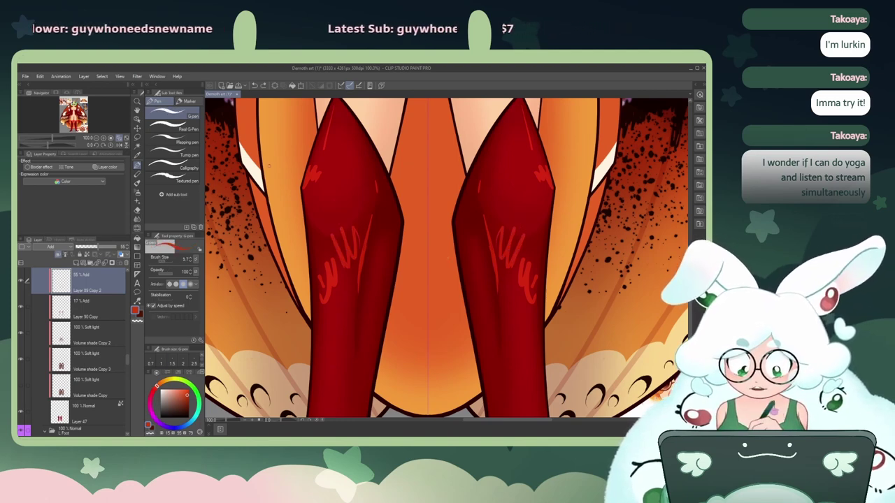
{"action": "key", "text": "ctrl+z"}
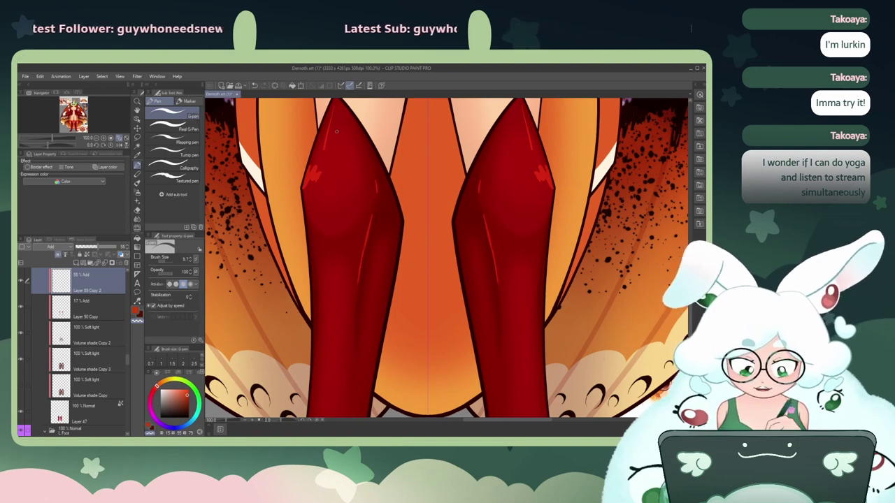
Step: Draw a thin bright red highlight streak down the lower calves with the G-pen, redoing the strokes that miss
{"action": "left_click", "coordinate": [95, 139]}
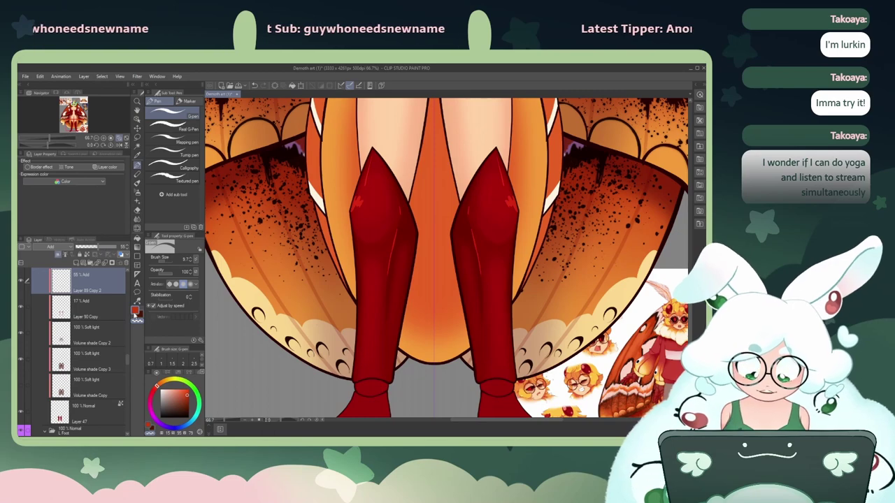
{"action": "left_click", "coordinate": [104, 139]}
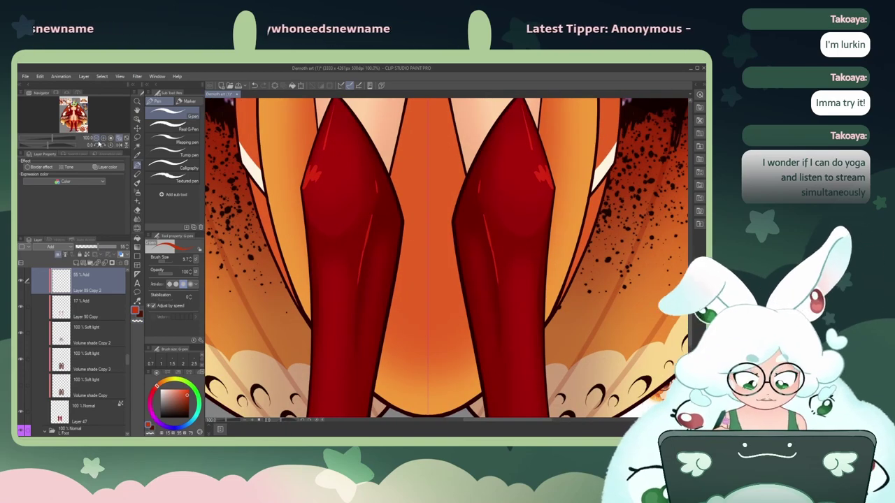
{"action": "left_click", "coordinate": [104, 139]}
{"action": "left_click_drag", "start_coordinate": [75, 122], "coordinate": [75, 127]}
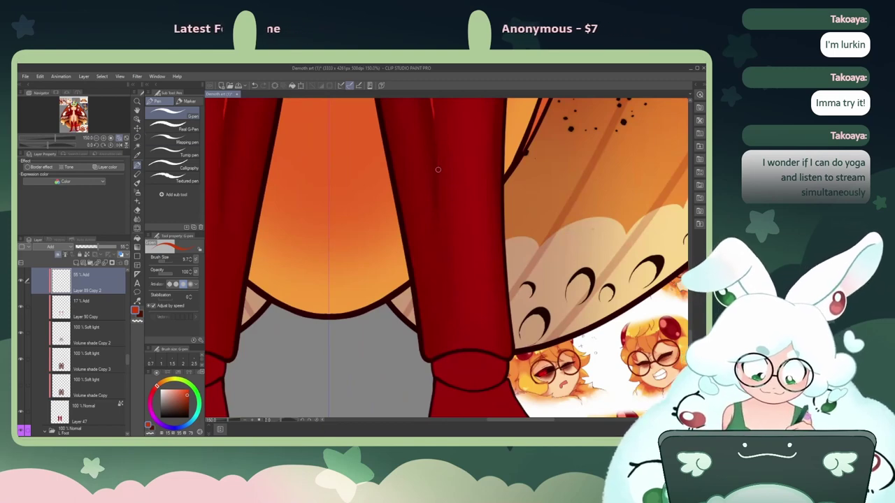
{"action": "left_click_drag", "start_coordinate": [438, 151], "coordinate": [438, 197]}
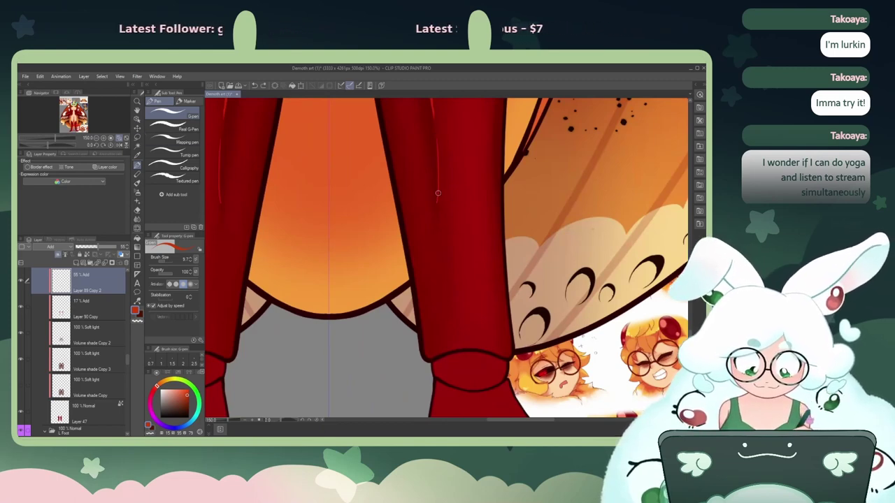
{"action": "key", "text": "ctrl+z"}
{"action": "left_click_drag", "start_coordinate": [436, 150], "coordinate": [439, 195]}
{"action": "key", "text": "ctrl+z"}
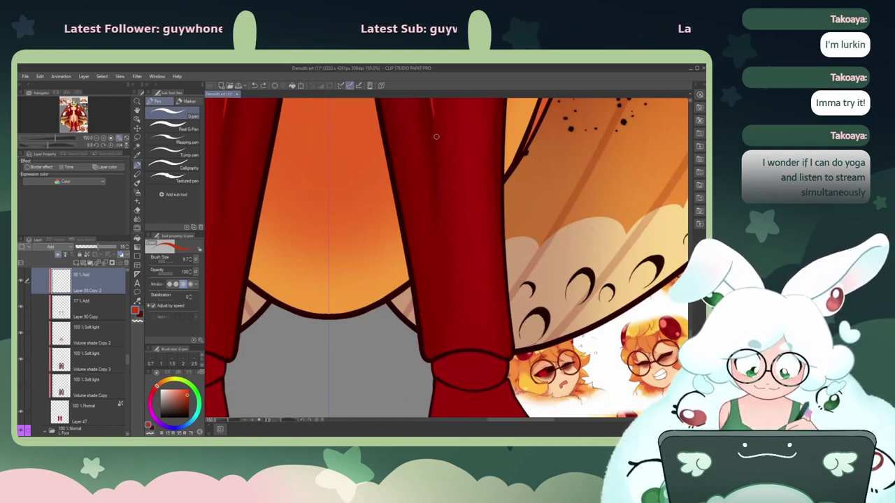
{"action": "left_click_drag", "start_coordinate": [436, 145], "coordinate": [438, 194]}
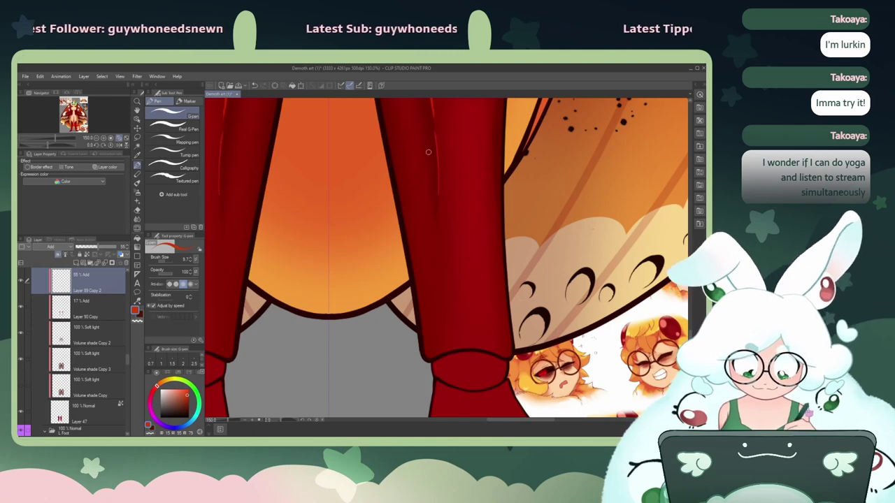
Step: Draw a thin curved highlight in the red colour along the lower edge of the calves just above the ankles, redoing the stroke that misses
{"action": "key", "text": "ctrl+minus"}
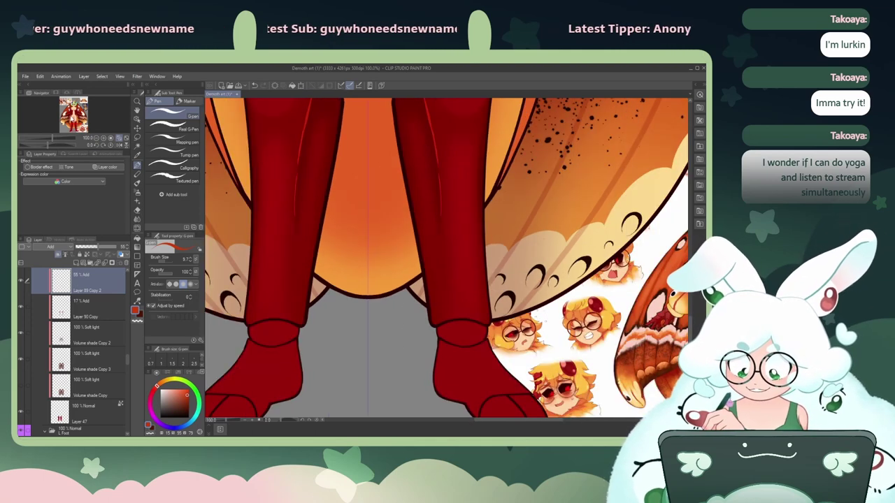
{"action": "key", "text": "ctrl+minus"}
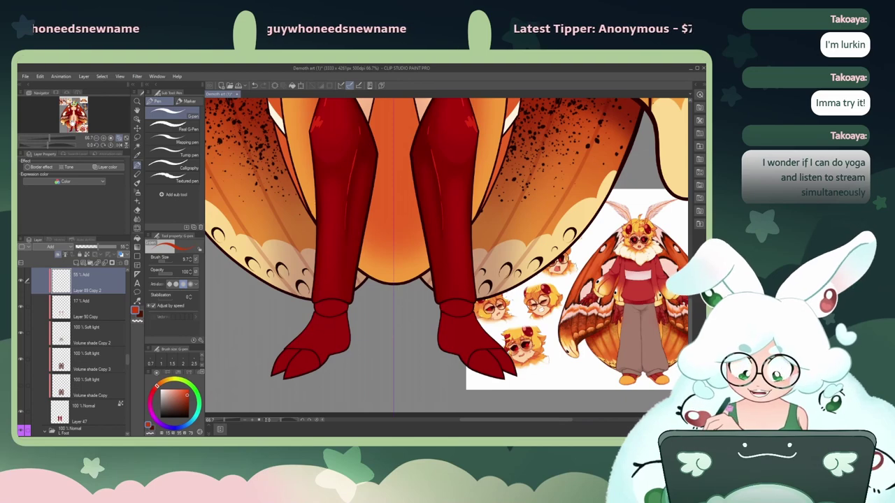
{"action": "left_click_drag", "start_coordinate": [446, 258], "coordinate": [436, 308]}
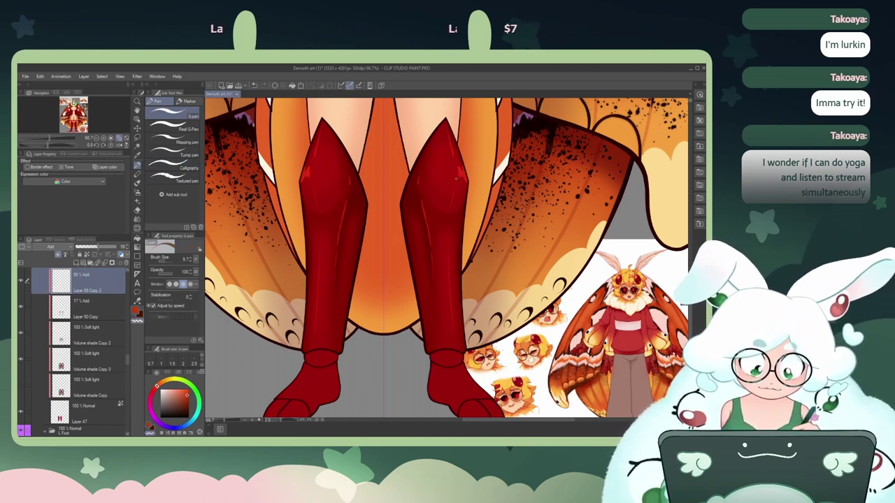
{"action": "key", "text": "c"}
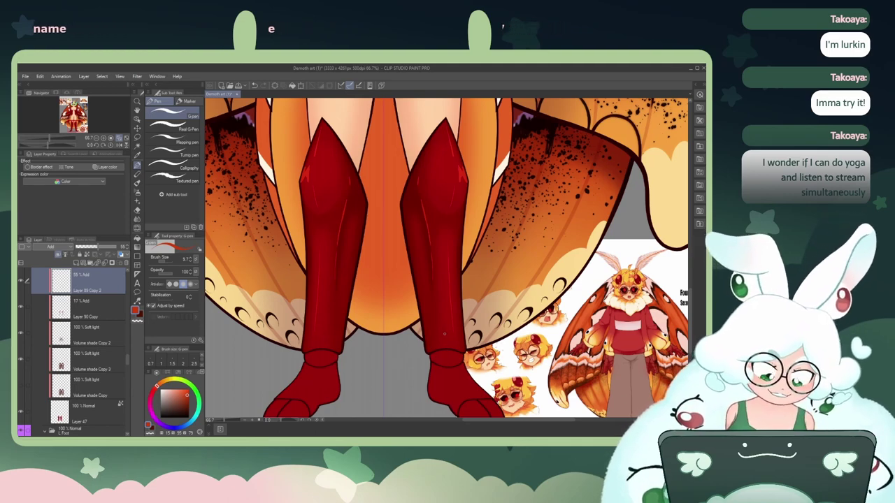
{"action": "left_click_drag", "start_coordinate": [384, 105], "coordinate": [485, 412]}
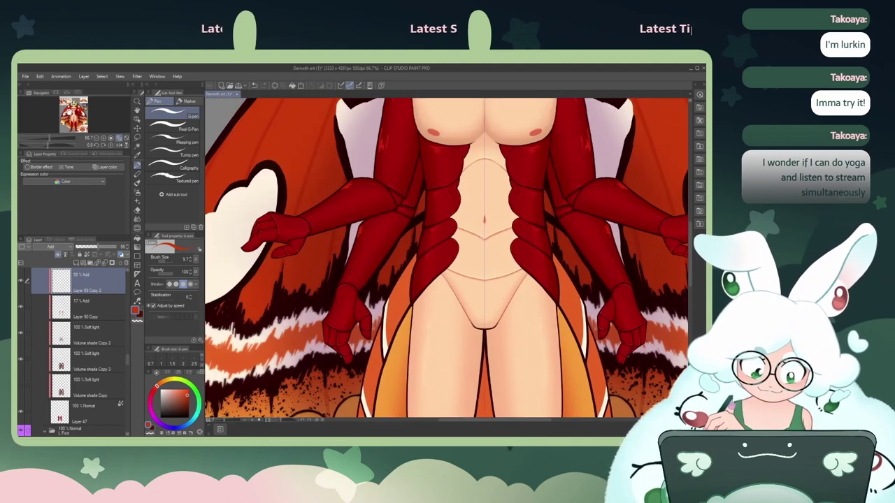
{"action": "left_click_drag", "start_coordinate": [72, 115], "coordinate": [72, 128]}
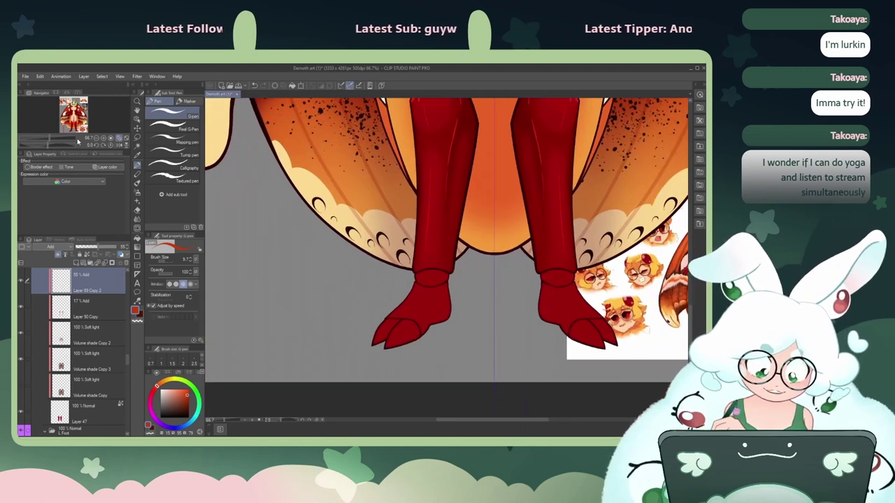
{"action": "left_click", "coordinate": [103, 138]}
{"action": "left_click", "coordinate": [103, 138]}
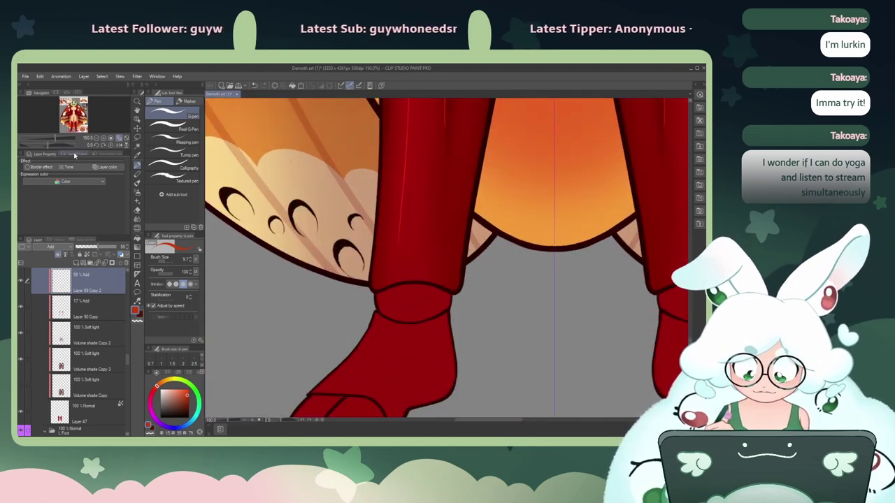
{"action": "left_click_drag", "start_coordinate": [48, 146], "coordinate": [62, 145]}
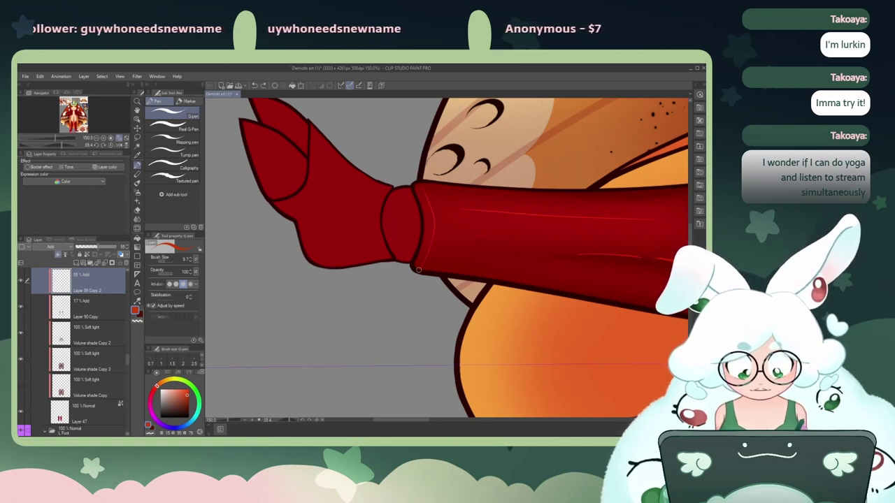
{"action": "mouse_move", "coordinate": [421, 187]}
{"action": "left_mouse_down"}
{"action": "mouse_move", "coordinate": [431, 239]}
{"action": "mouse_move", "coordinate": [418, 265]}
{"action": "left_mouse_up"}
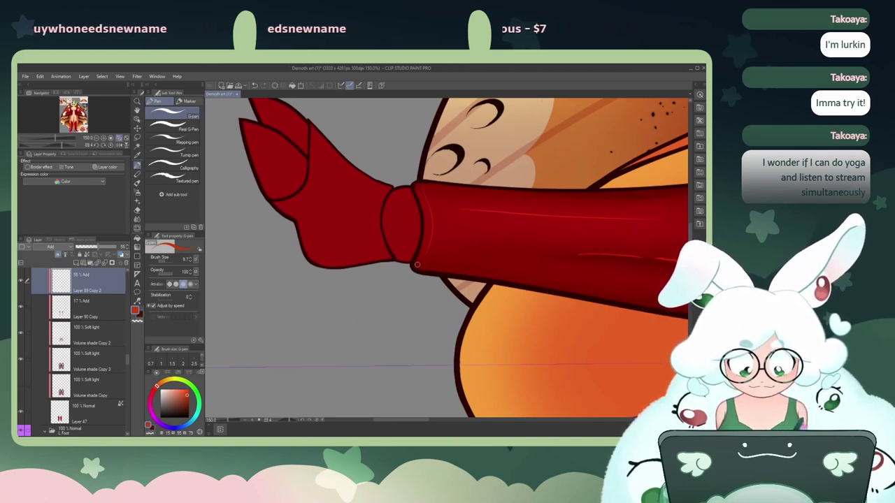
{"action": "key", "text": "ctrl+z"}
{"action": "left_click_drag", "start_coordinate": [423, 189], "coordinate": [418, 264]}
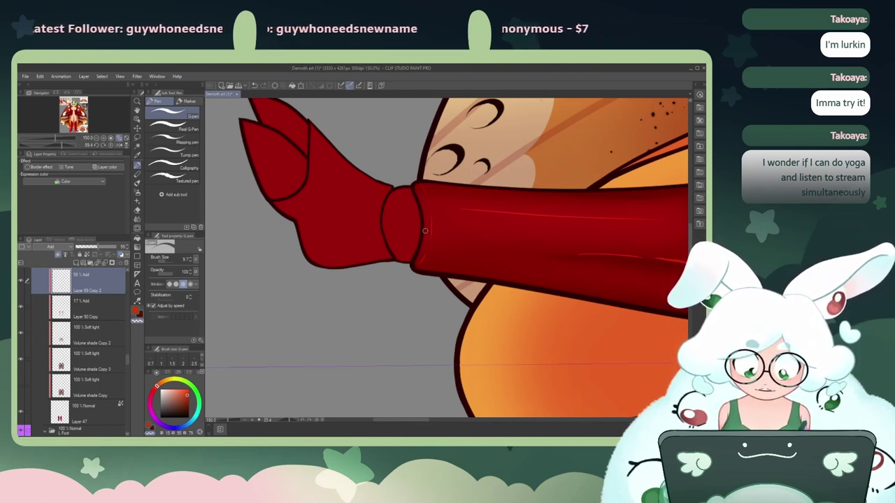
Step: Thin the long highlight streak on the inner side of the calves below the knees using the transparent colour
{"action": "left_click", "coordinate": [105, 145]}
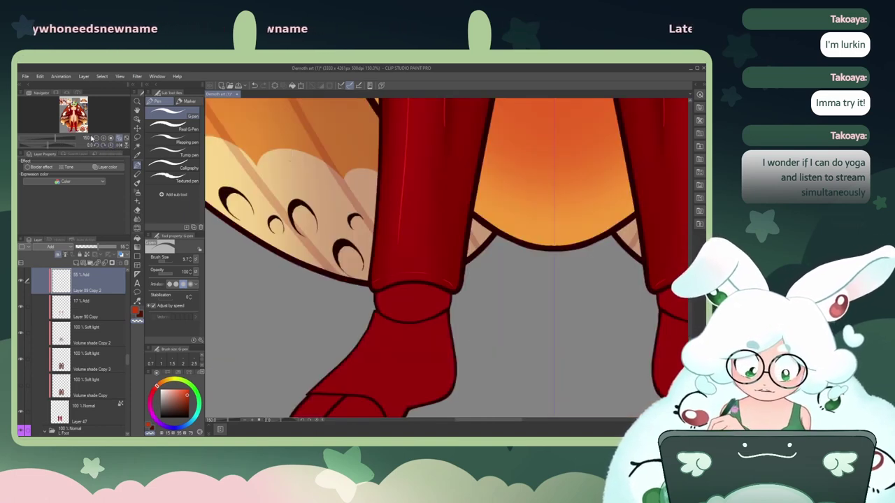
{"action": "left_click", "coordinate": [92, 136]}
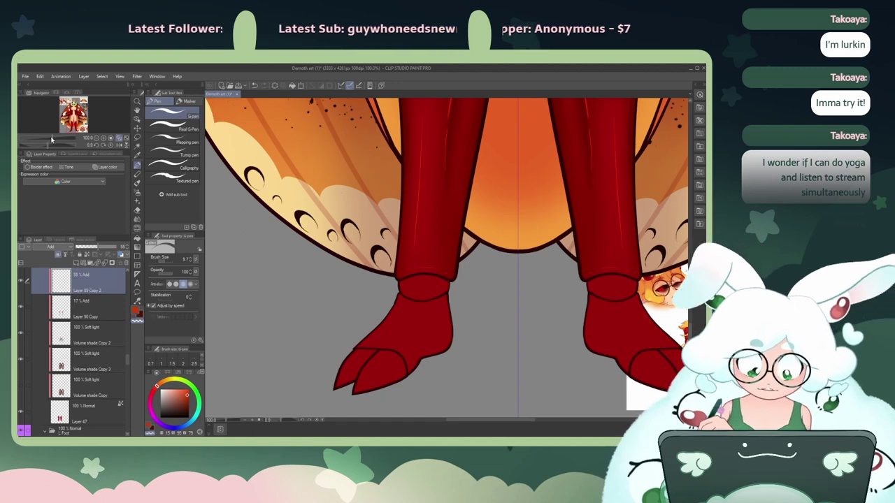
{"action": "left_click_drag", "start_coordinate": [69, 127], "coordinate": [69, 124]}
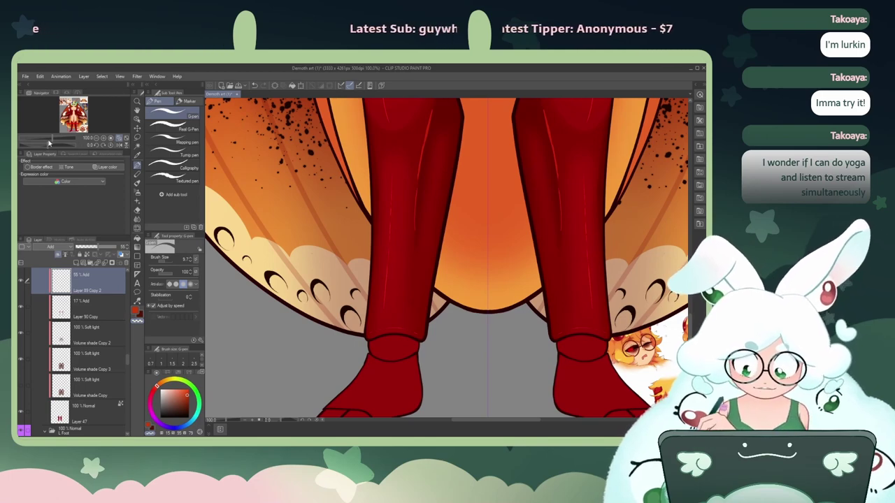
{"action": "left_click_drag", "start_coordinate": [51, 139], "coordinate": [73, 122]}
{"action": "scroll", "coordinate": [446, 258], "scroll_direction": "down", "scroll_amount": 5}
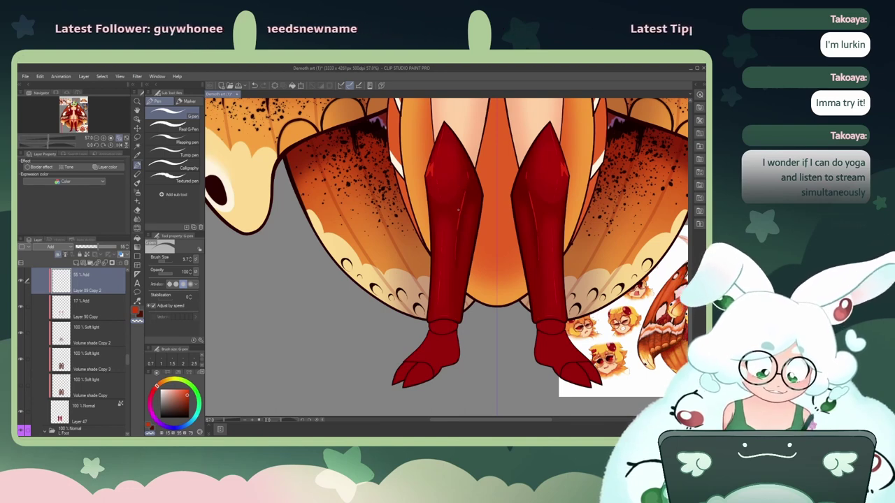
{"action": "left_click", "coordinate": [103, 137]}
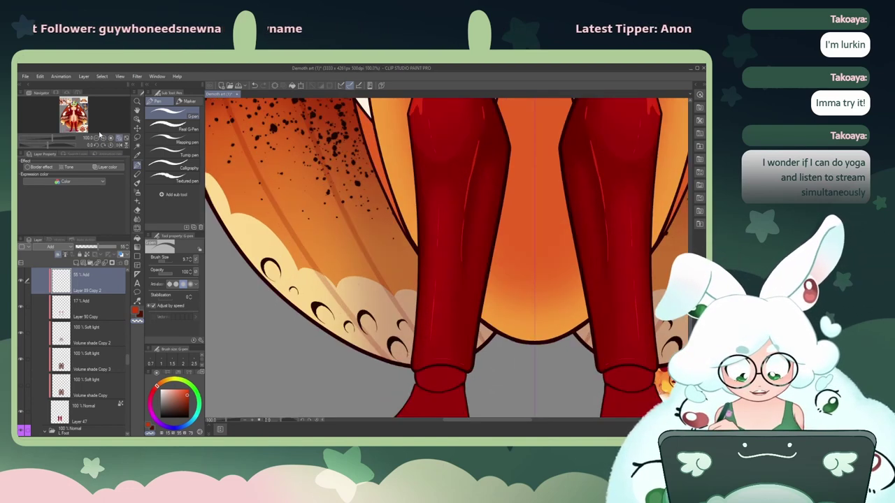
{"action": "left_click_drag", "start_coordinate": [73, 125], "coordinate": [74, 123]}
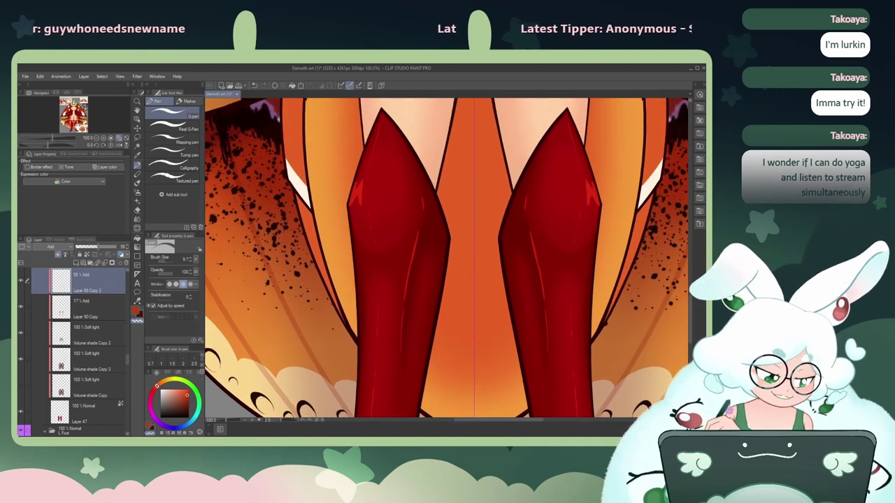
{"action": "left_click", "coordinate": [103, 138]}
{"action": "left_click", "coordinate": [104, 137]}
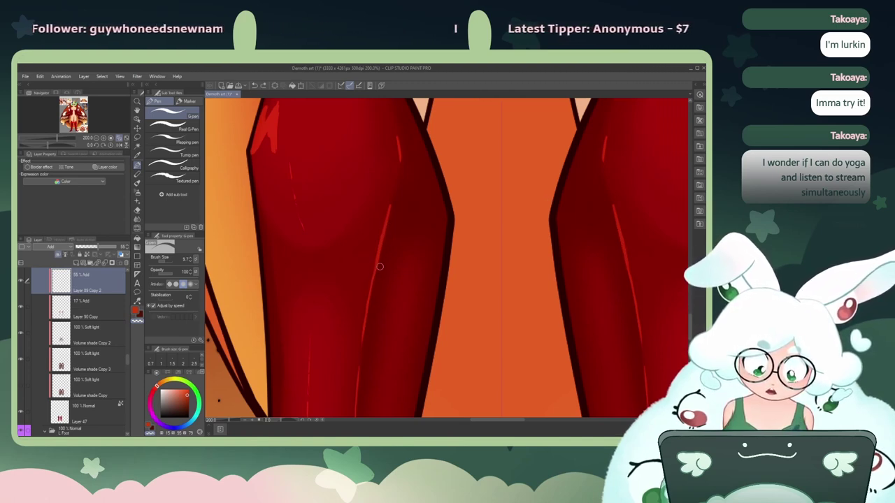
{"action": "left_click_drag", "start_coordinate": [389, 228], "coordinate": [377, 272]}
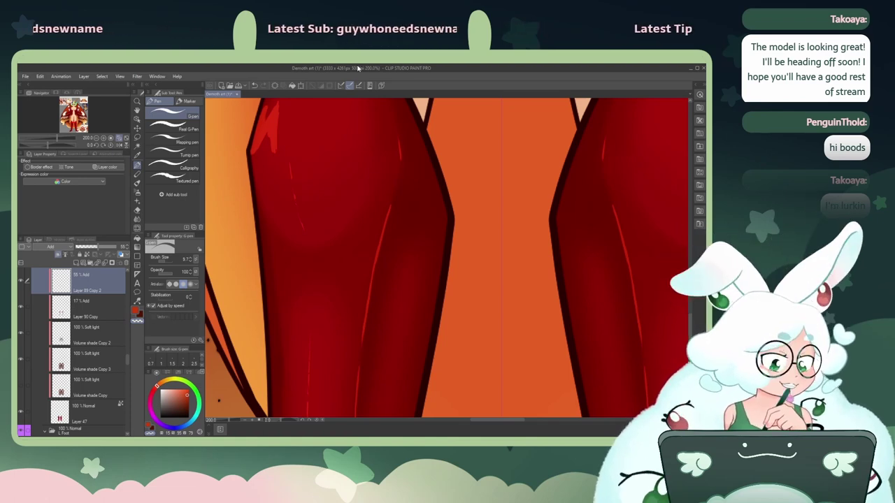
Step: Examine the whole figure, the torso and both legs to judge how the glossy highlights read from further away
{"action": "left_click", "coordinate": [119, 145]}
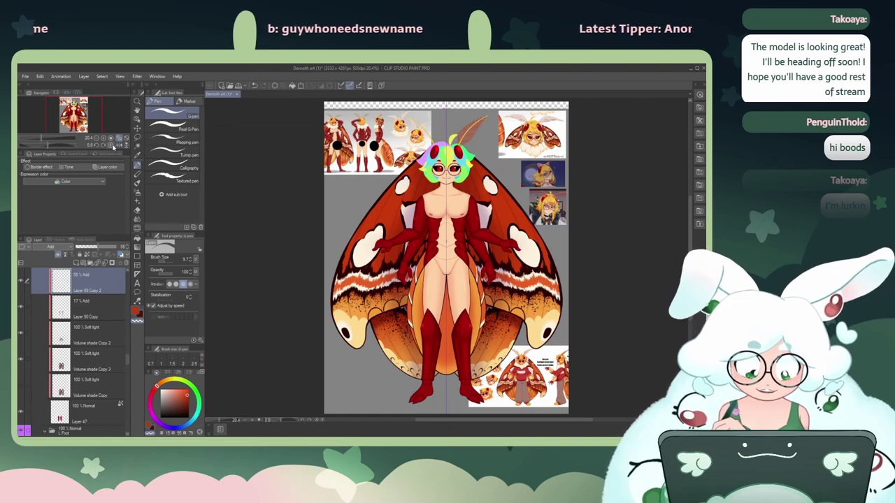
{"action": "left_click", "coordinate": [112, 146]}
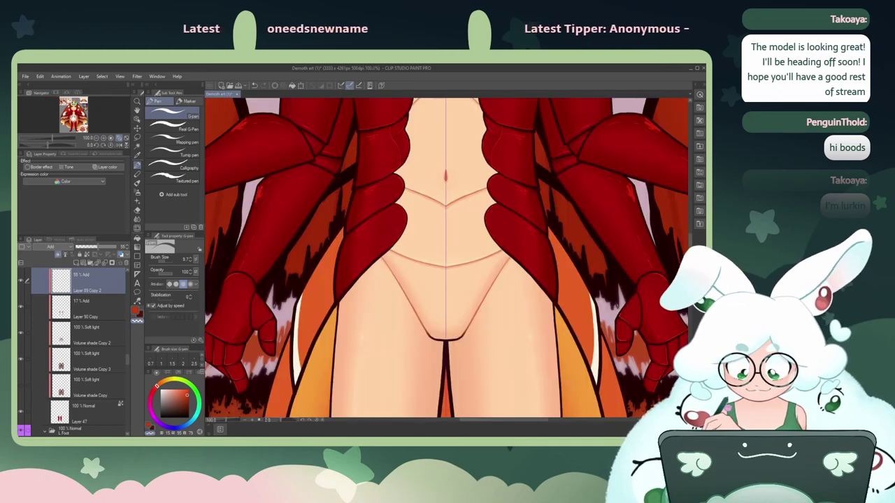
{"action": "left_click_drag", "start_coordinate": [74, 120], "coordinate": [71, 125]}
{"action": "left_click", "coordinate": [97, 139]}
{"action": "left_click", "coordinate": [97, 139]}
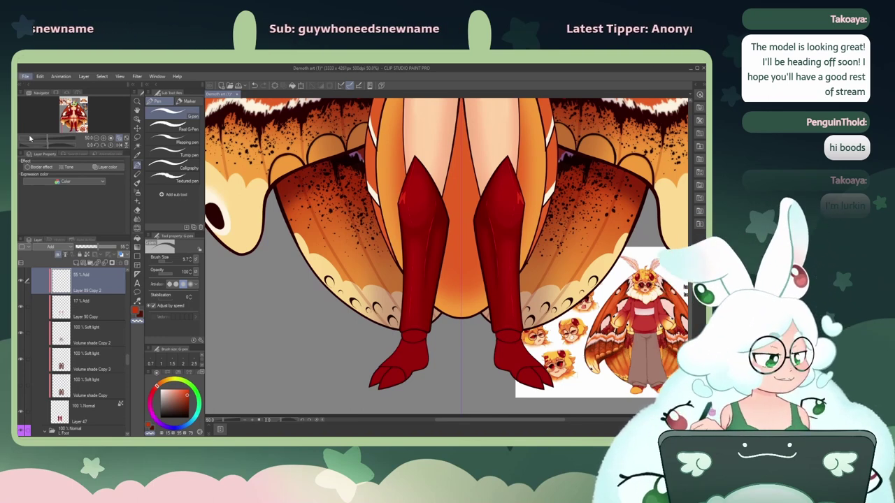
{"action": "key", "text": "alt+Tab"}
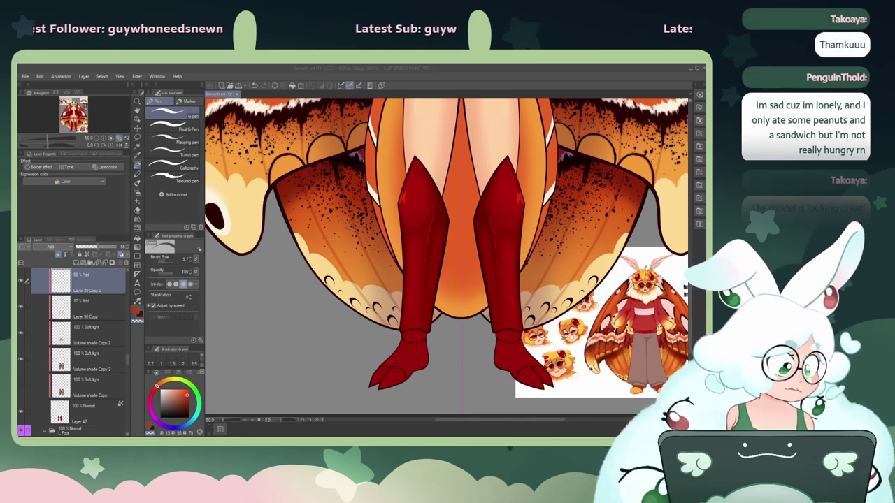
{"action": "key", "text": "alt+Tab"}
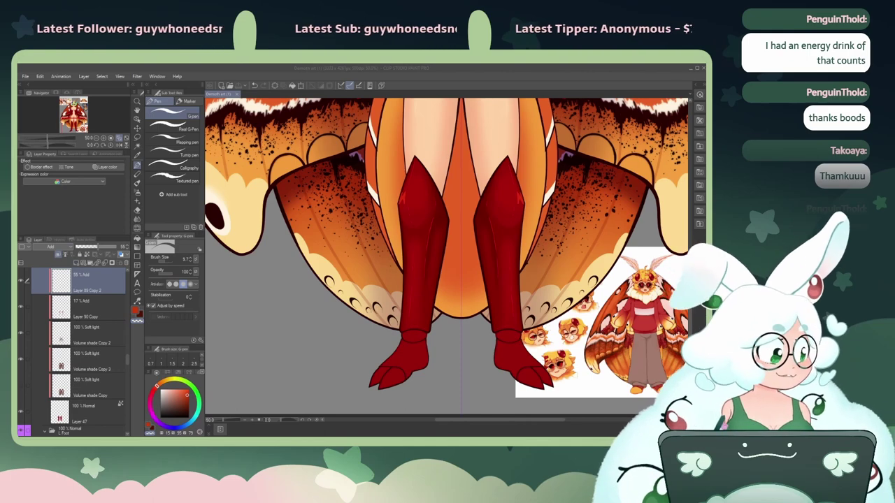
{"action": "left_click", "coordinate": [228, 69]}
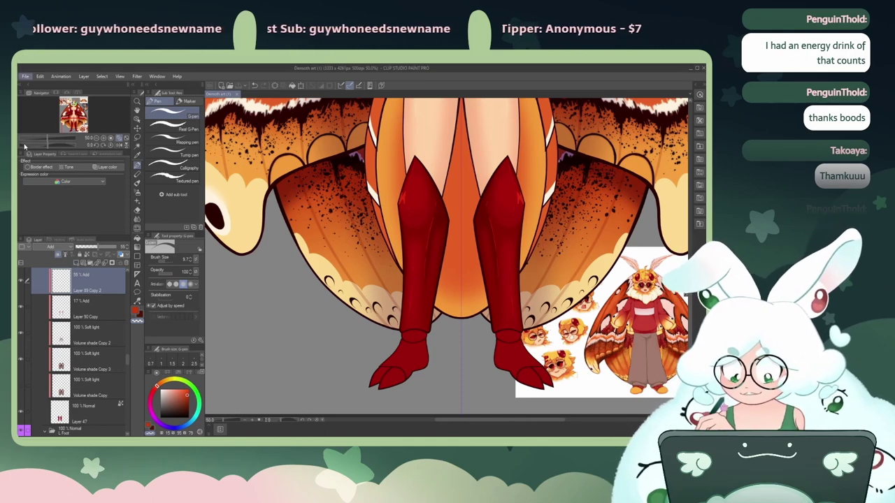